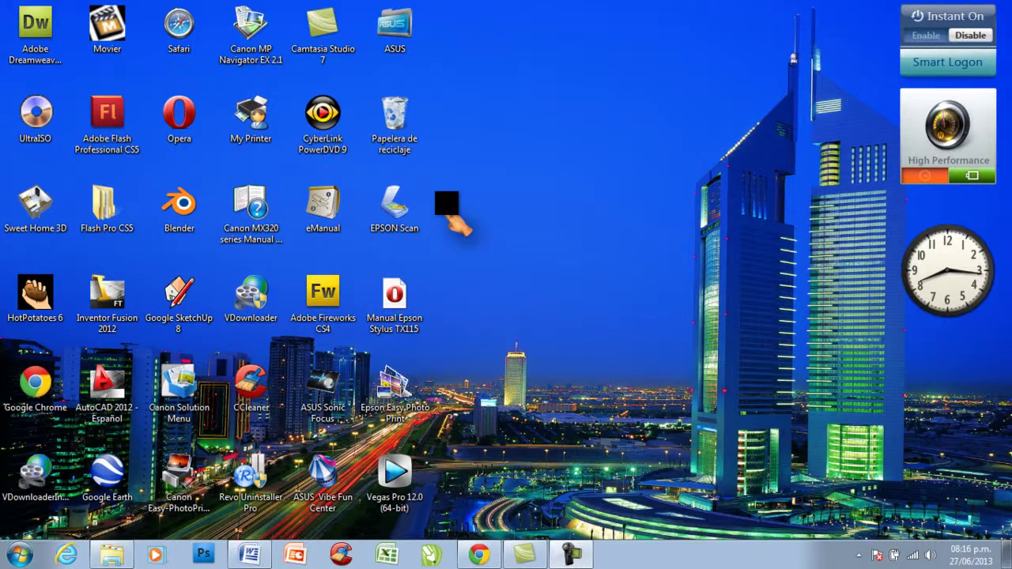
Launch Adobe Dreamweaver CS4 from its desktop shortcut.
click(36, 43)
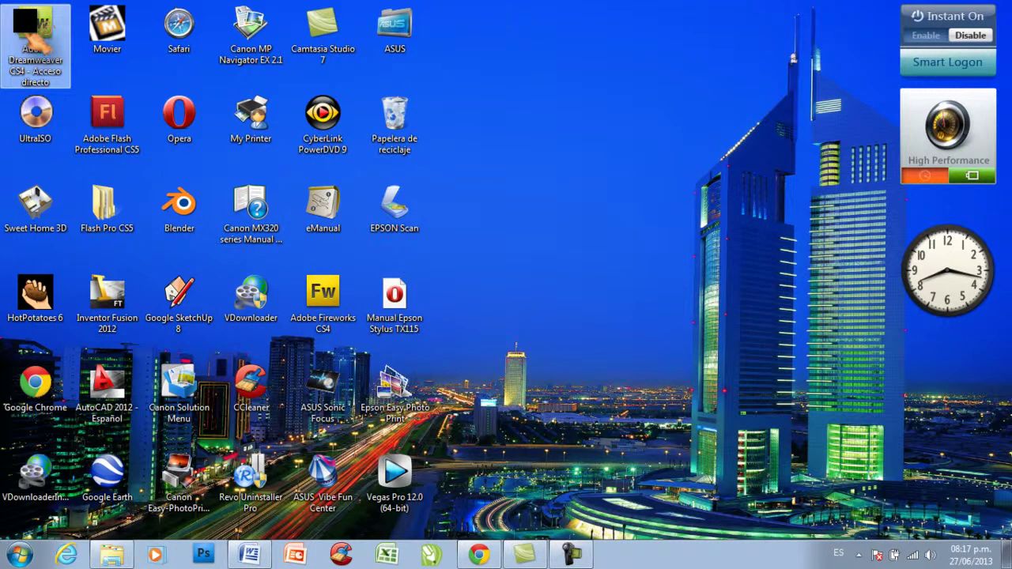
double_click(37, 45)
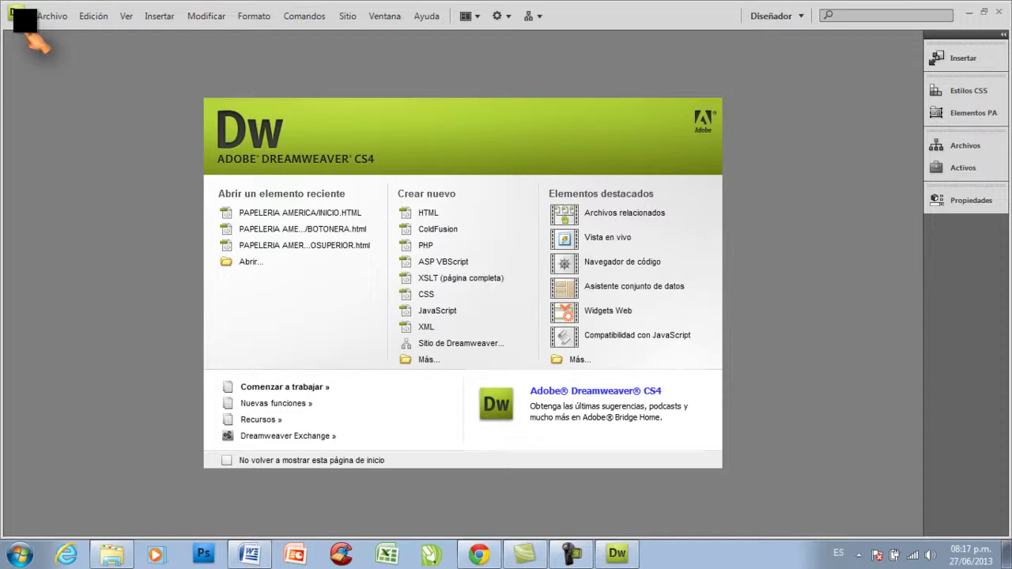
Show the local file tree of Disco local (D:) in the Archivos panel.
click(960, 150)
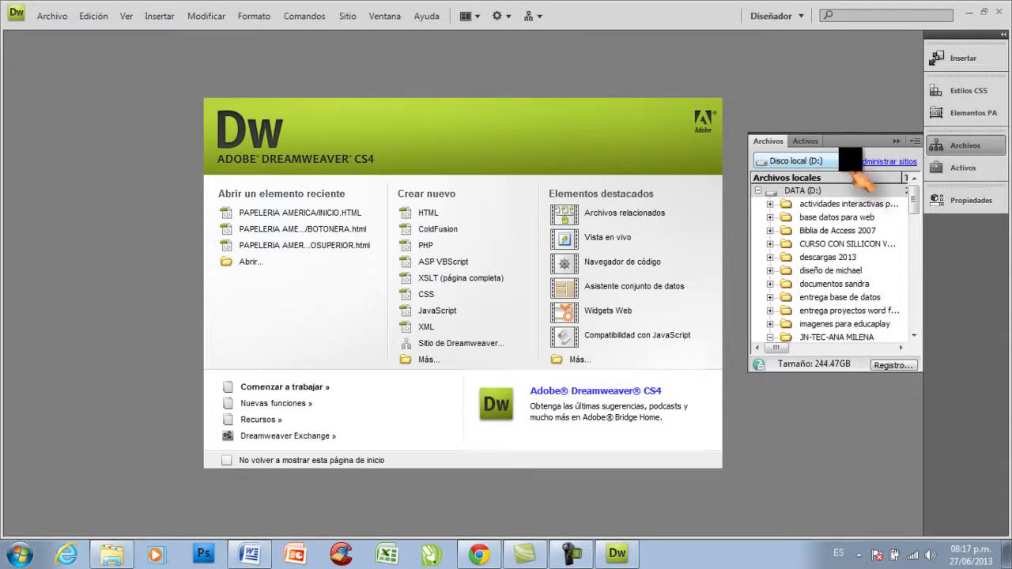
click(840, 160)
click(830, 201)
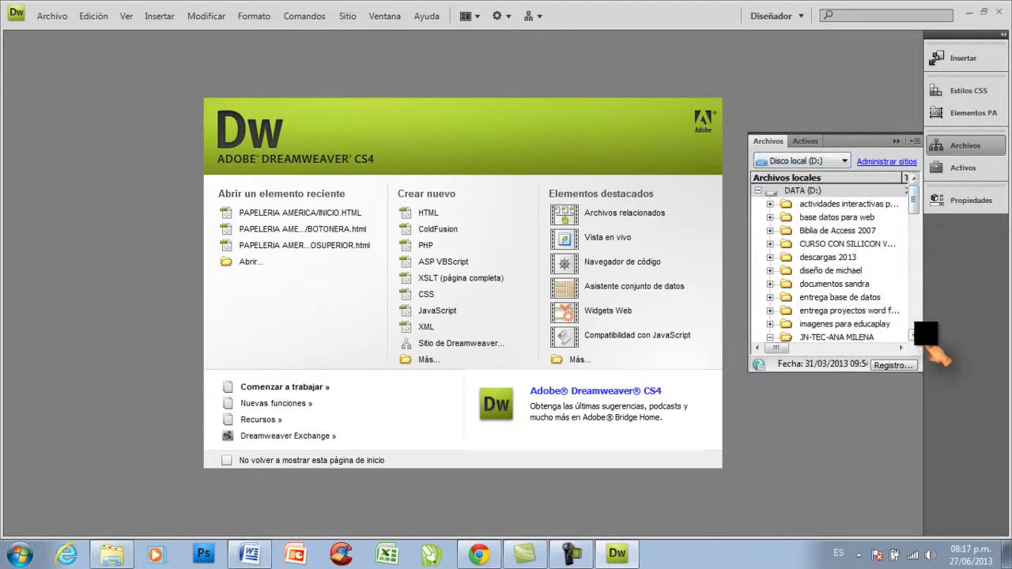
Expand the PAPELERIA AMERICA folder and create a new blank HTML page.
scroll(917, 335, down, 2)
scroll(923, 340, down, 4)
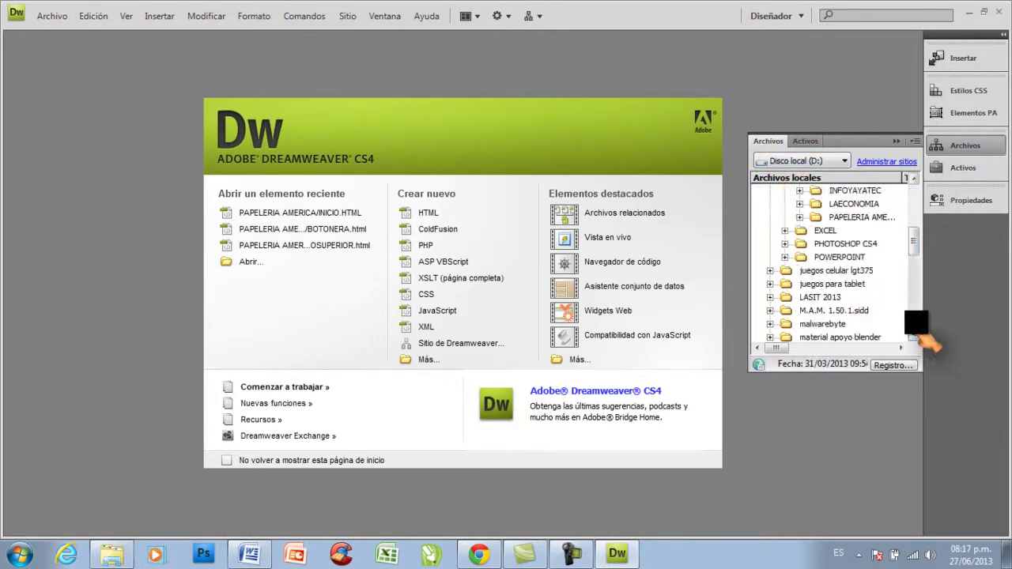
click(870, 220)
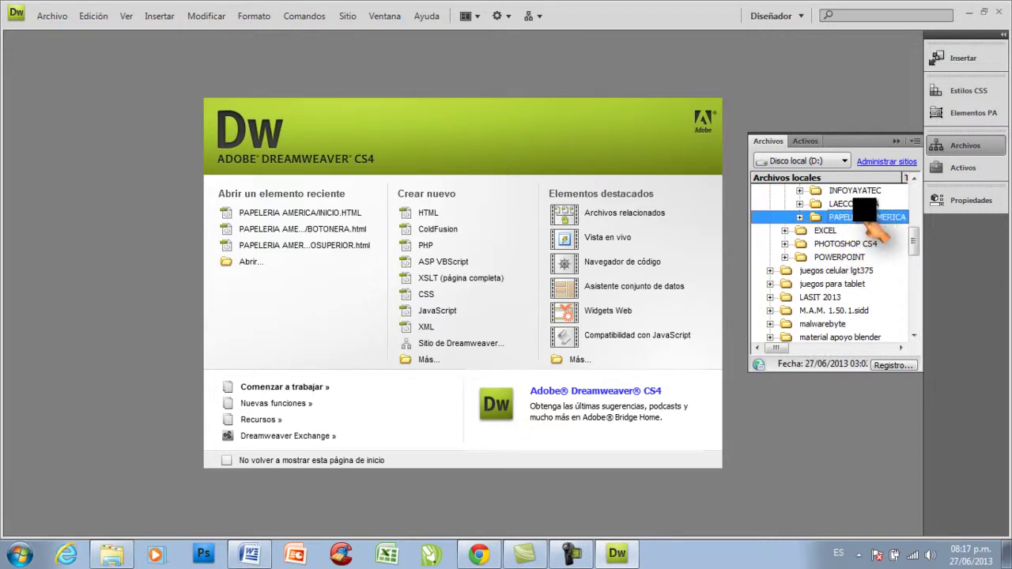
double_click(870, 221)
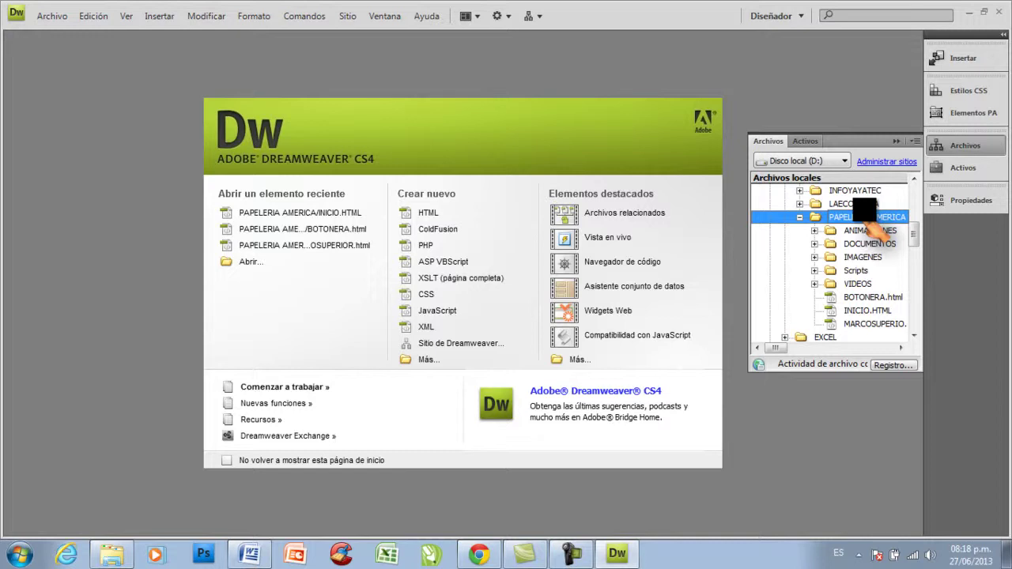
click(421, 221)
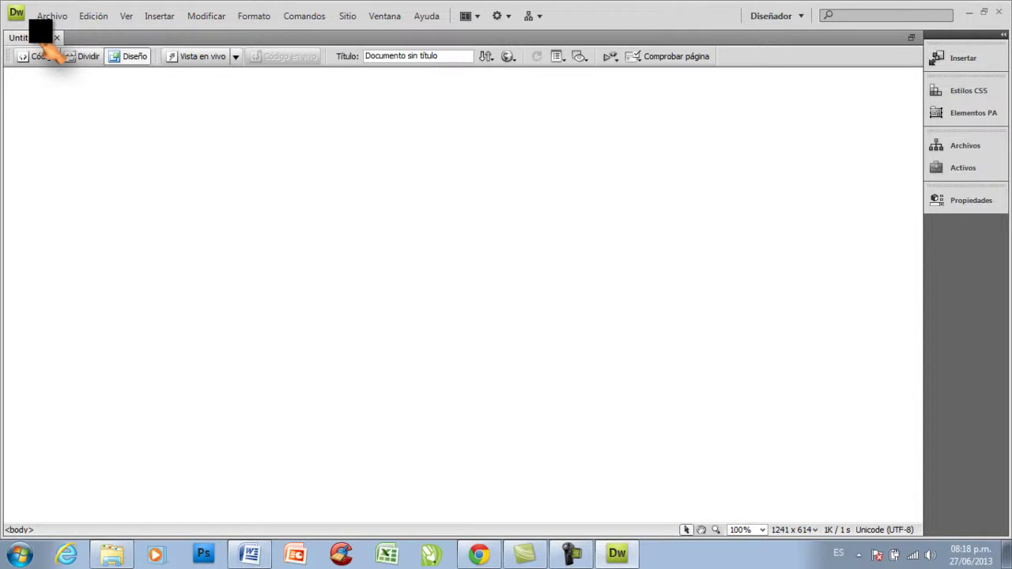
Save the blank page from Archivo > Guardar as MISION.HTML in PAPELERIA AMERICA.
click(44, 19)
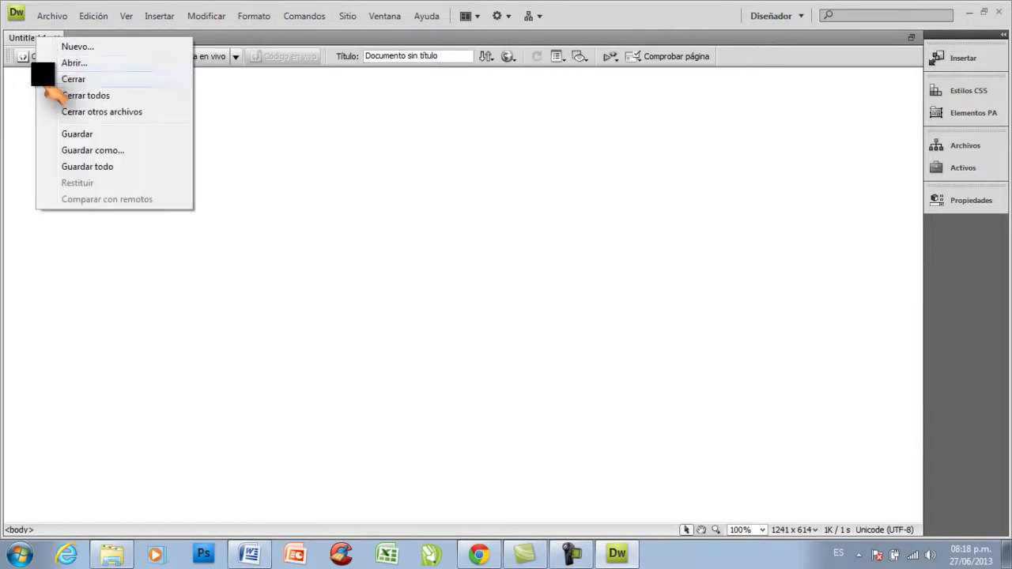
click(97, 135)
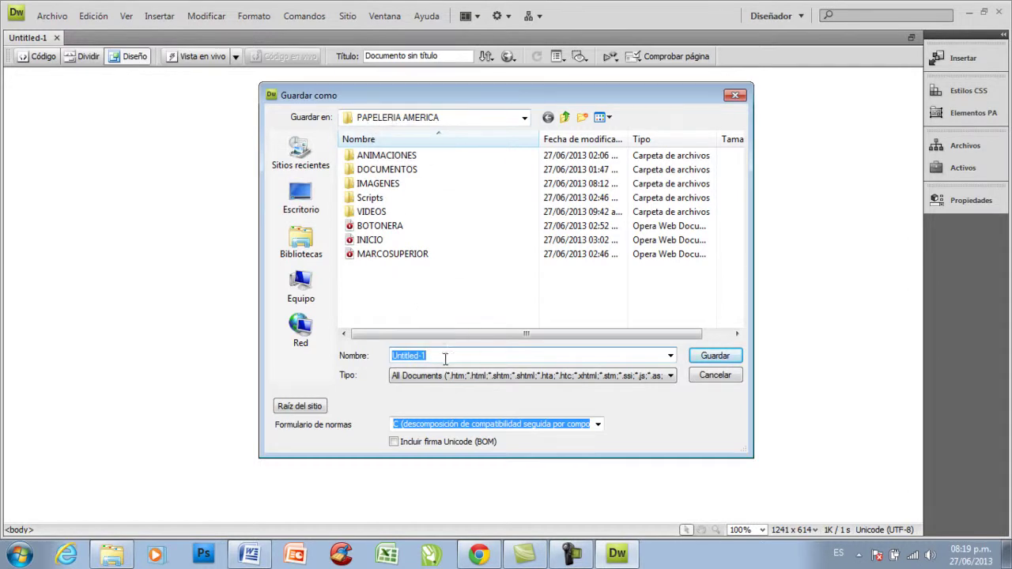
text(MISION )
text(HTML)
click(715, 356)
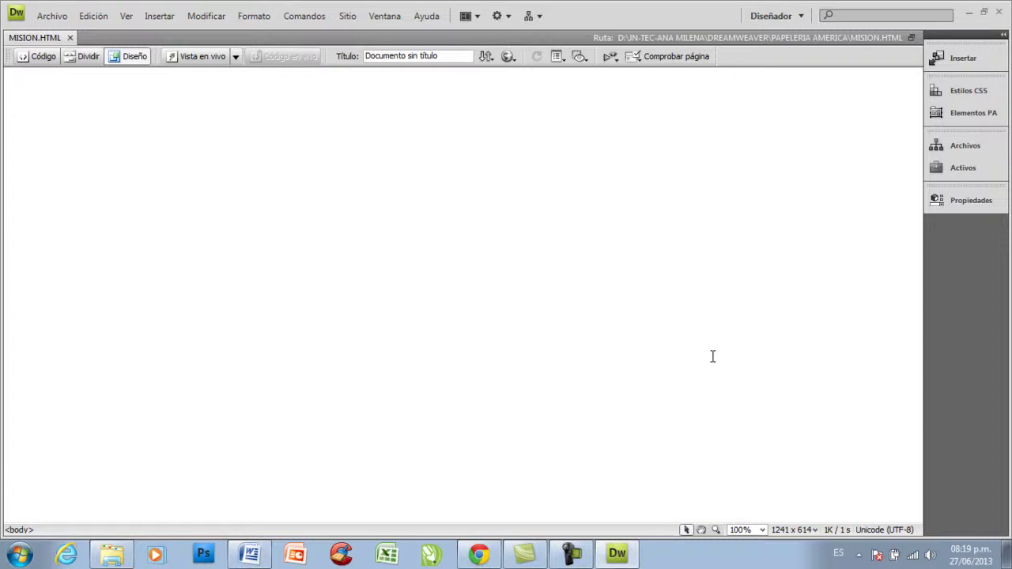
Choose IMAGENES/walpaper-x3-studios.jpg as Imagen de fondo in Propiedades de la página.
click(971, 201)
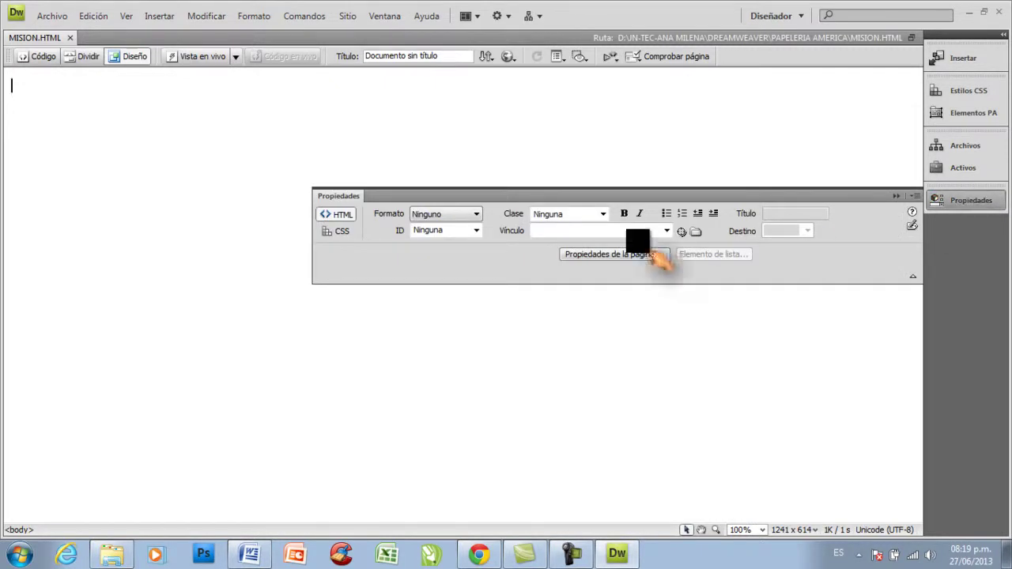
click(614, 254)
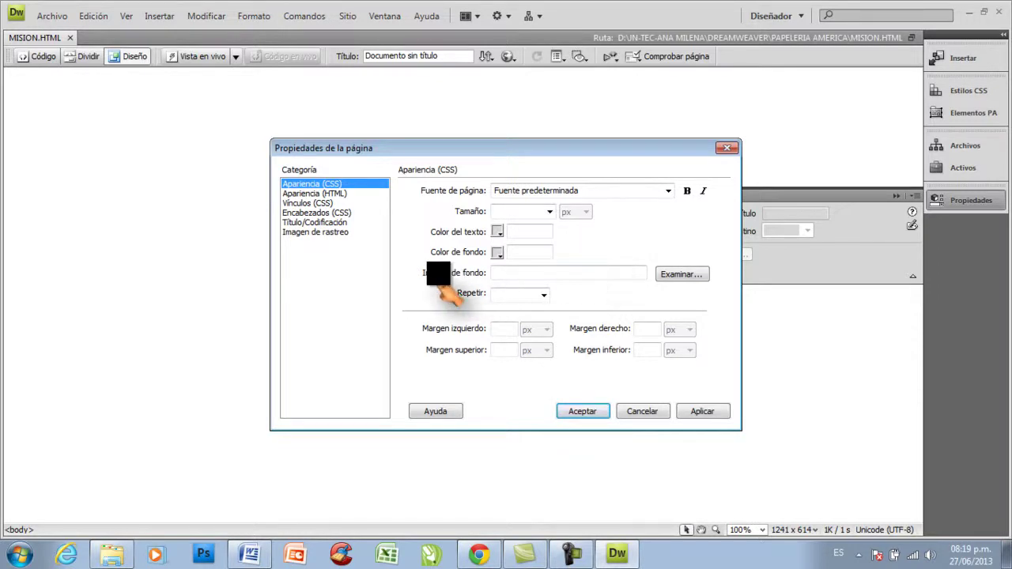
click(673, 274)
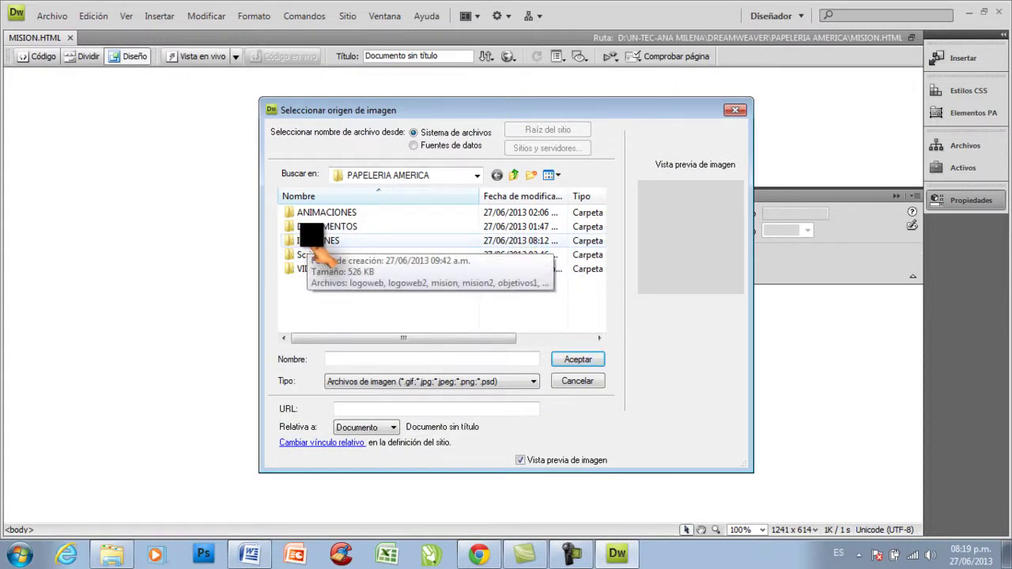
double_click(313, 240)
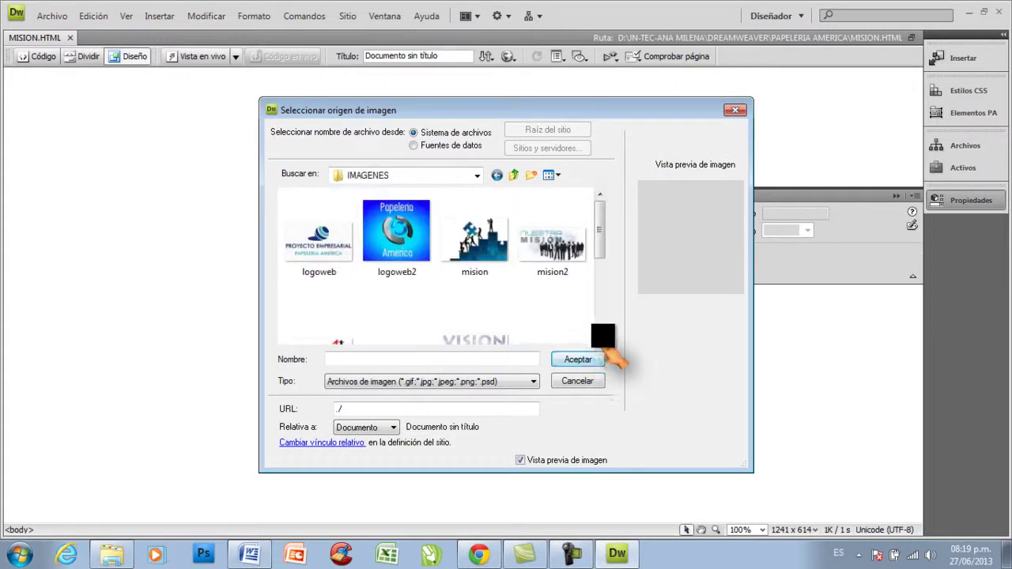
scroll(610, 357, down, 4)
scroll(612, 355, down, 2)
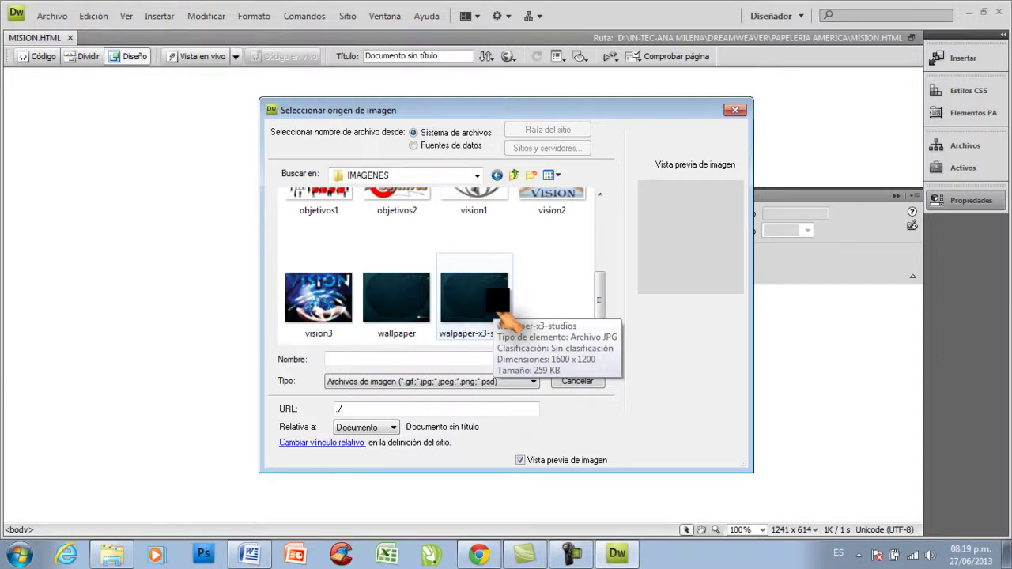
click(506, 320)
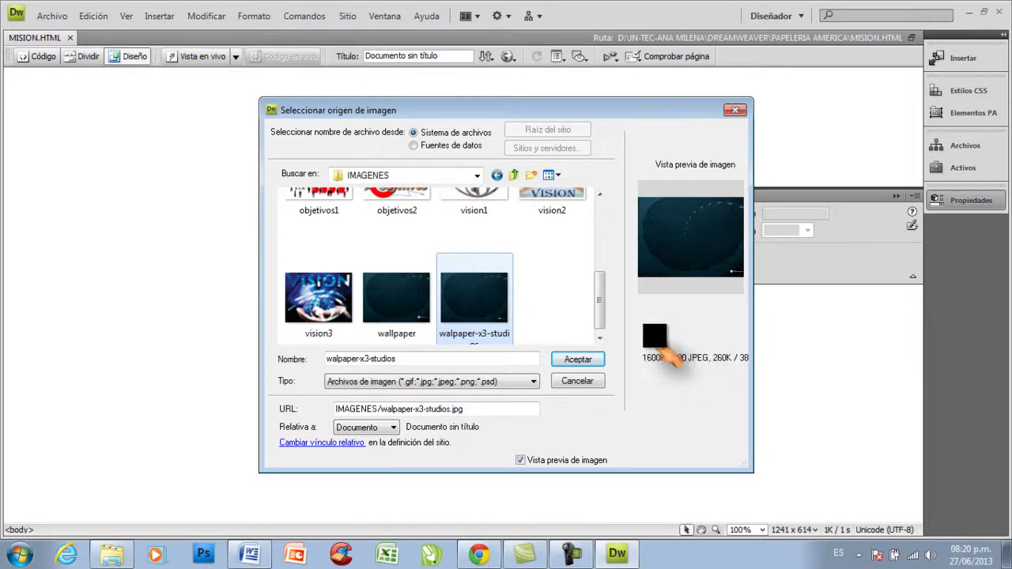
click(591, 358)
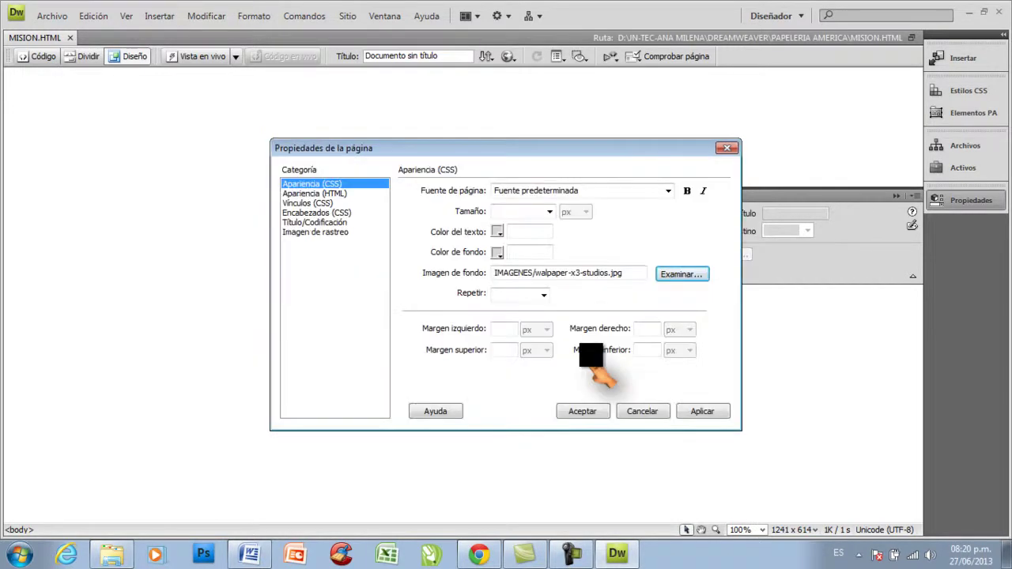
Apply the wallpaper background and white #FFF text colour, then close page properties.
click(707, 411)
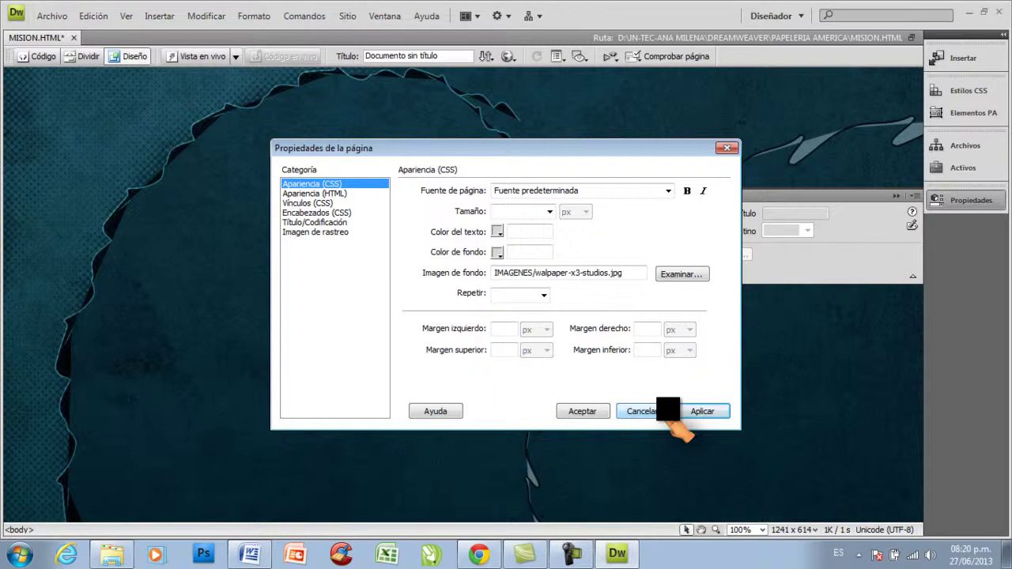
click(498, 252)
click(506, 245)
click(498, 231)
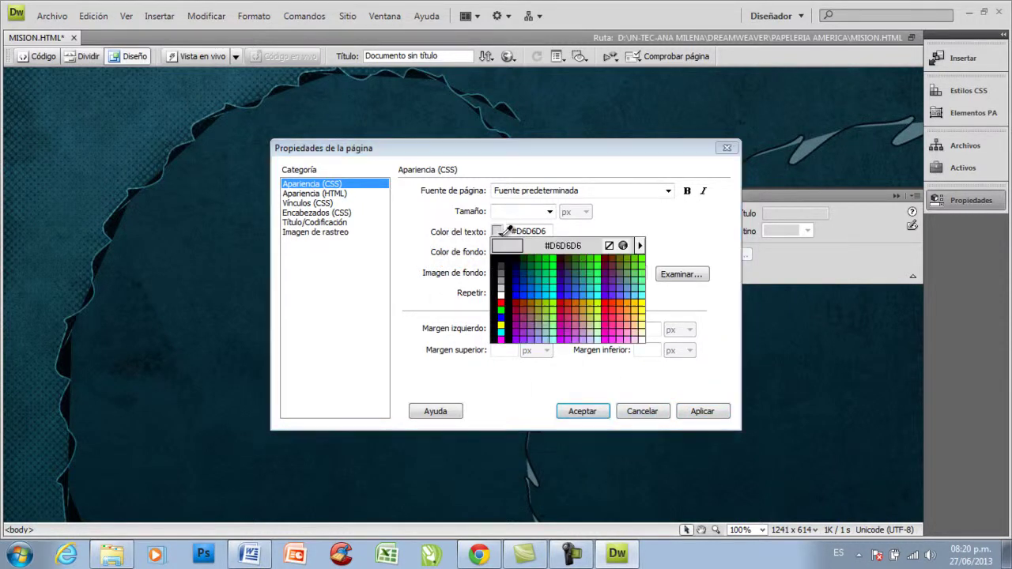
click(500, 292)
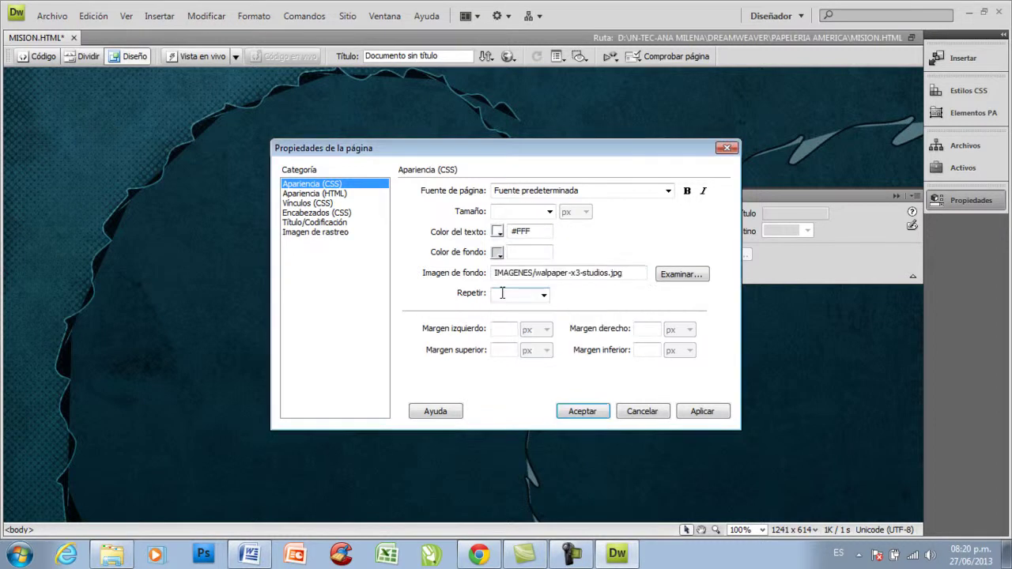
click(711, 415)
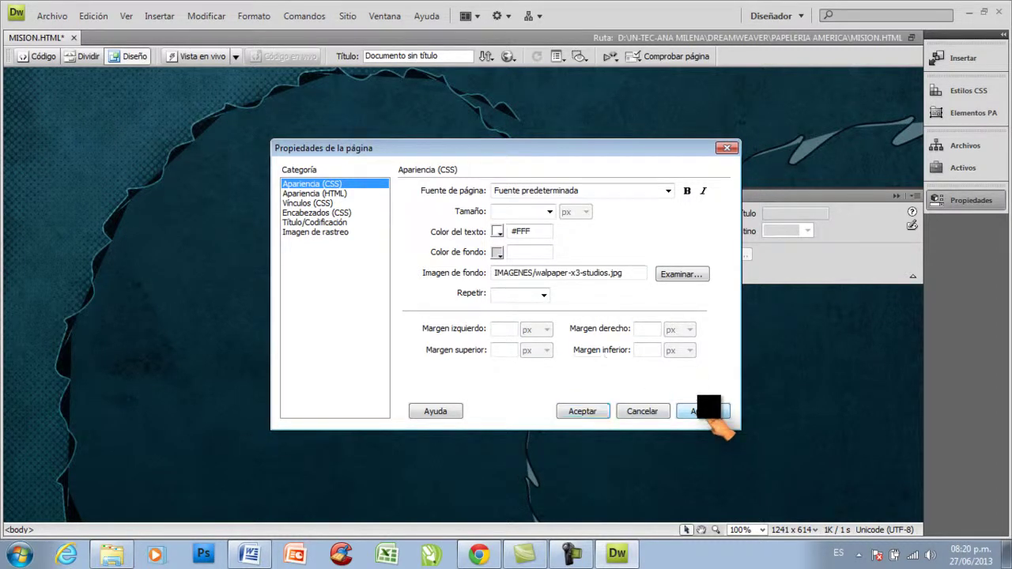
click(583, 413)
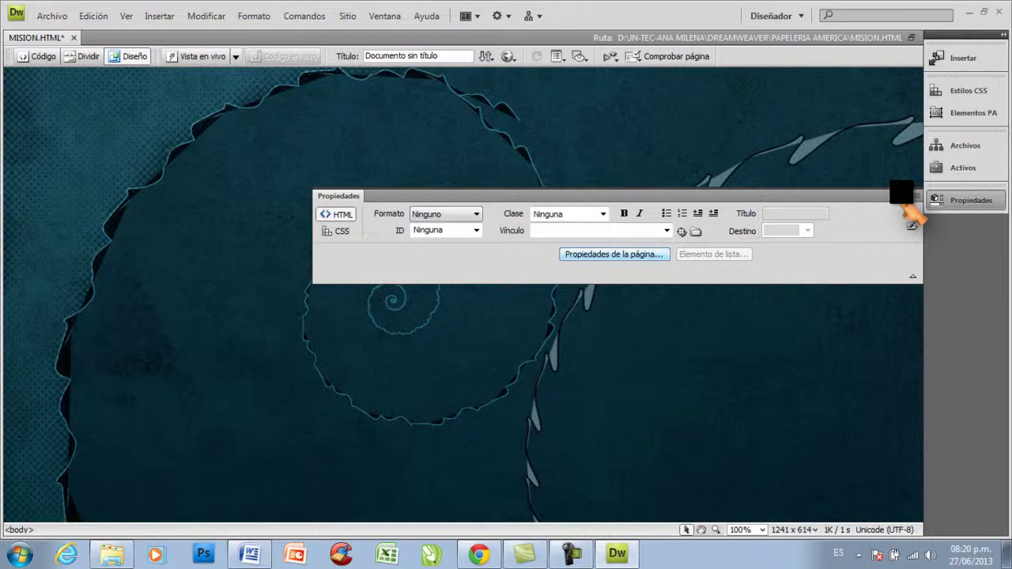
click(910, 209)
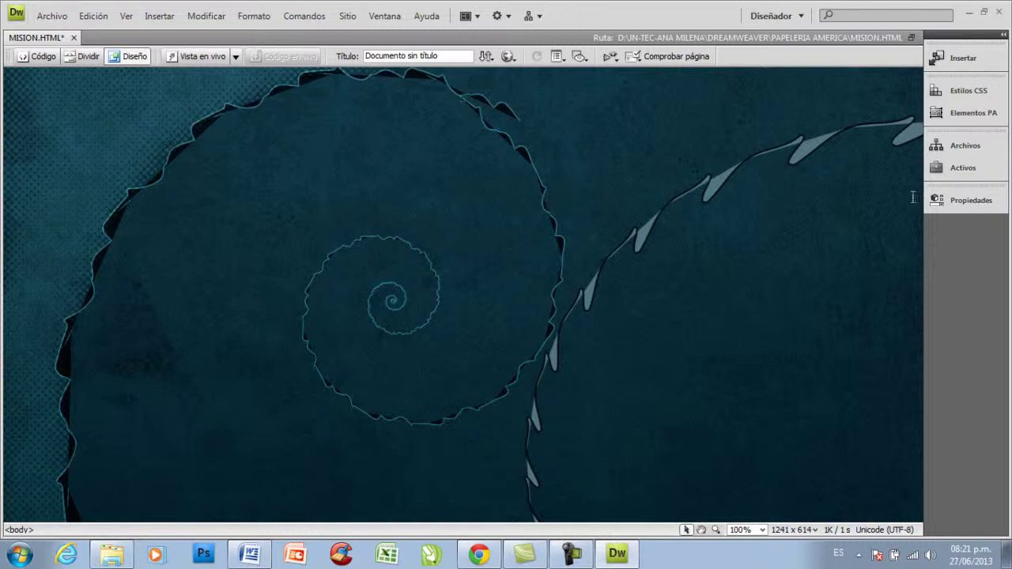
Minimize Dreamweaver to reach the desktop.
click(973, 10)
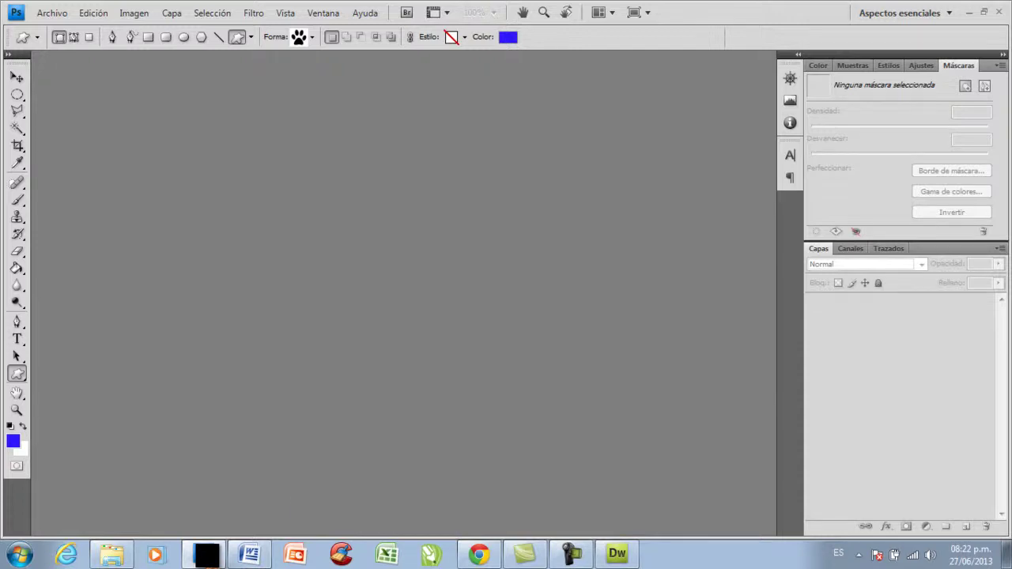
Create a new Photoshop document 200 px wide by 90 px high.
click(61, 13)
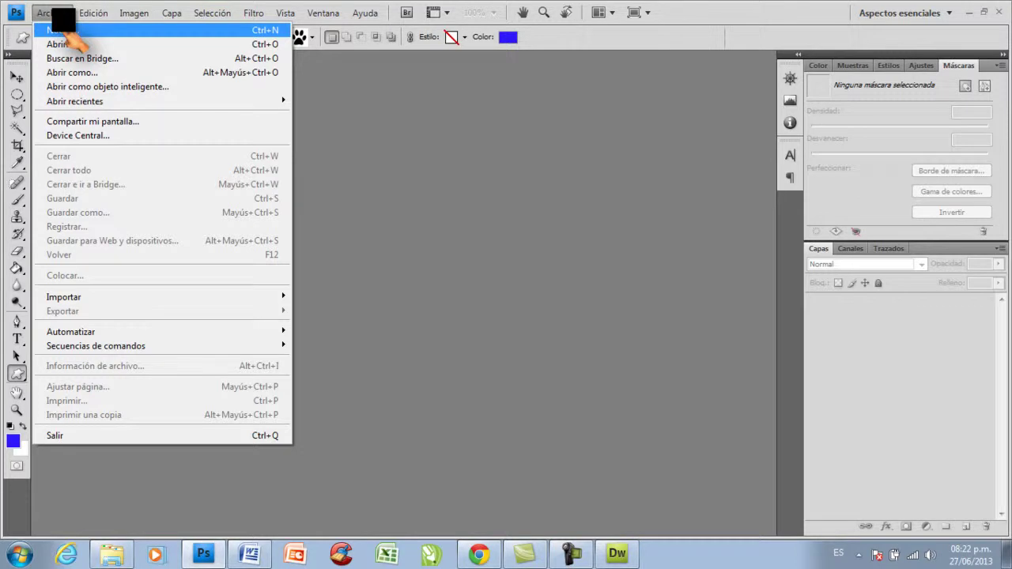
click(64, 30)
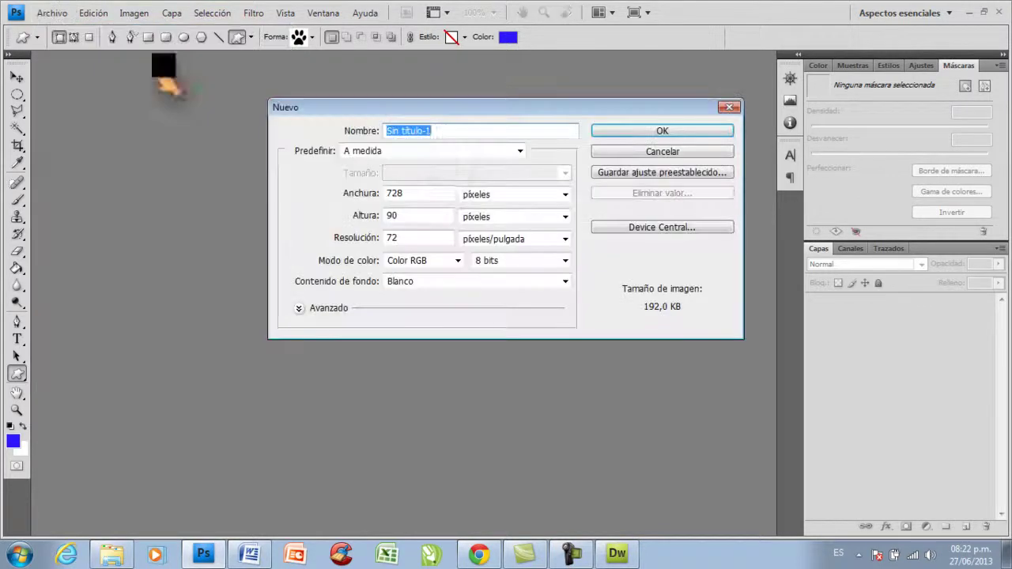
click(419, 193)
double_click(418, 194)
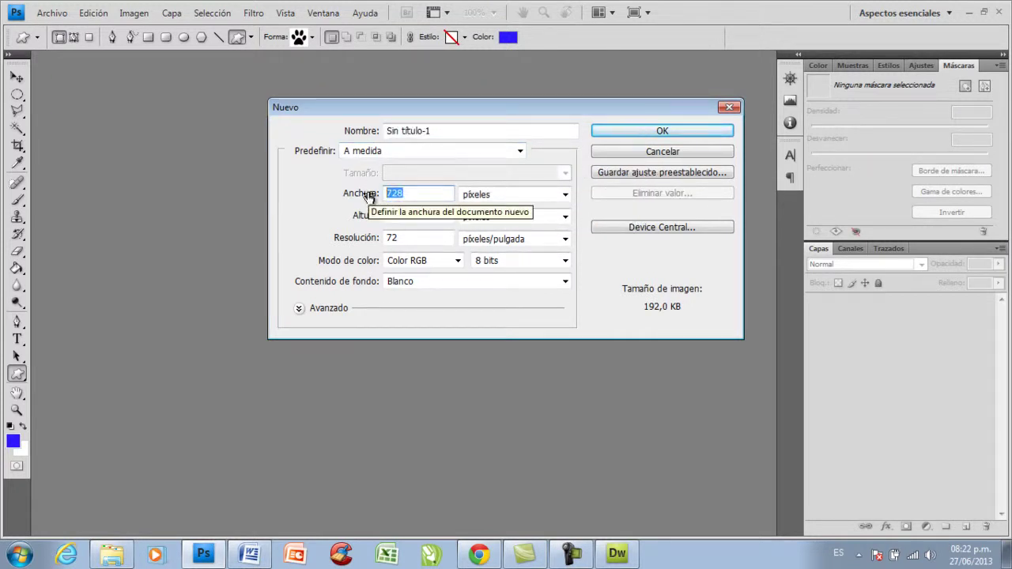
text(200)
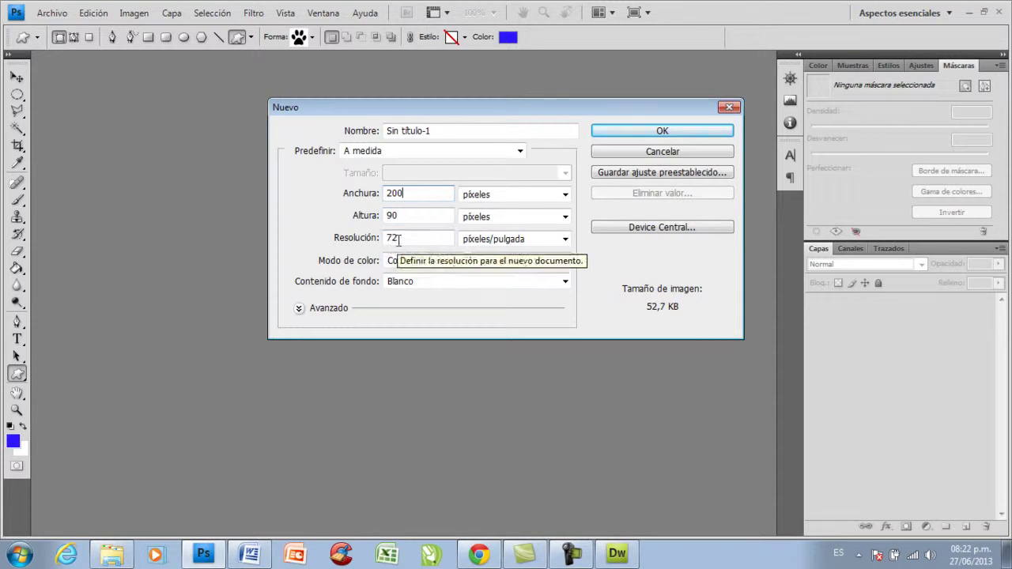
click(703, 150)
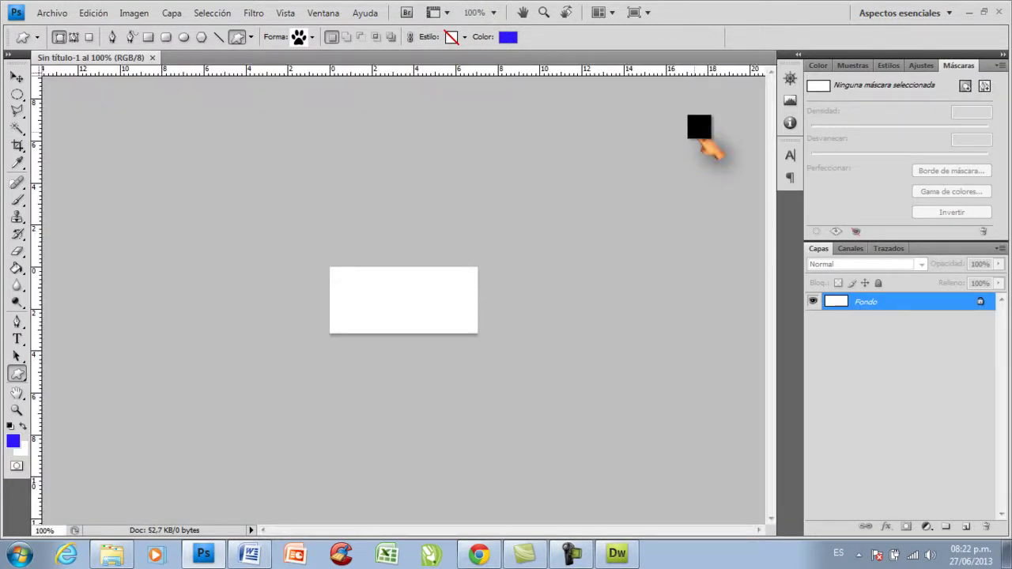
Convert the Fondo background into layer Capa 0 and reset the default colours.
double_click(921, 306)
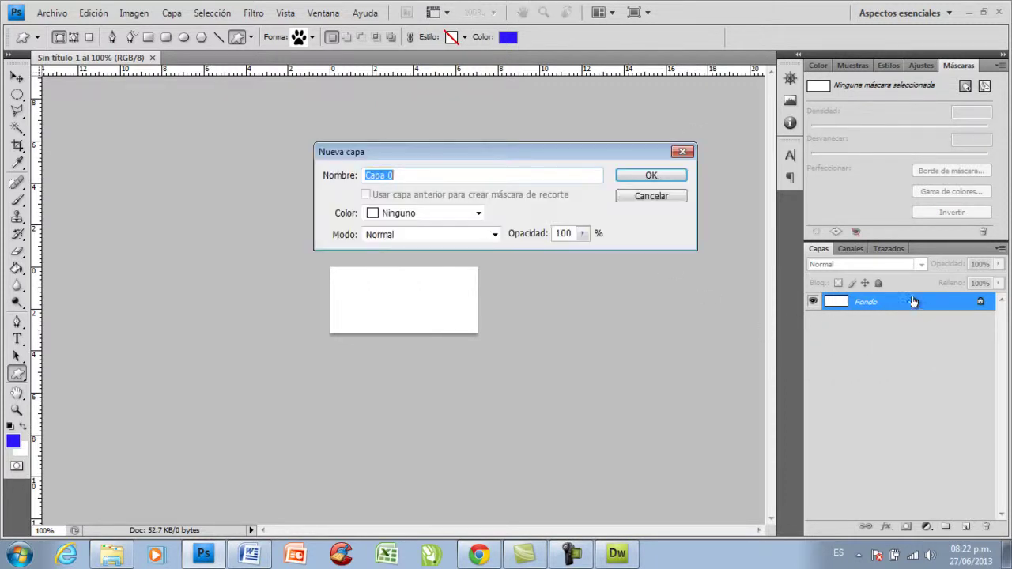
click(661, 175)
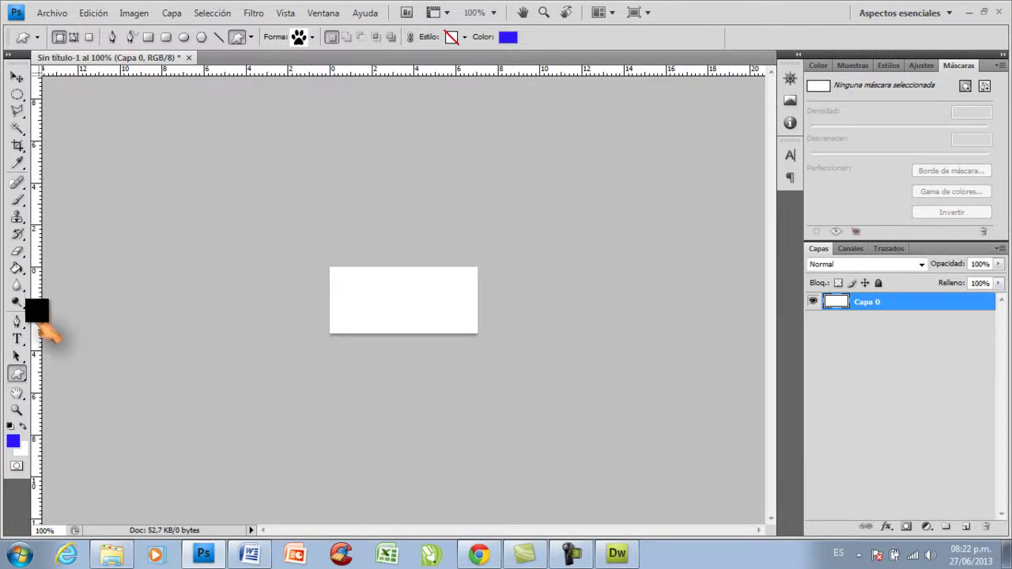
key(d)
key(x)
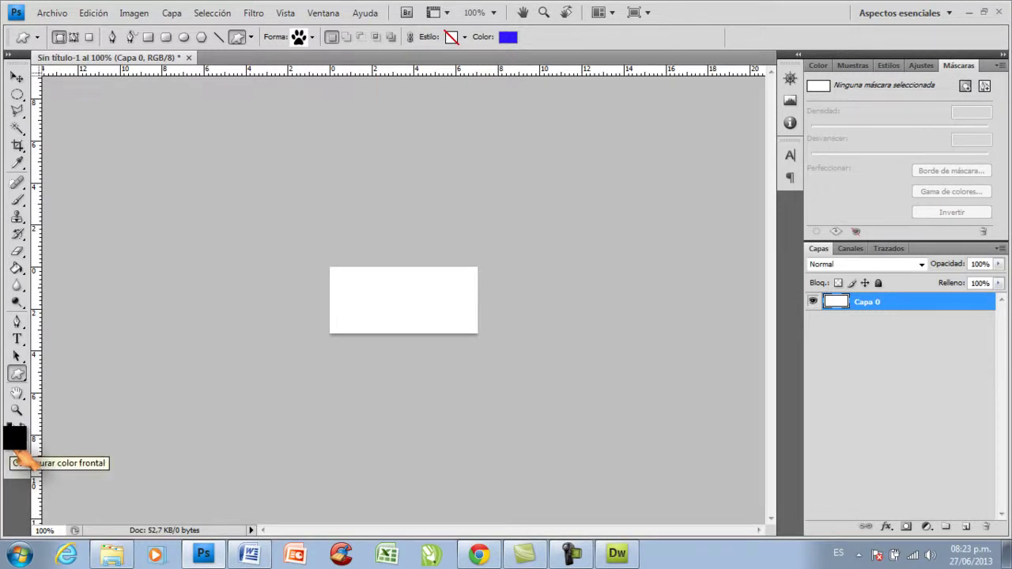
Fill the canvas with dark navy blue #092d64 using the Paint Bucket.
click(16, 442)
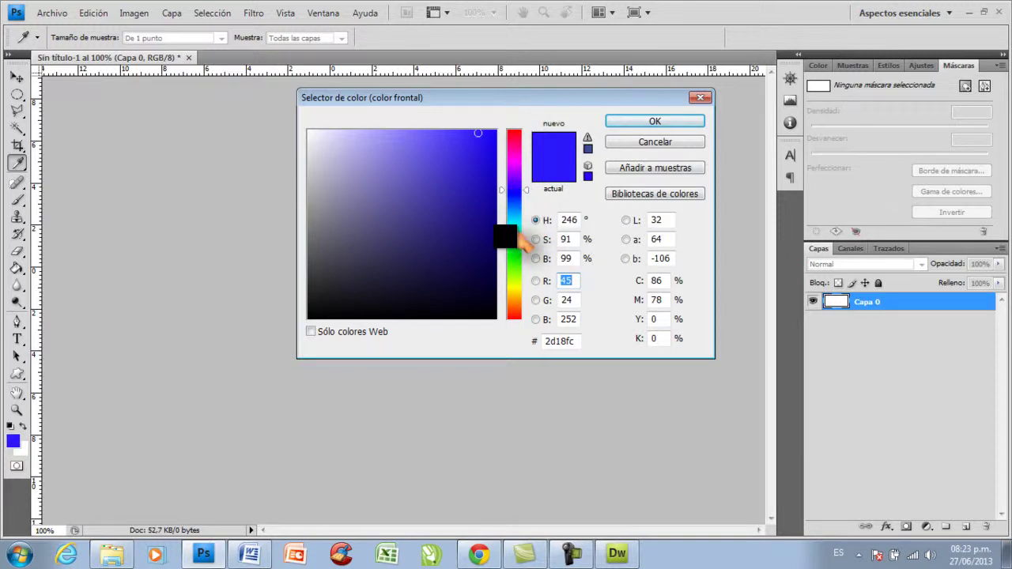
mouse_move(489, 305)
mouse_down()
mouse_move(472, 269)
mouse_move(468, 284)
mouse_move(471, 253)
mouse_up()
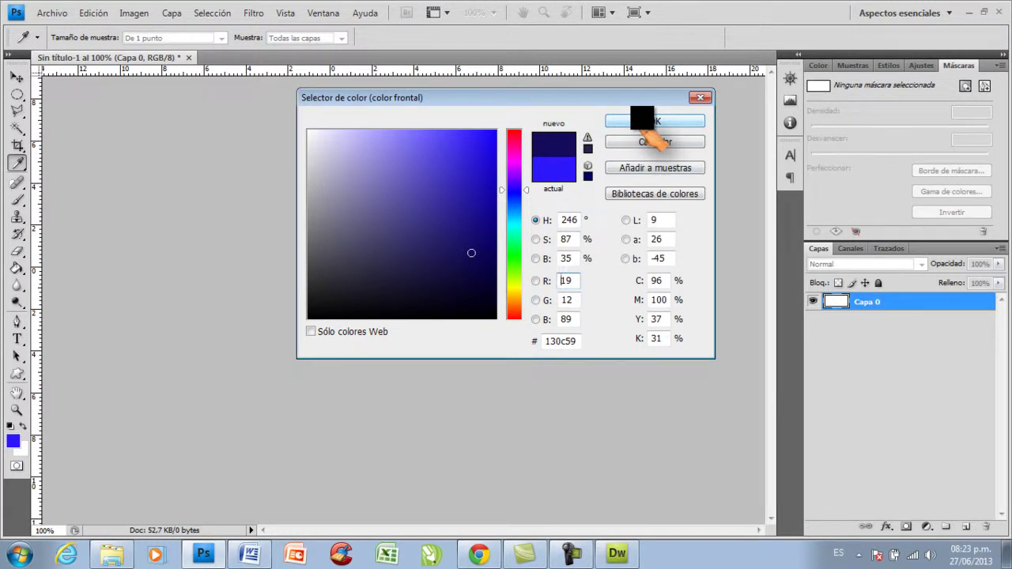
click(513, 205)
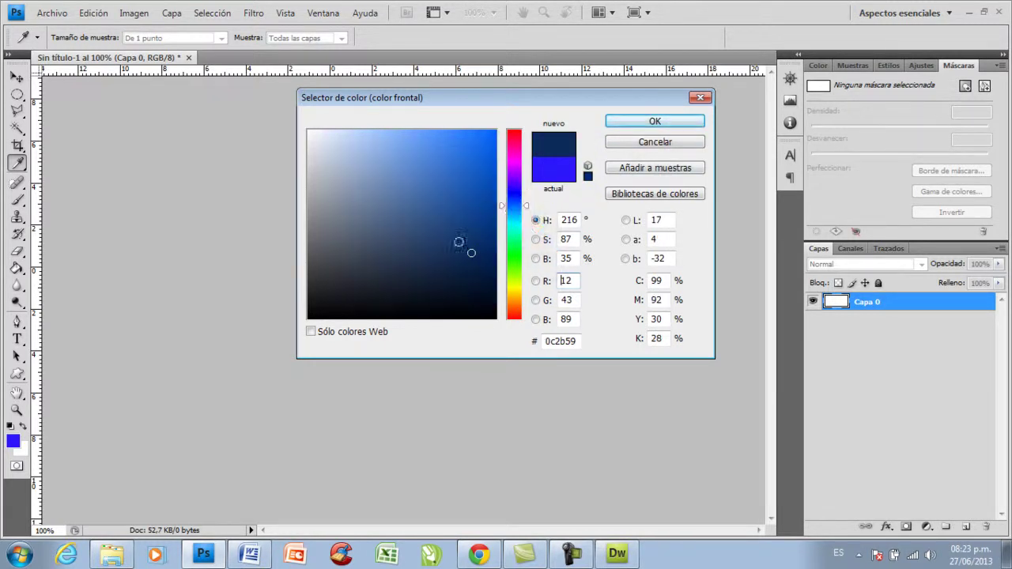
mouse_move(427, 288)
mouse_down()
mouse_move(427, 275)
mouse_move(474, 248)
mouse_move(486, 202)
mouse_move(479, 245)
mouse_up()
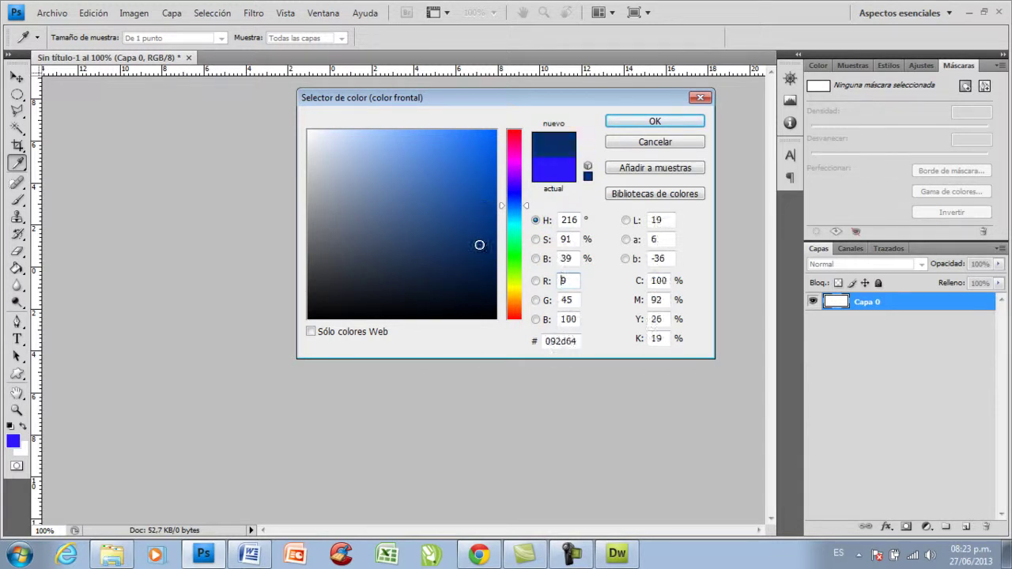
click(659, 121)
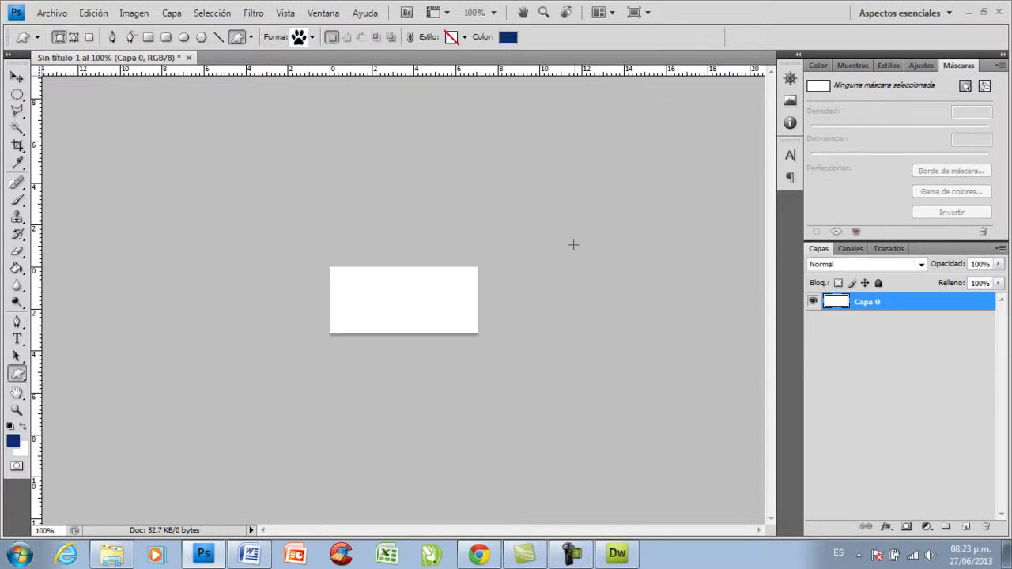
click(21, 270)
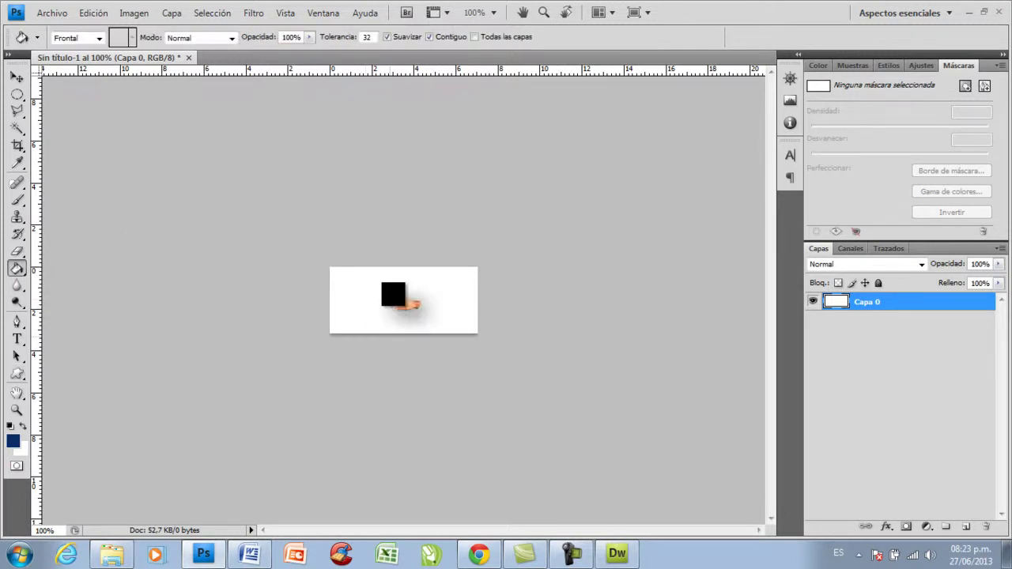
click(391, 297)
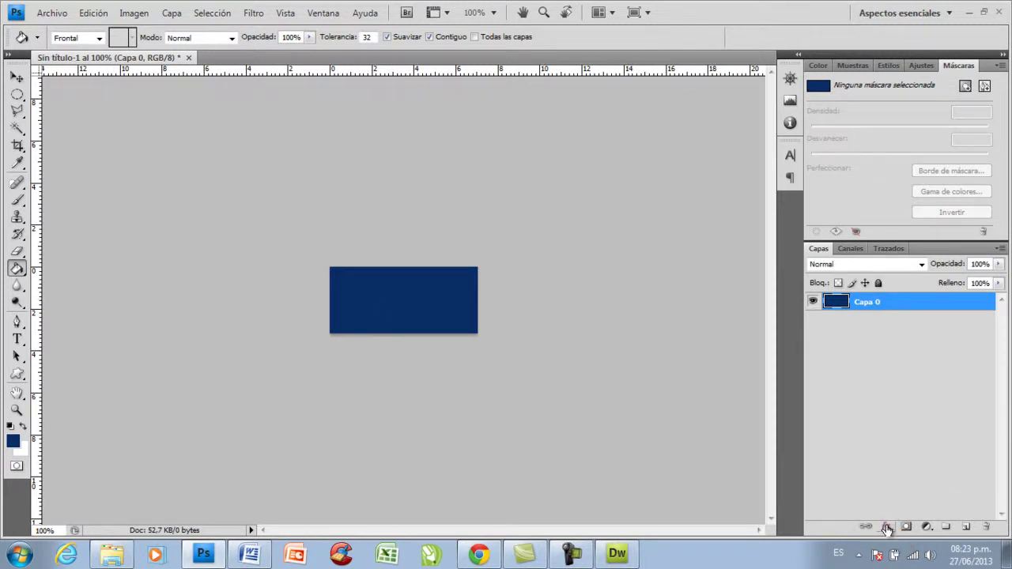
Add a Bisel y relieve layer style with Contorno enabled and 5 px size.
click(887, 527)
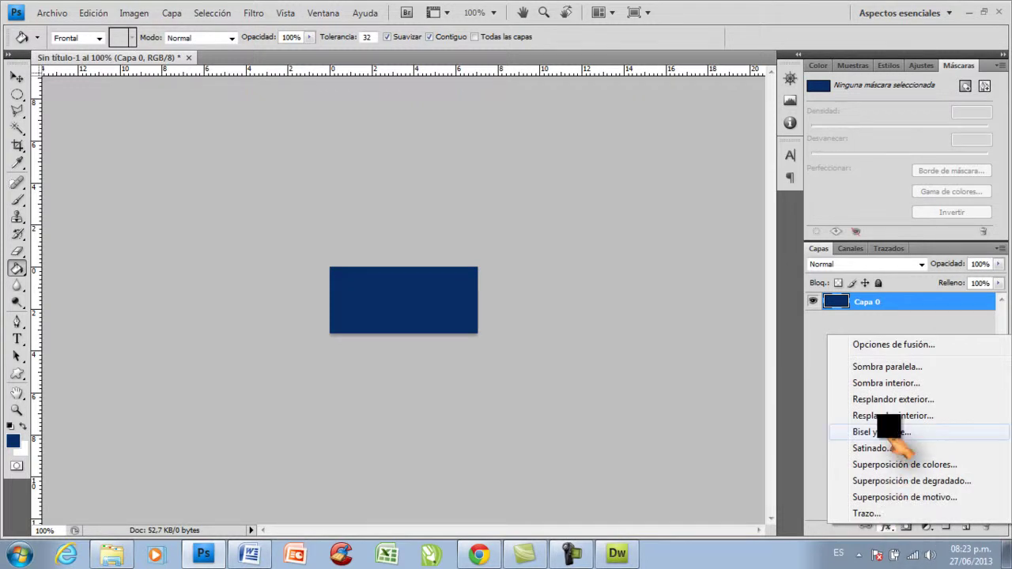
click(893, 433)
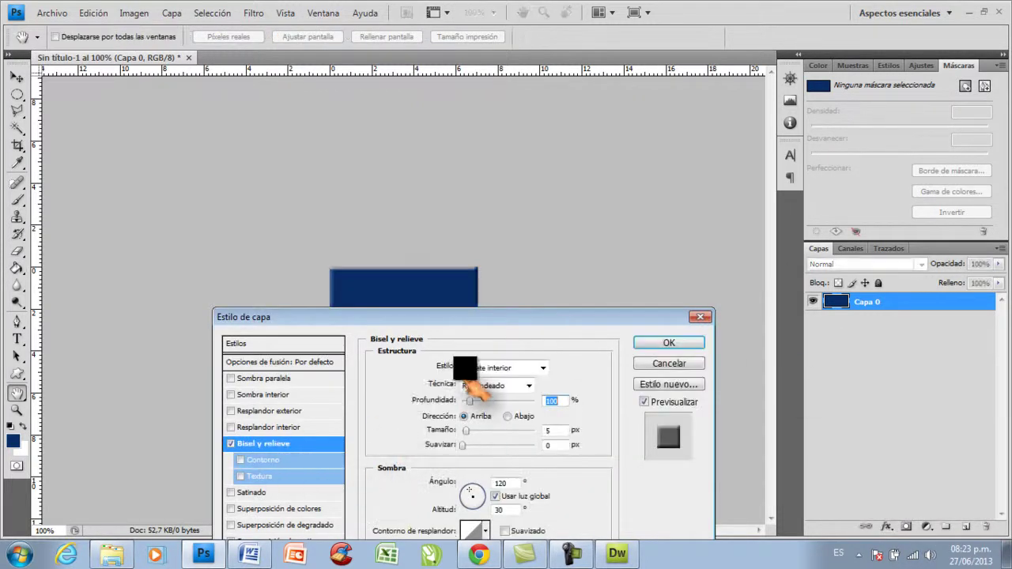
drag(484, 315, 753, 142)
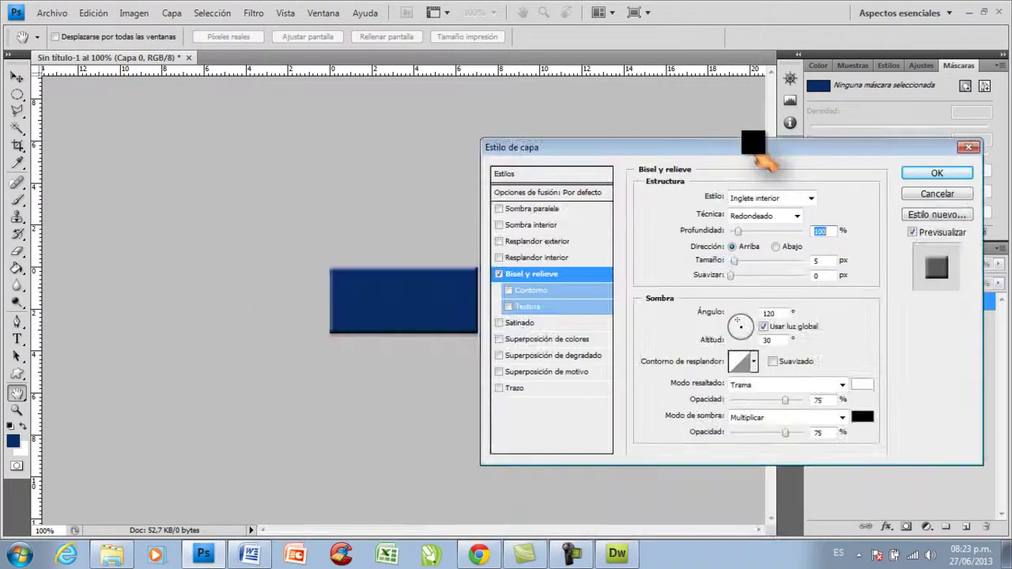
click(512, 291)
drag(735, 261, 751, 268)
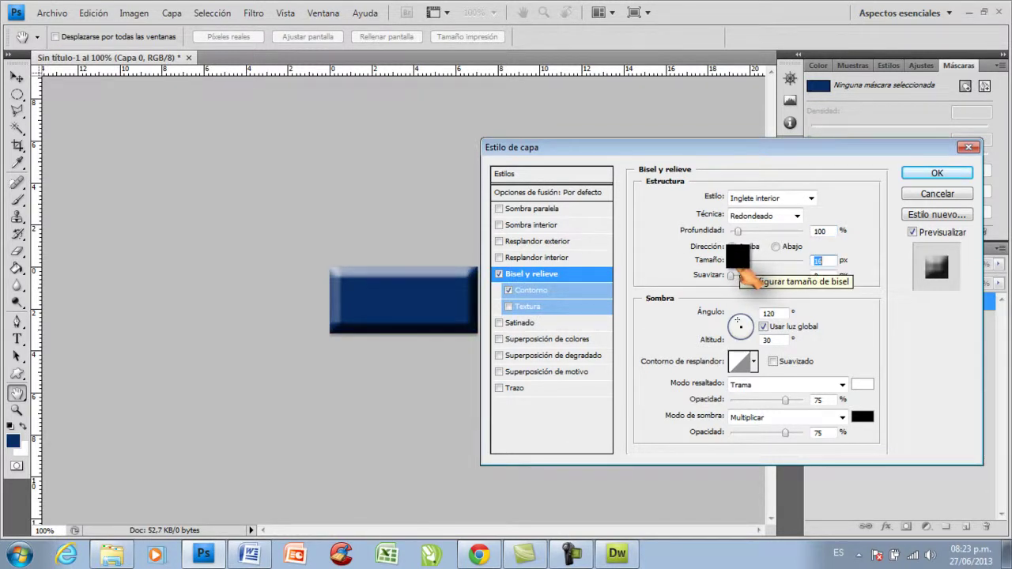
drag(751, 274, 748, 273)
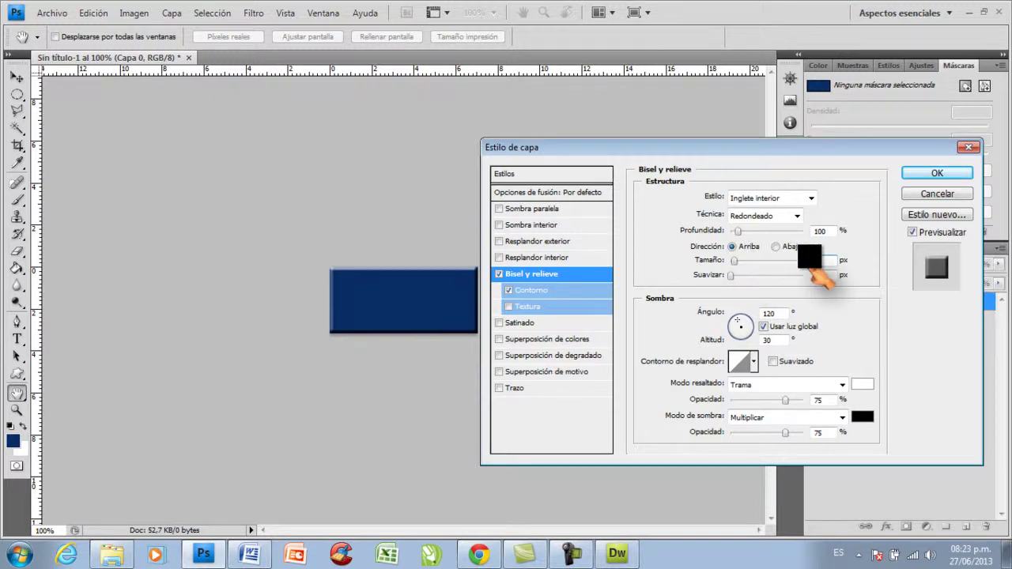
text(5)
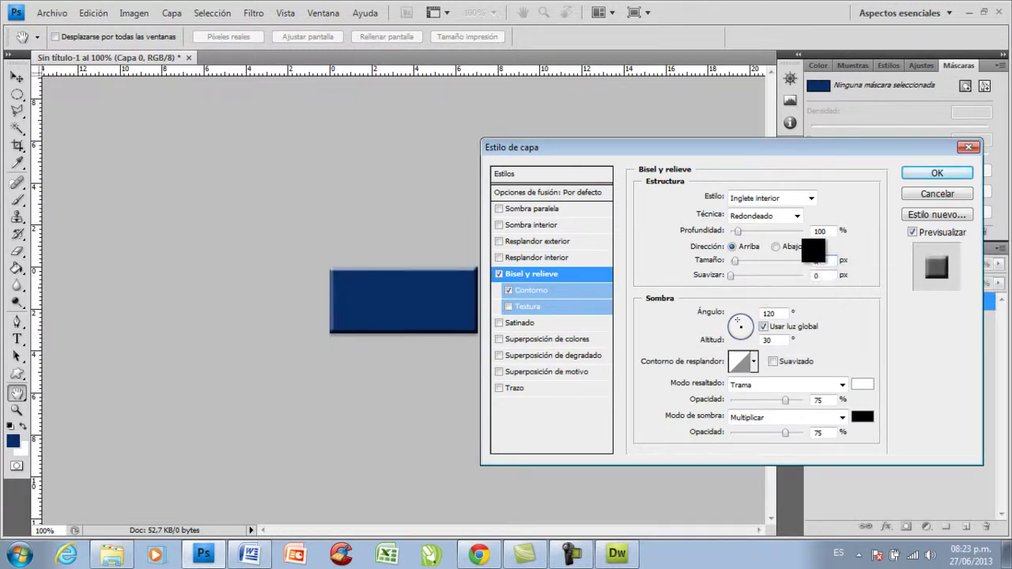
key(Return)
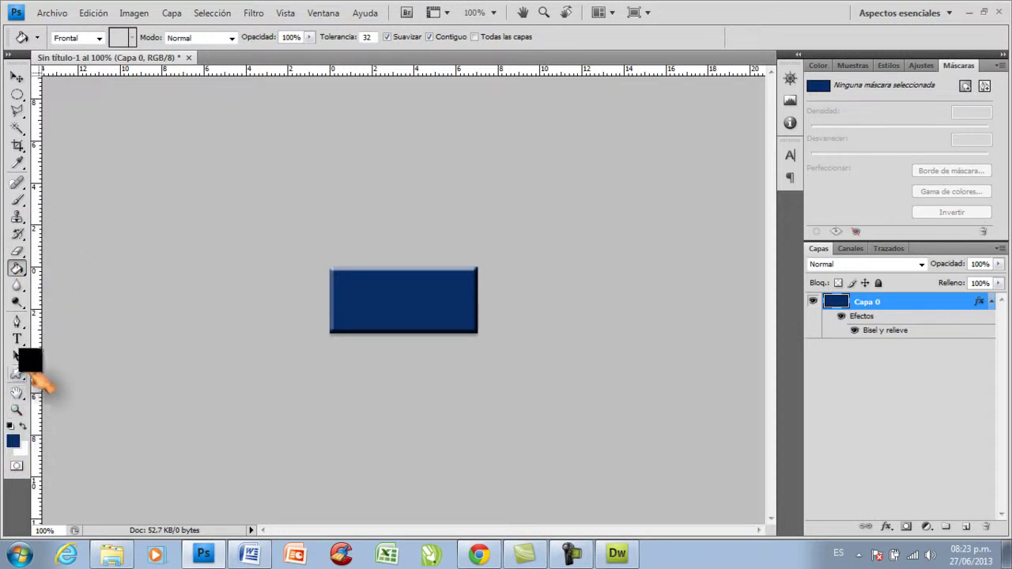
Set the Type tool to 18 pt with a pale light blue (#e9eff5) colour.
click(17, 339)
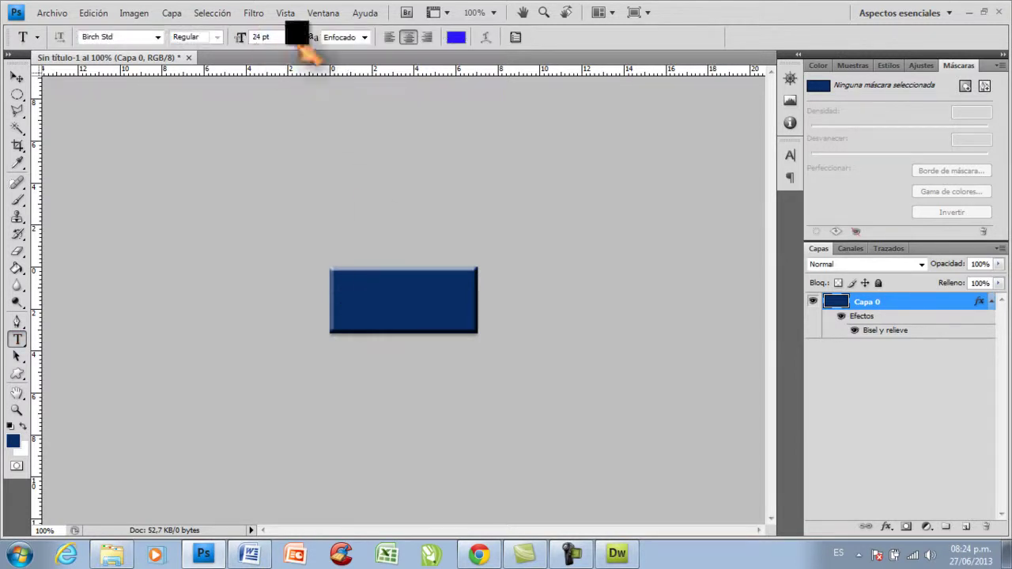
click(295, 37)
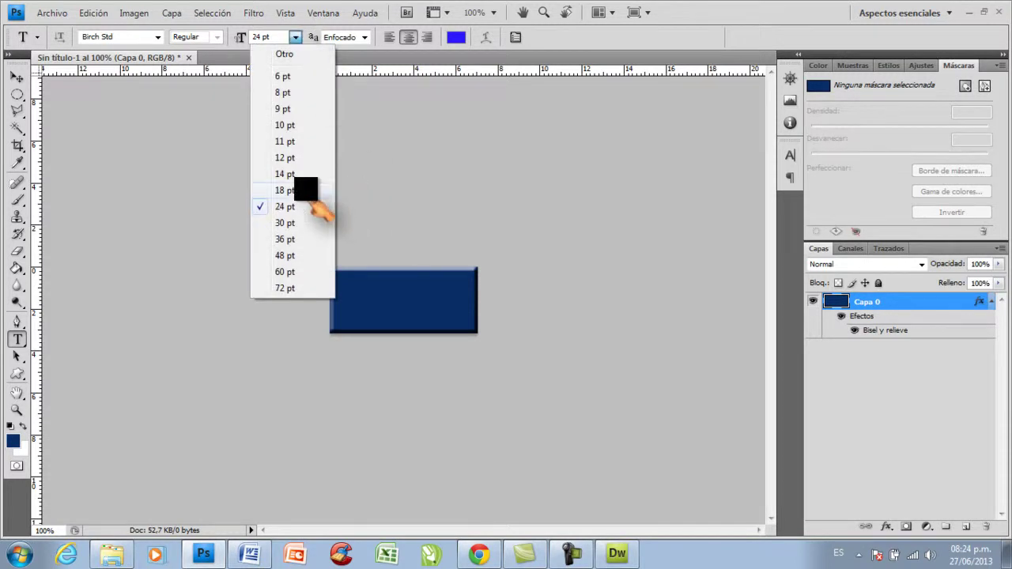
click(290, 190)
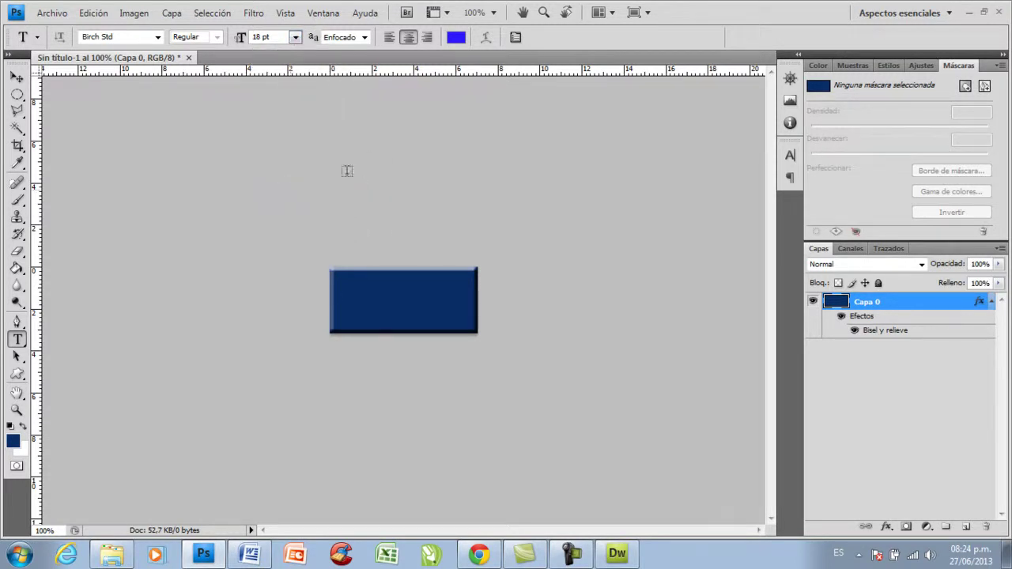
click(455, 39)
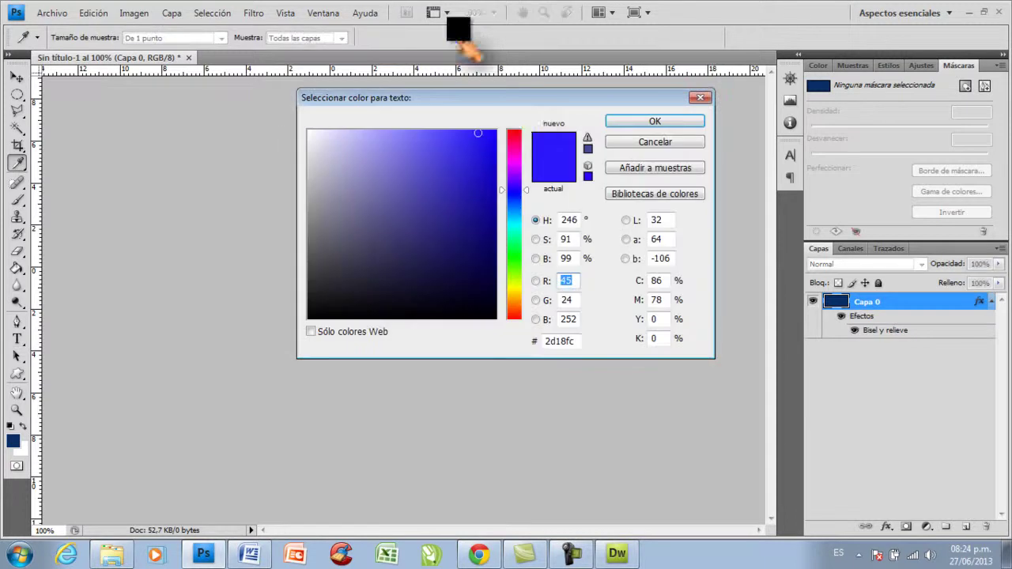
click(316, 138)
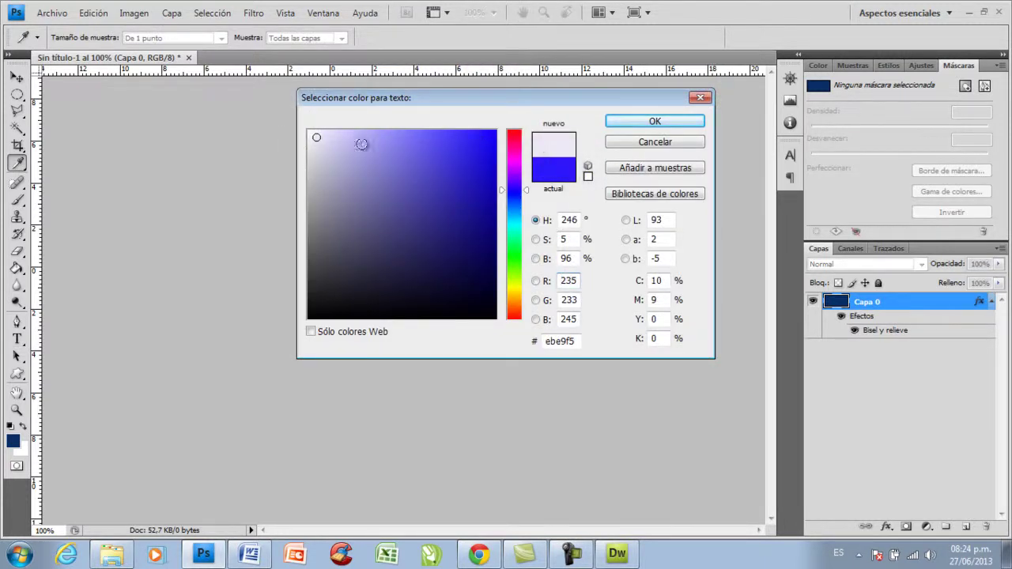
click(513, 208)
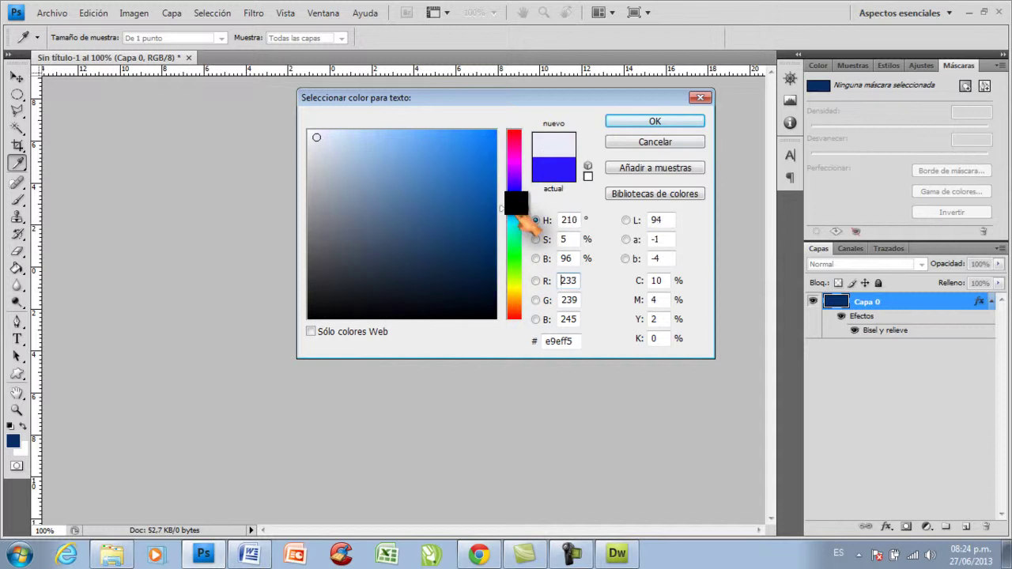
click(340, 146)
click(655, 121)
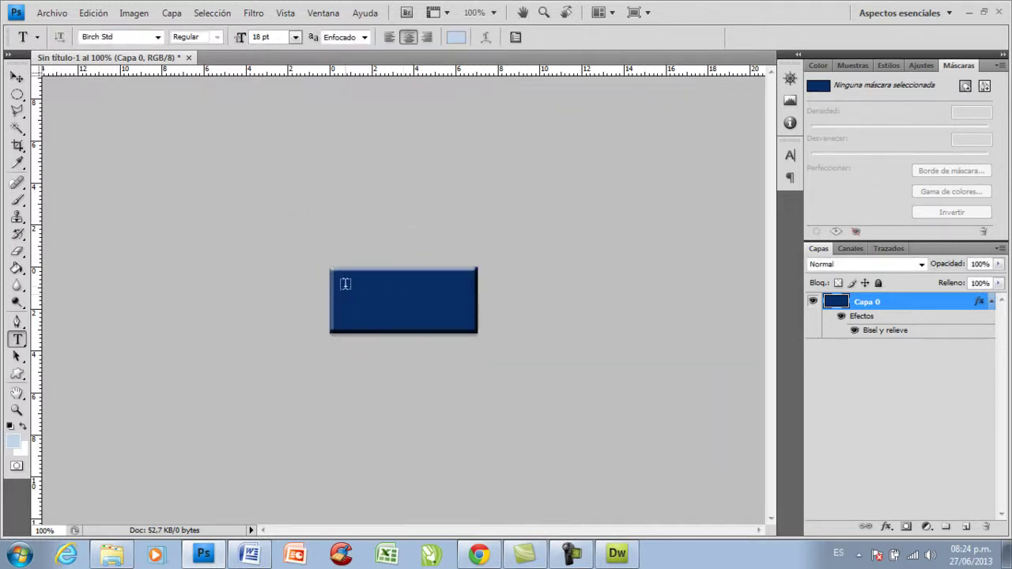
Type the centred light blue label MISION on the navy button, fixing the ISION typo.
drag(346, 283, 462, 316)
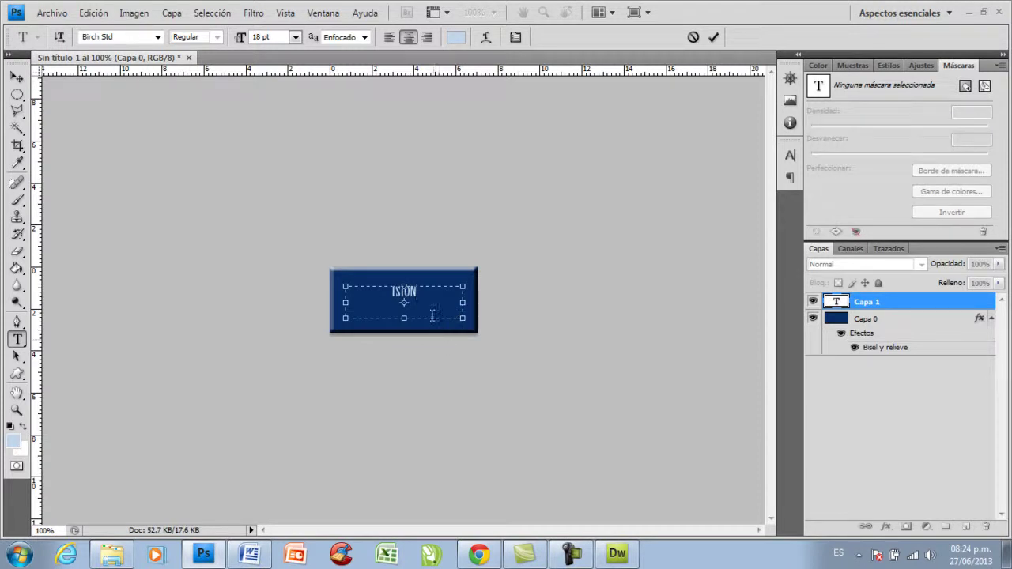
click(713, 36)
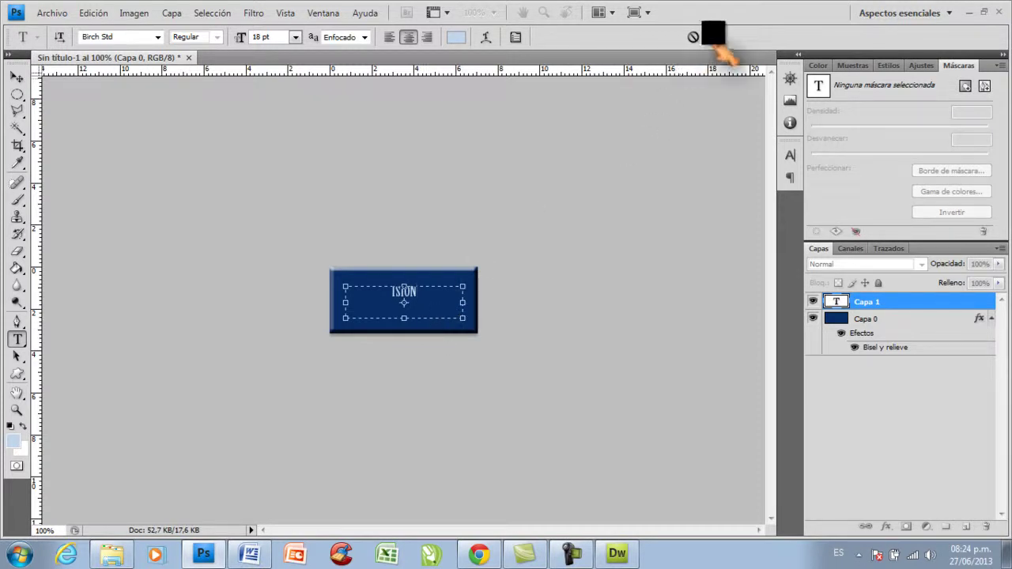
click(713, 36)
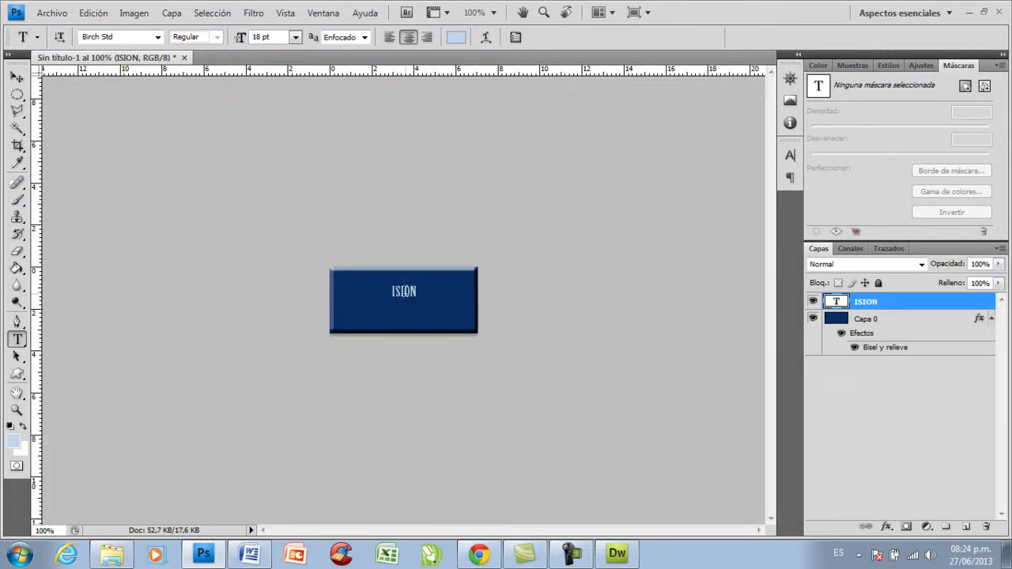
double_click(404, 291)
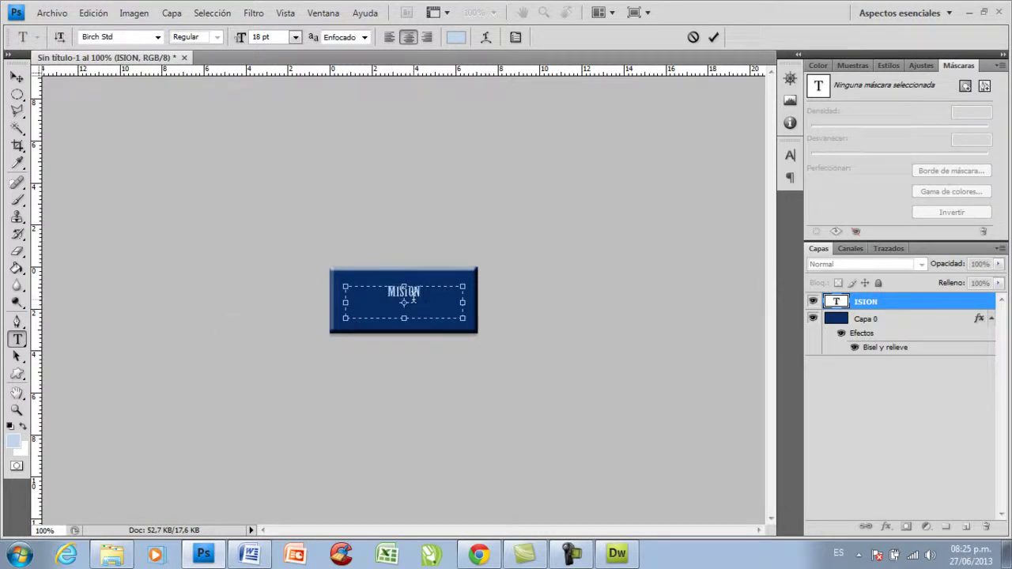
text(MISION)
click(713, 37)
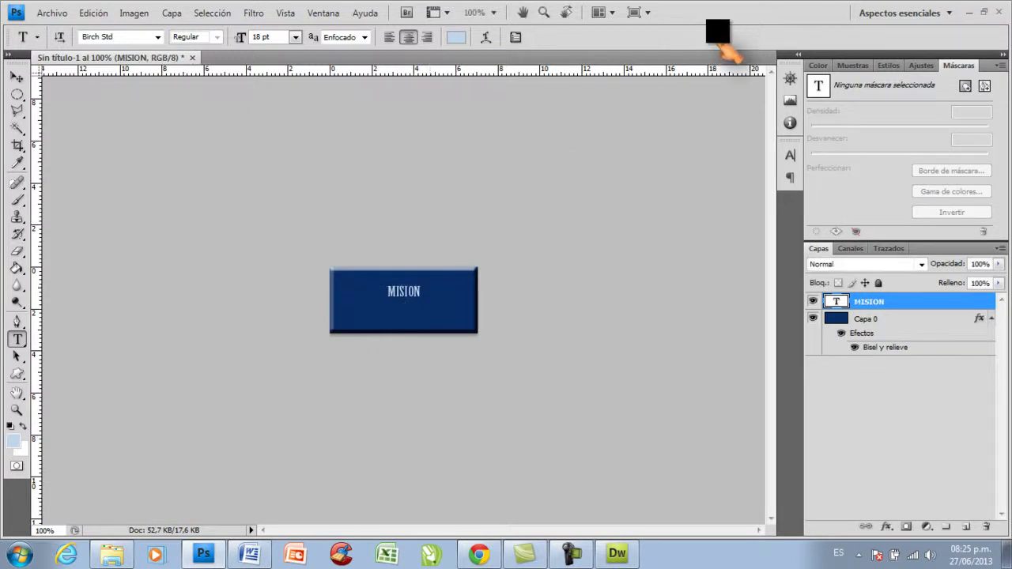
Rasterize the MISION text layer.
right_click(901, 303)
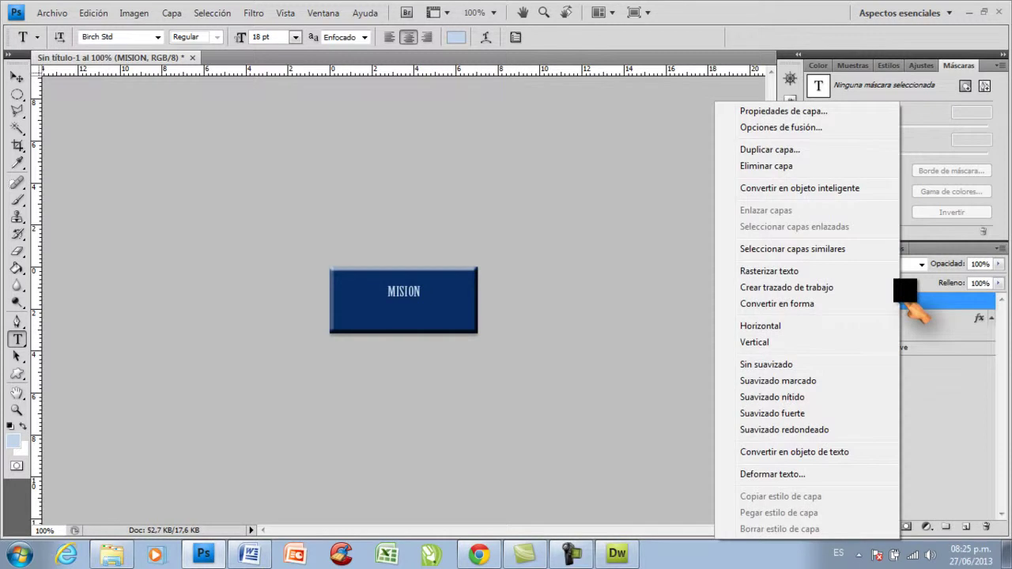
click(782, 271)
drag(780, 286, 634, 282)
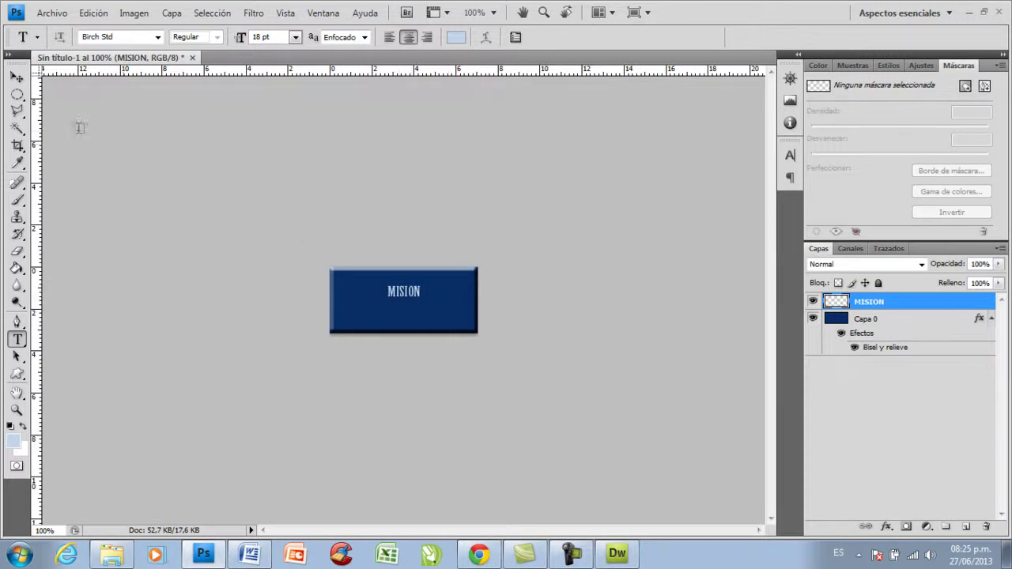
Free-transform the MISION text to about 318% wide and 286% tall across the button.
click(17, 76)
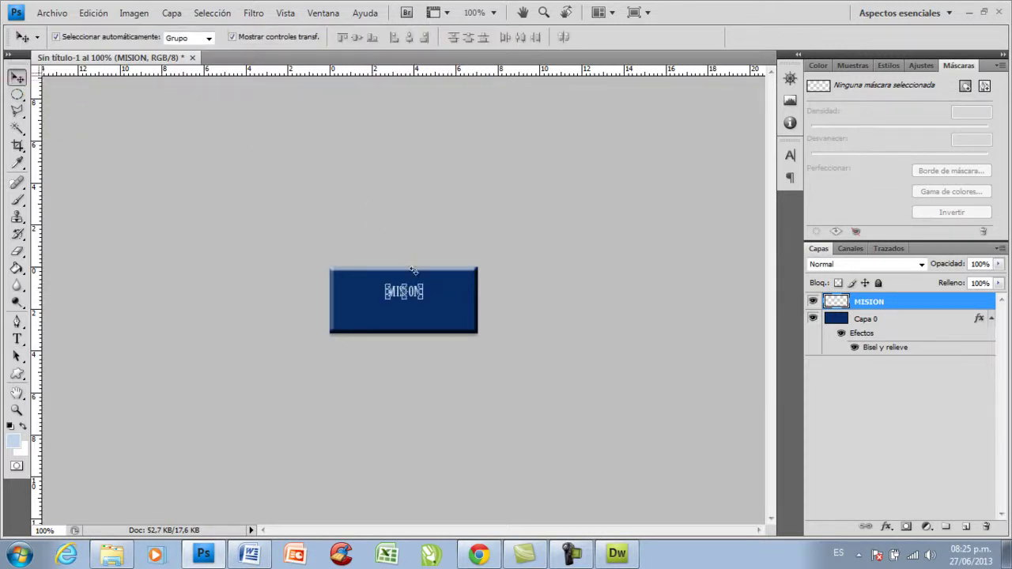
drag(386, 299, 357, 309)
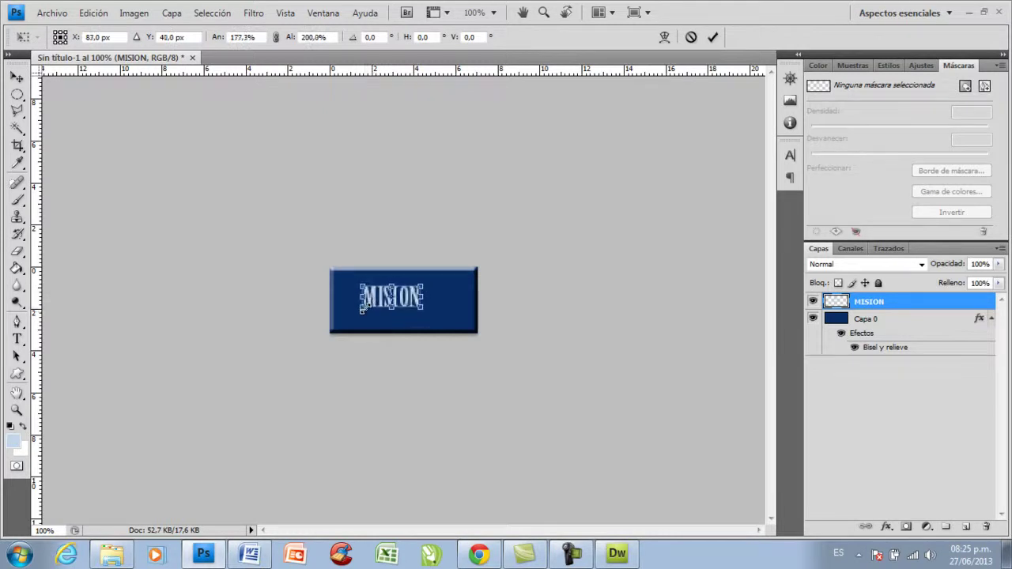
drag(424, 297, 356, 301)
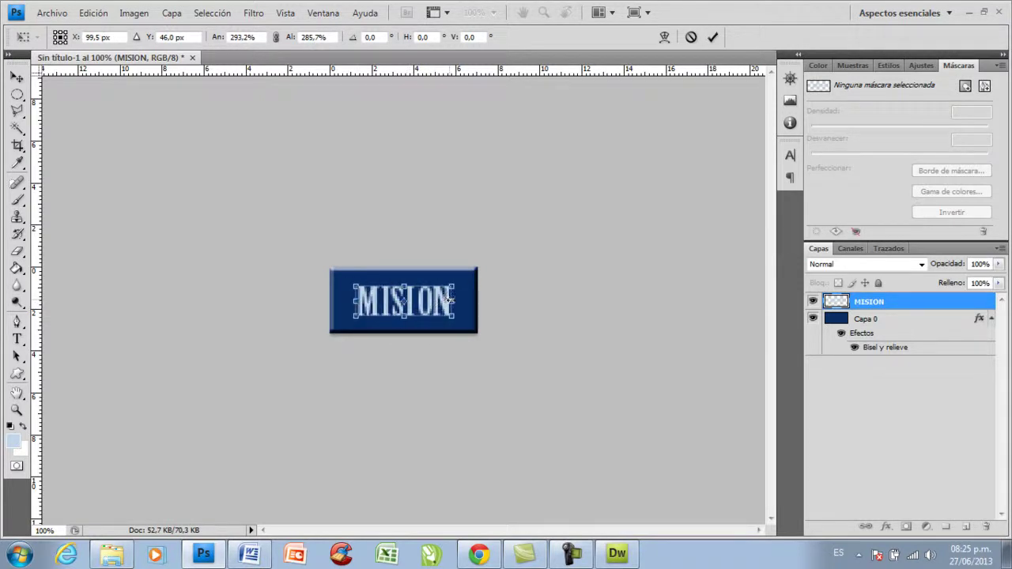
drag(449, 299, 453, 299)
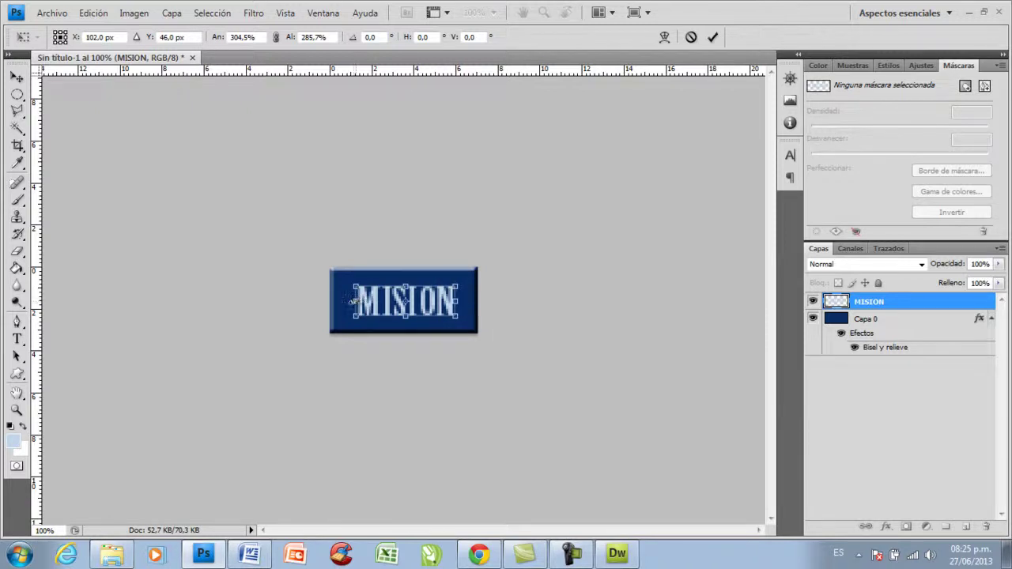
drag(352, 301, 347, 301)
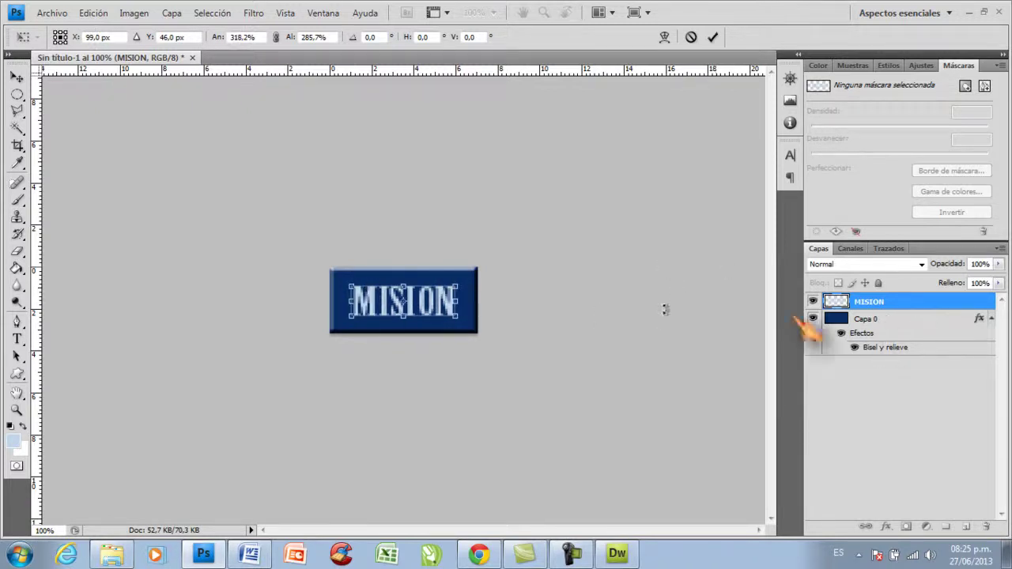
click(712, 37)
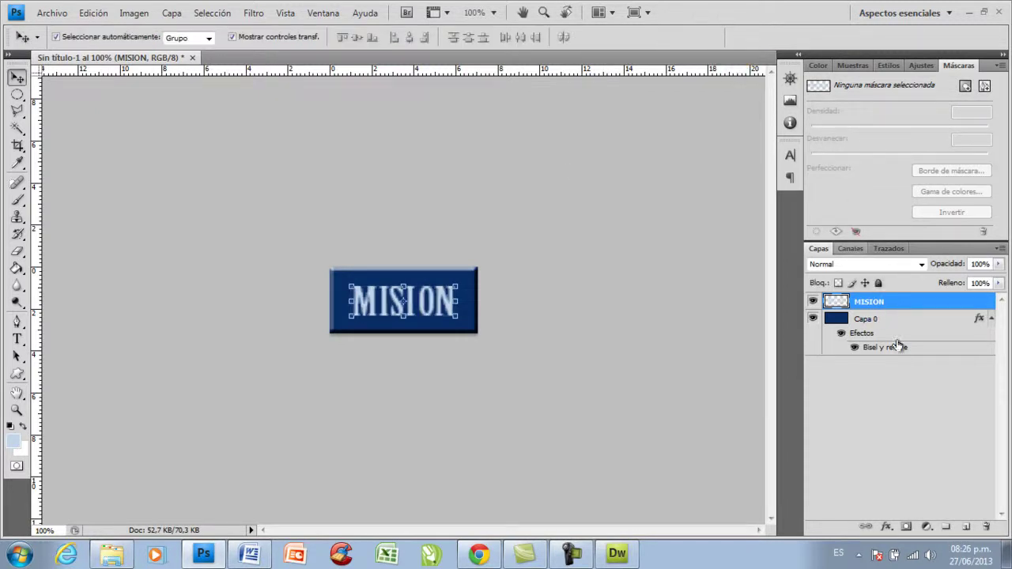
Add Bevel and Emboss with Contour to the MISION layer.
click(886, 526)
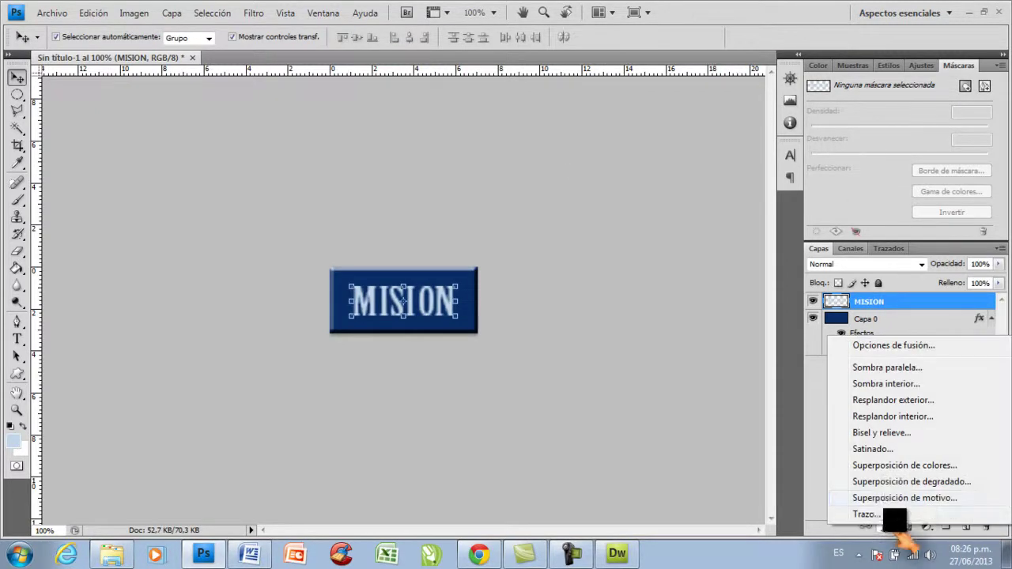
click(877, 436)
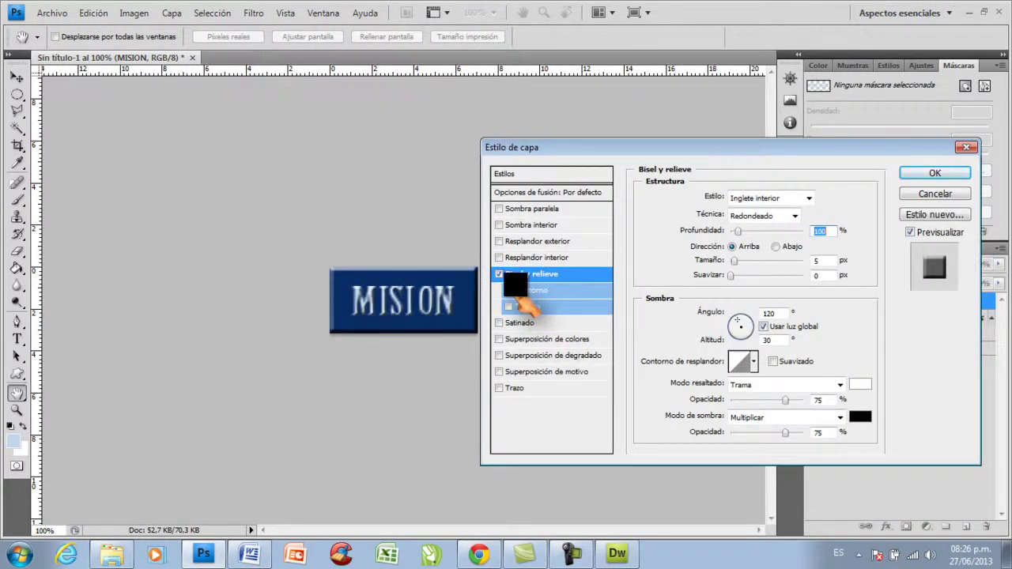
click(508, 290)
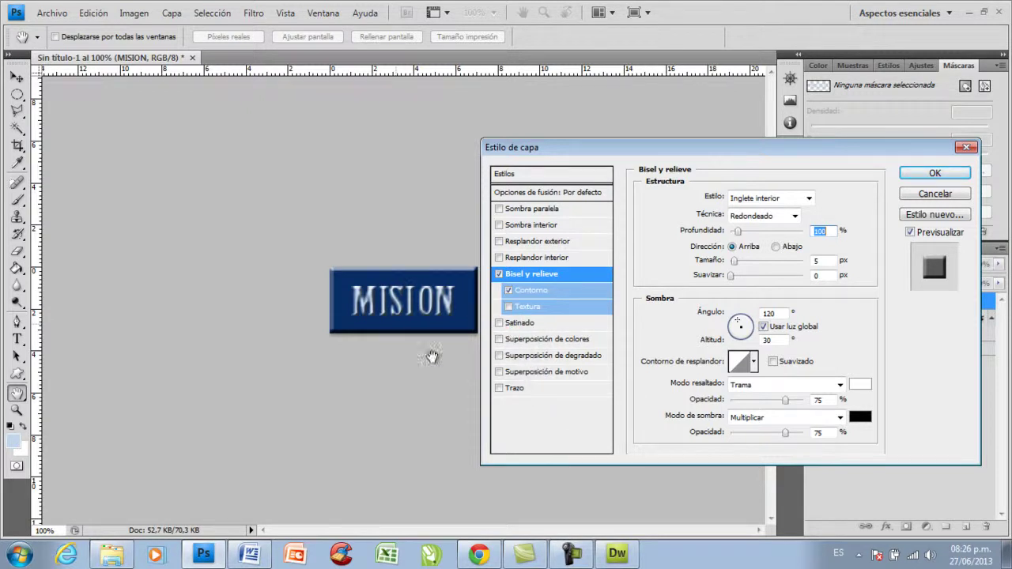
click(498, 387)
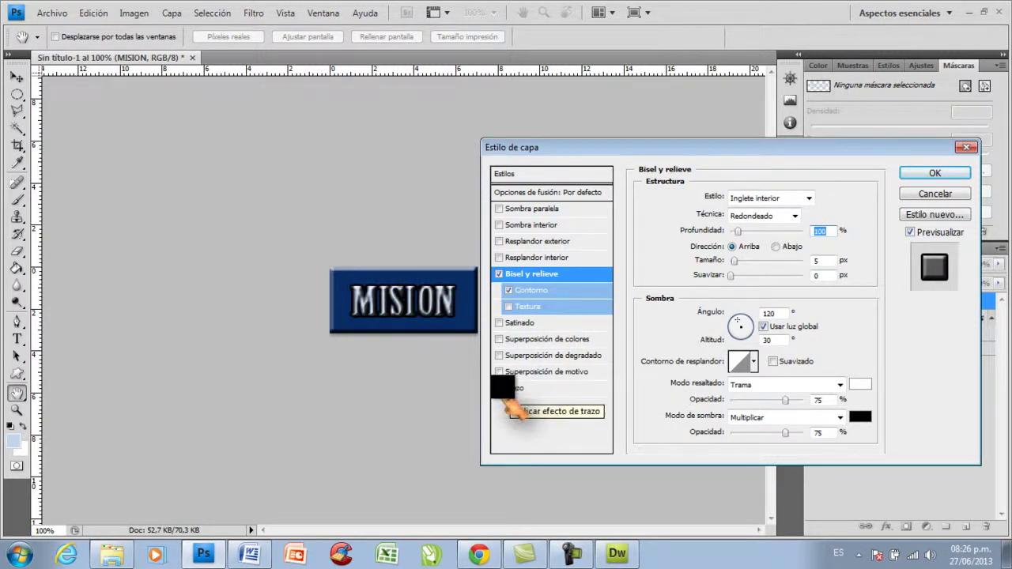
click(497, 387)
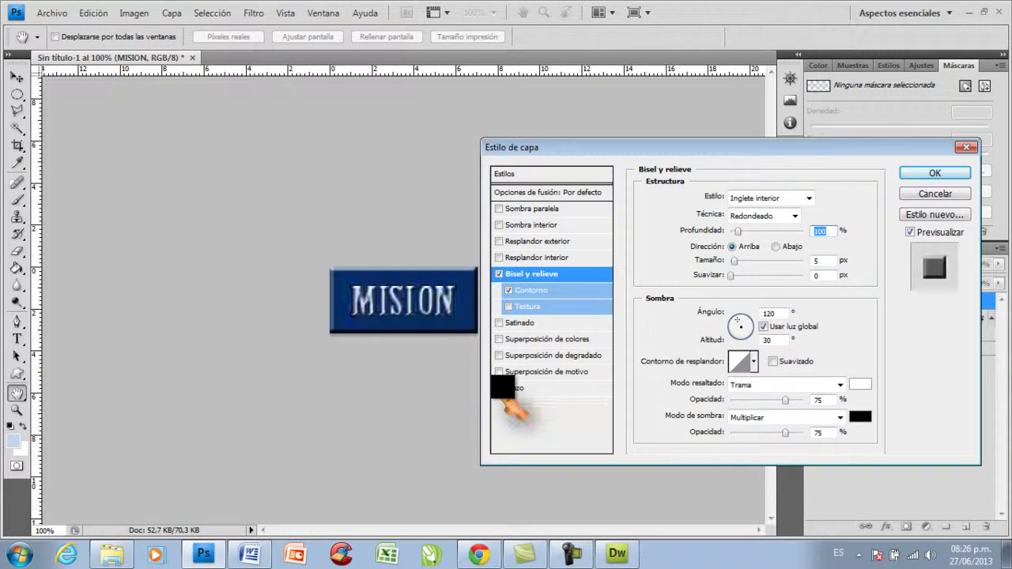
Add an outer glow using the foreground-to-background gradient at 50% opacity, and apply the effects.
click(531, 258)
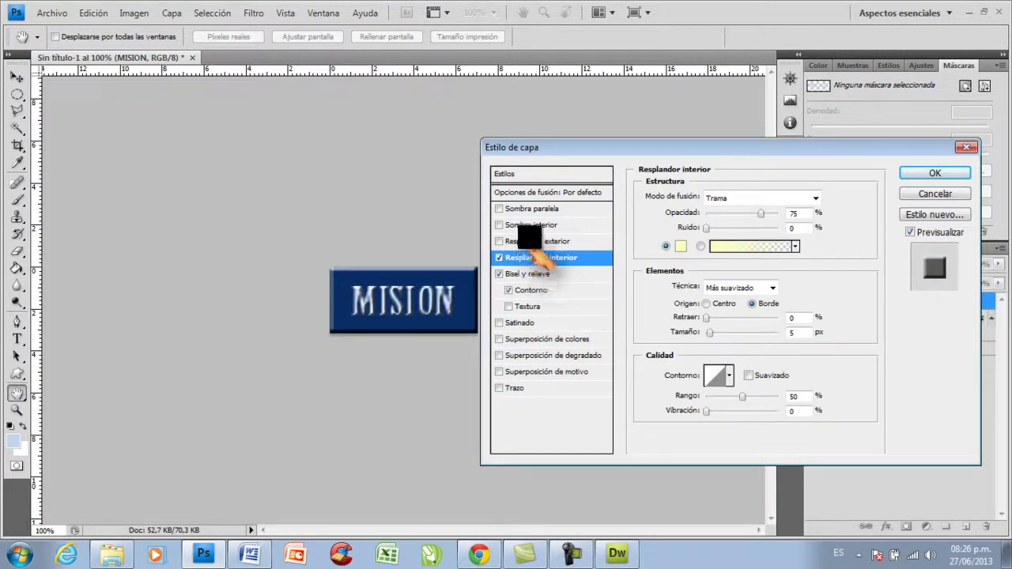
click(538, 241)
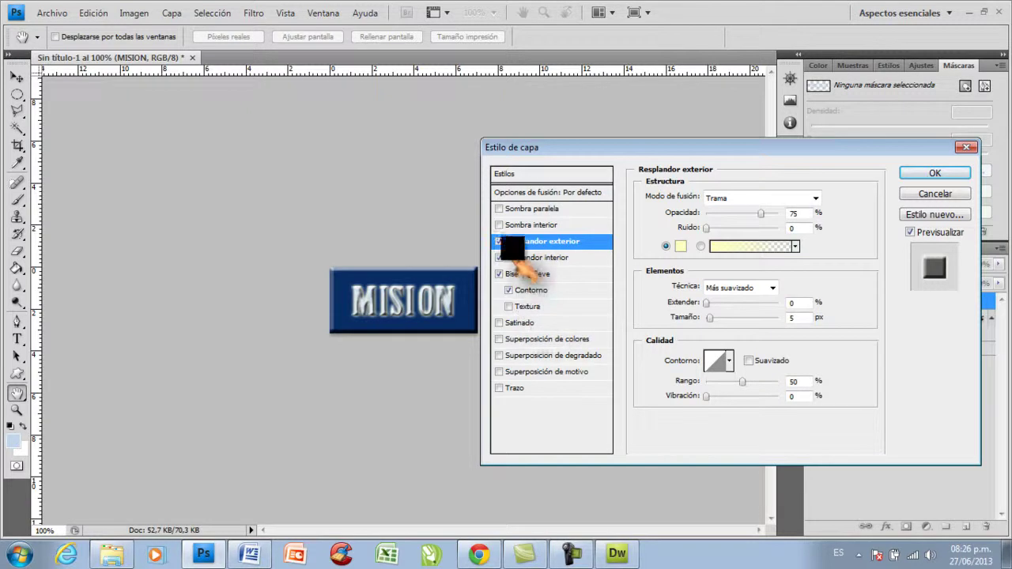
click(499, 258)
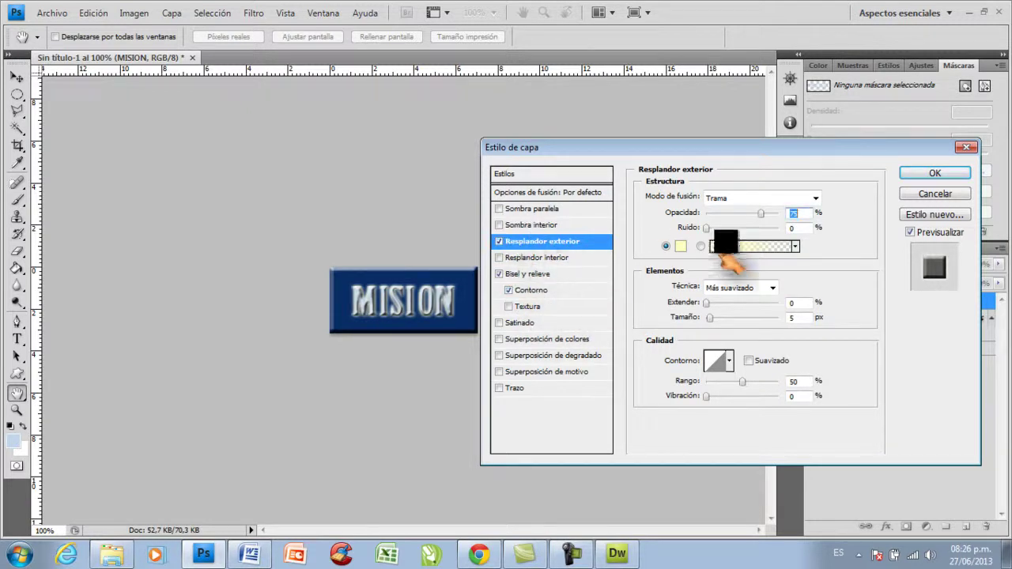
click(779, 246)
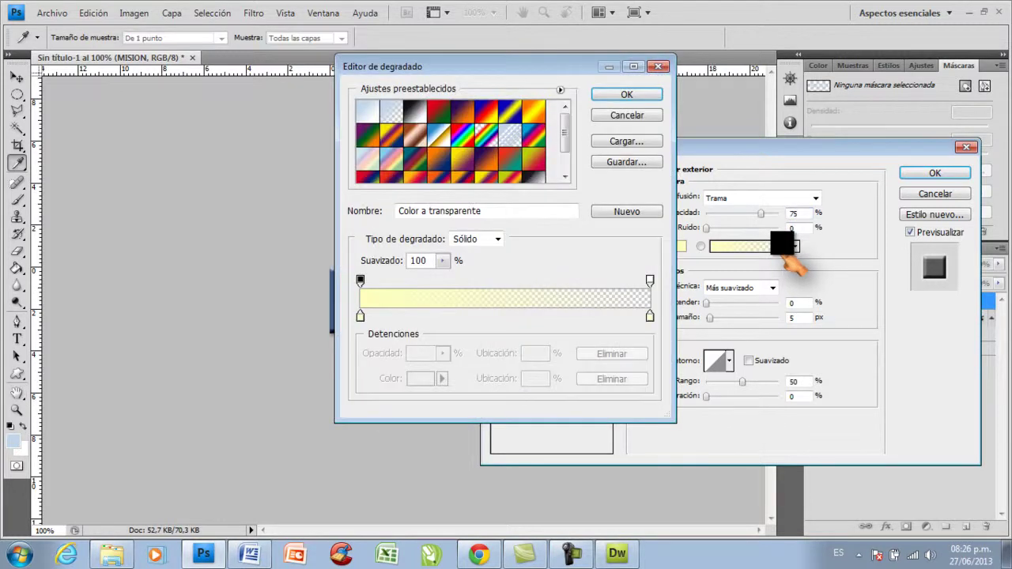
click(374, 108)
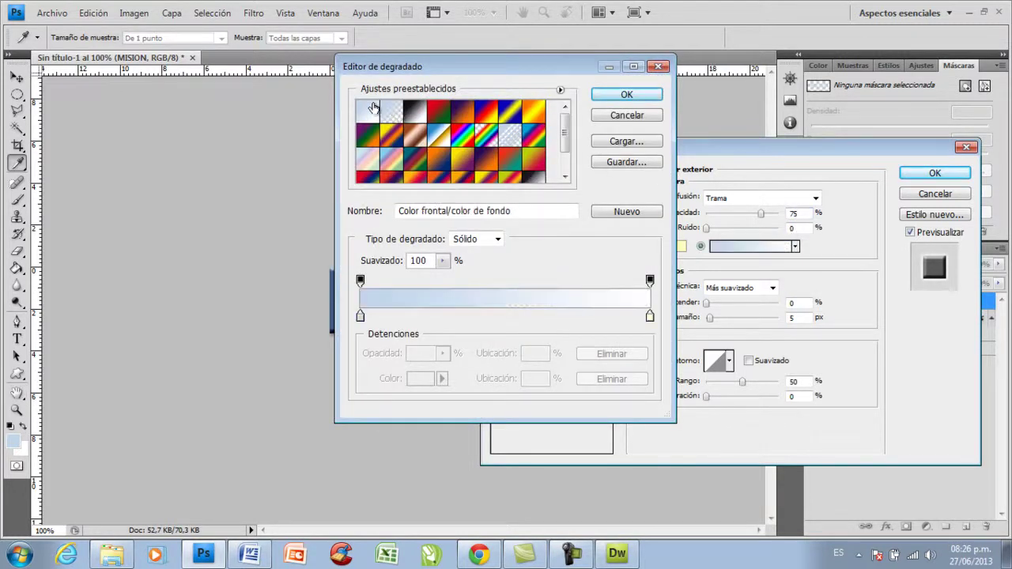
click(626, 97)
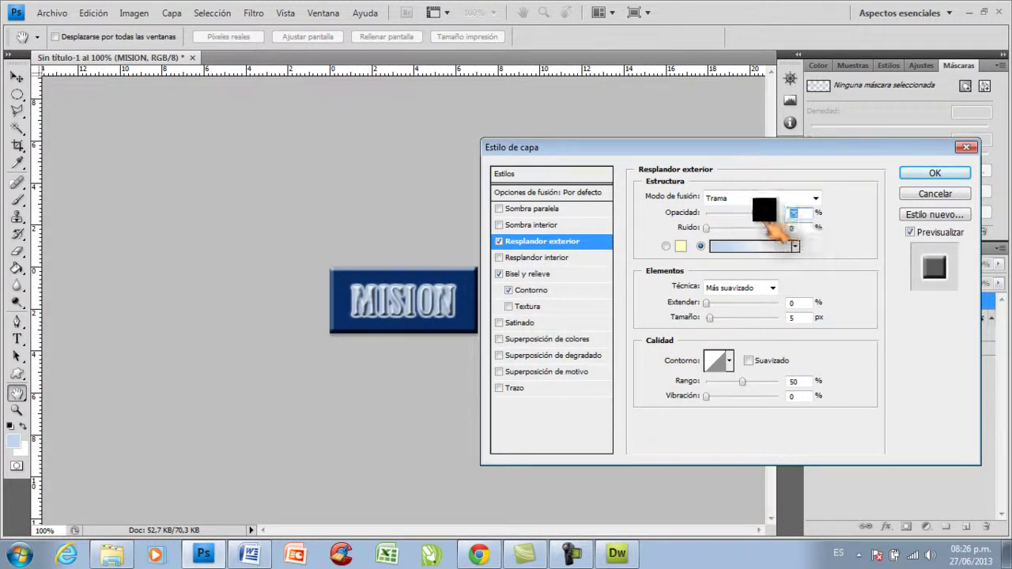
drag(780, 227, 742, 226)
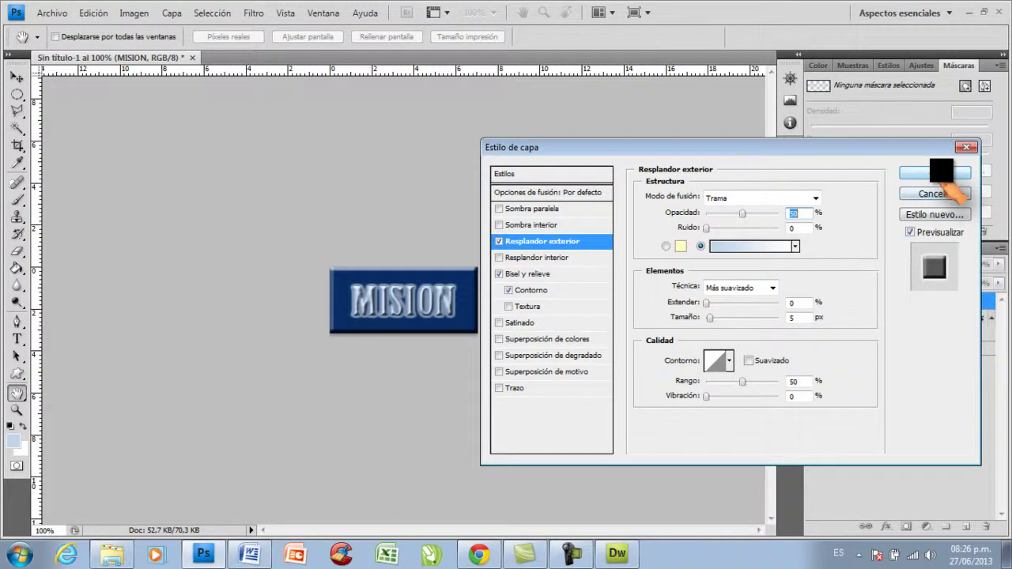
click(941, 173)
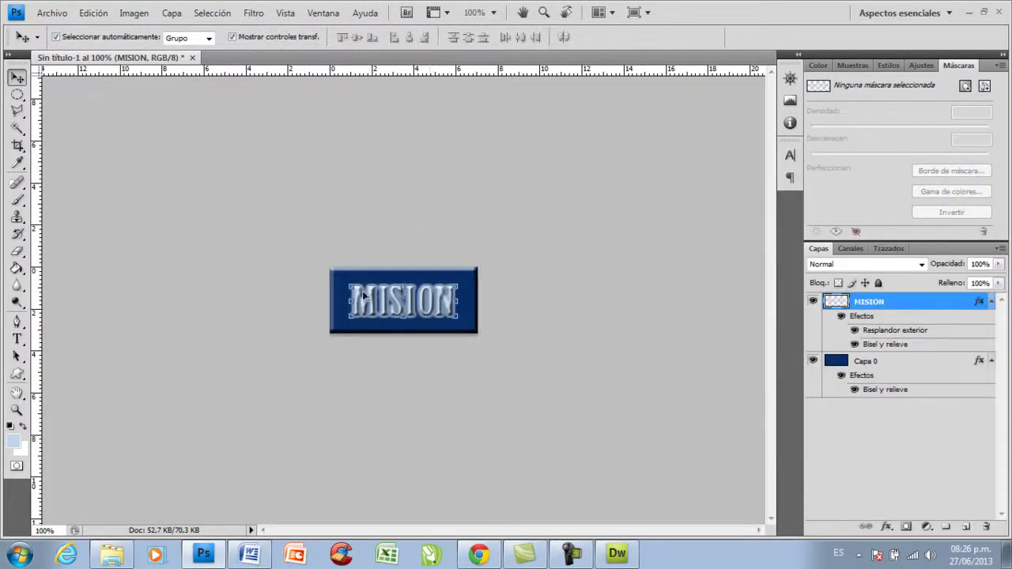
Deselect the layer and begin a Save As in Photoshop PSD format.
click(527, 266)
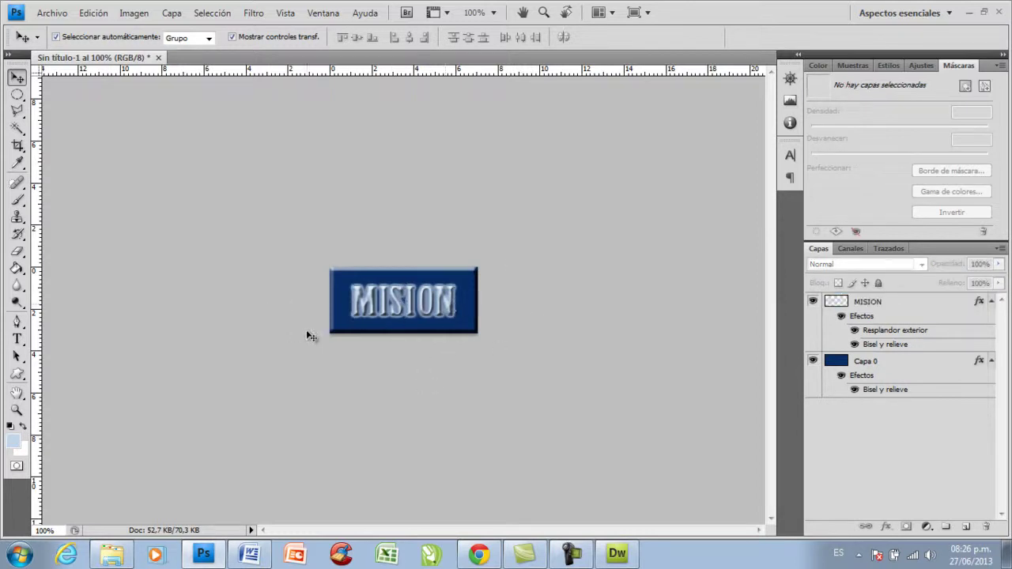
click(55, 16)
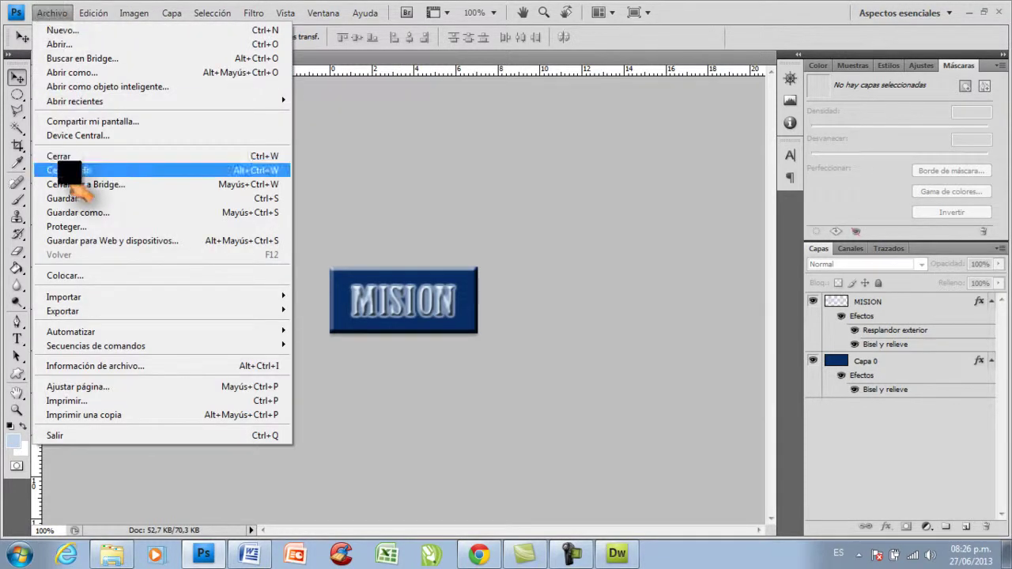
click(89, 210)
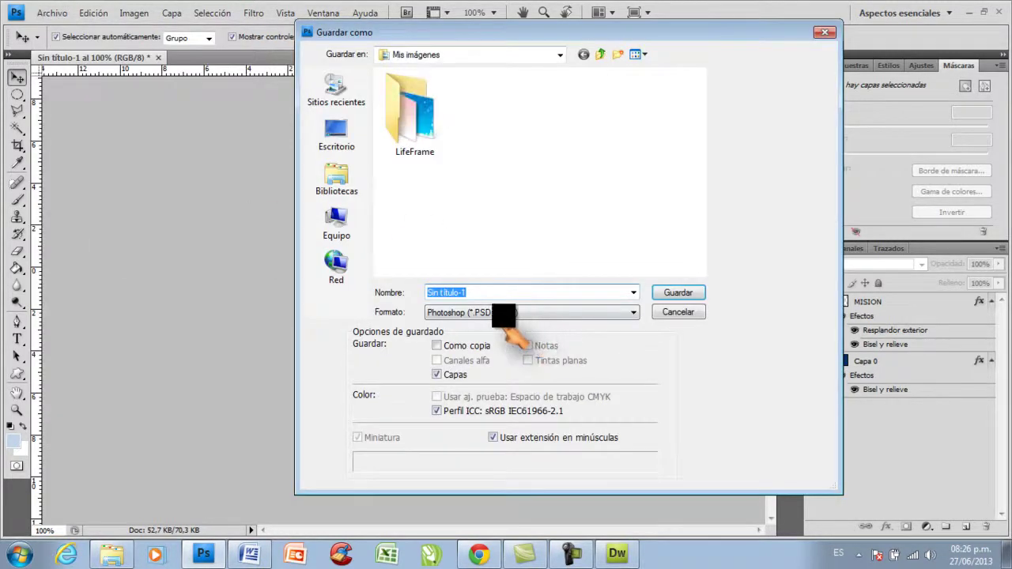
click(504, 314)
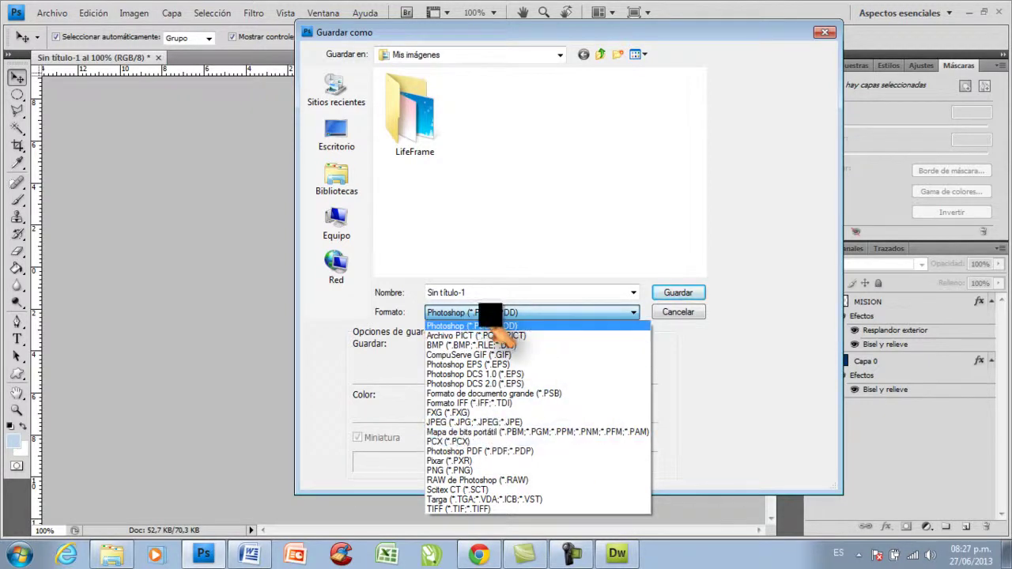
click(565, 325)
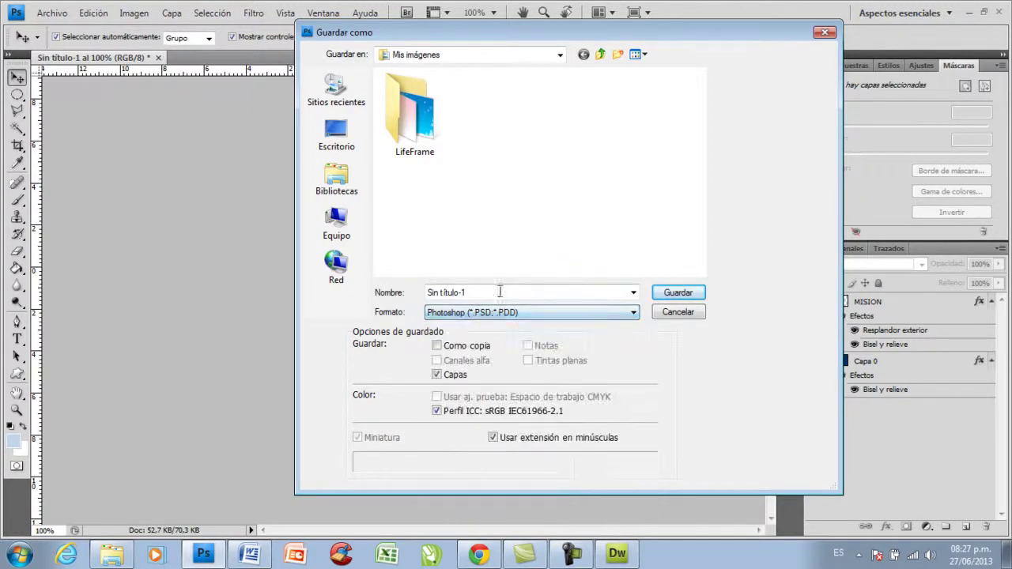
Browse to DATA (D:) > DREAMWEAVER > PAPELERIA AMERICA > IMAGENES as the save location.
click(340, 224)
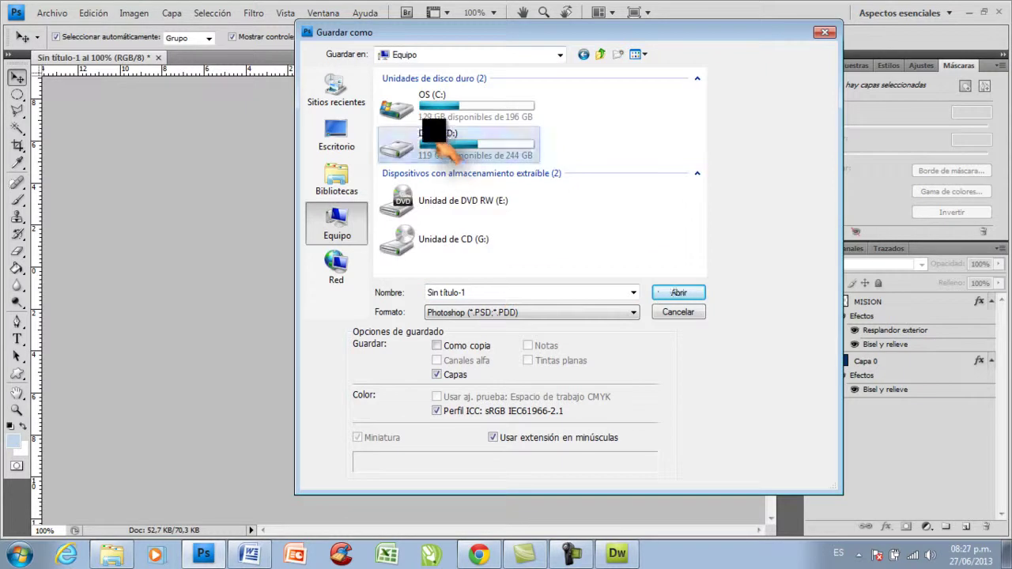
double_click(435, 132)
scroll(703, 126, down, 1)
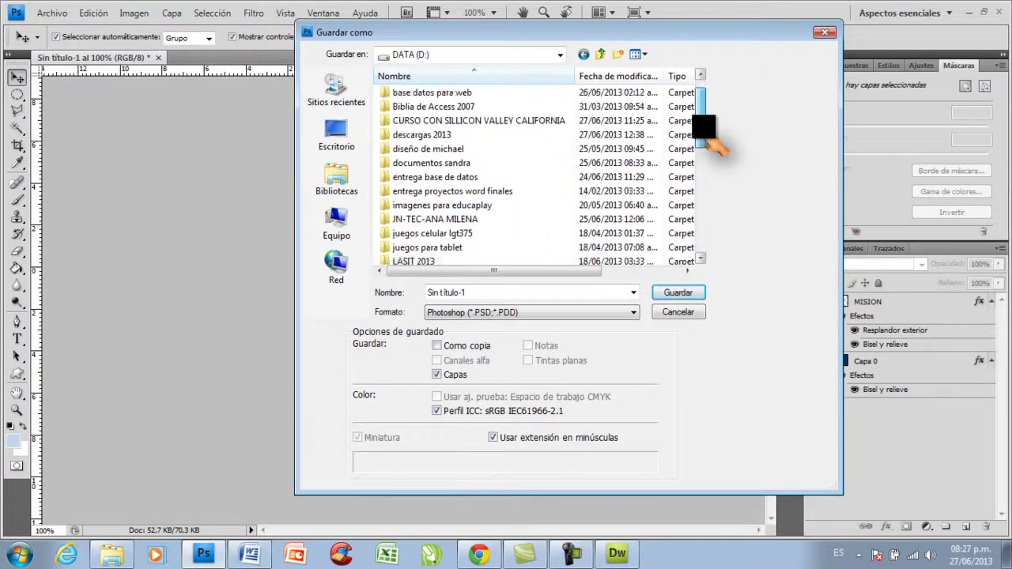
scroll(707, 141, down, 2)
double_click(475, 149)
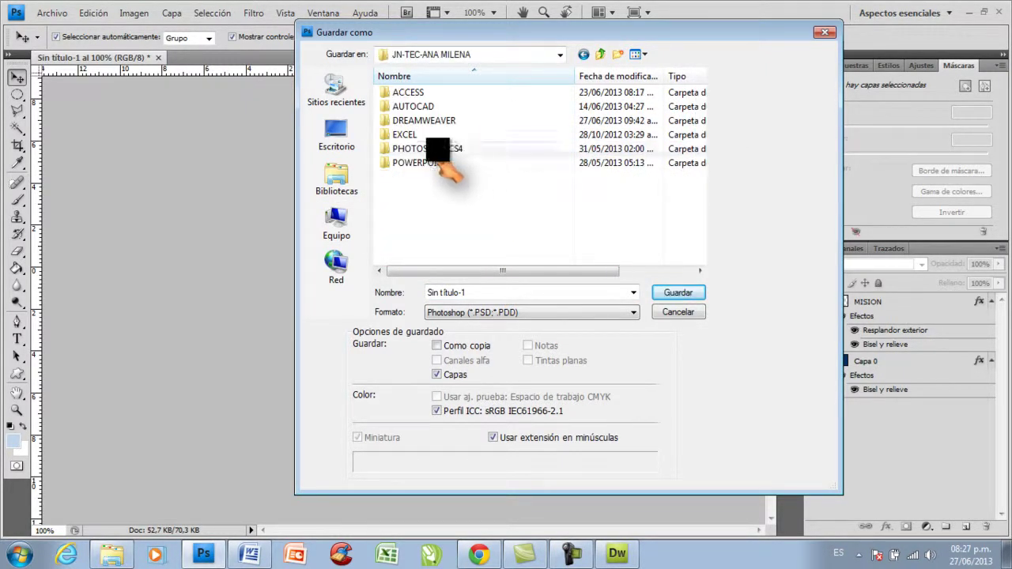
double_click(419, 120)
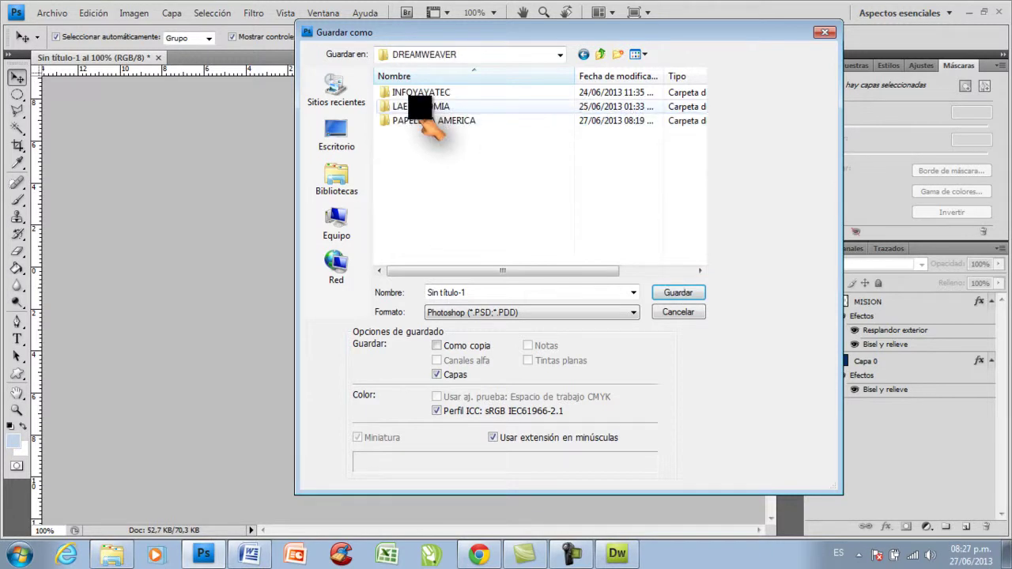
double_click(423, 120)
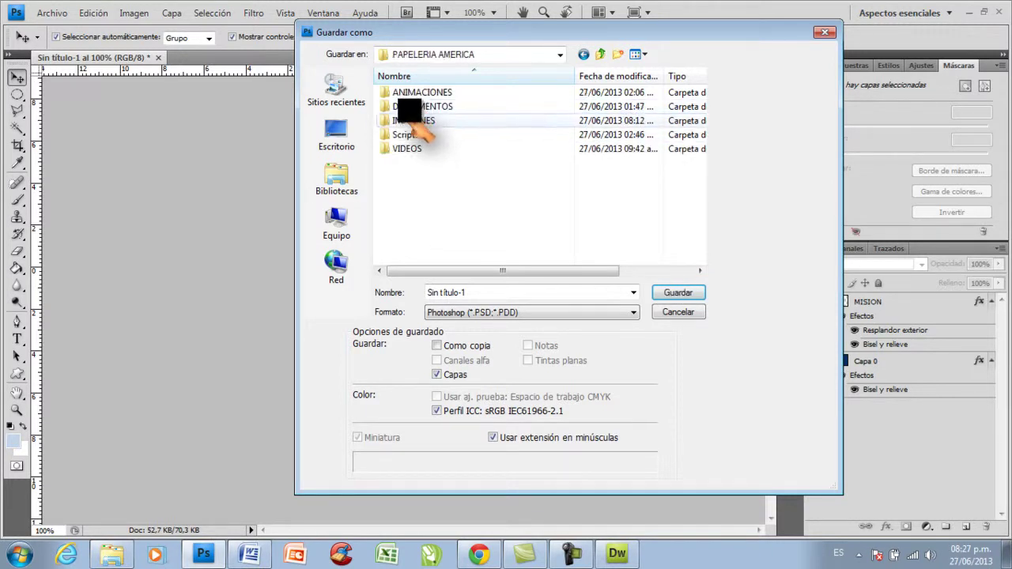
click(419, 120)
click(419, 121)
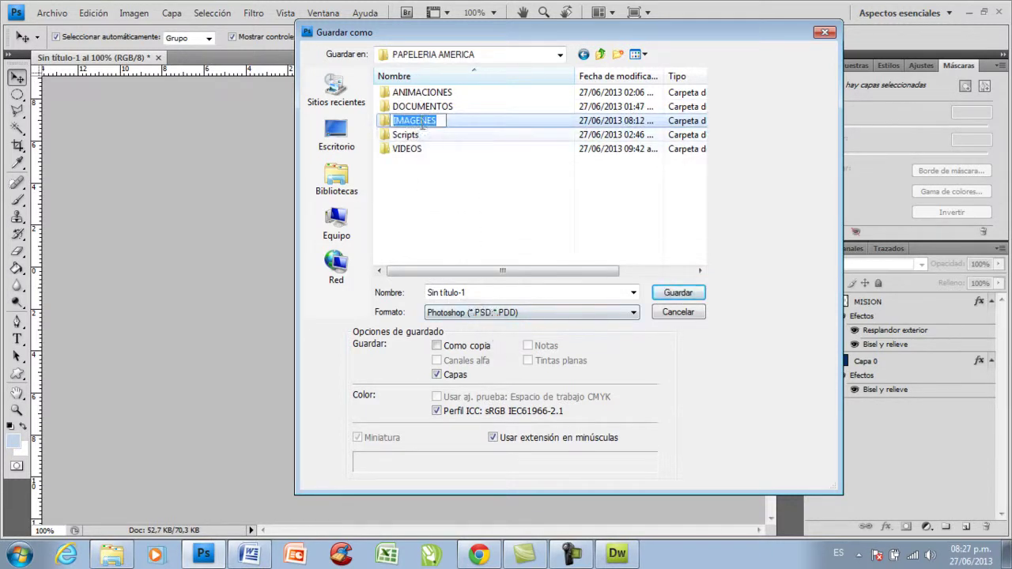
click(454, 120)
double_click(435, 118)
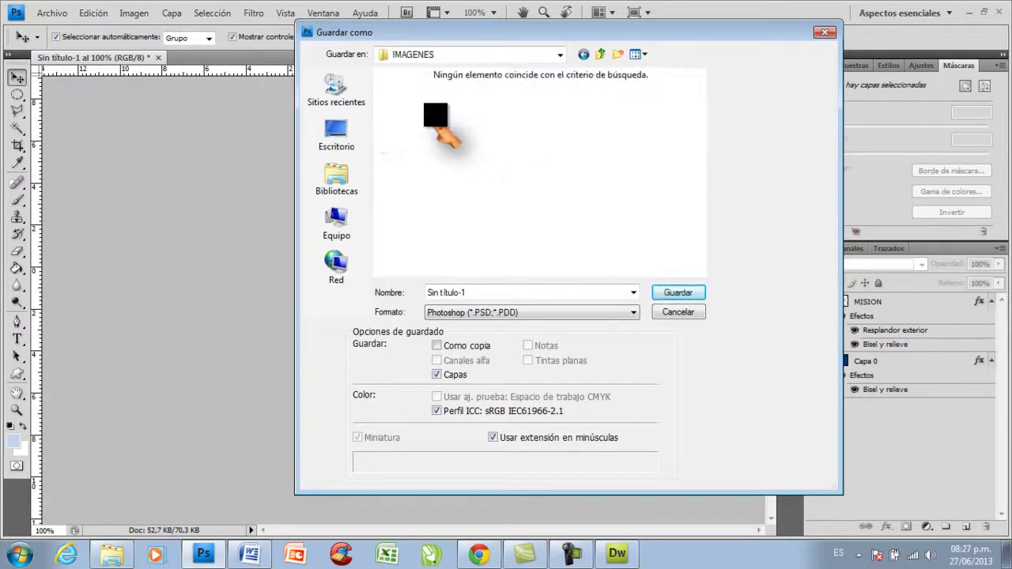
Start typing the file name, then cancel the save without writing the file.
double_click(473, 292)
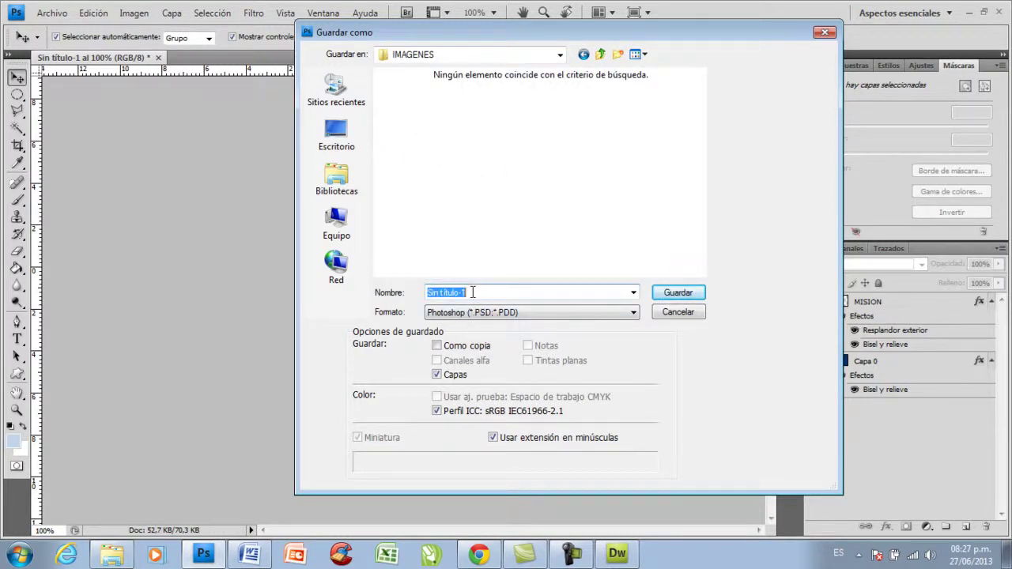
text(mision)
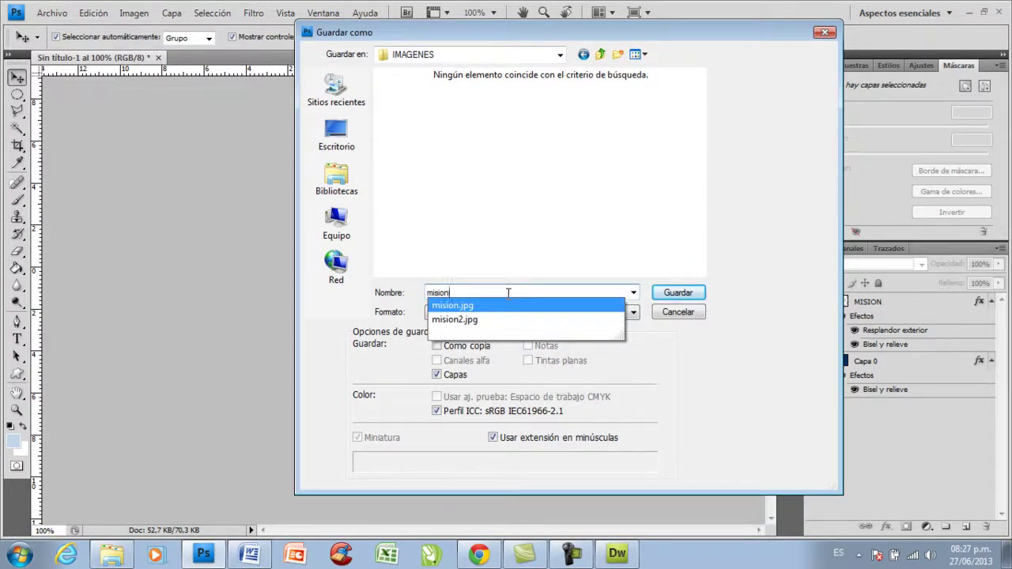
click(678, 312)
click(678, 313)
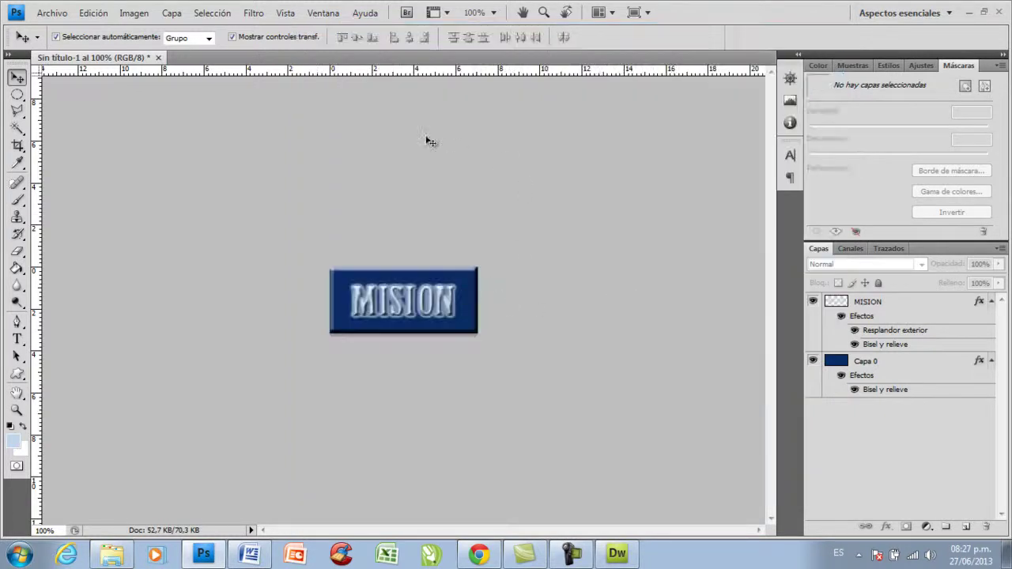
Save the image as mision.psd in PAPELERIA AMERICA > IMAGENES with maximized compatibility.
click(51, 12)
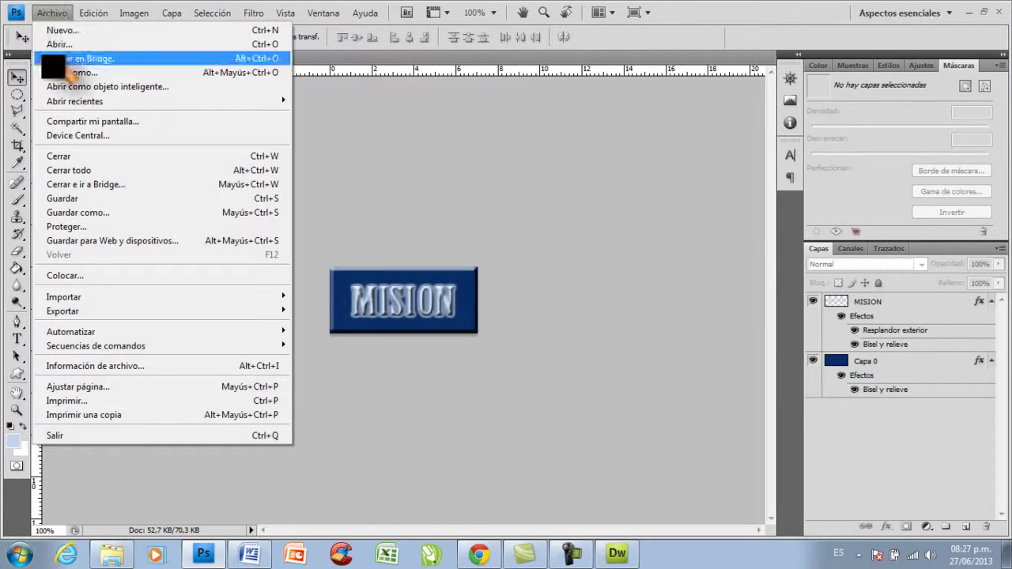
click(85, 213)
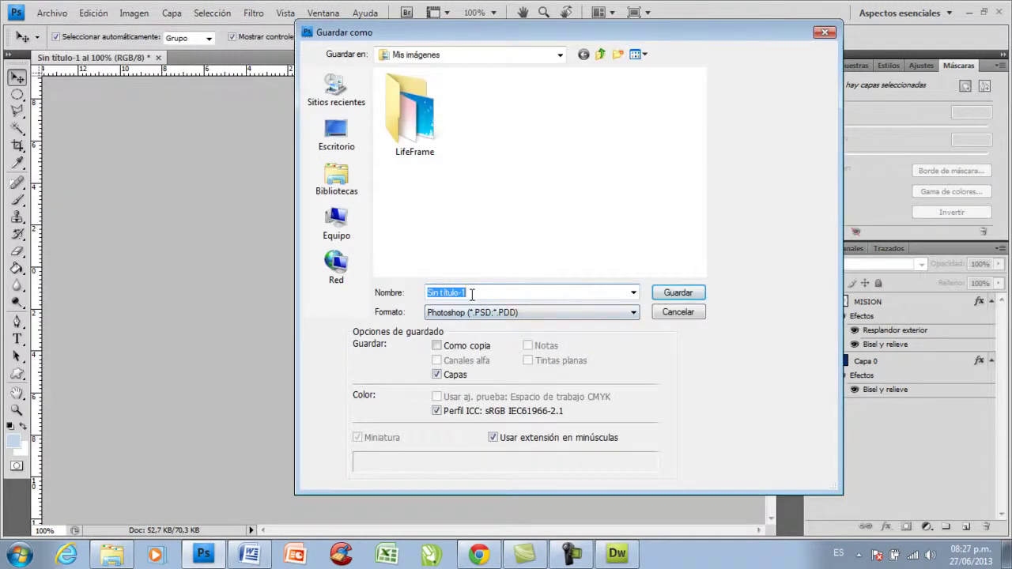
text(mision)
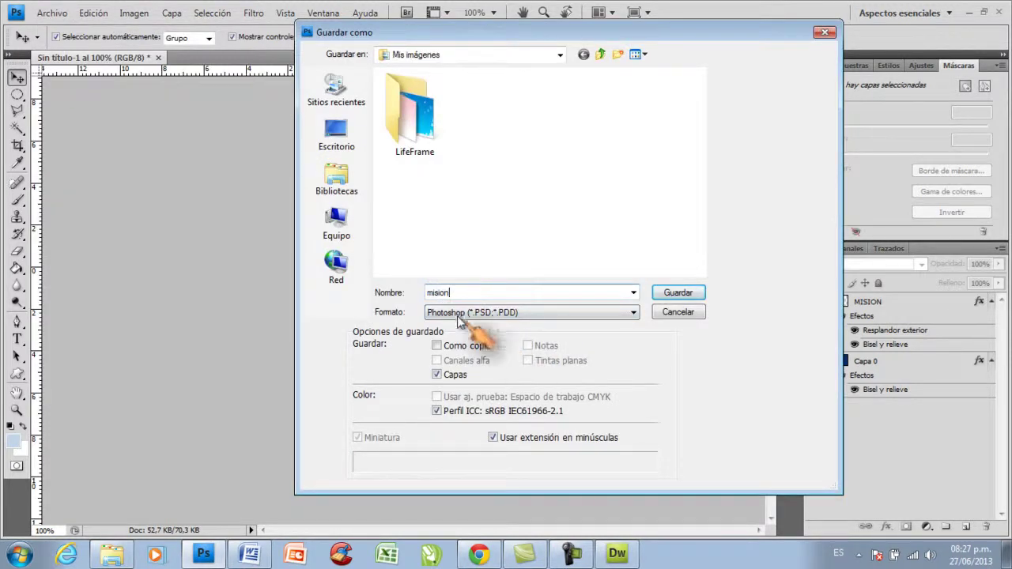
click(345, 221)
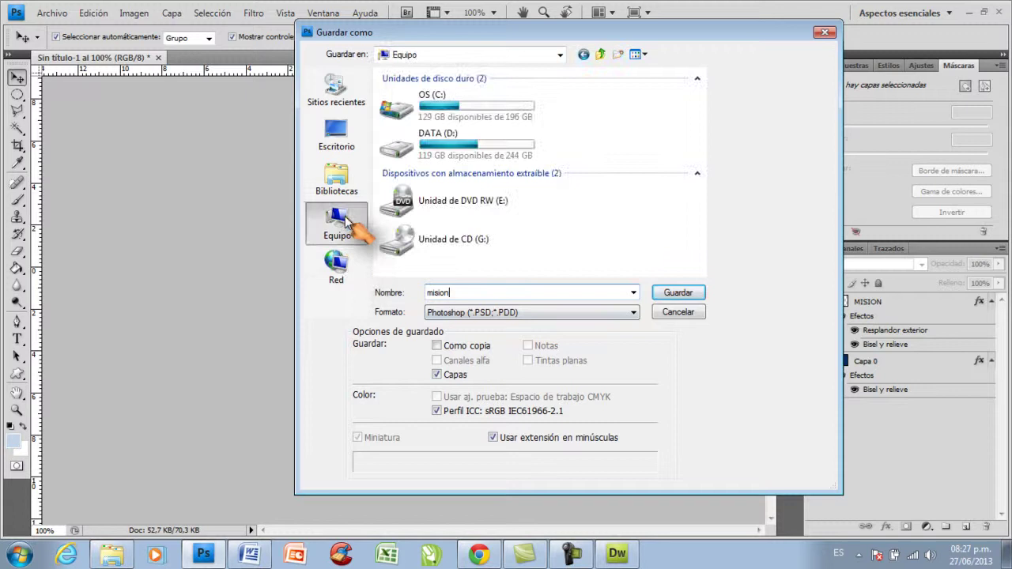
double_click(484, 152)
double_click(462, 235)
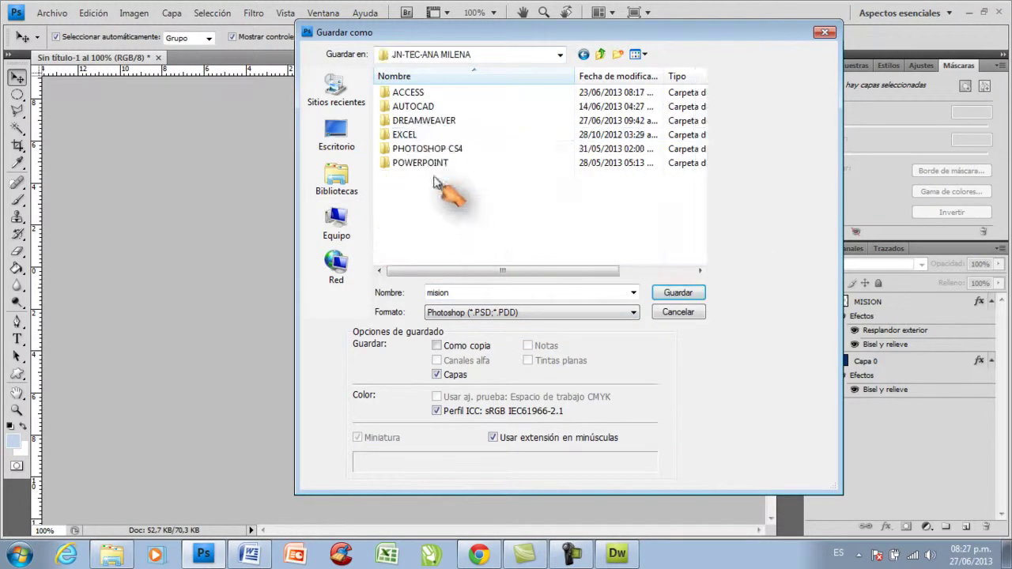
double_click(424, 122)
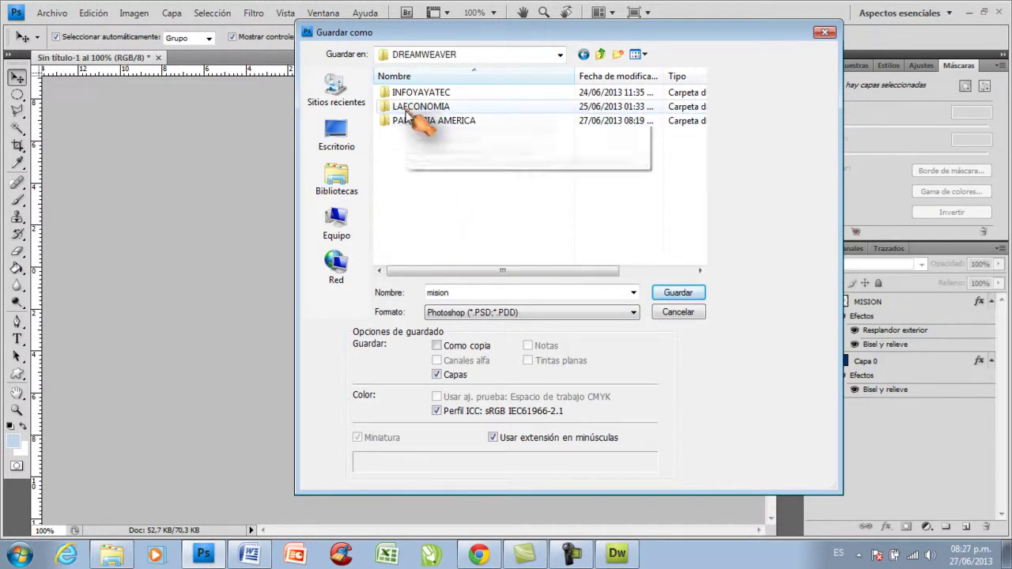
double_click(407, 120)
double_click(406, 120)
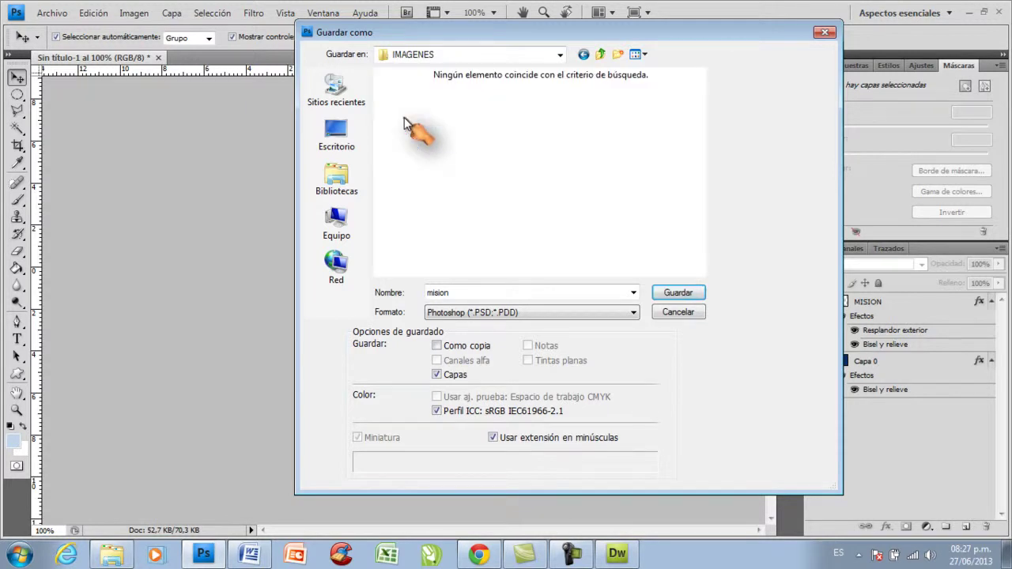
click(678, 294)
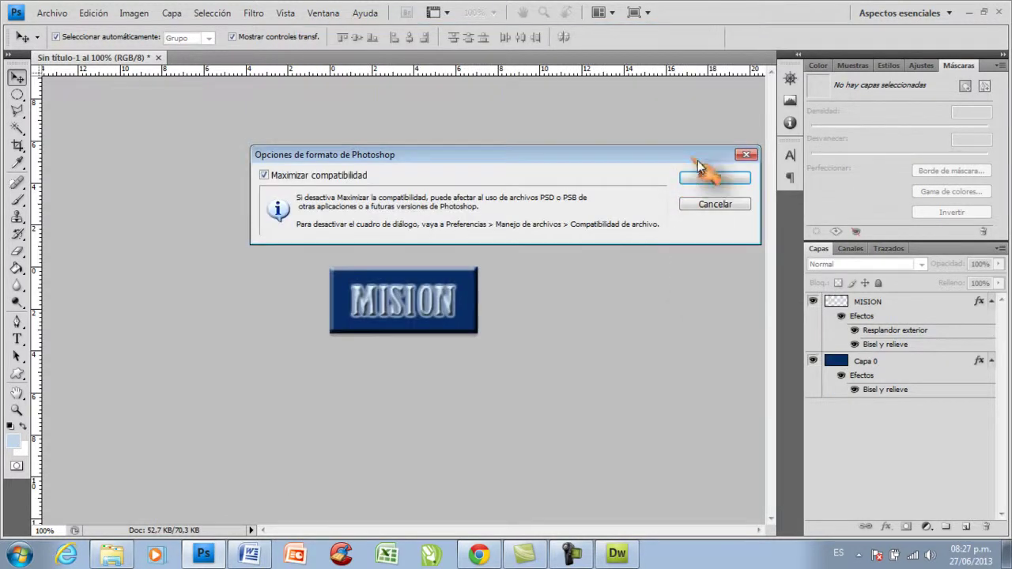
click(713, 178)
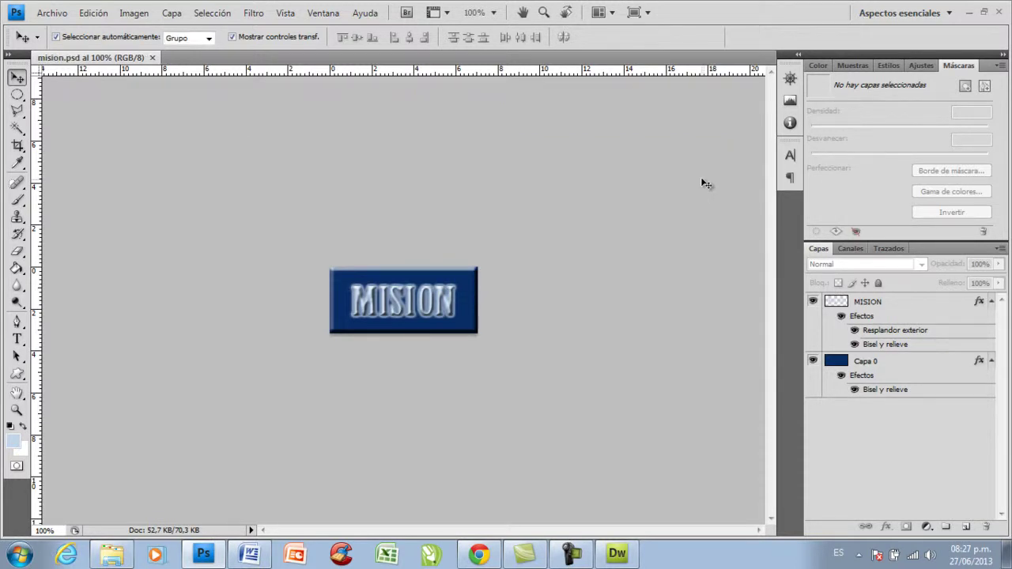
Set up a JPEG Save As in IMAGENES, decline overwriting mision.jpg, and rename it titulomision.
click(53, 14)
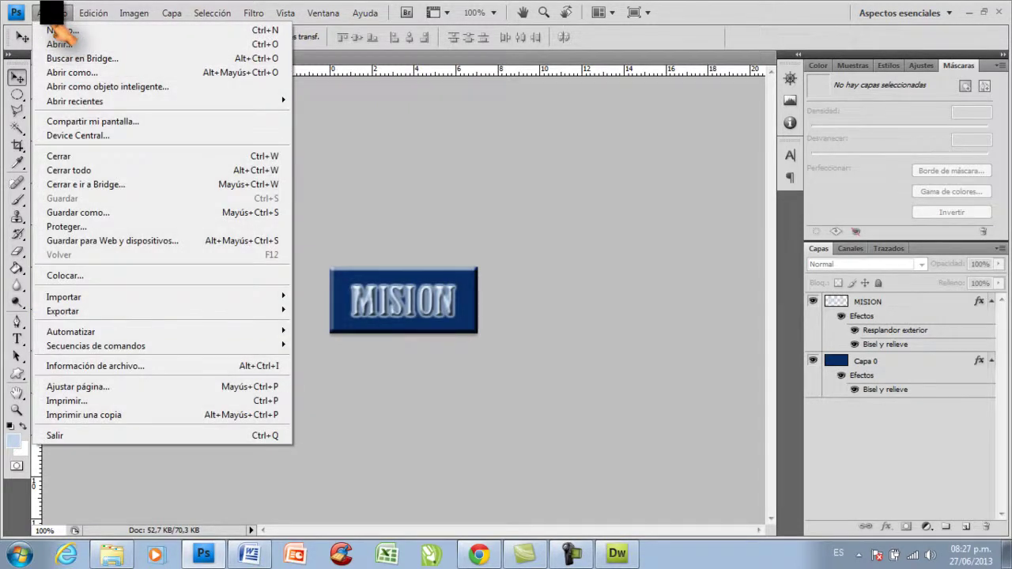
click(101, 212)
click(613, 312)
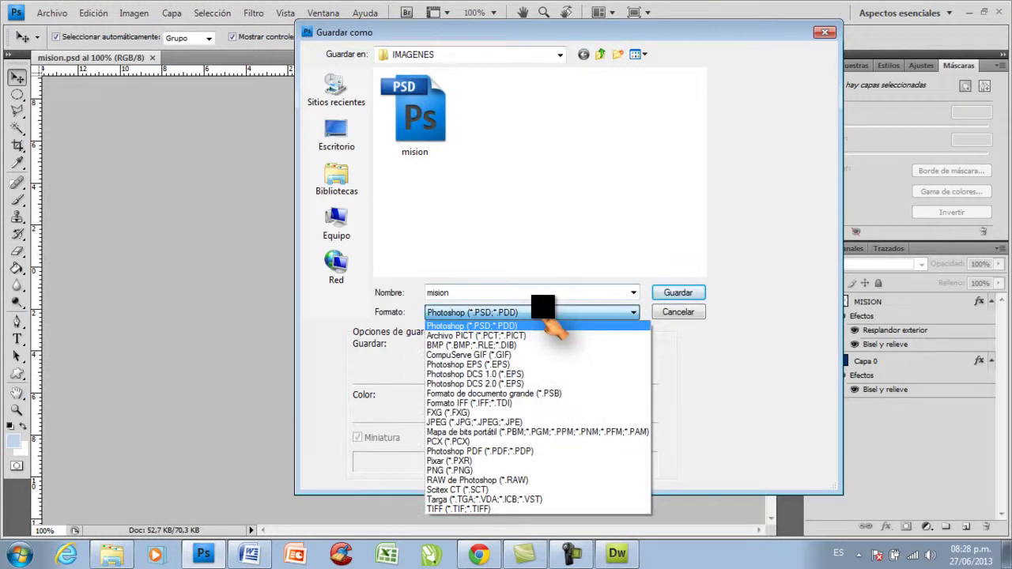
click(479, 422)
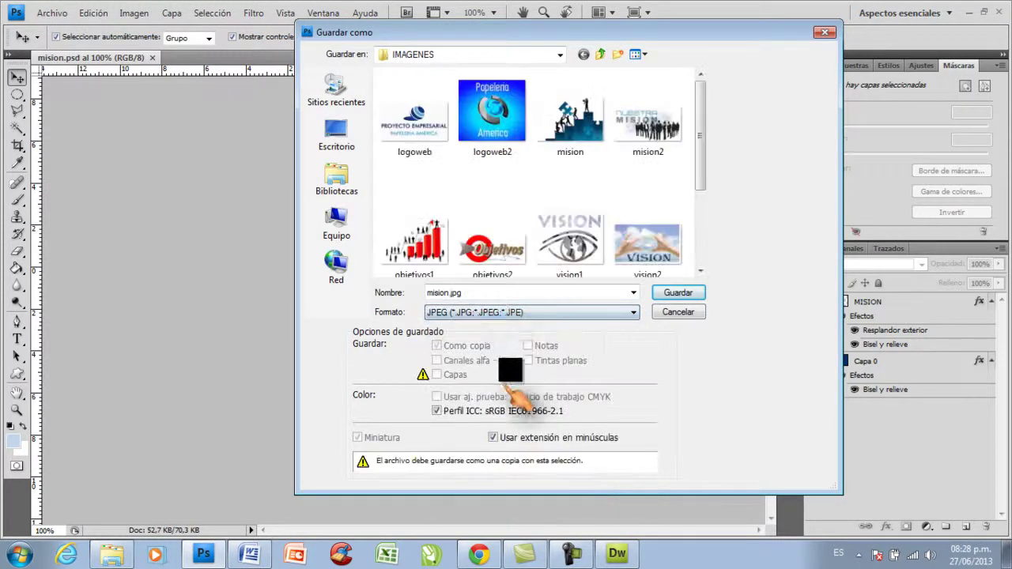
double_click(474, 294)
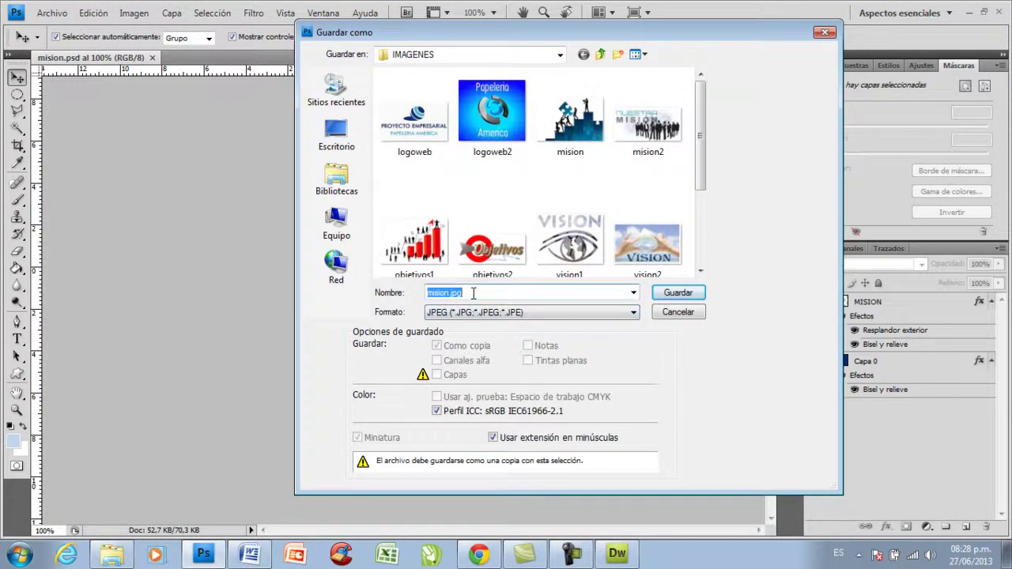
click(679, 292)
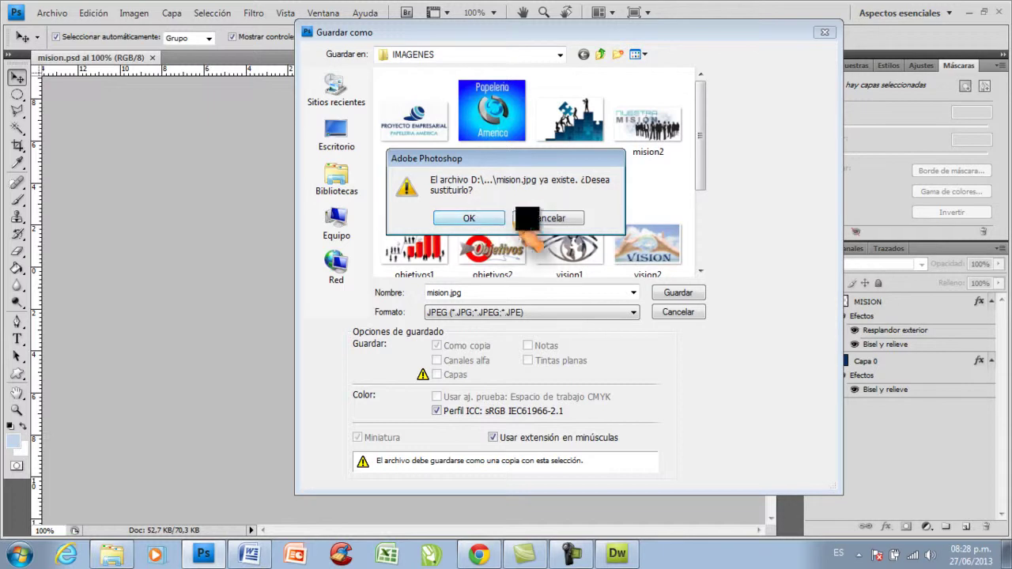
click(486, 219)
double_click(451, 292)
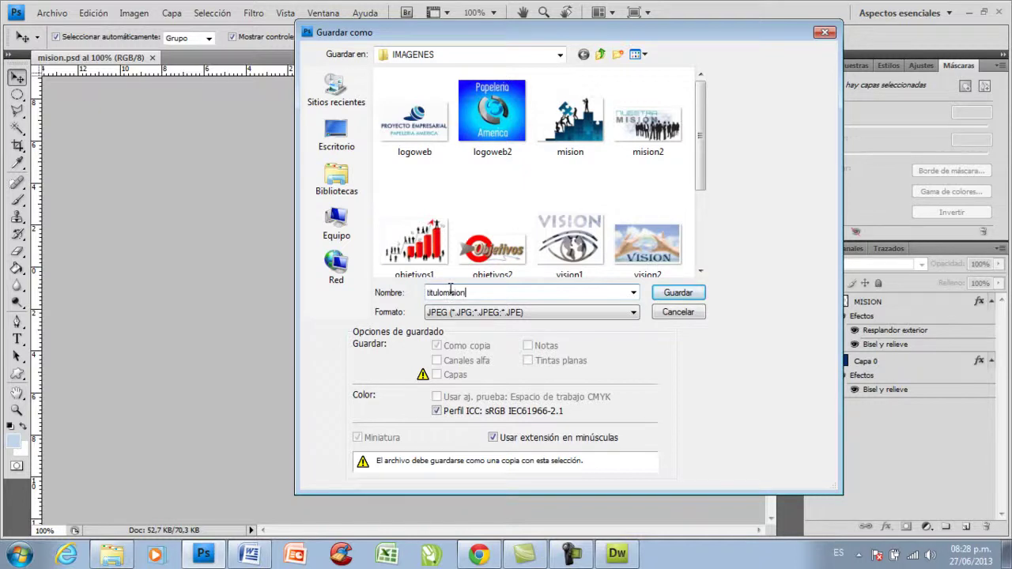
Save the titulomision JPEG at quality 8 (Alta) and minimize Photoshop.
click(678, 292)
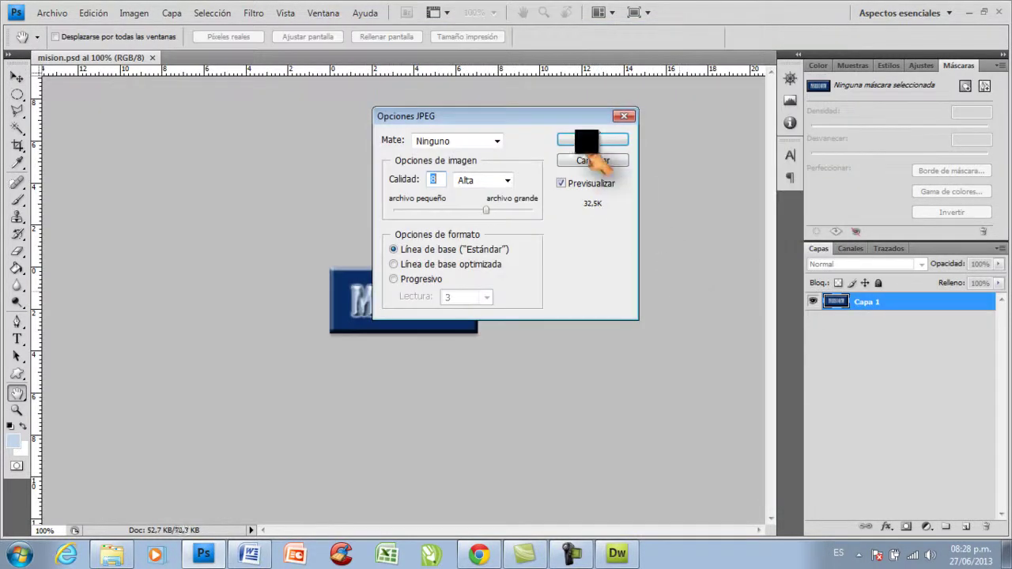
click(591, 140)
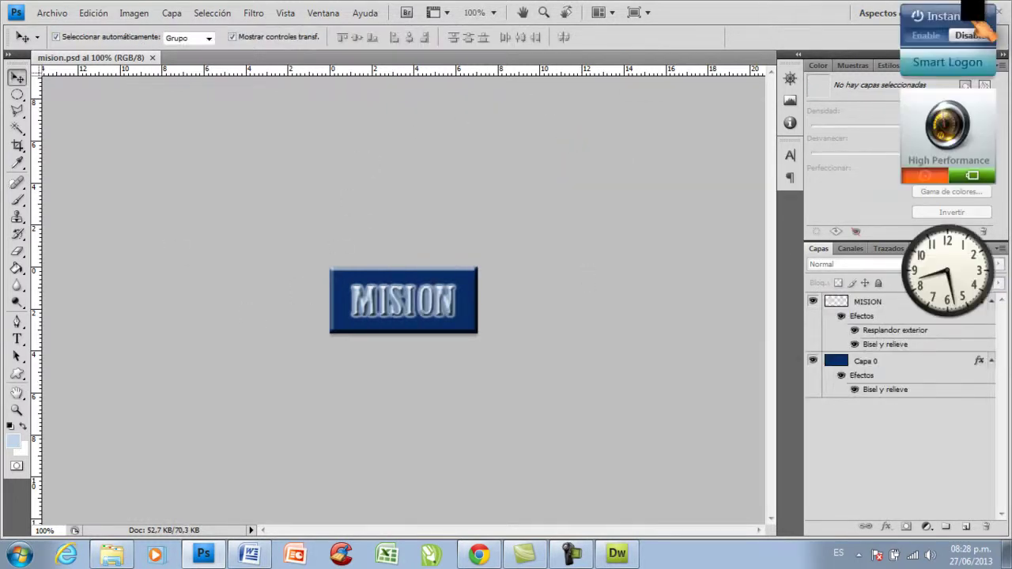
click(974, 16)
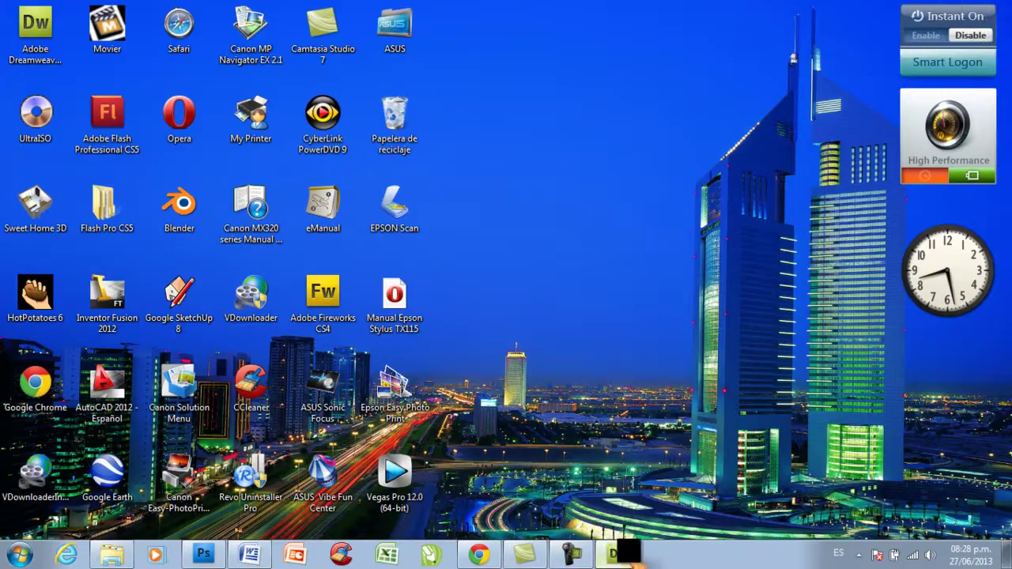
In Dreamweaver, insert a one-row, five-column table and widen it across the page.
click(624, 555)
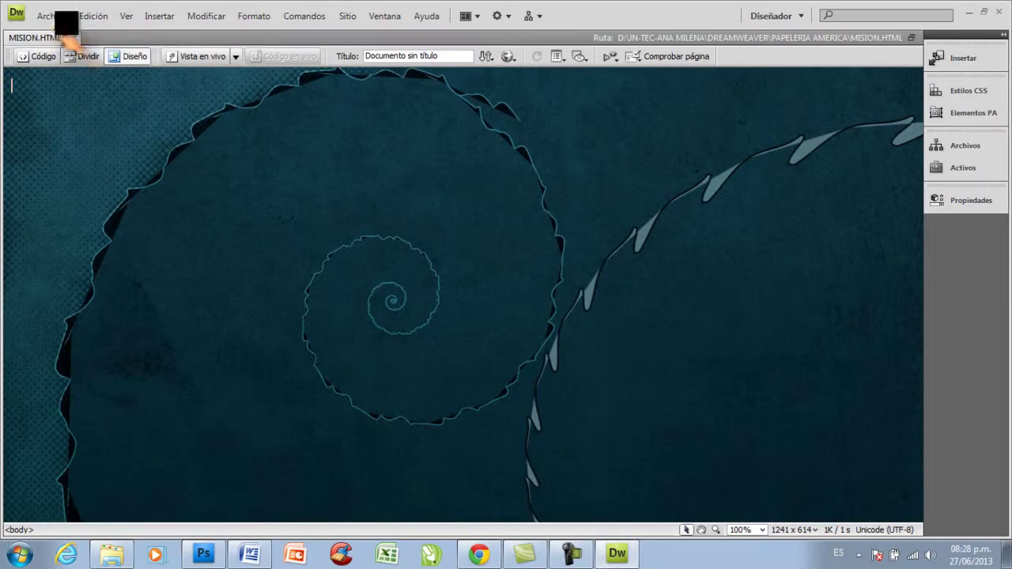
click(964, 57)
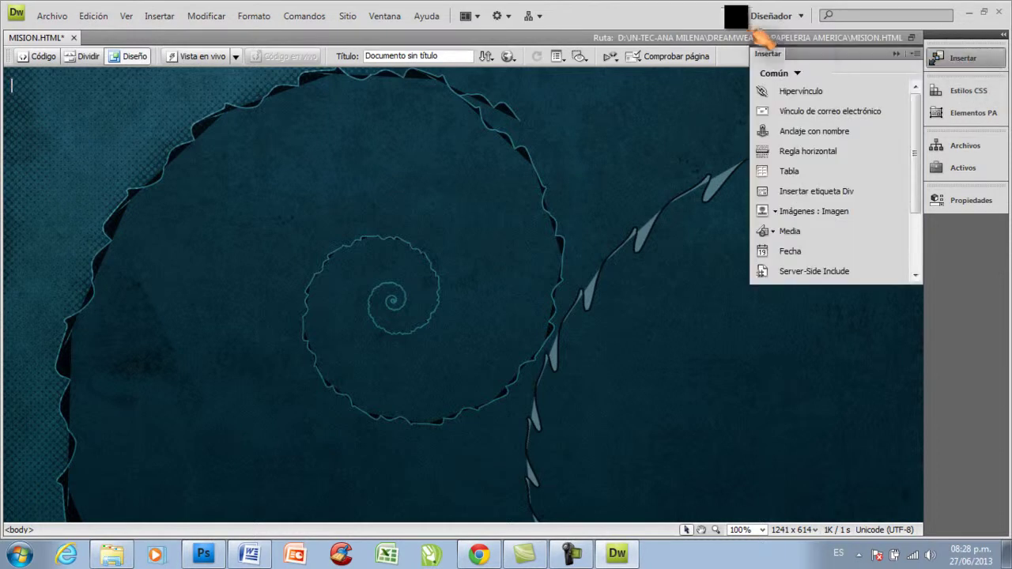
click(794, 171)
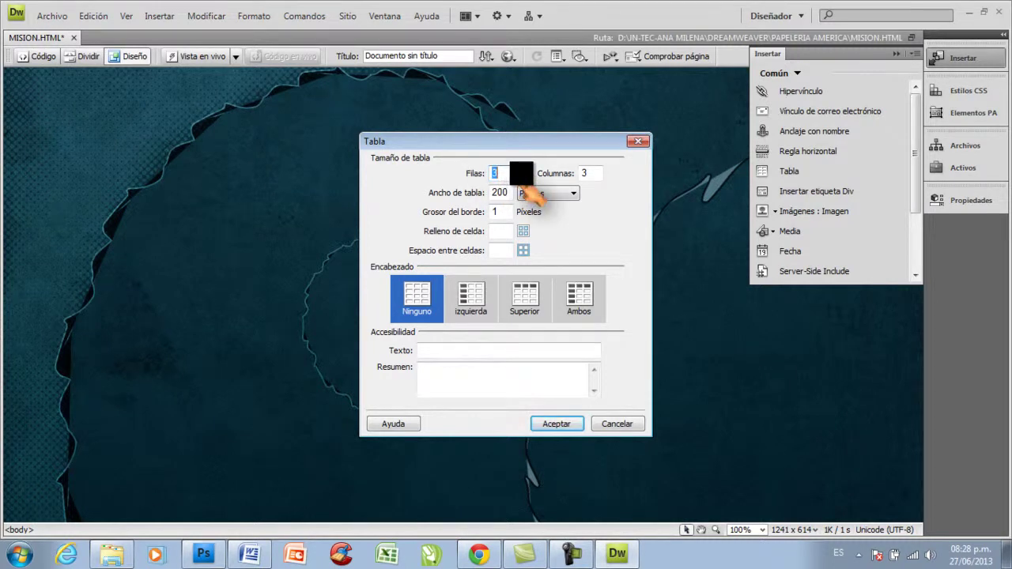
text(1)
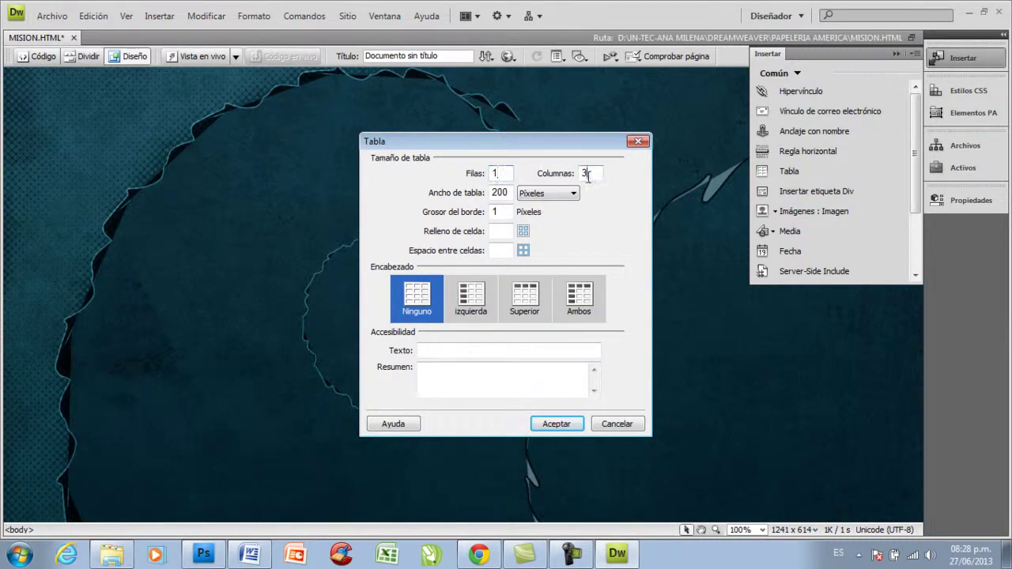
text(5)
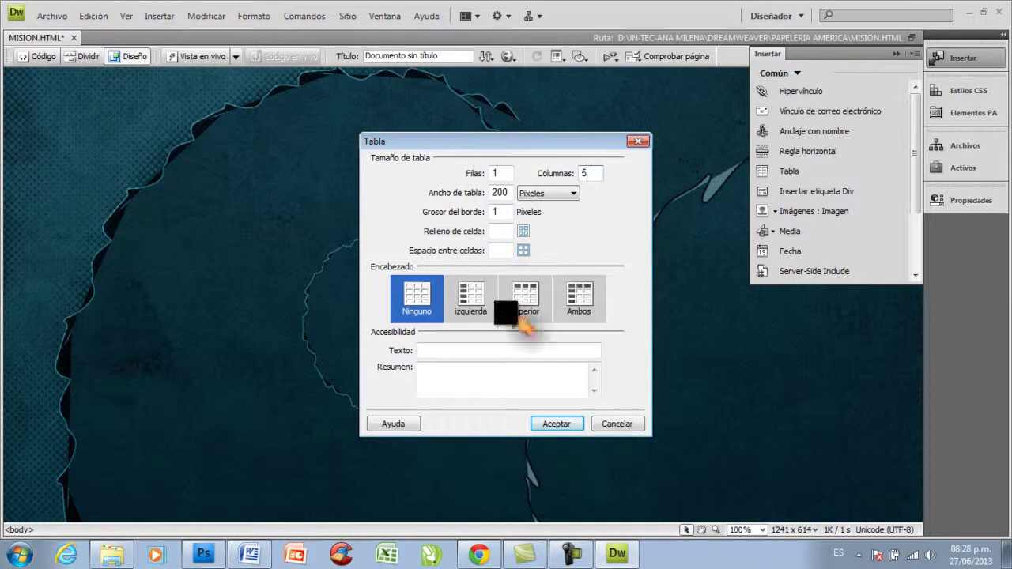
click(563, 427)
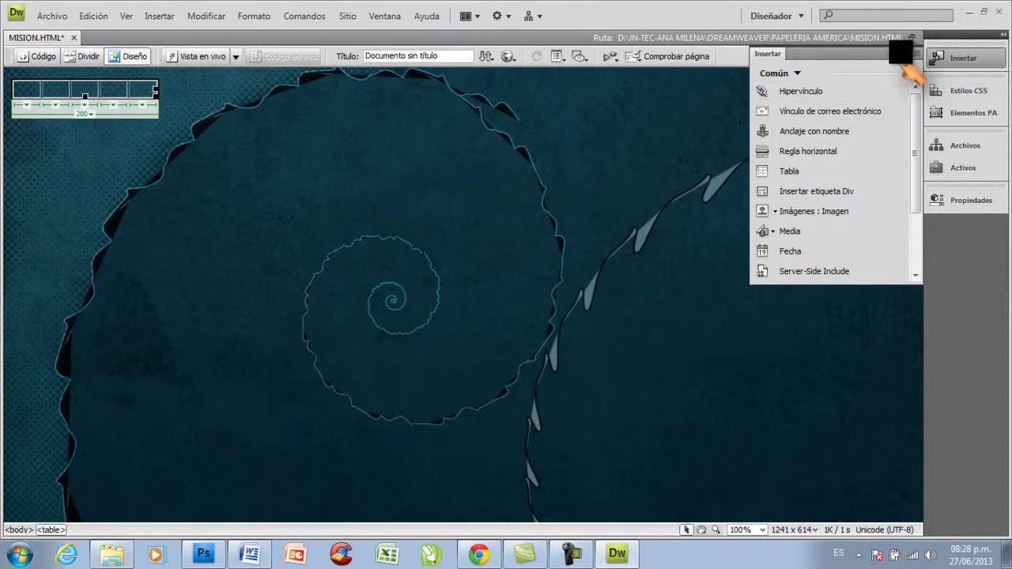
click(939, 60)
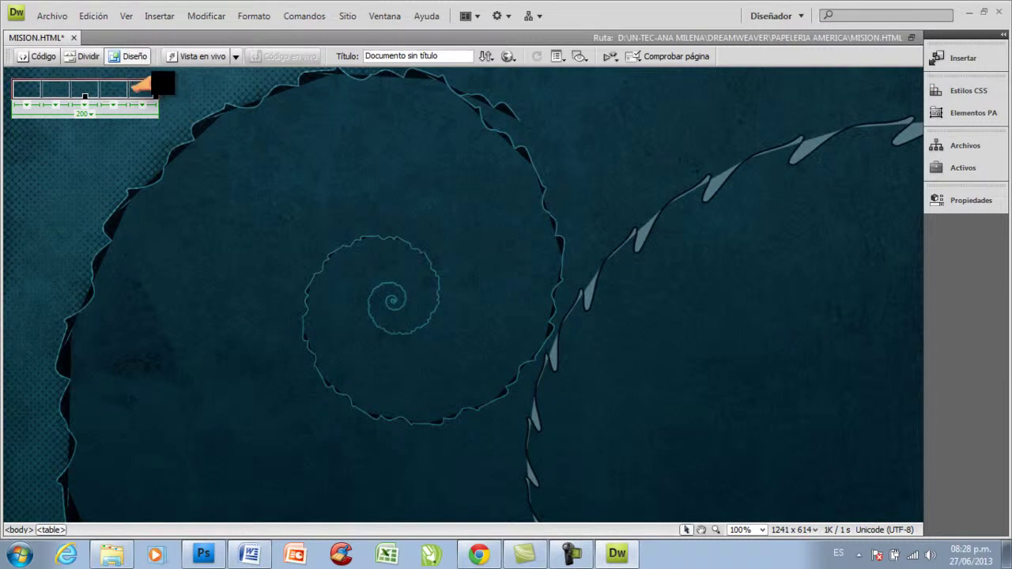
drag(154, 87, 931, 93)
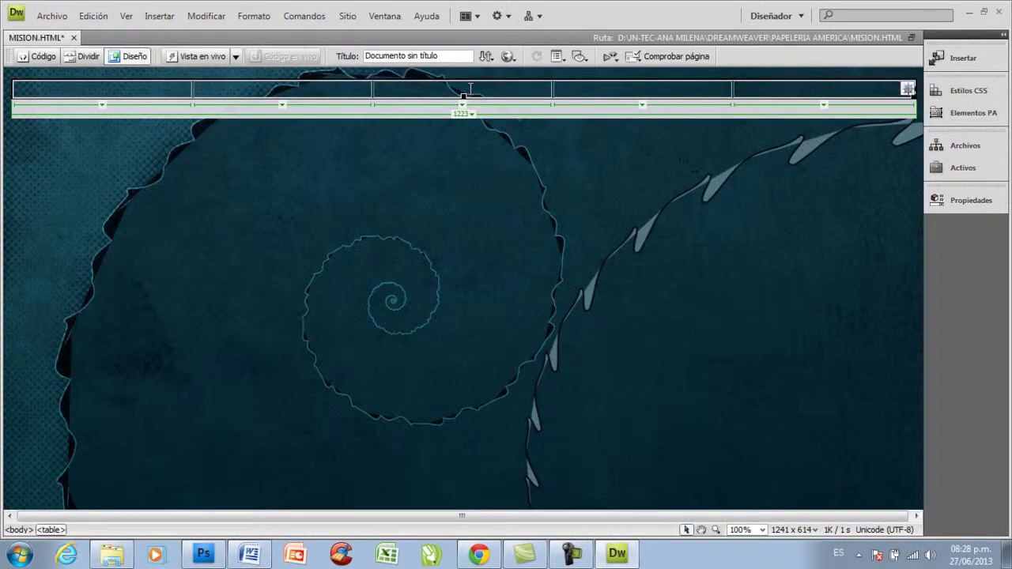
Merge the row's selected cells with Tabla > Combinar celdas, leaving three cells.
click(357, 85)
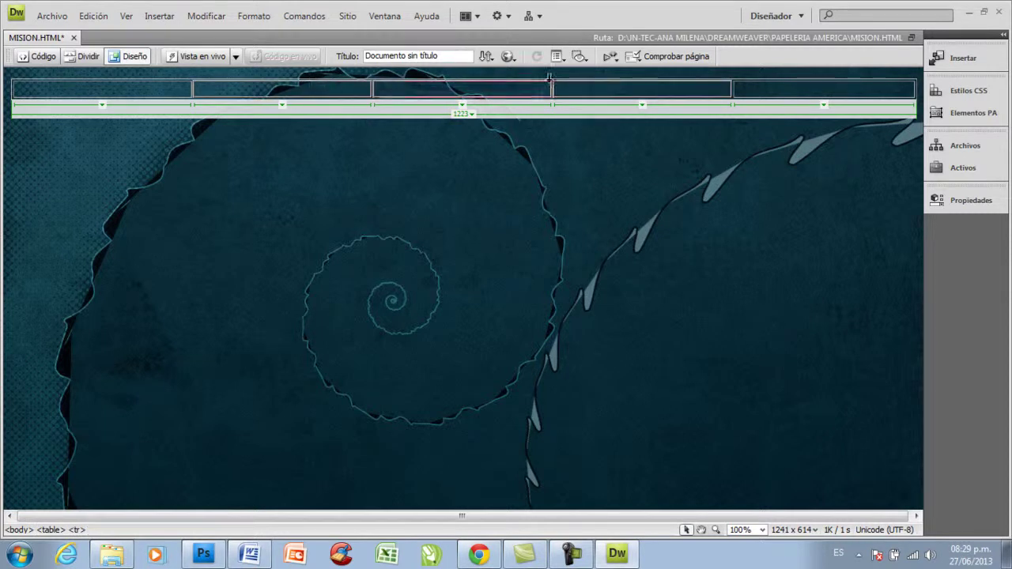
right_click(606, 93)
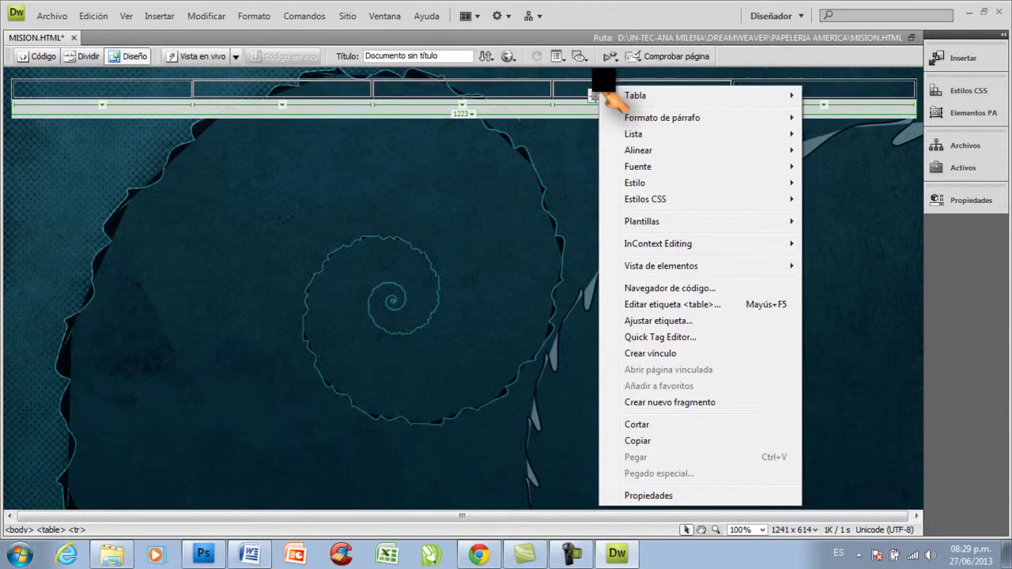
mouse_move(638, 95)
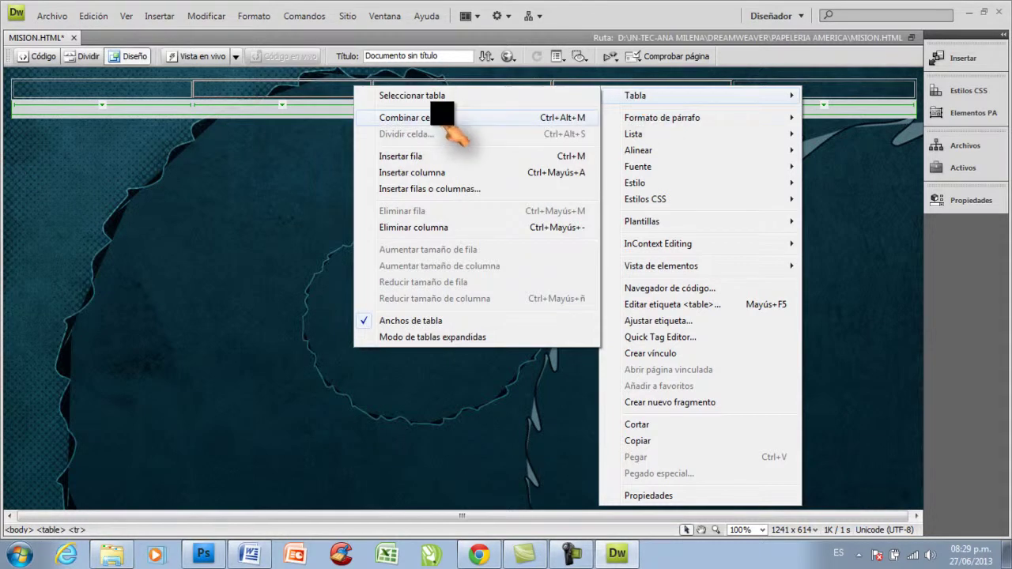
click(447, 117)
click(468, 88)
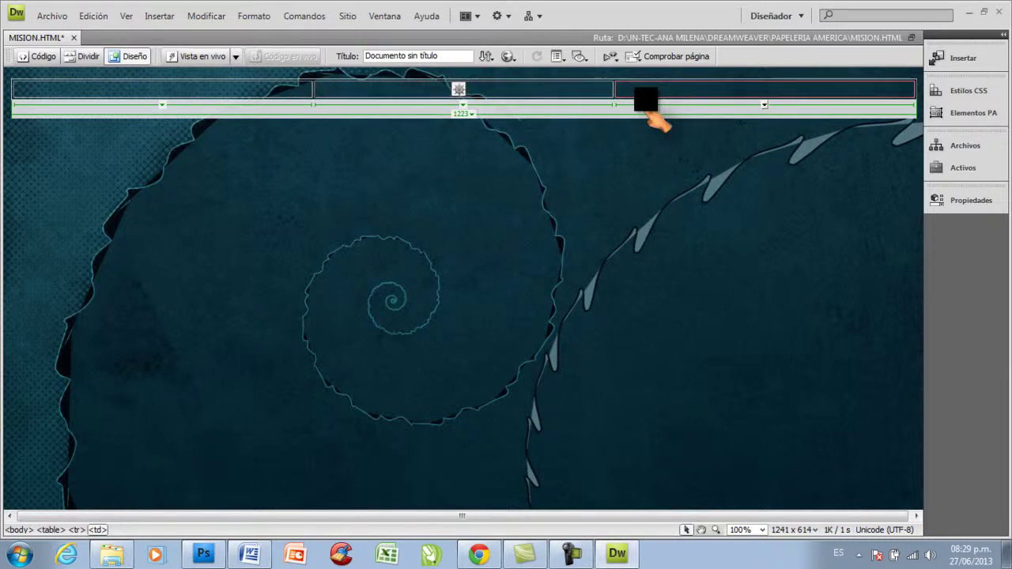
Insert titulomision.jpg into the middle cell without alternative text.
click(979, 59)
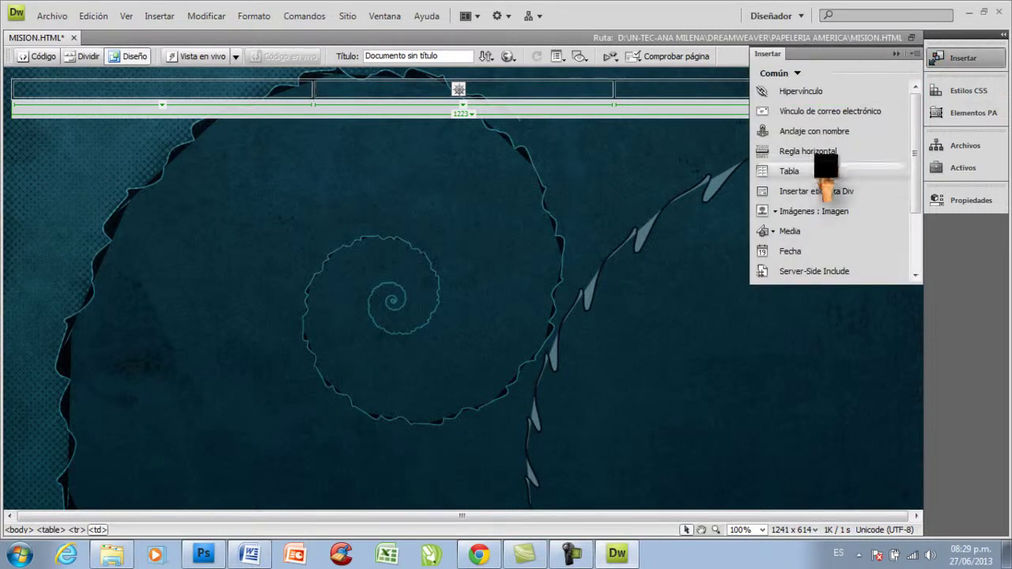
click(792, 211)
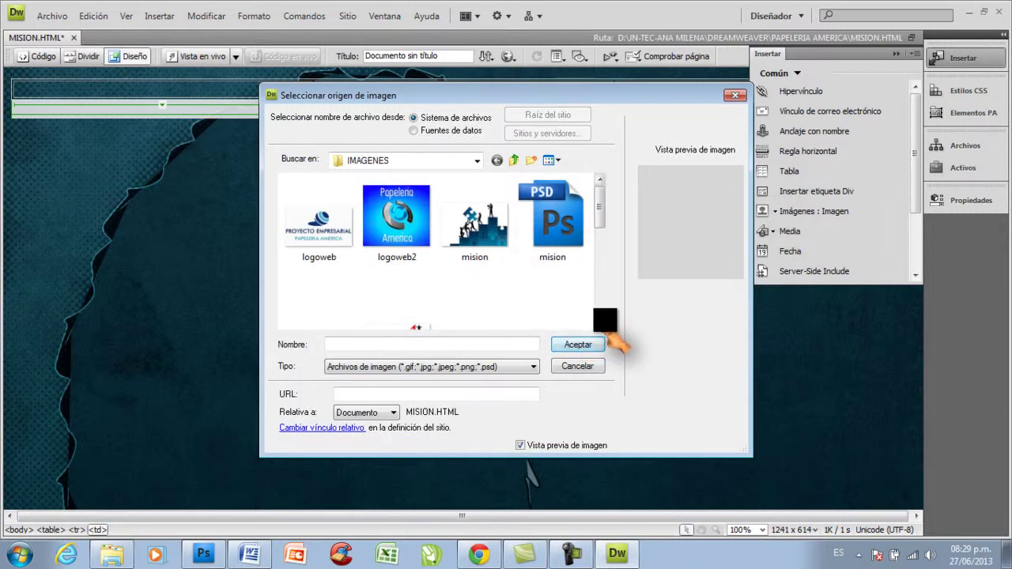
click(602, 321)
click(572, 316)
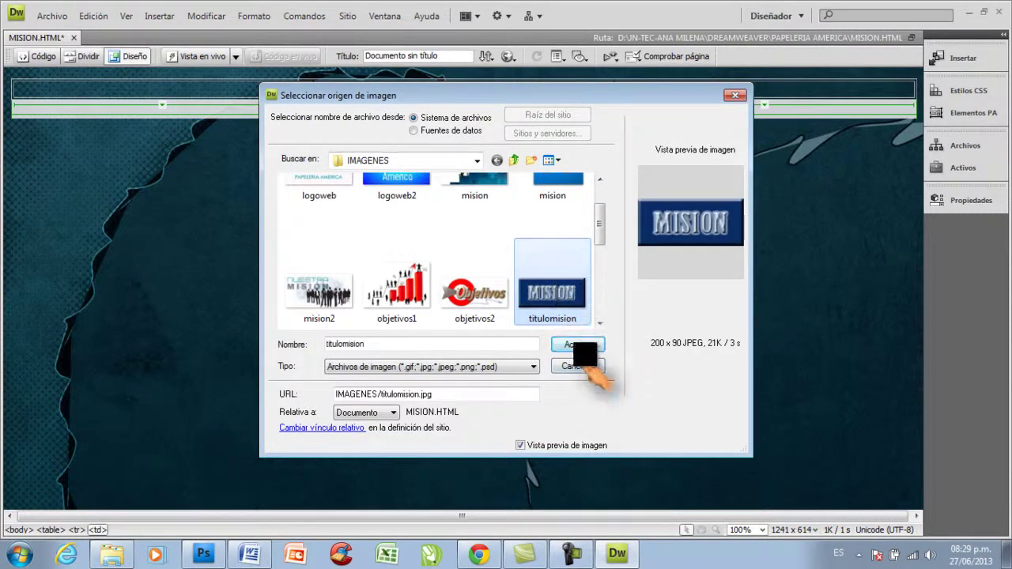
click(578, 345)
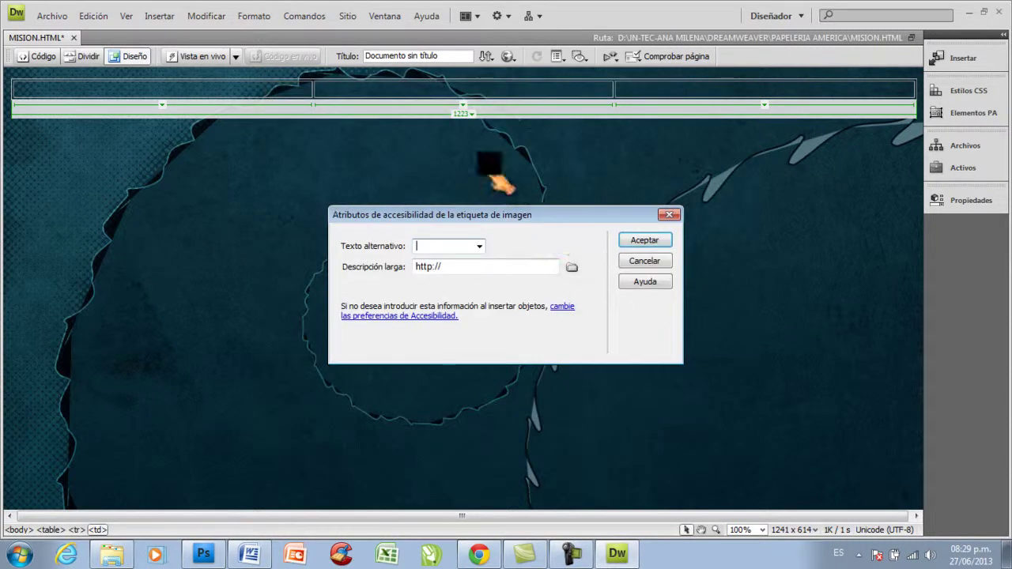
click(645, 239)
Centre the MISION image in its cell with Alinear > Centro.
click(499, 113)
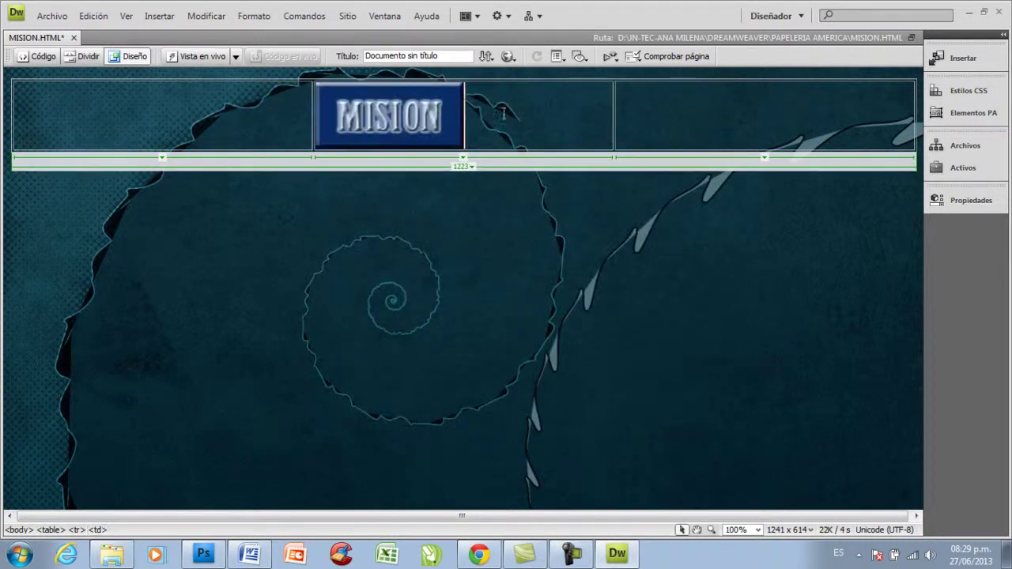
right_click(485, 111)
mouse_move(525, 175)
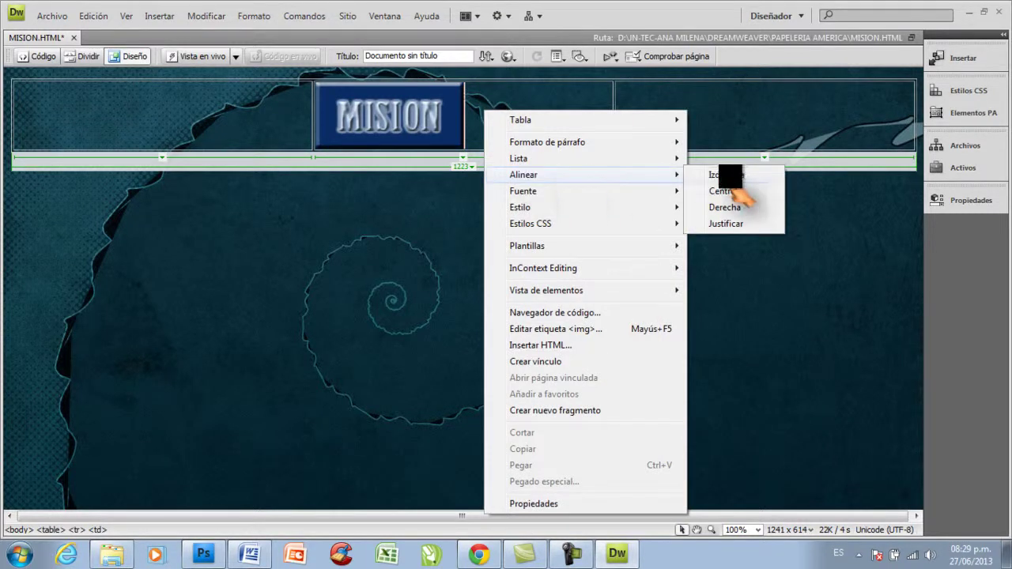
click(722, 191)
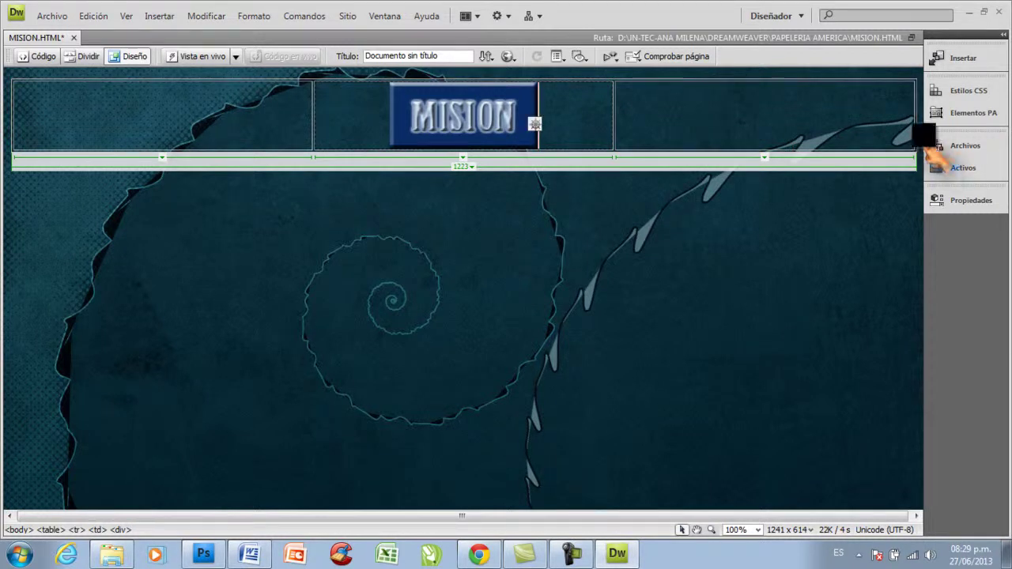
click(917, 143)
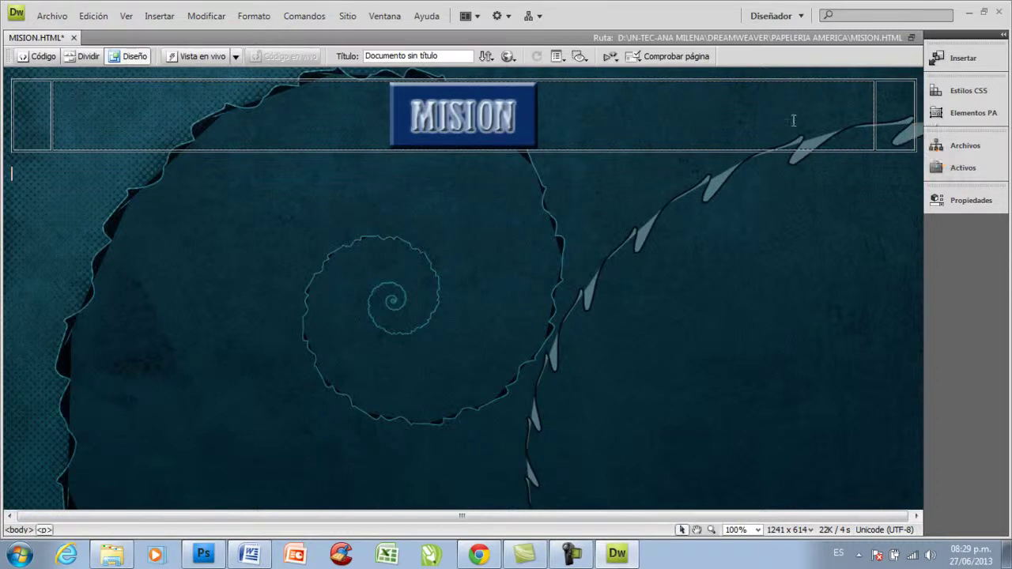
Narrow the right column and widen the first to roughly 400, 430 and 361 pixels.
drag(874, 111, 644, 117)
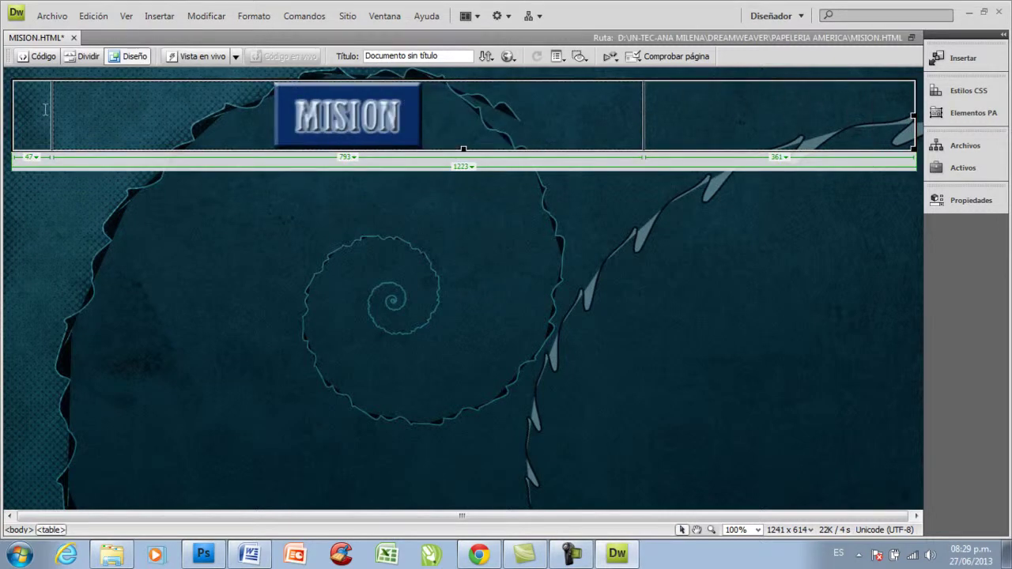
drag(50, 107, 320, 120)
click(568, 196)
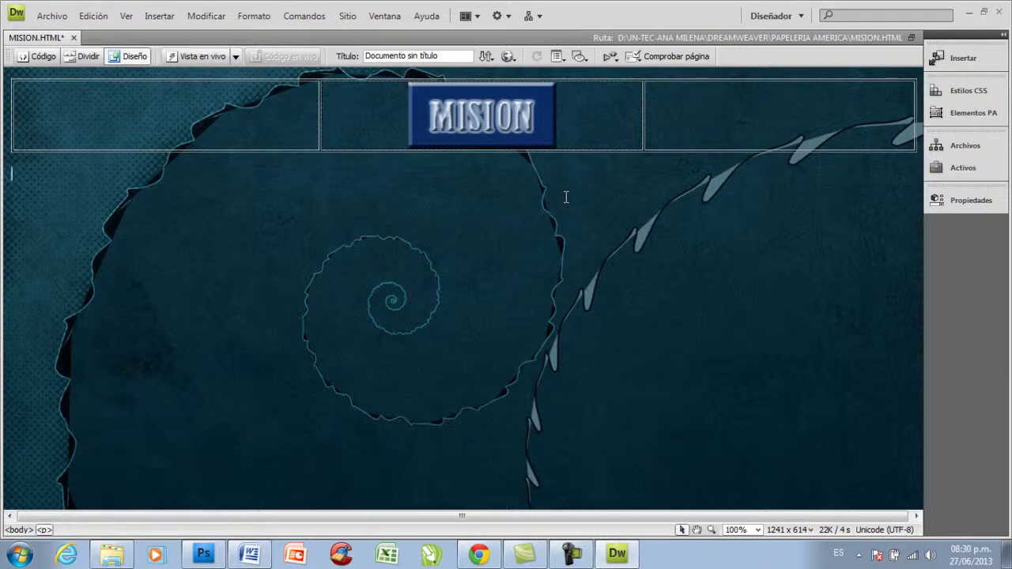
mouse_move(573, 207)
Insert a 1-row, 5-column table below the header and stretch it to full page width (1220 px).
click(958, 57)
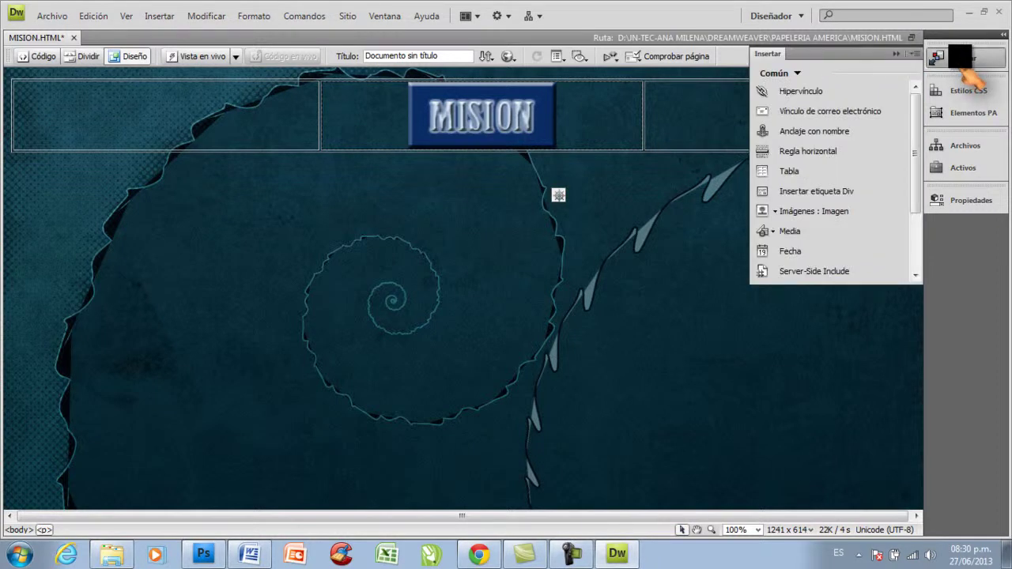
click(773, 171)
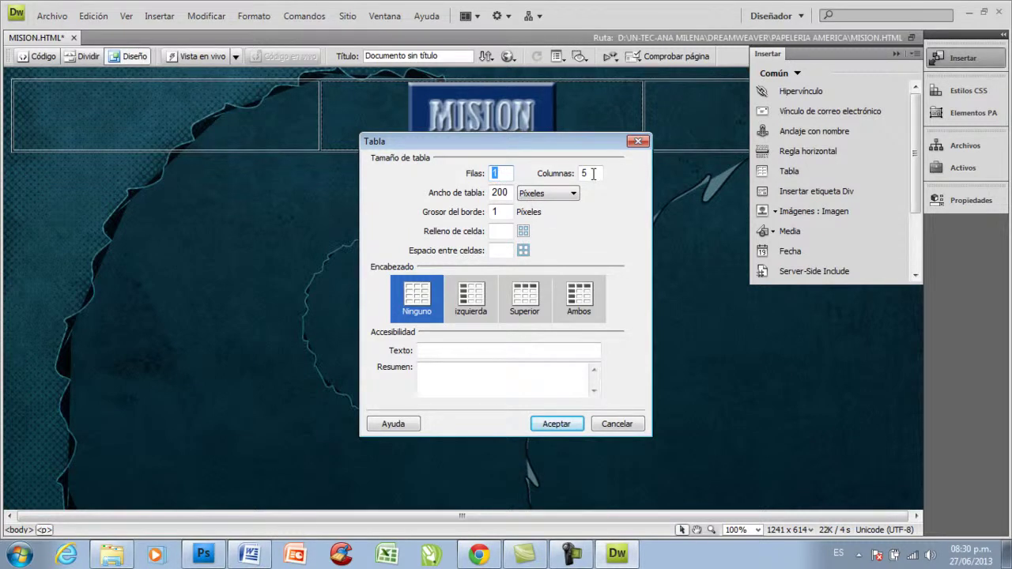
click(562, 427)
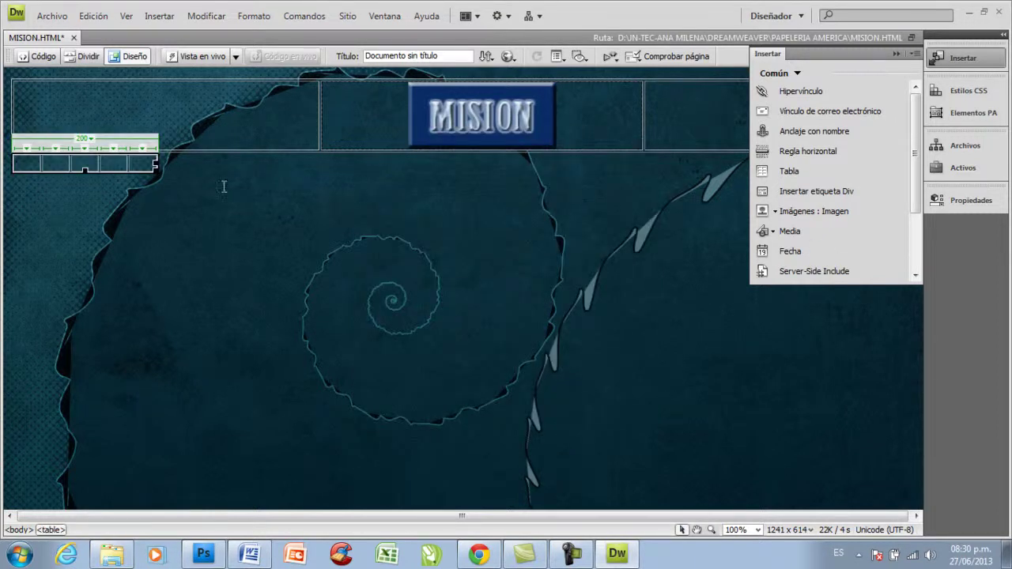
click(913, 67)
drag(154, 163, 932, 188)
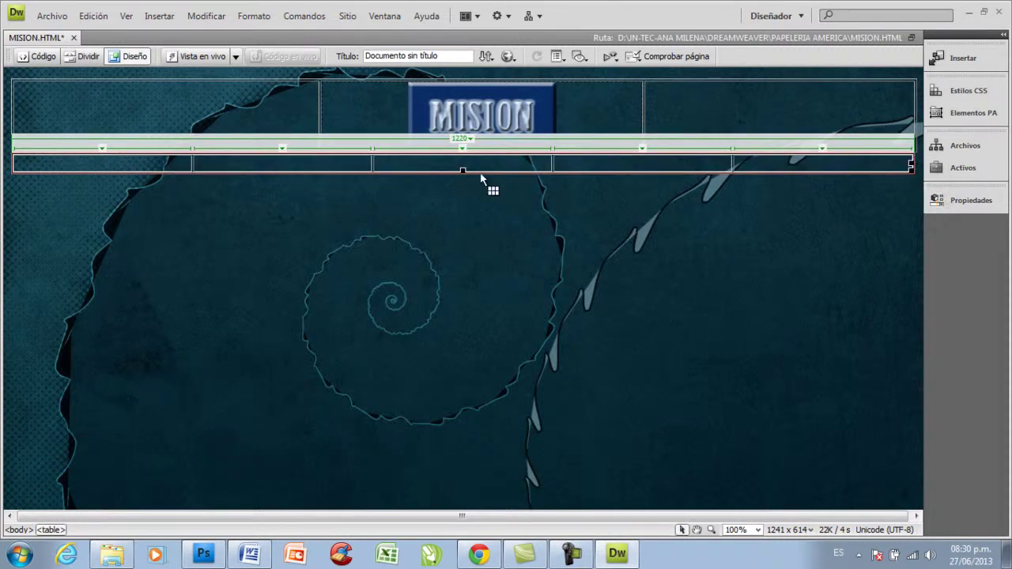
click(502, 163)
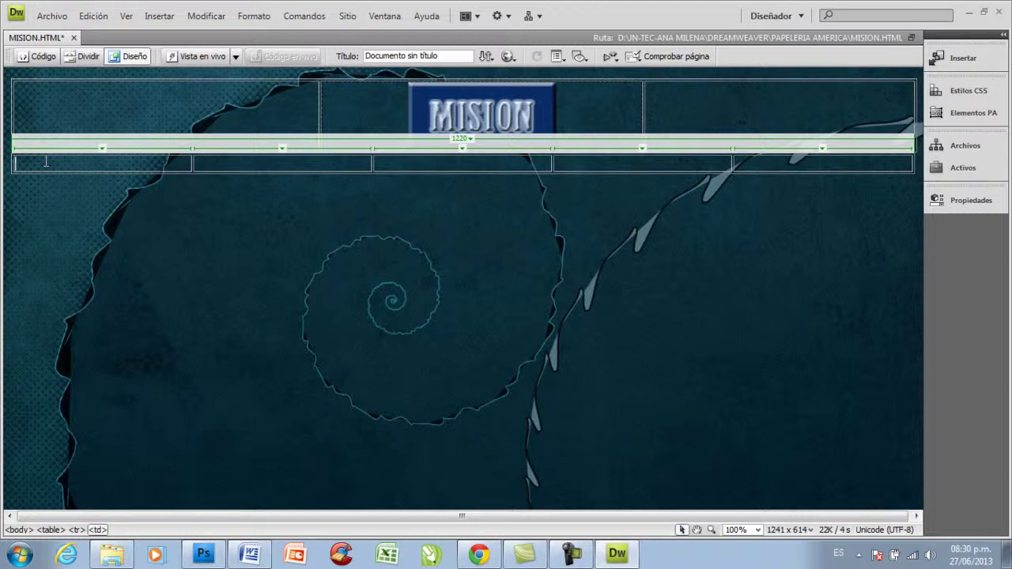
Merge the first two cells and widen the resulting left cell to 410 px.
drag(35, 163, 229, 168)
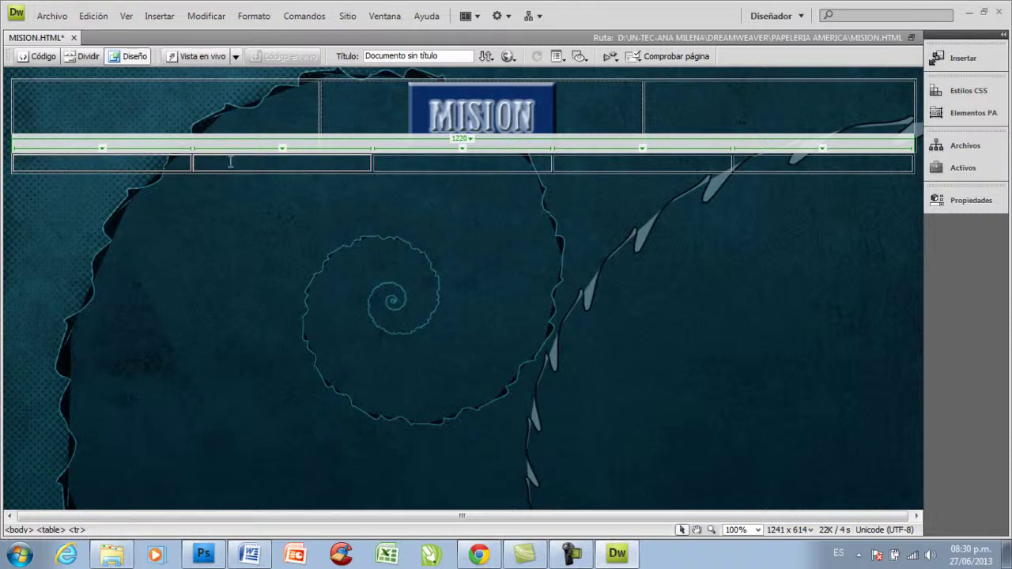
right_click(230, 161)
mouse_move(253, 132)
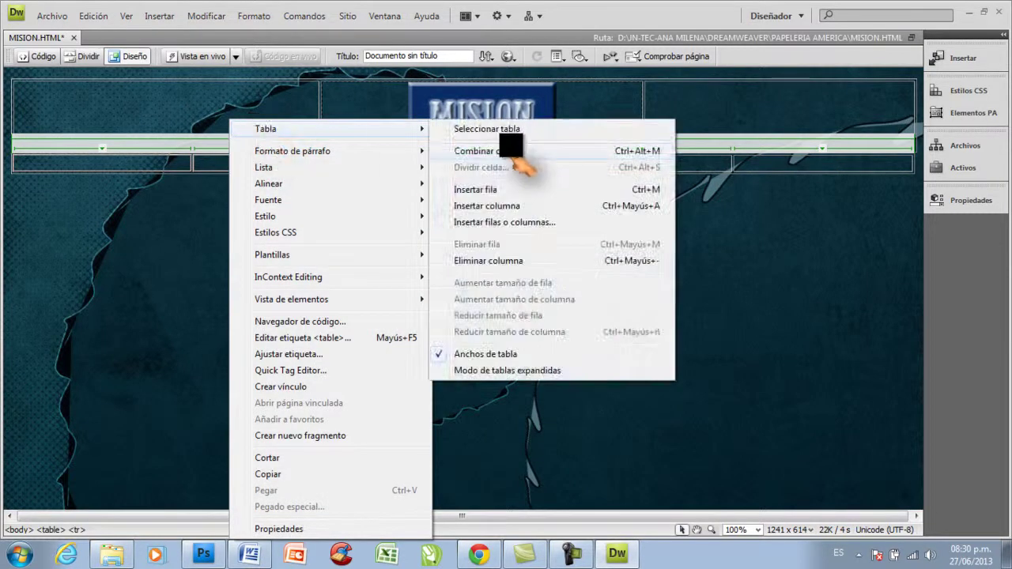
click(510, 152)
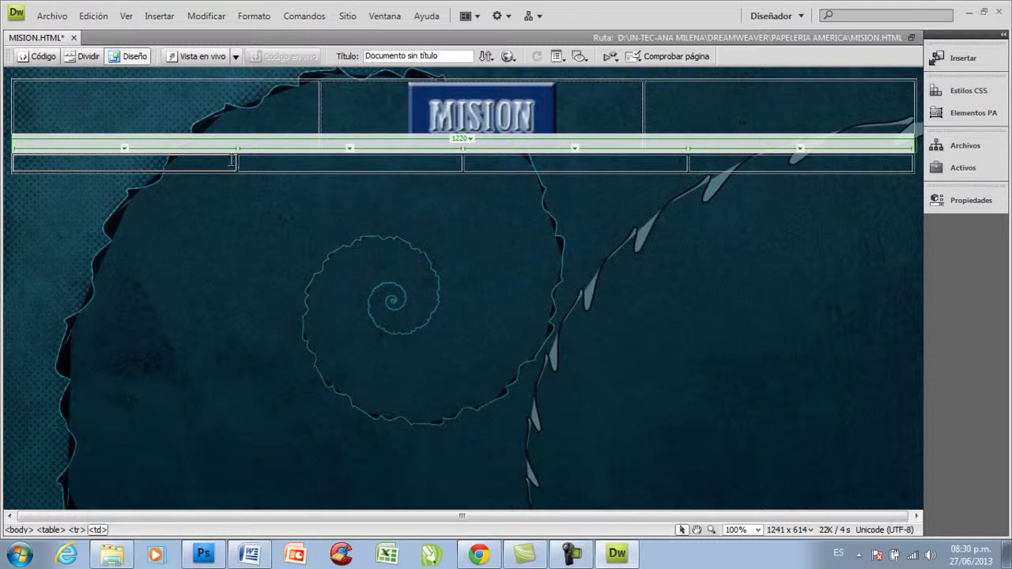
drag(240, 160, 319, 167)
Merge all remaining cells into one wide right cell.
drag(447, 166, 728, 164)
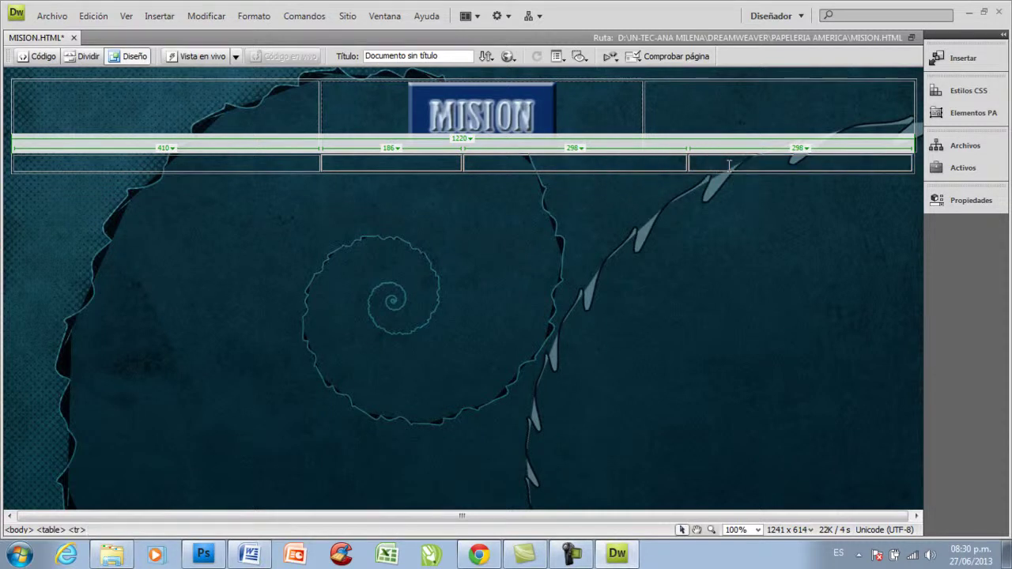
right_click(728, 163)
mouse_move(759, 130)
click(573, 151)
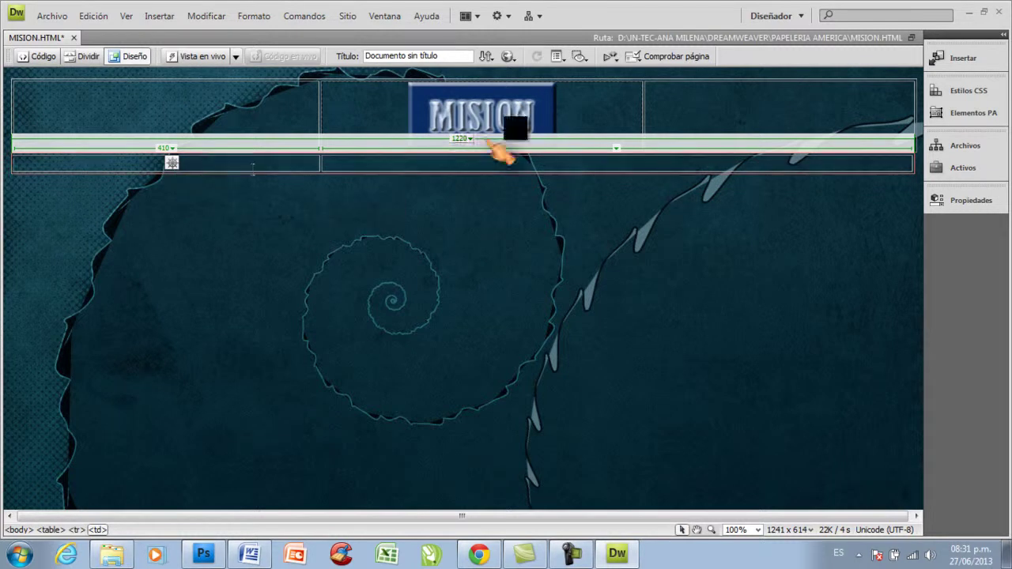
Insert a rollover image in the left cell using IMAGENES/mision.jpg as original and IMAGENES/mision2.jpg as replacement.
click(952, 62)
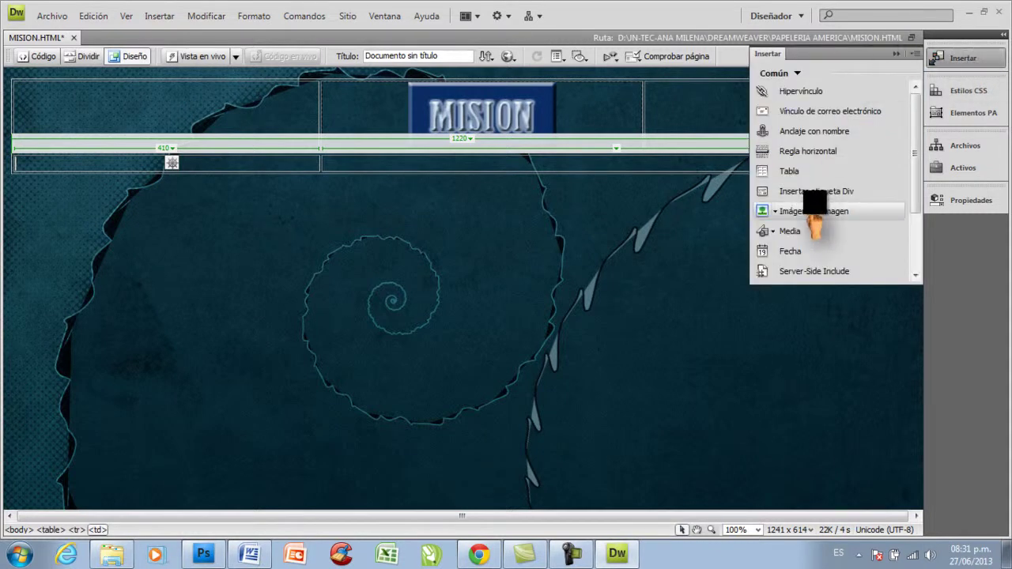
click(778, 211)
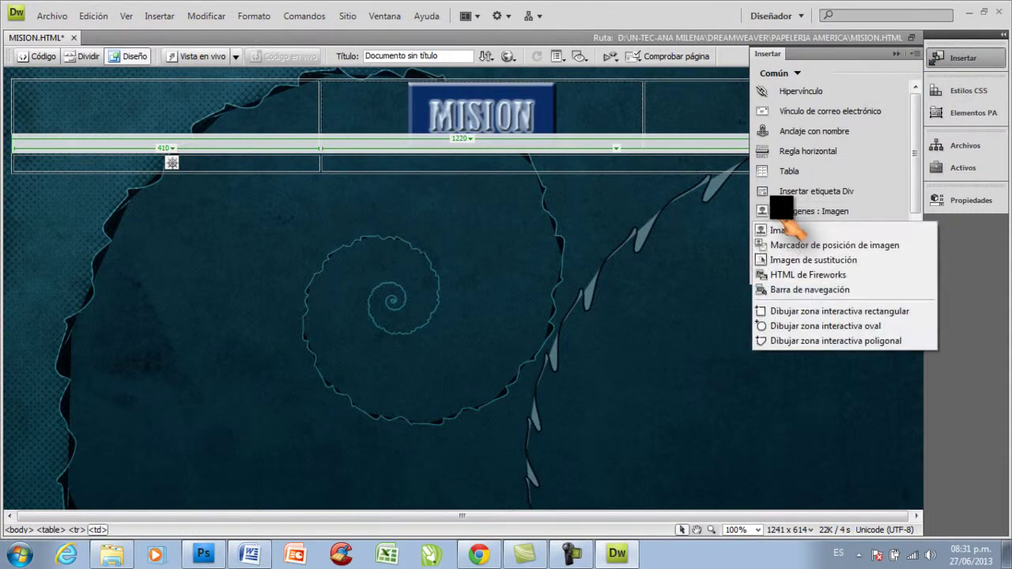
click(813, 261)
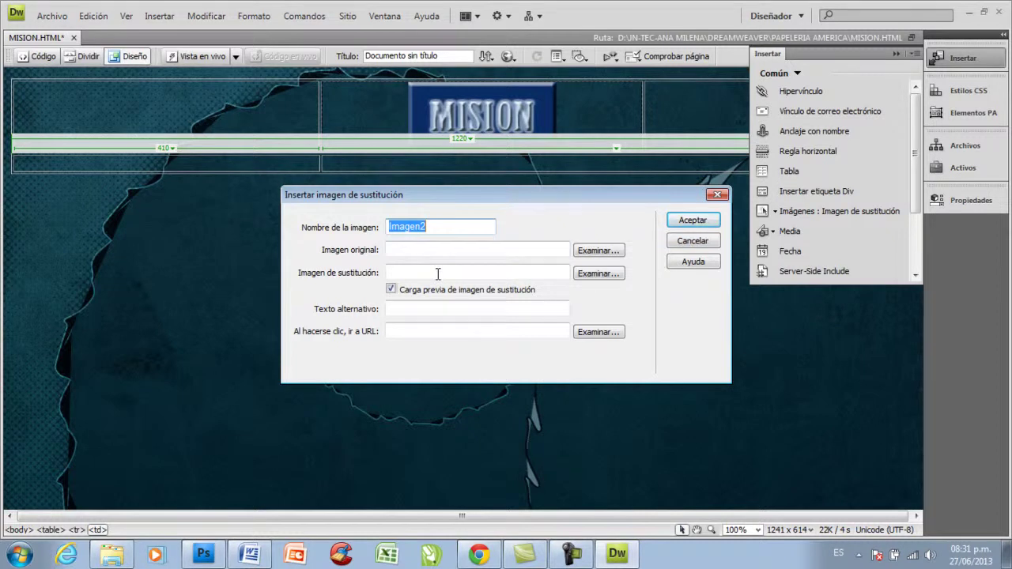
click(600, 251)
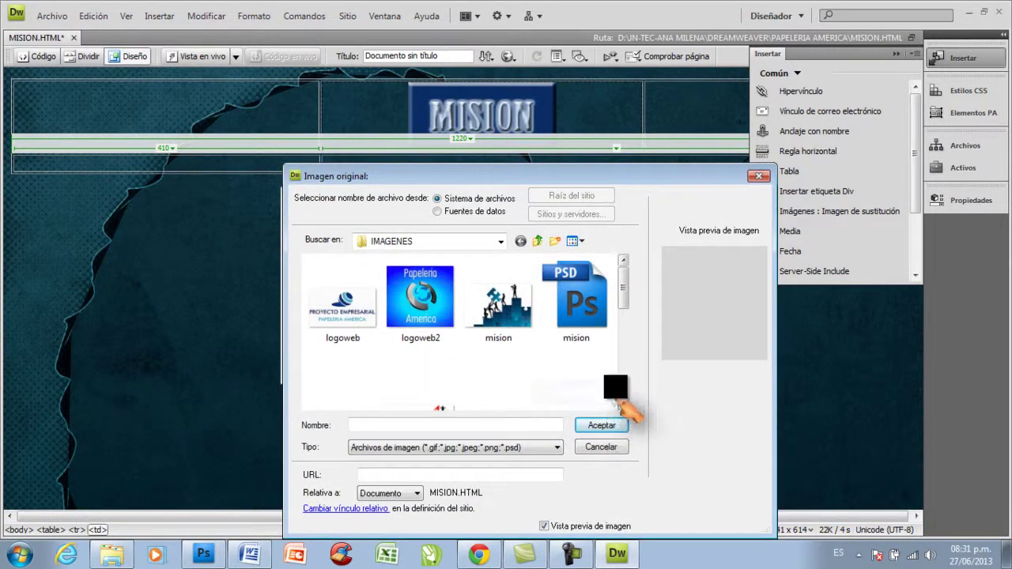
click(514, 336)
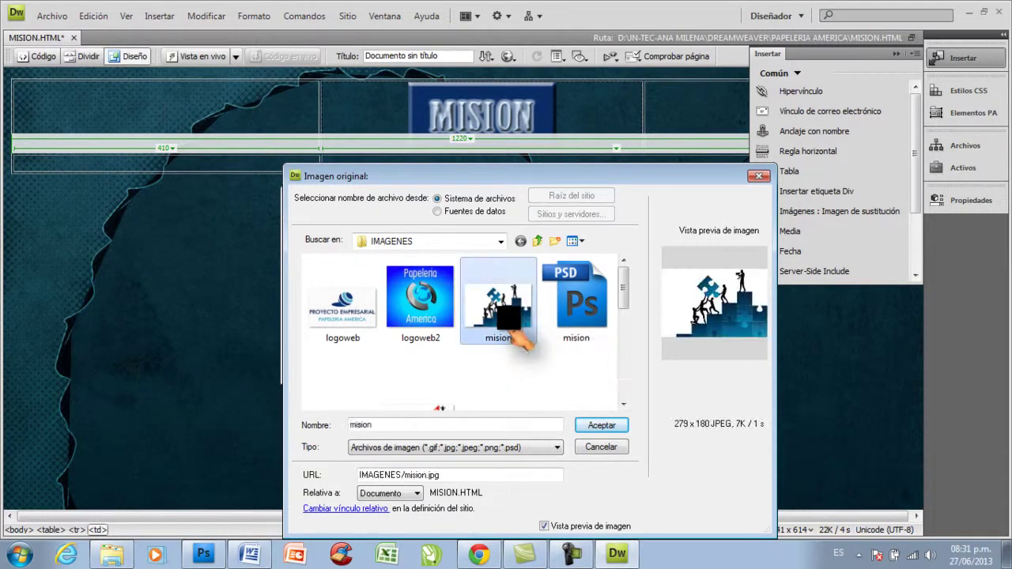
click(600, 424)
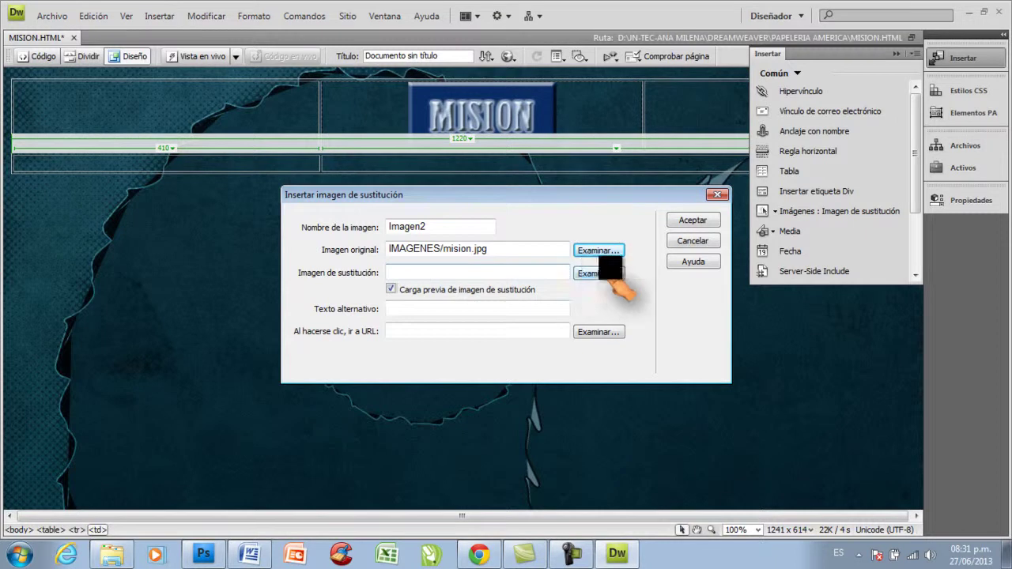
click(604, 273)
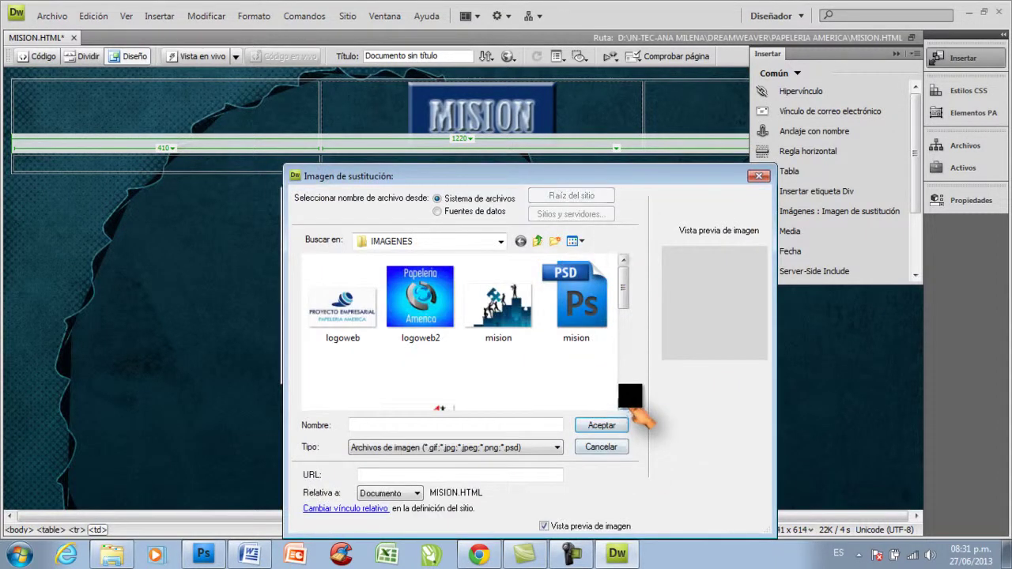
scroll(637, 404, down, 2)
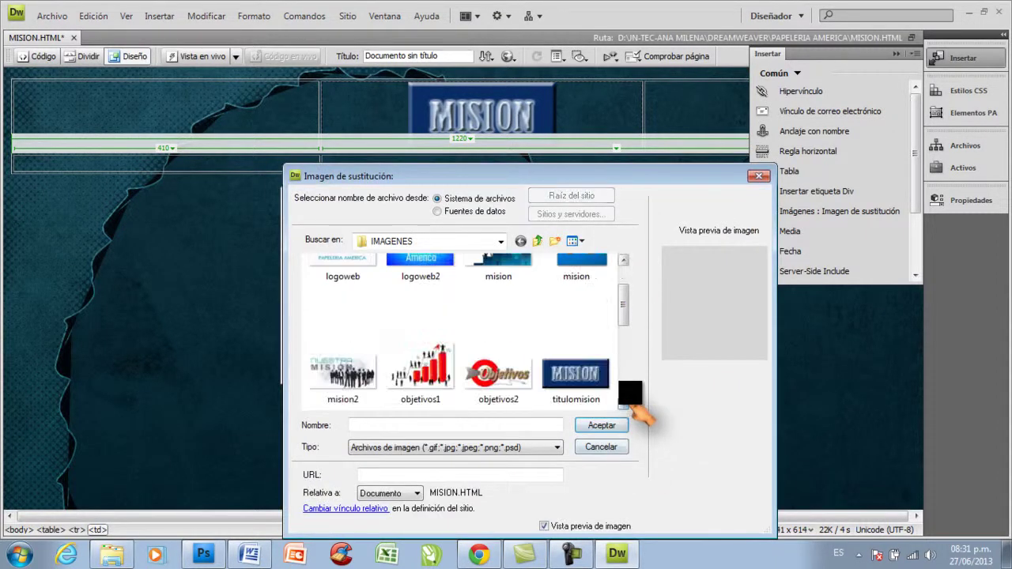
click(347, 375)
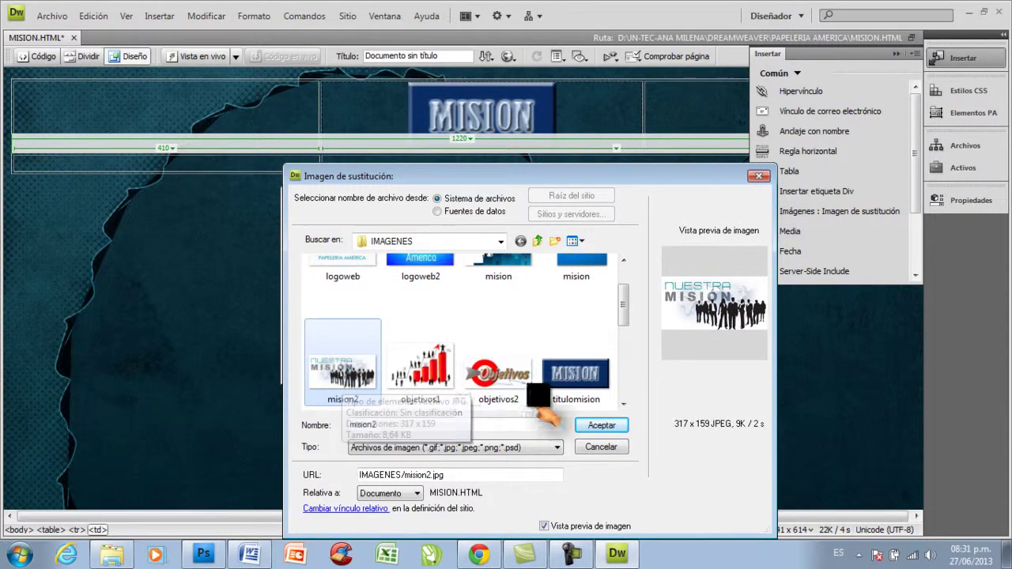
click(600, 424)
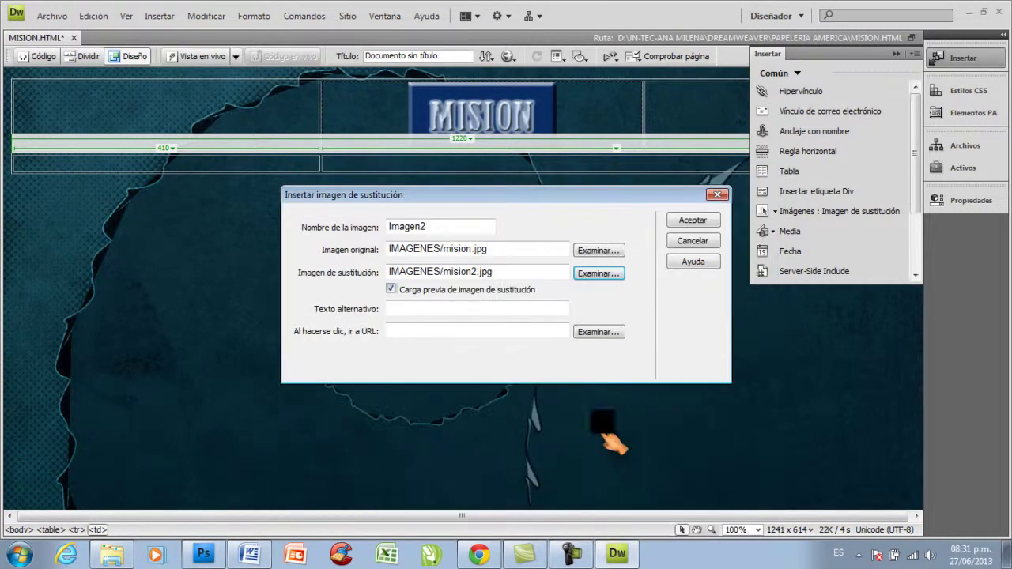
click(692, 219)
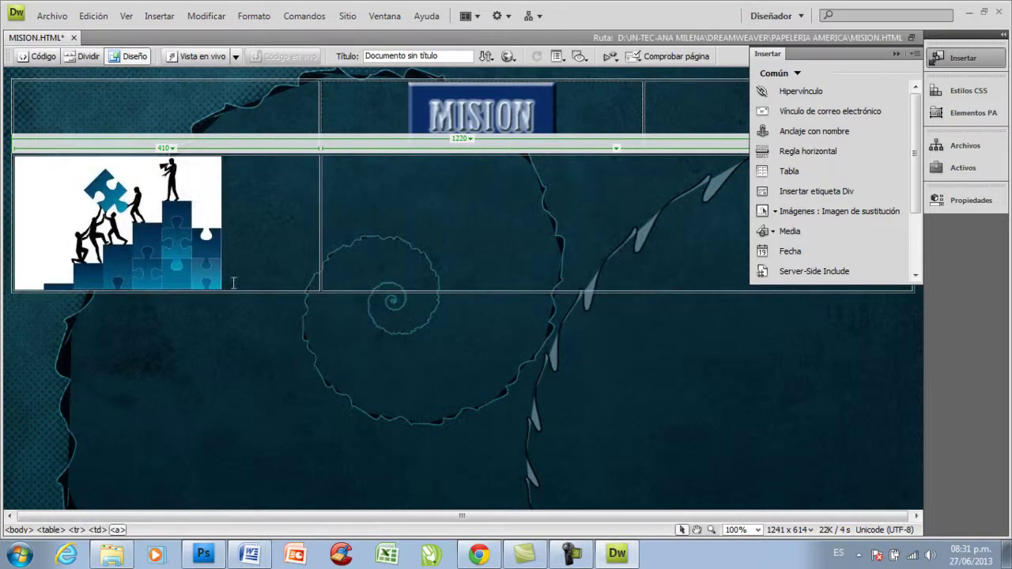
Resize the puzzle rollover image so it fills the 410 px left cell.
click(220, 284)
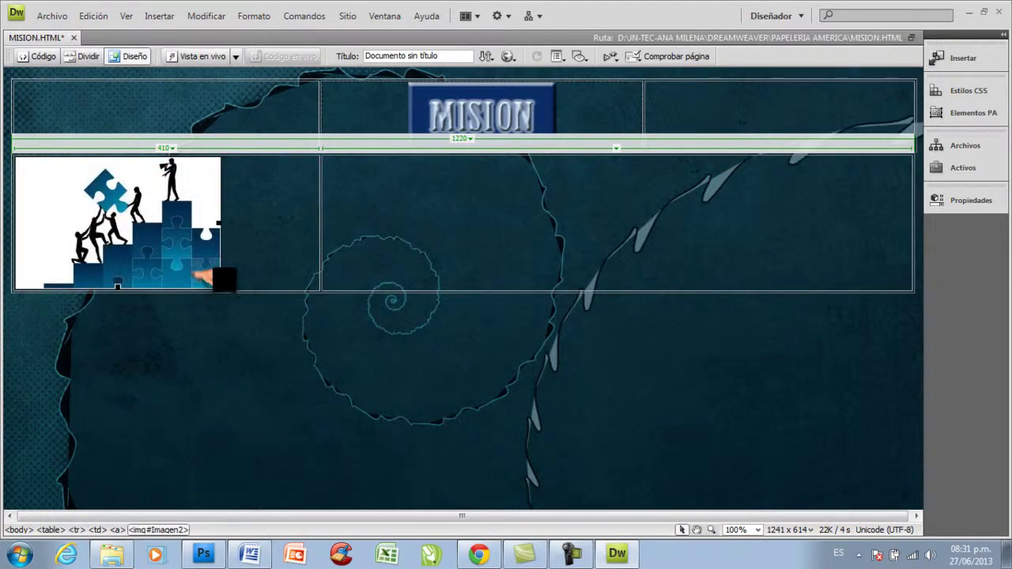
drag(220, 284, 313, 337)
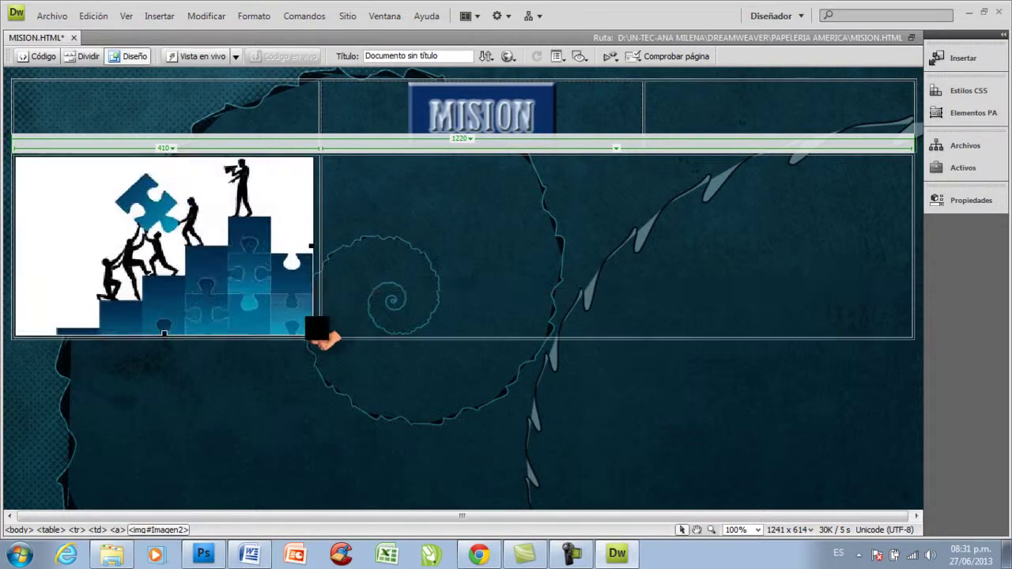
click(343, 248)
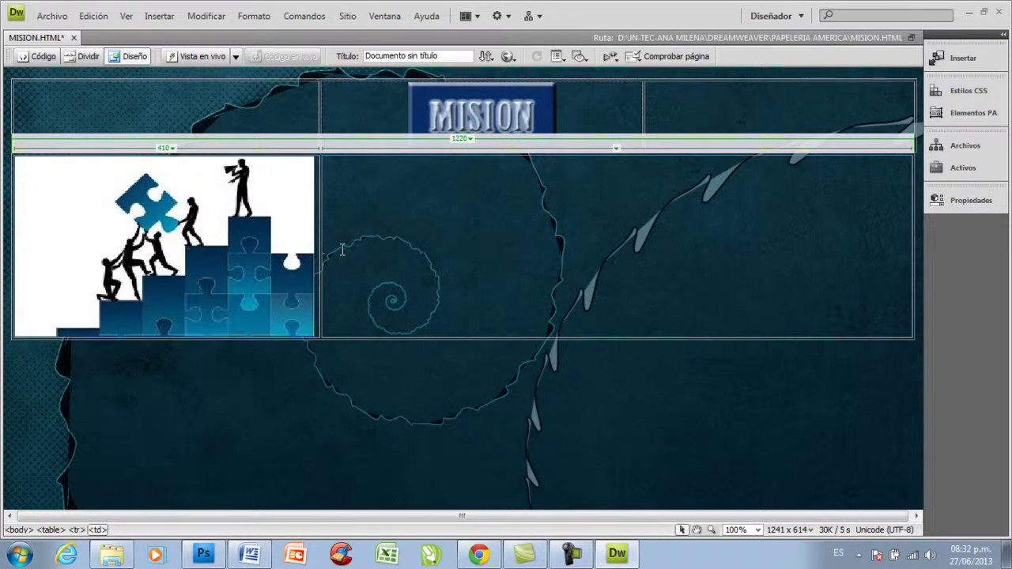
Add two empty lines between the MISION header and the image table.
click(939, 144)
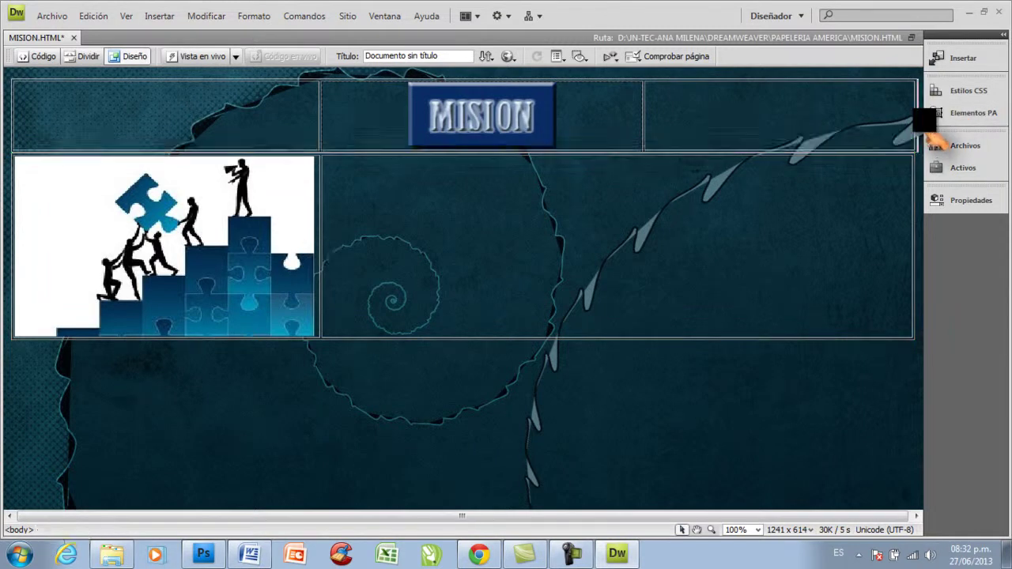
key(Return)
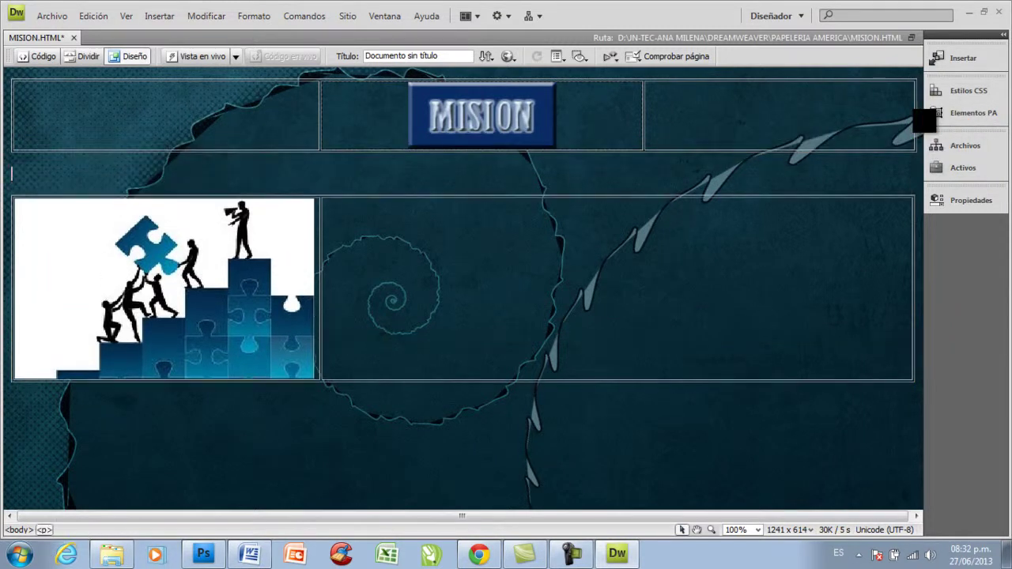
key(Return)
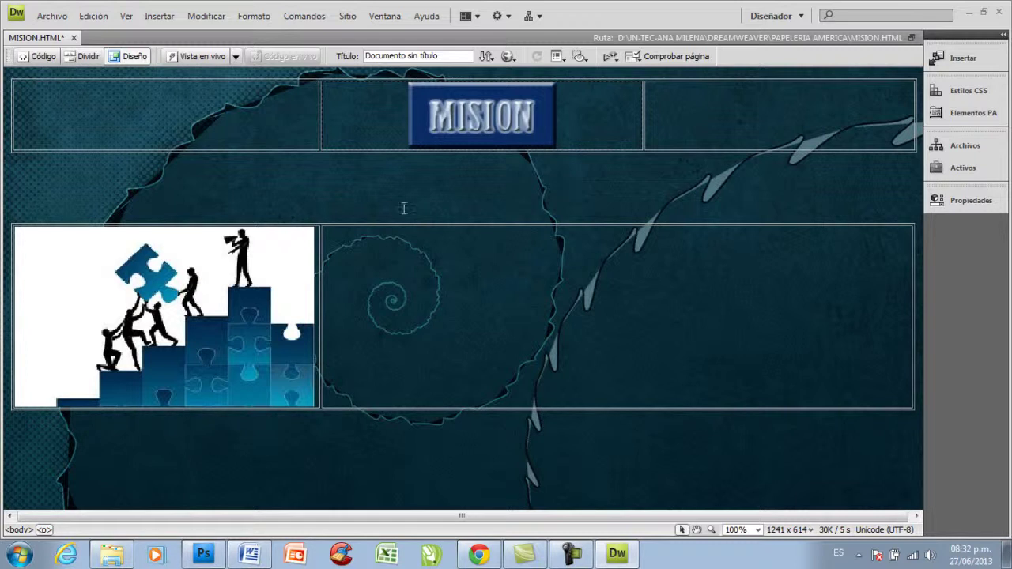
click(452, 248)
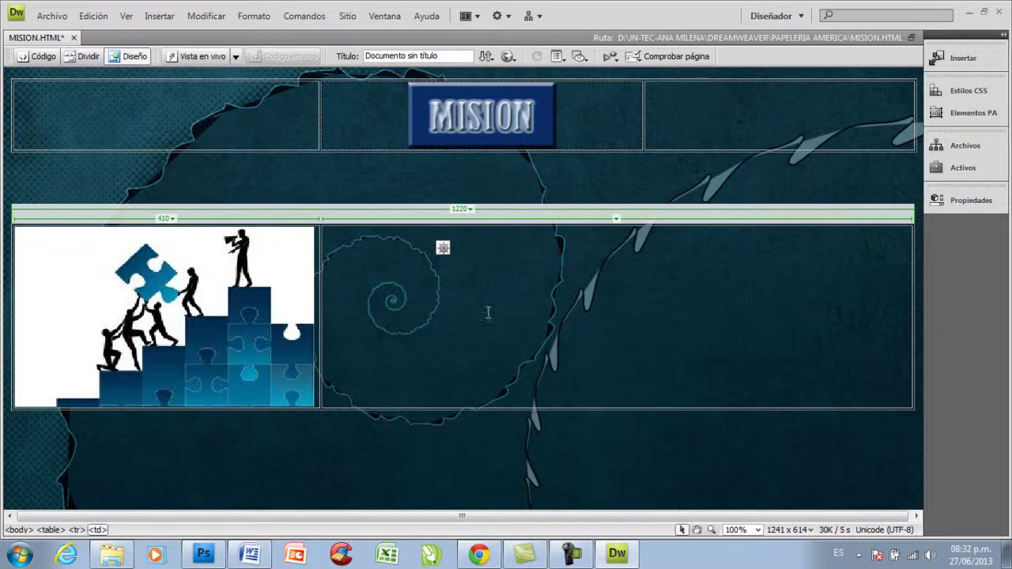
Set the right cell beside the puzzle image to center alignment.
right_click(378, 318)
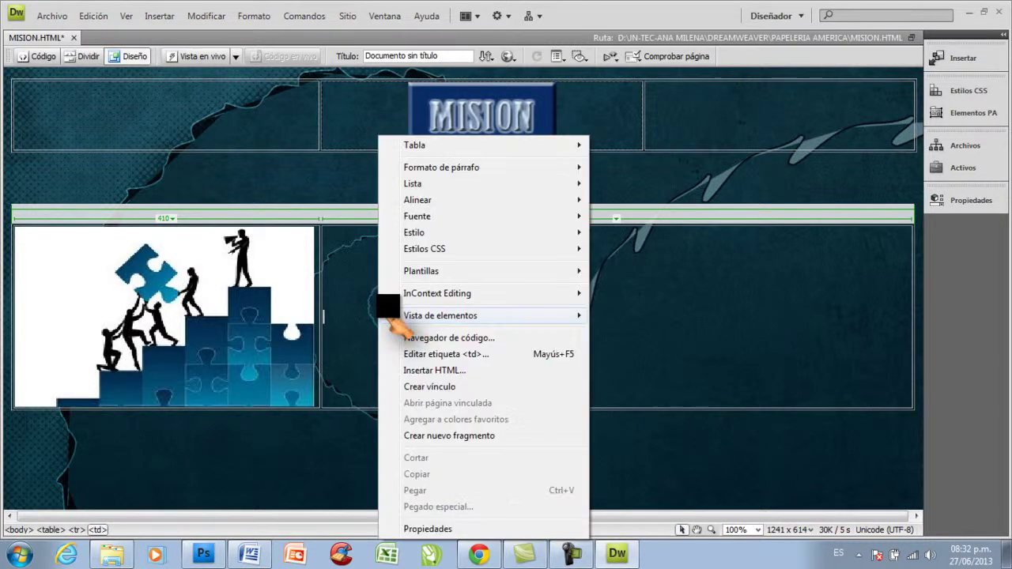
mouse_move(446, 200)
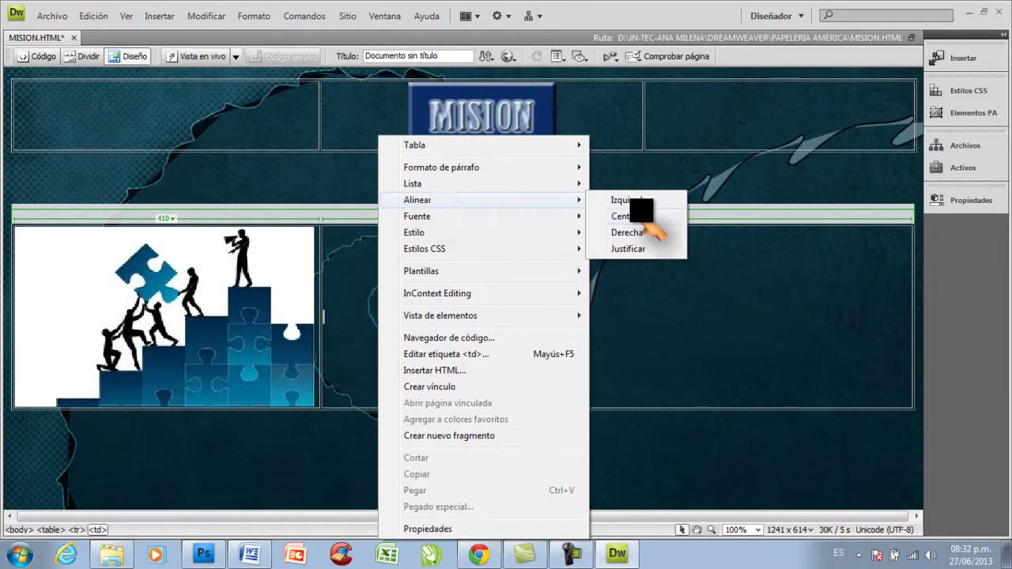
click(672, 216)
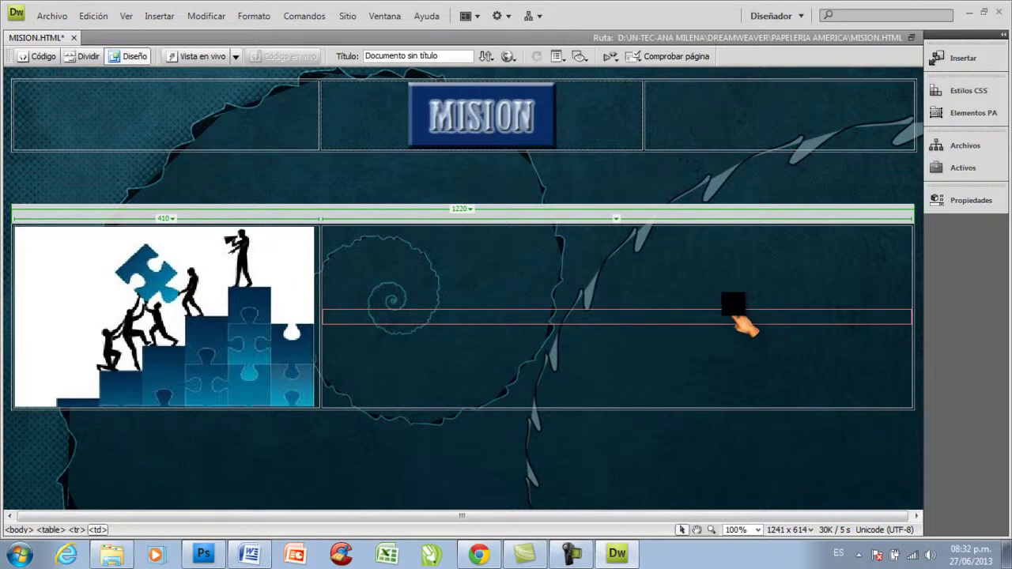
Type the opening lines 'La misión de esta empresa es…suministrar productos de excelente calidad…al cliente'.
text(La misión de esta empresa es s)
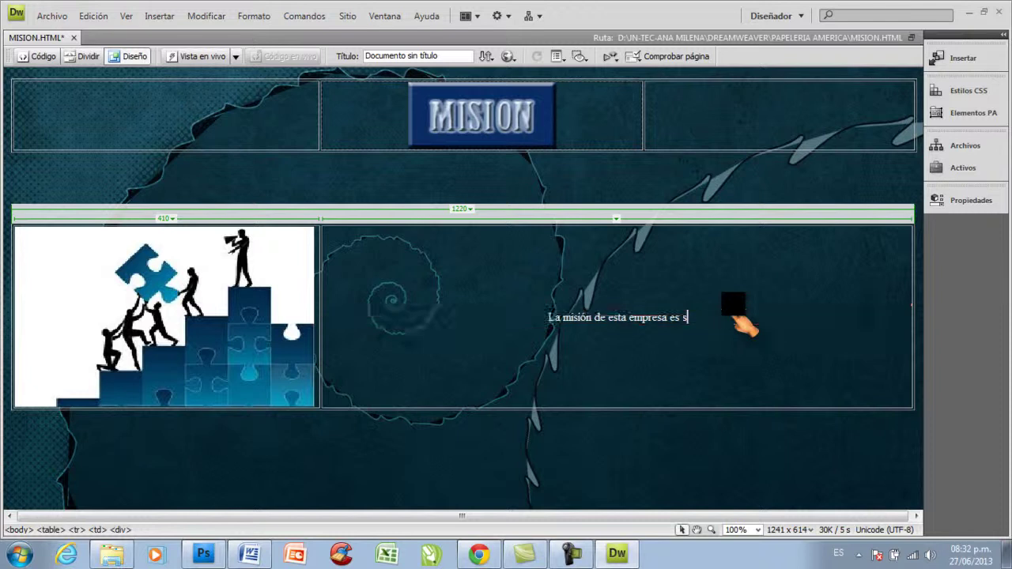
text(eguir u)
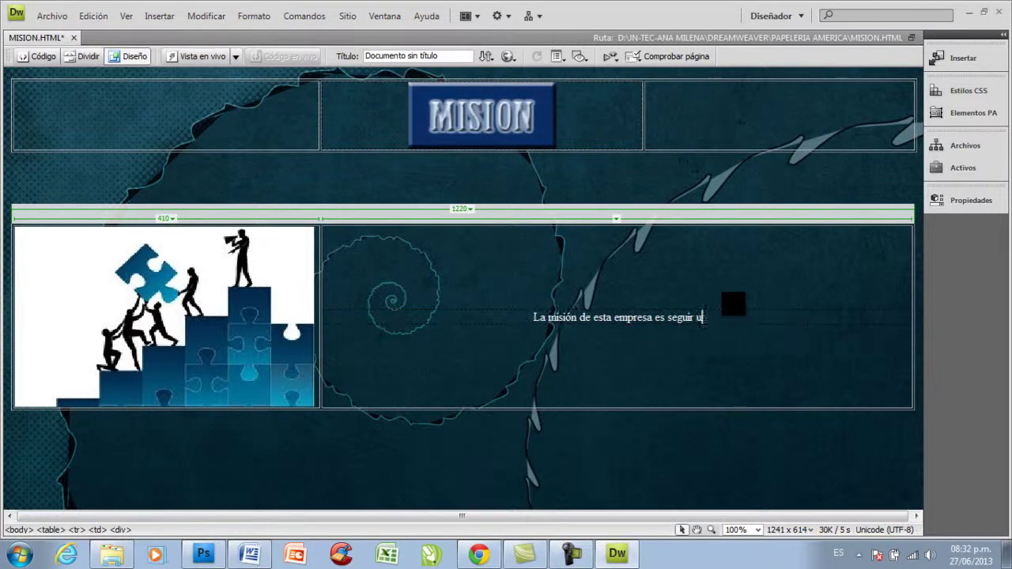
text(n proceso de calidad )
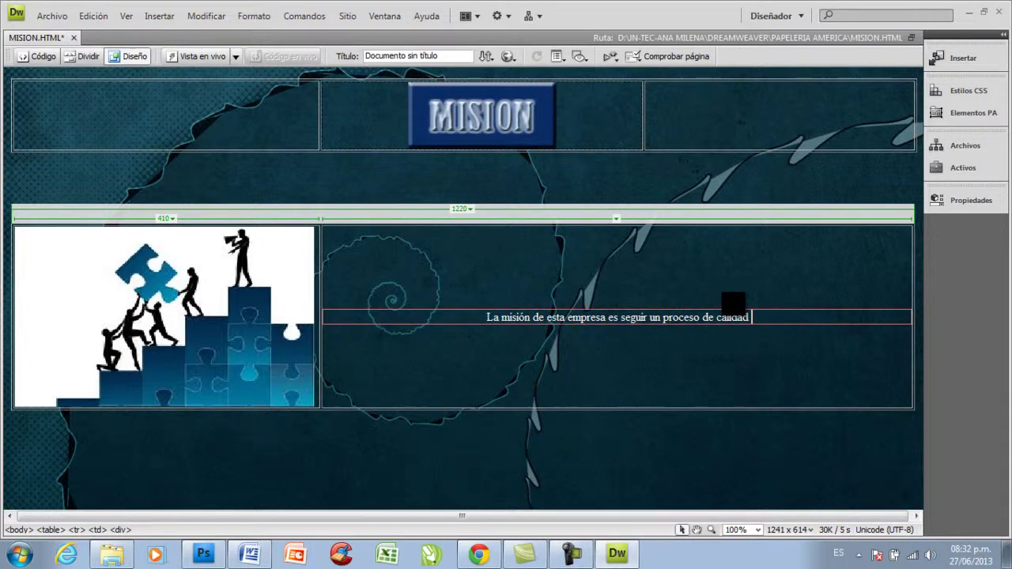
text(en la )
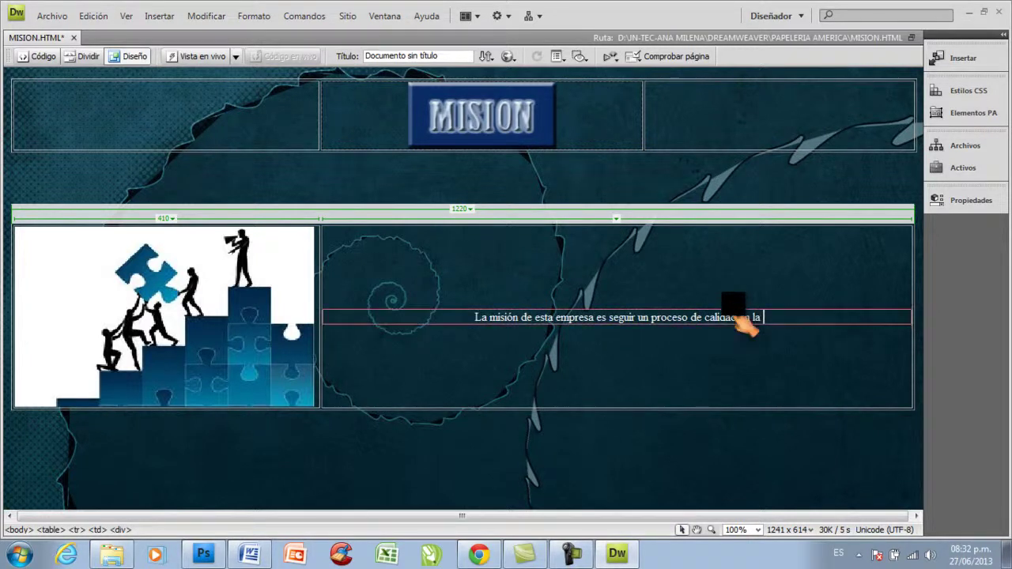
text(proporción de)
key(BackSpace)
key(BackSpace)
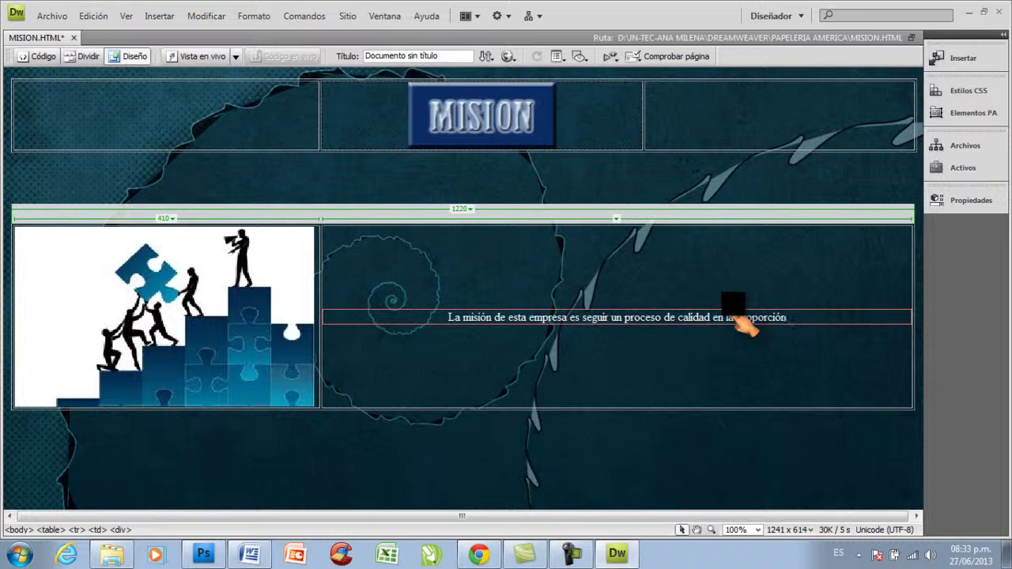
key(BackSpace)
key(BackSpace)
key(BackSpace)
key(BackSpace)
key(BackSpace)
key(BackSpace)
key(BackSpace)
key(BackSpace)
key(BackSpace)
key(BackSpace)
key(BackSpace)
key(BackSpace)
key(BackSpace)
key(BackSpace)
key(BackSpace)
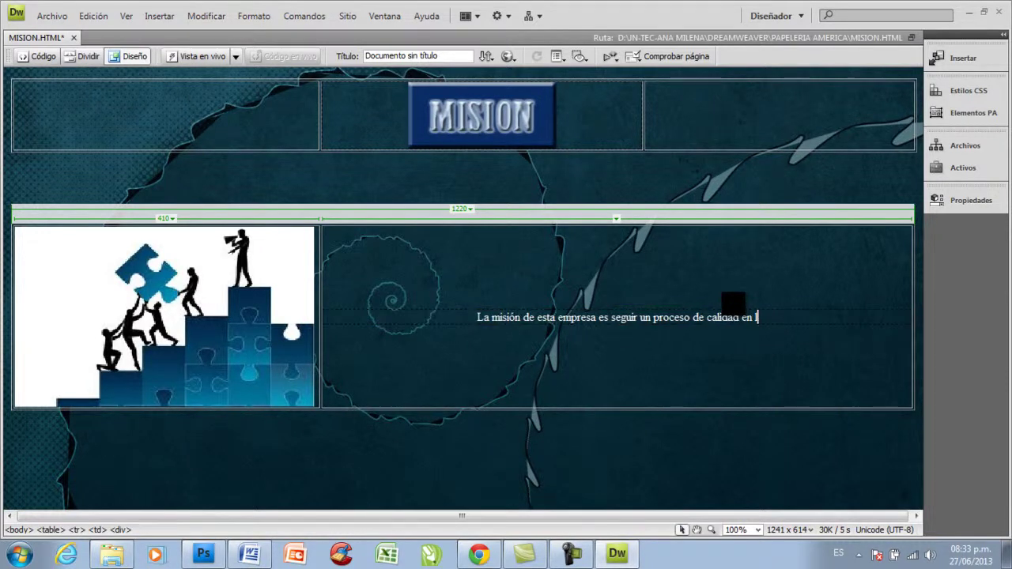
text(suministrar)
key(Return)
text(productos de excelente calidad y dar una total satisfacción de servicio al cliente)
Add lines 'tener unos precios competitivos en el mercado comercial' and 'por atender todas las sugerencias…'.
key(Return)
text(preocupándonos por)
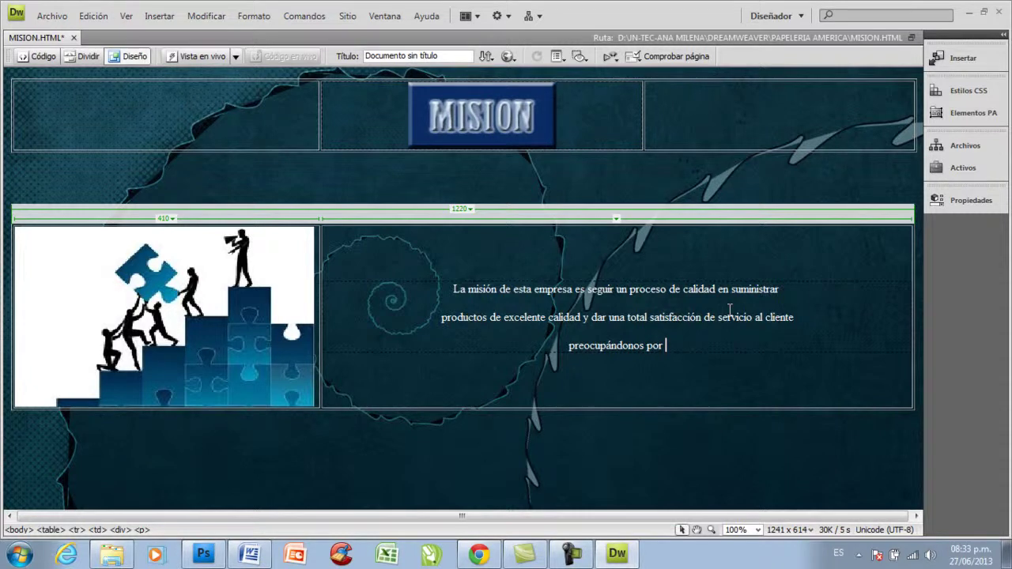
text(tener un)
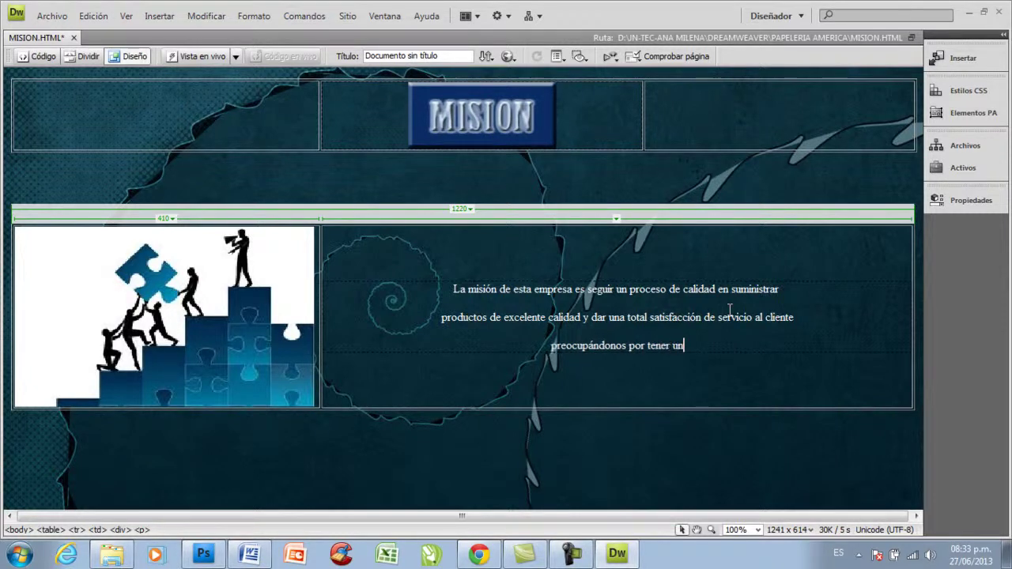
key(BackSpace)
text(os pre)
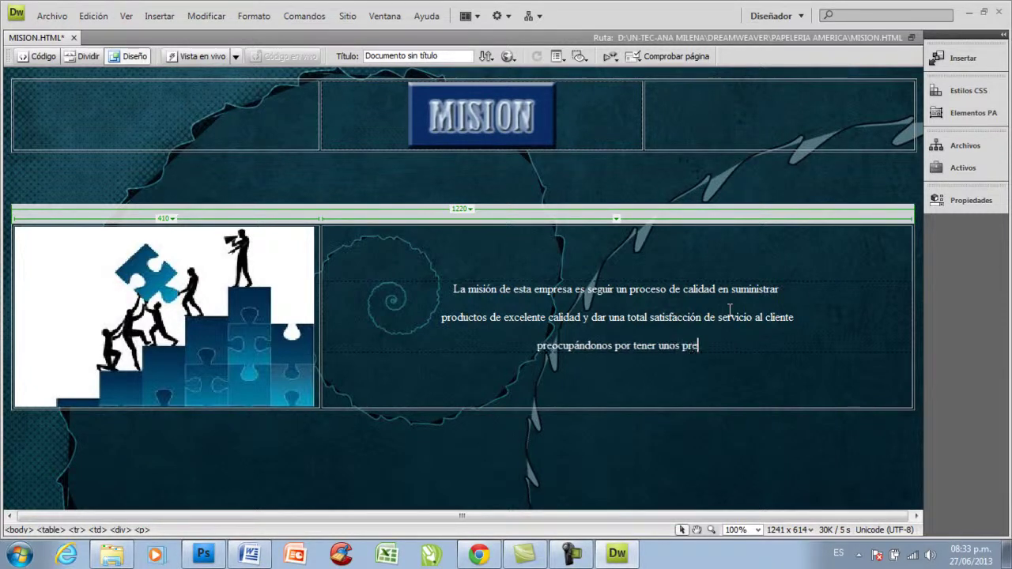
text(cios compe)
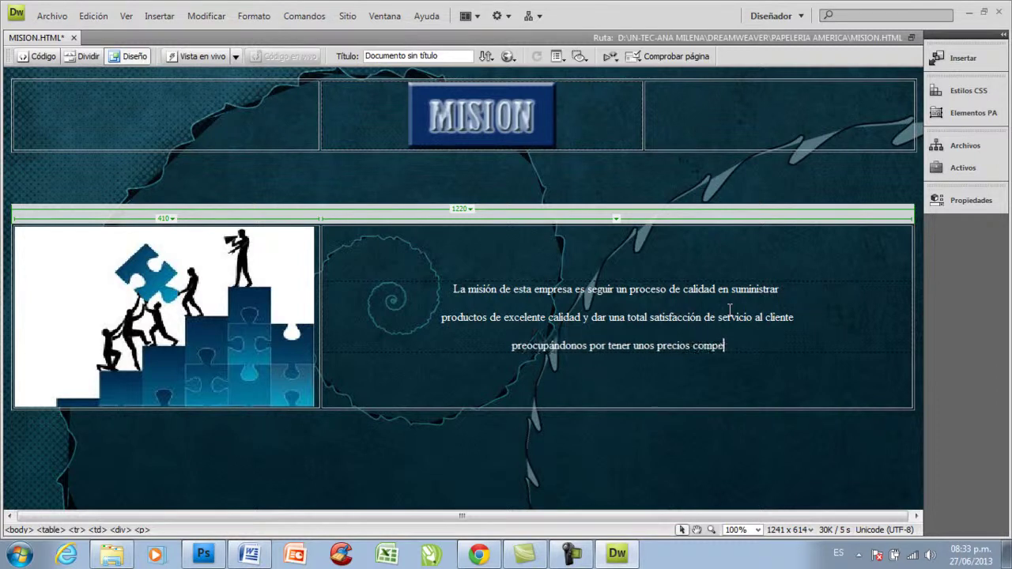
text(titivos en el me)
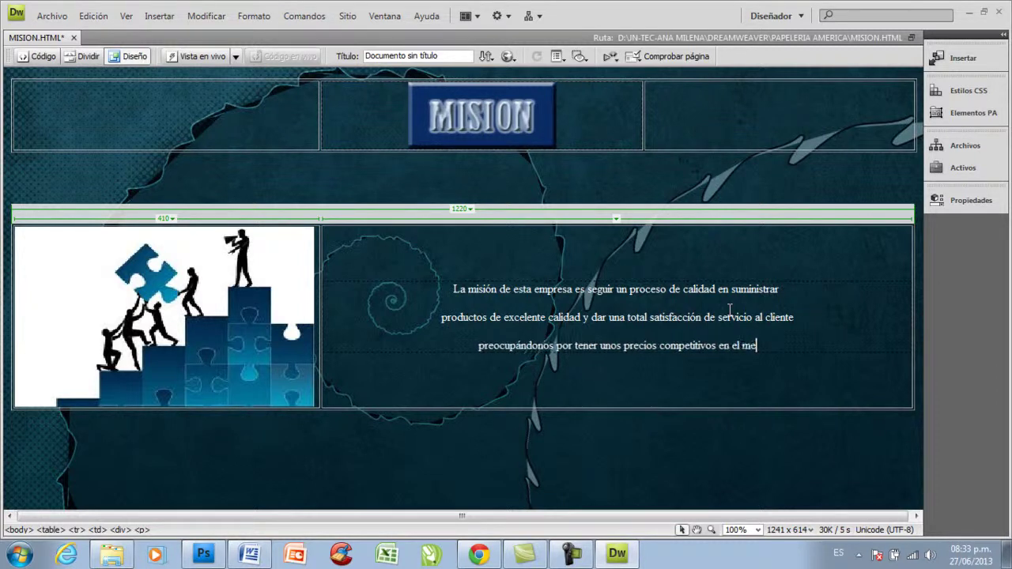
text(rcado comercial)
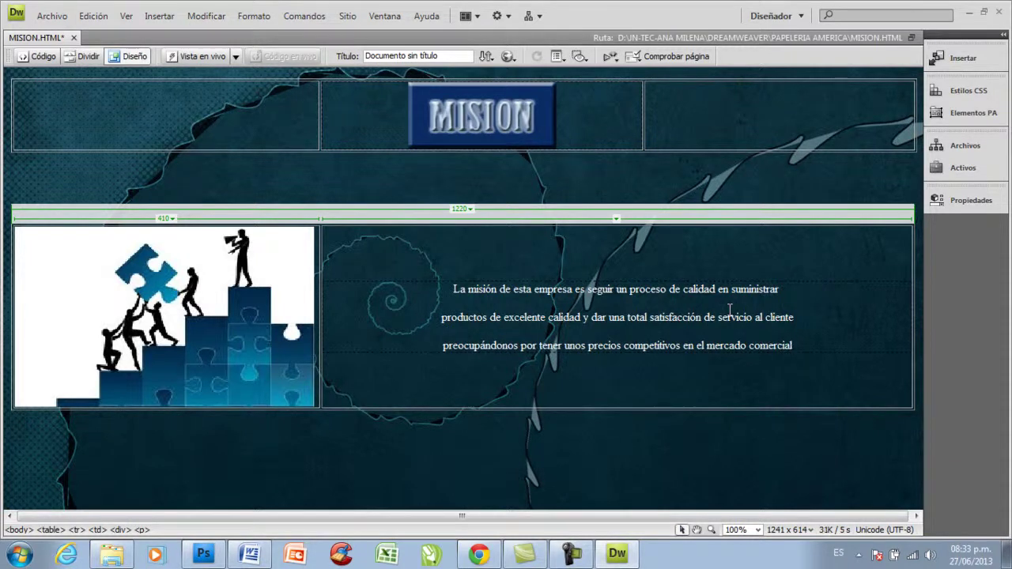
key(Return)
text(por atender todas las sugerencias que nuest)
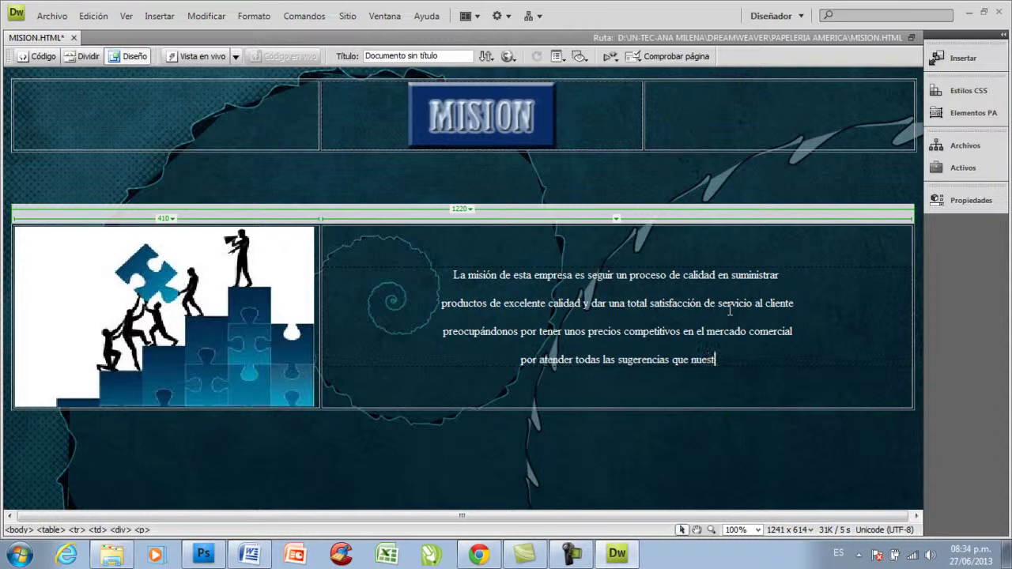
text(ros clientes nos l)
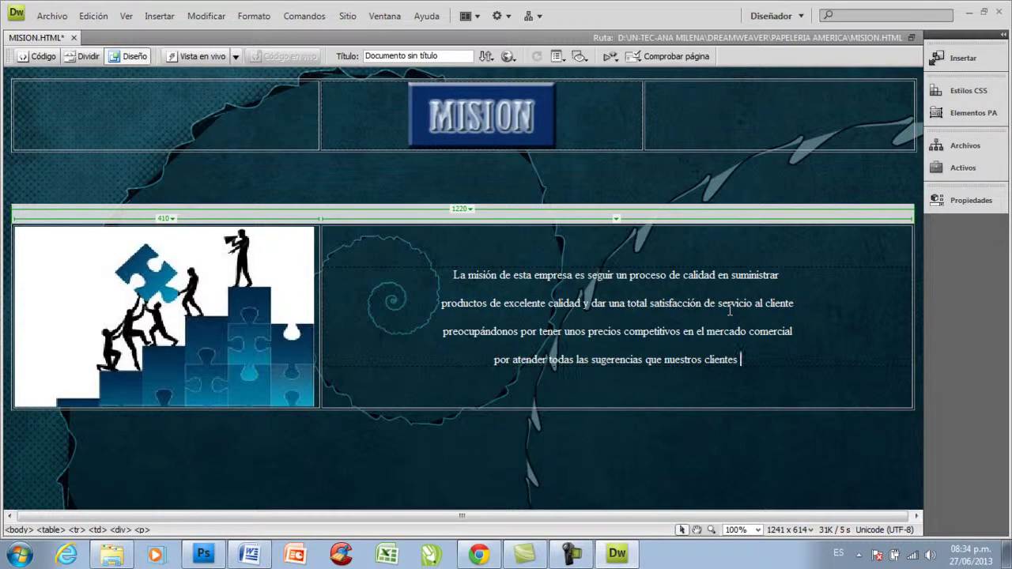
text(an)
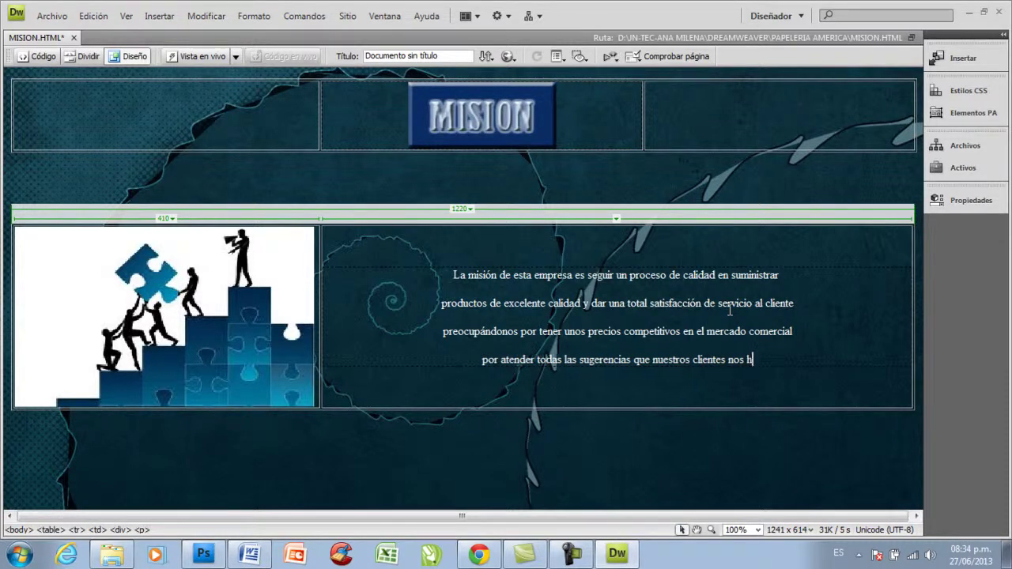
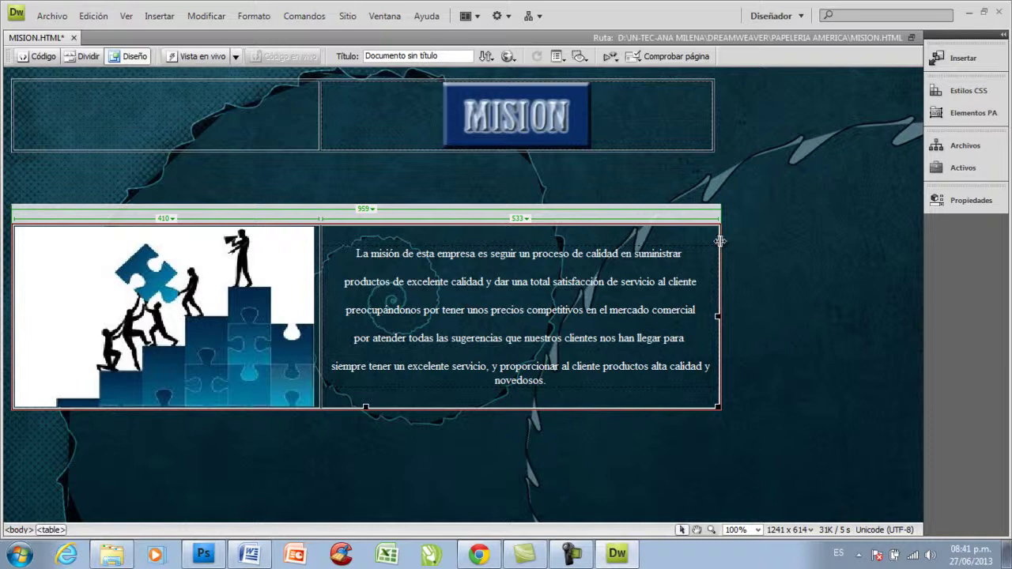
Resize the lower table to 950 pixels wide, with columns of 410 and 524.
drag(719, 241, 708, 241)
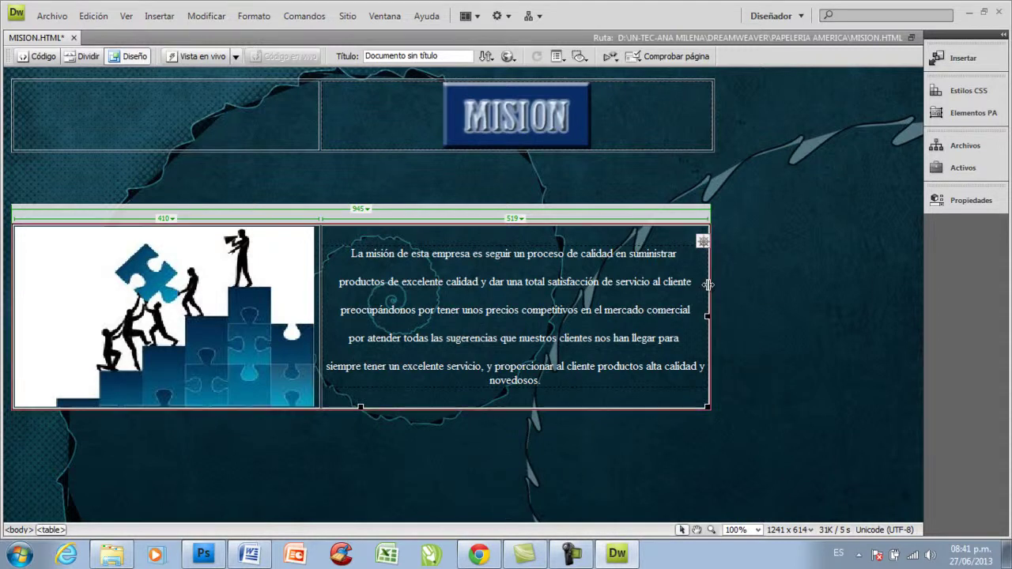
drag(710, 282, 720, 263)
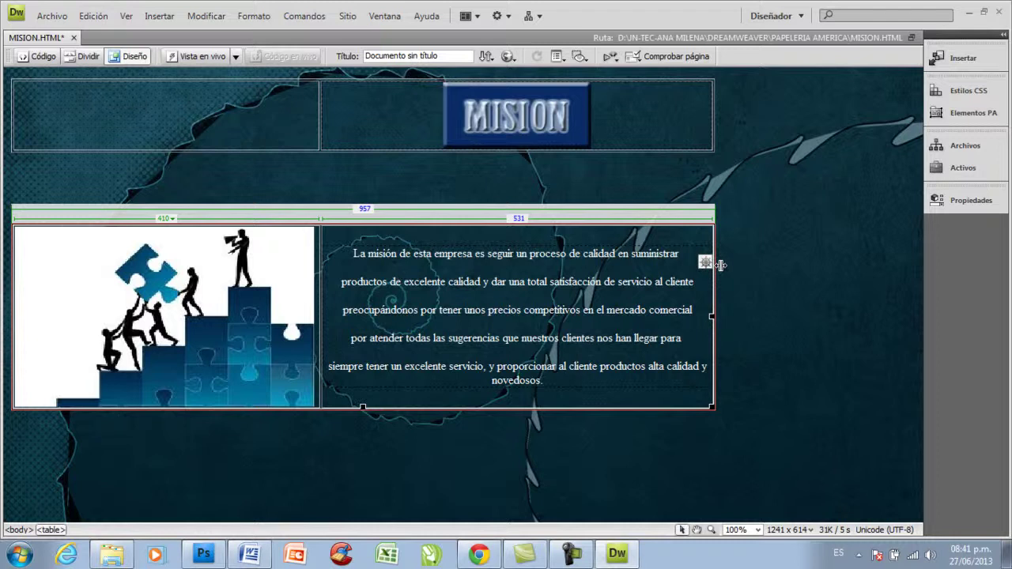
drag(720, 265, 718, 265)
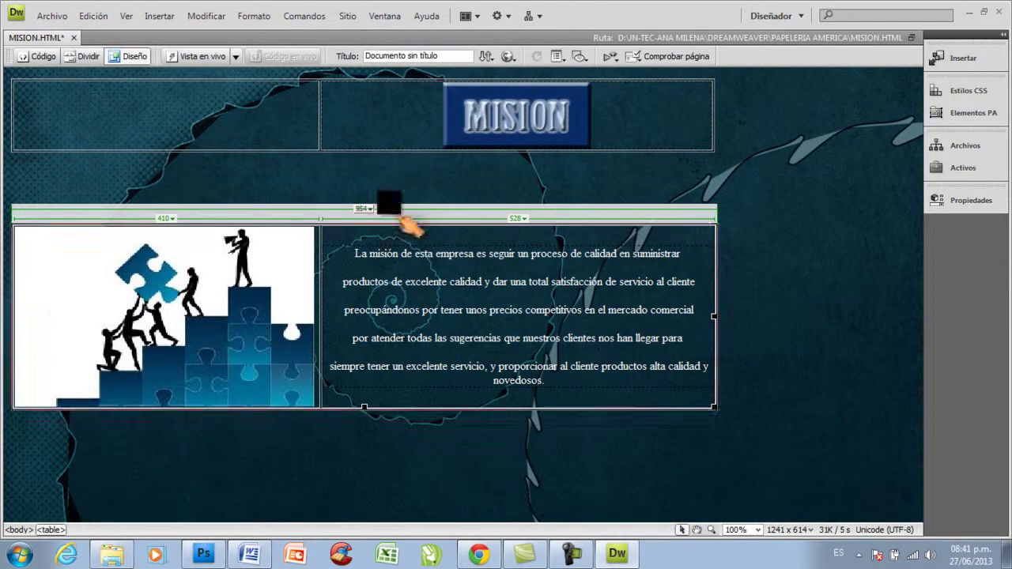
click(363, 209)
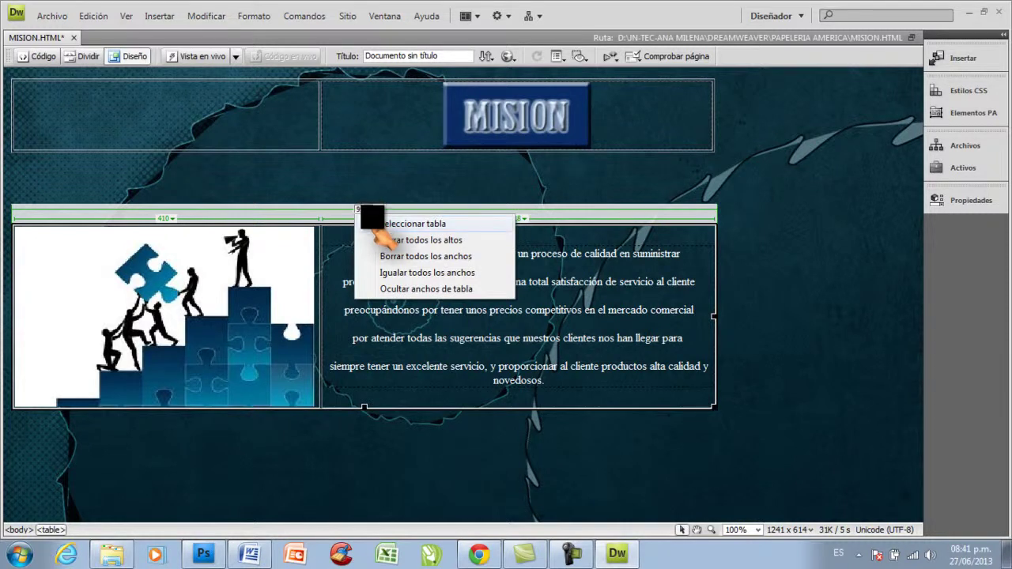
click(383, 224)
click(365, 208)
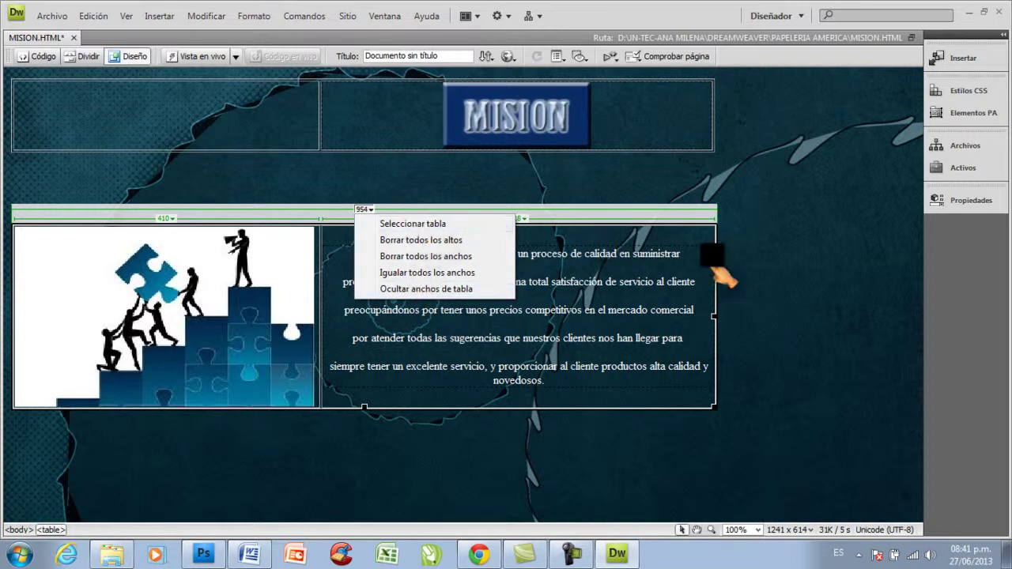
click(716, 260)
drag(715, 257, 715, 262)
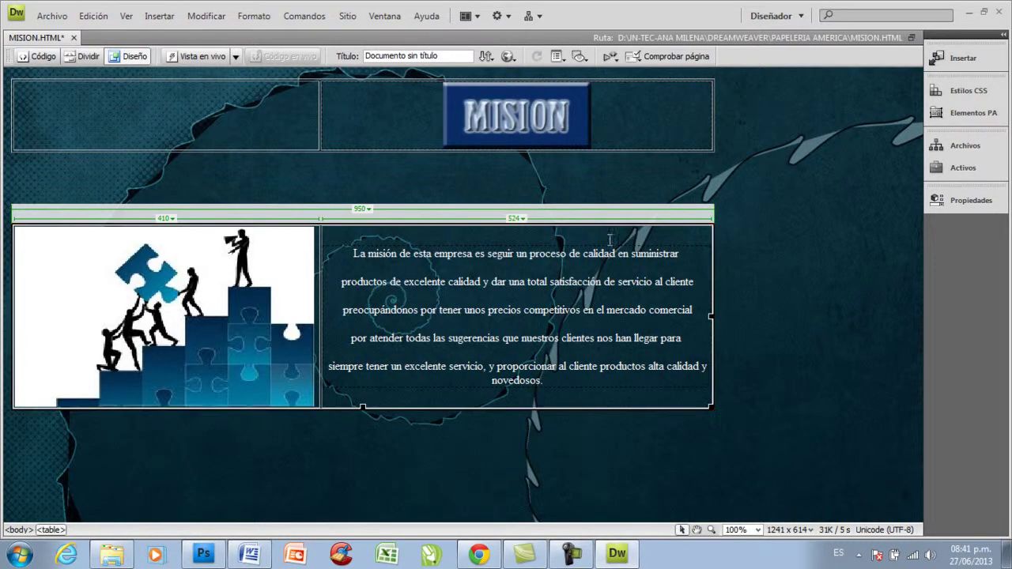
click(751, 241)
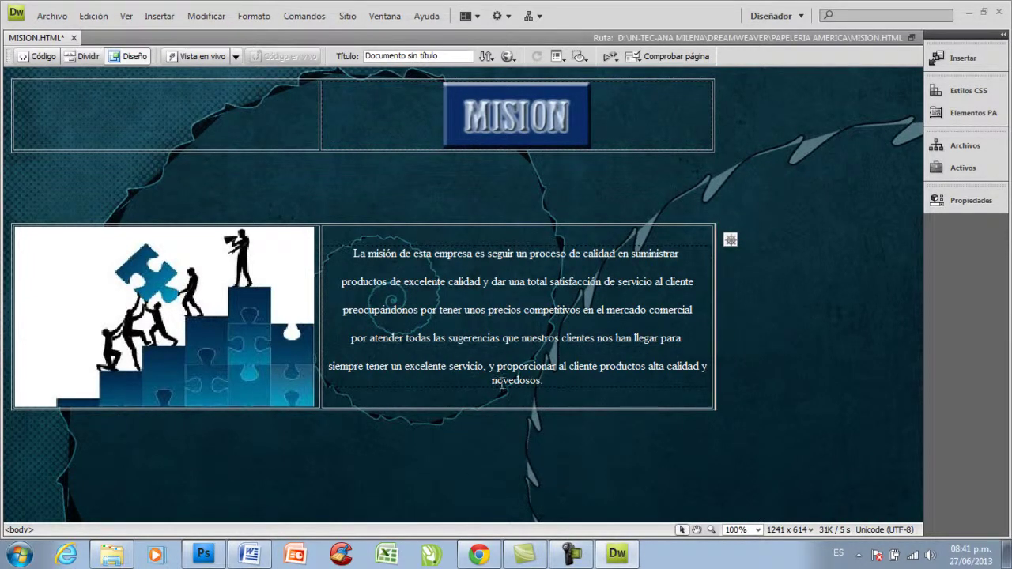
Move 'novedosos.' onto its own line at the end of the mission text.
click(488, 381)
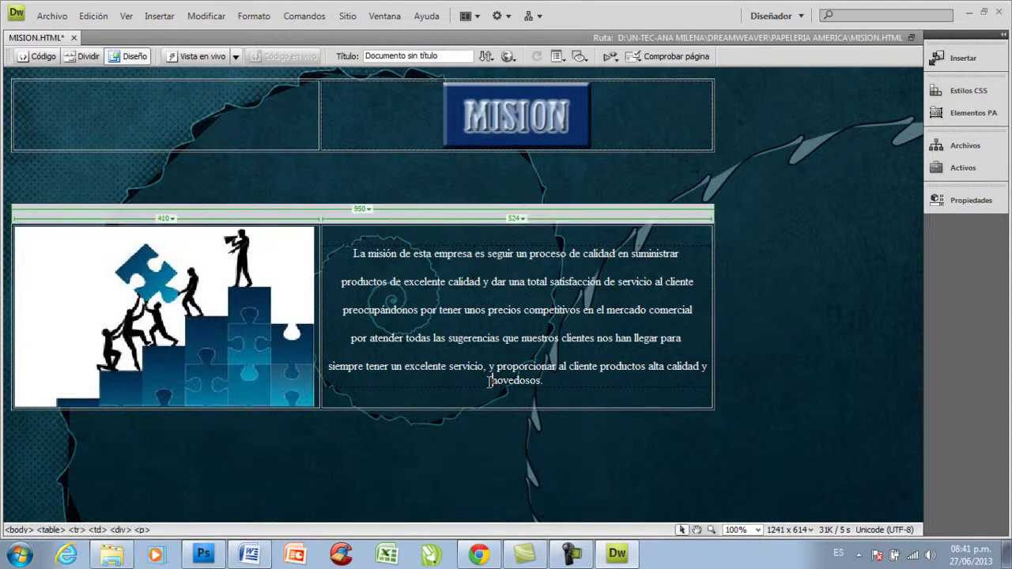
key(Return)
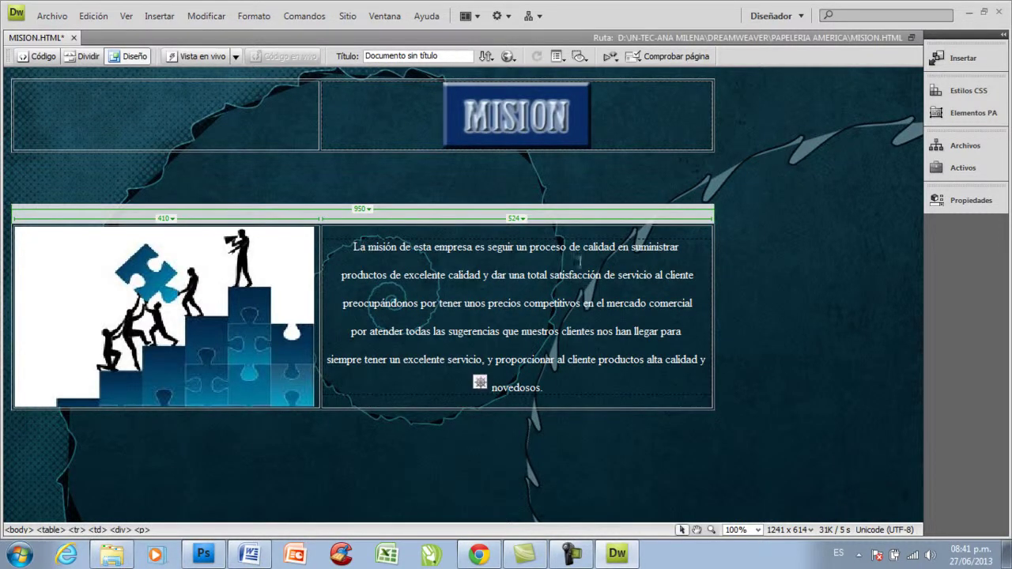
click(544, 187)
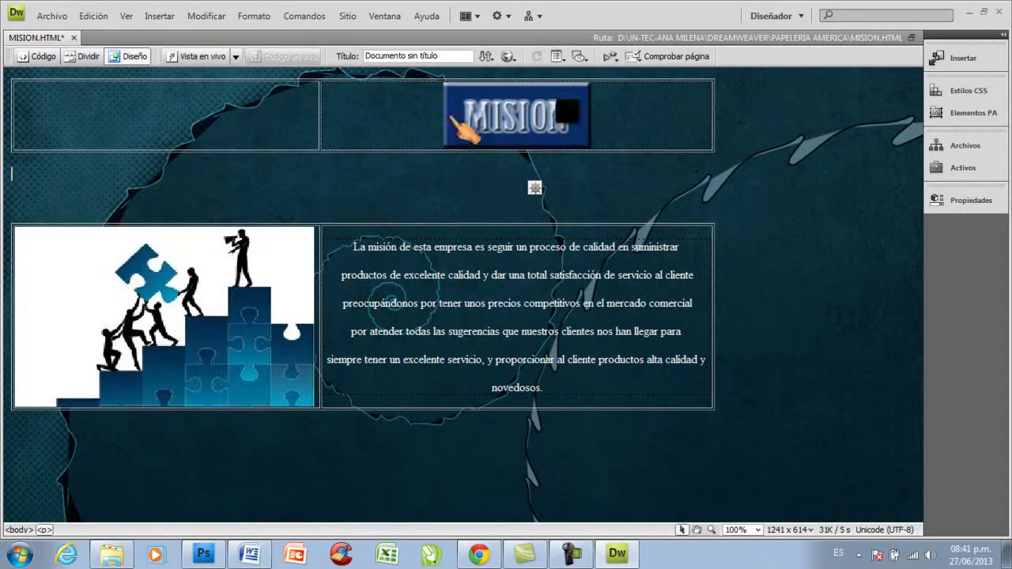
click(331, 110)
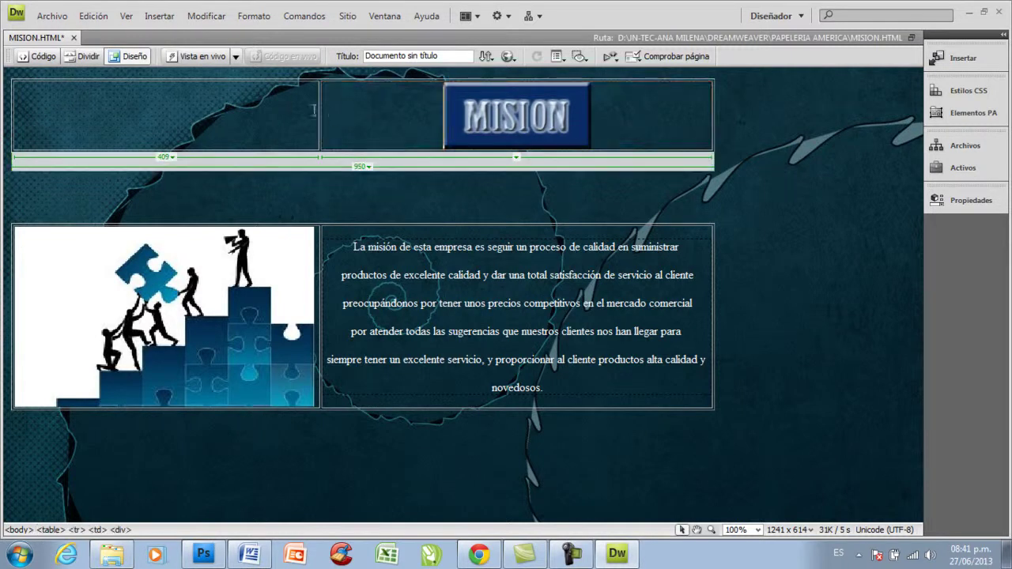
Merge the title table's top row into one cell and save MISION.HTML.
right_click(269, 113)
mouse_move(304, 120)
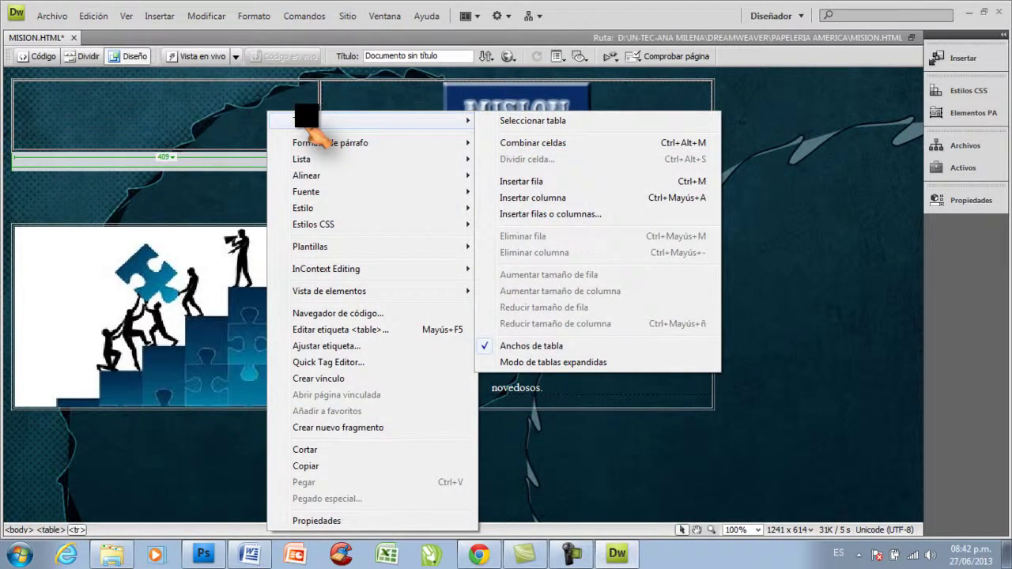
click(533, 142)
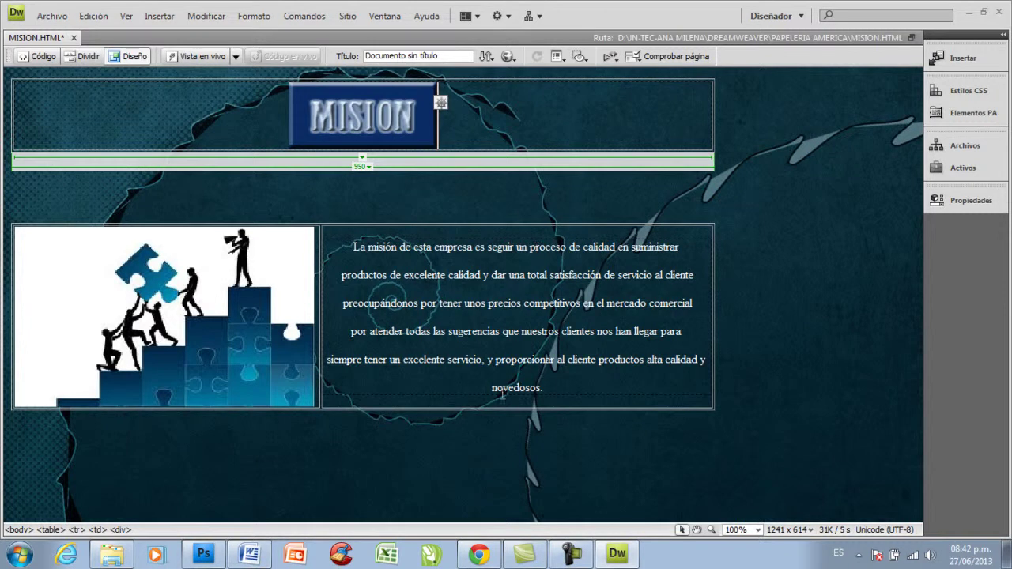
right_click(35, 37)
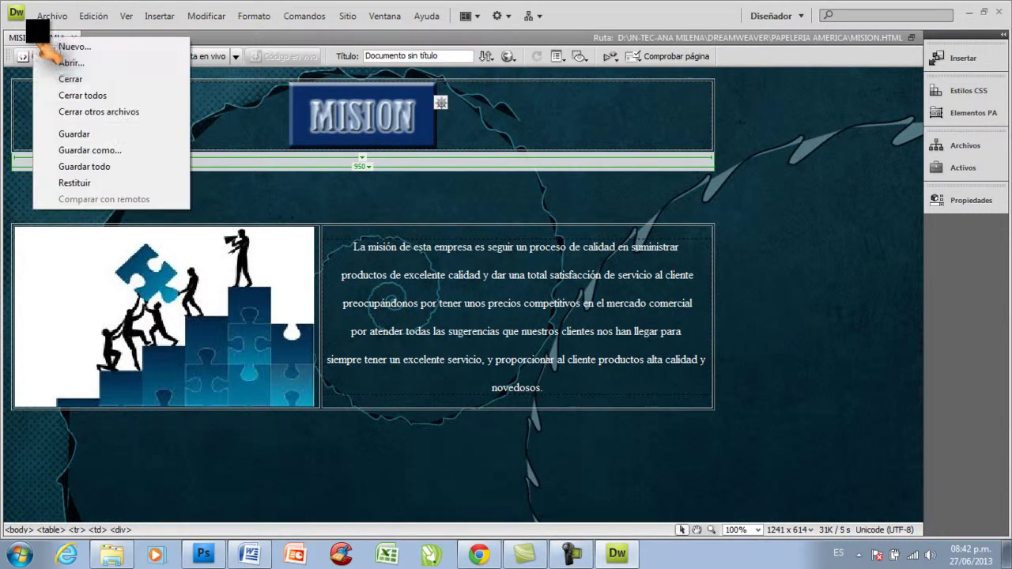
click(71, 135)
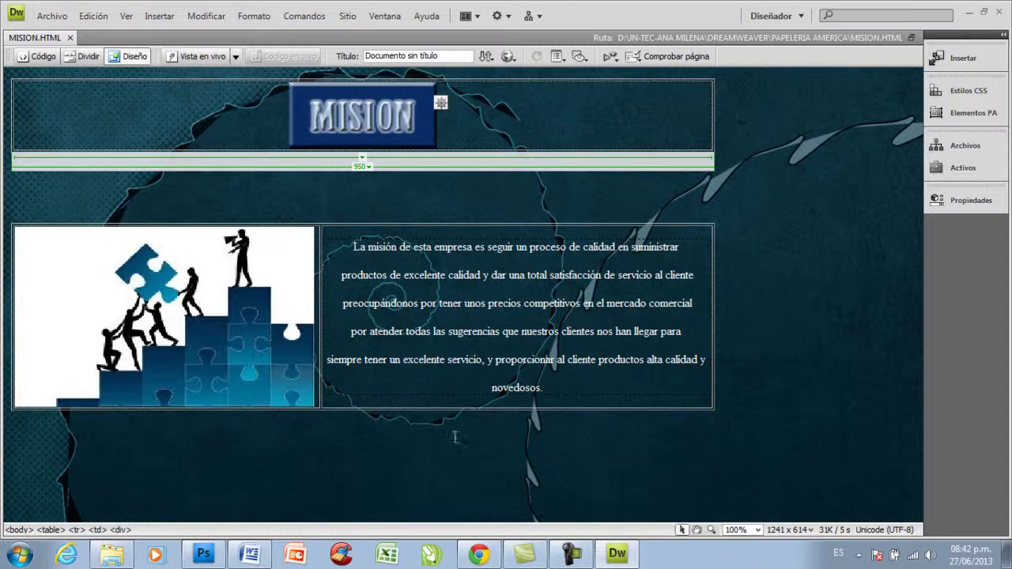
Remove the stray 'REGRESAR AL INICIO' line below the table and add a new table row.
click(337, 439)
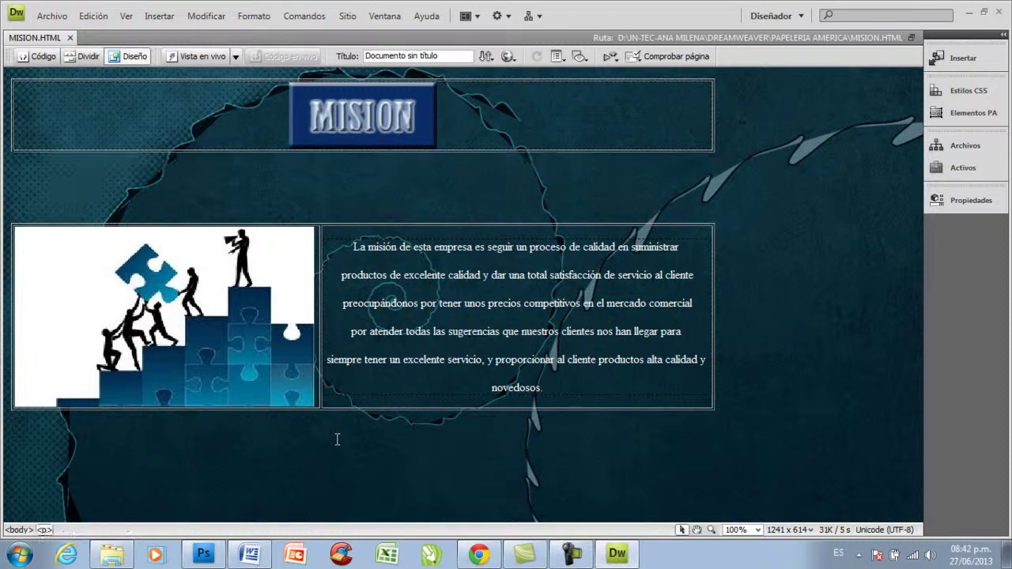
key(Return)
text(REGRESAR )
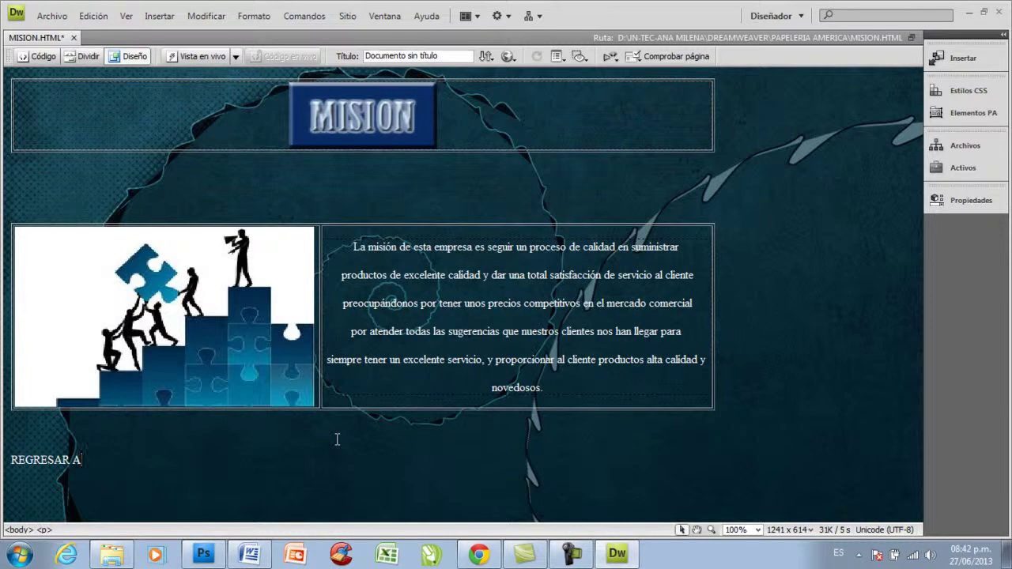
text(AL INICIO)
drag(124, 458, 15, 449)
key(Delete)
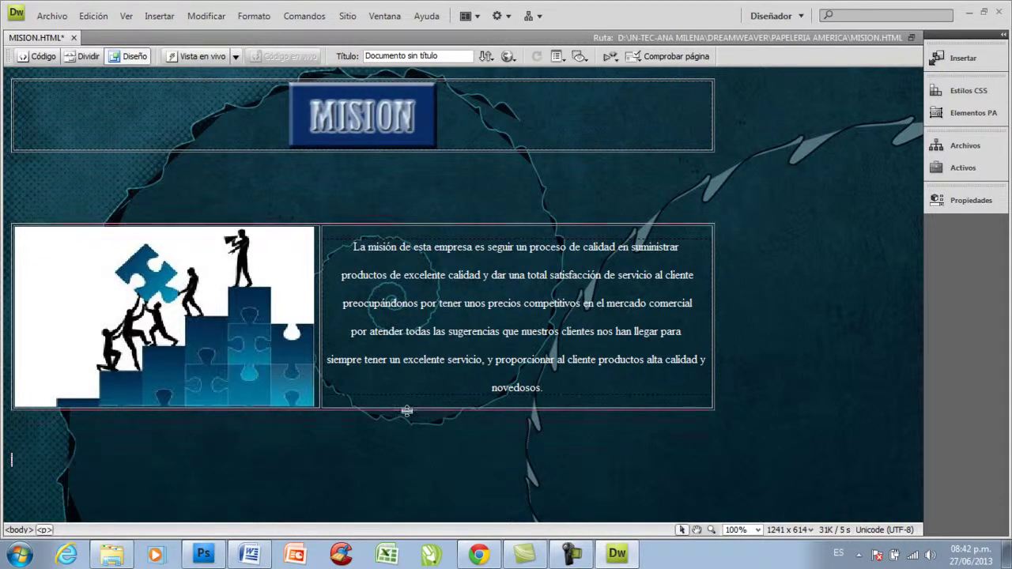
click(700, 399)
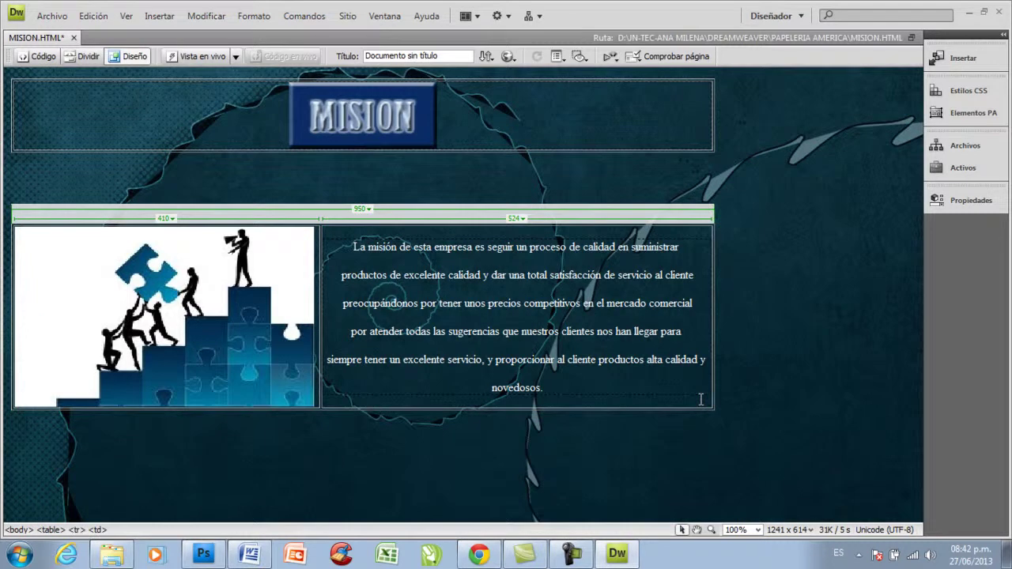
key(Tab)
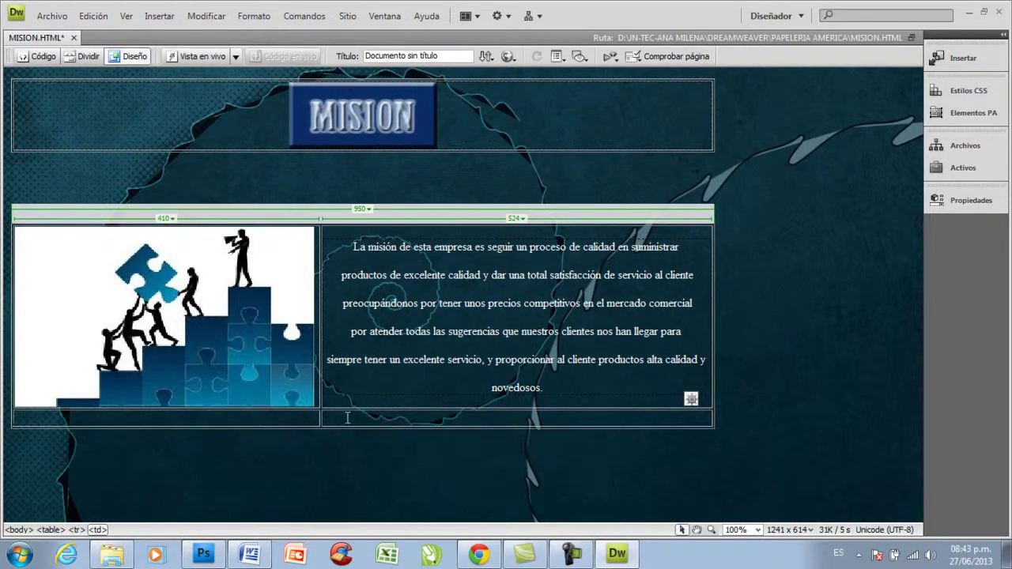
Make the new row taller and enter 'REGRESAR AL INICIO' in its right cell.
drag(370, 428, 370, 455)
click(414, 431)
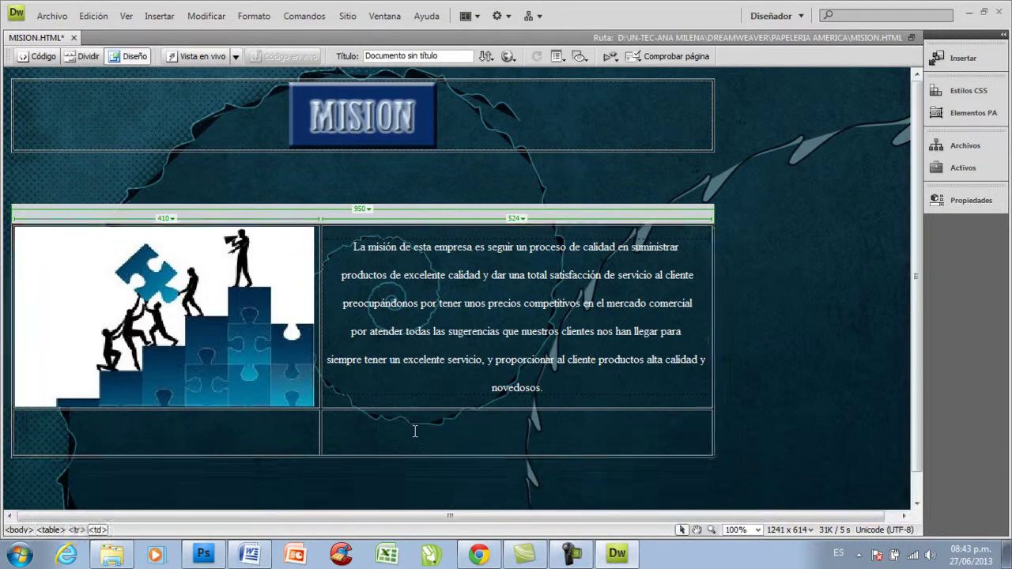
text(REGRESAR AL INICIO)
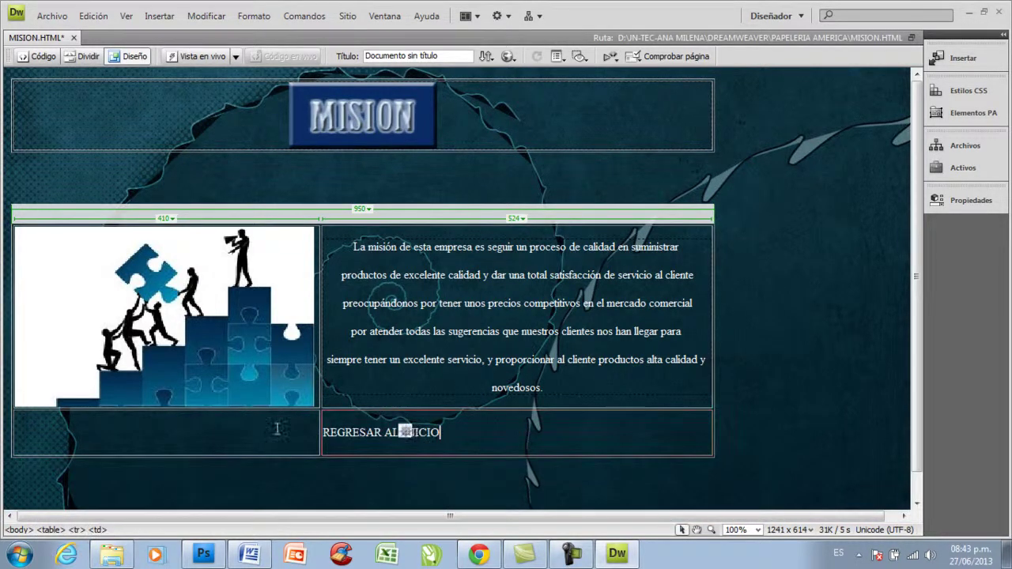
Merge the left column cells so the puzzle image spans both rows.
click(286, 399)
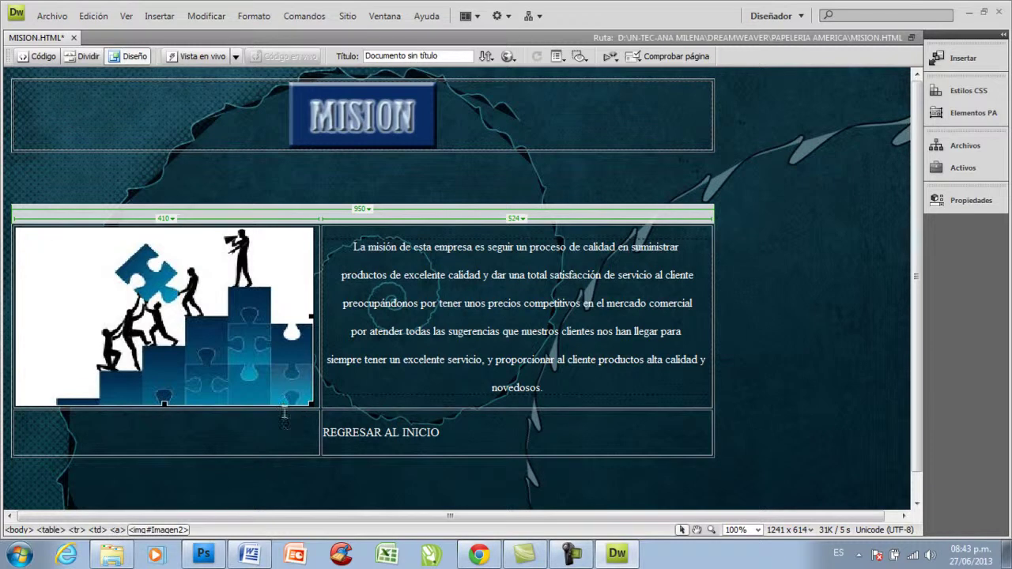
click(284, 421)
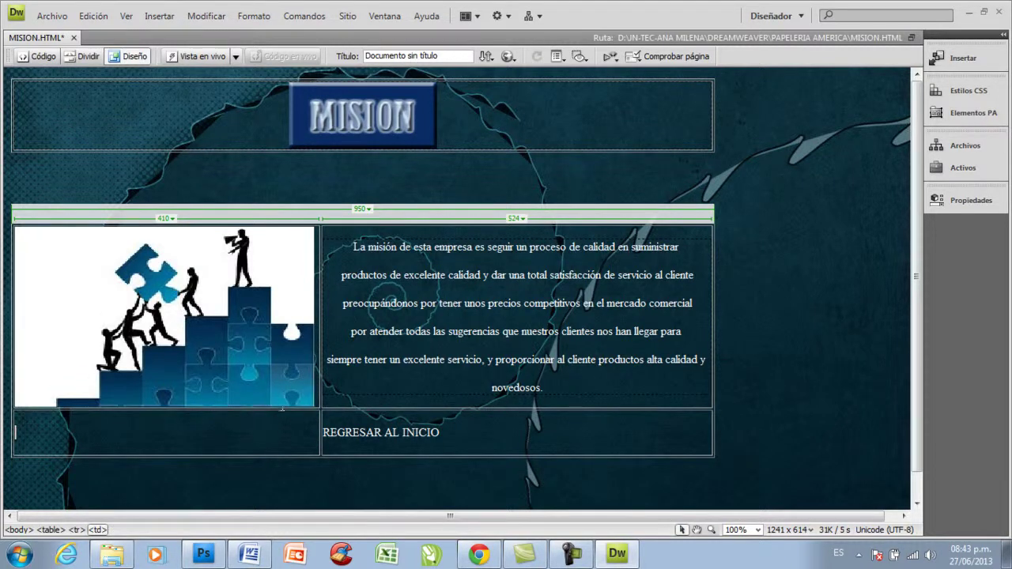
right_click(285, 392)
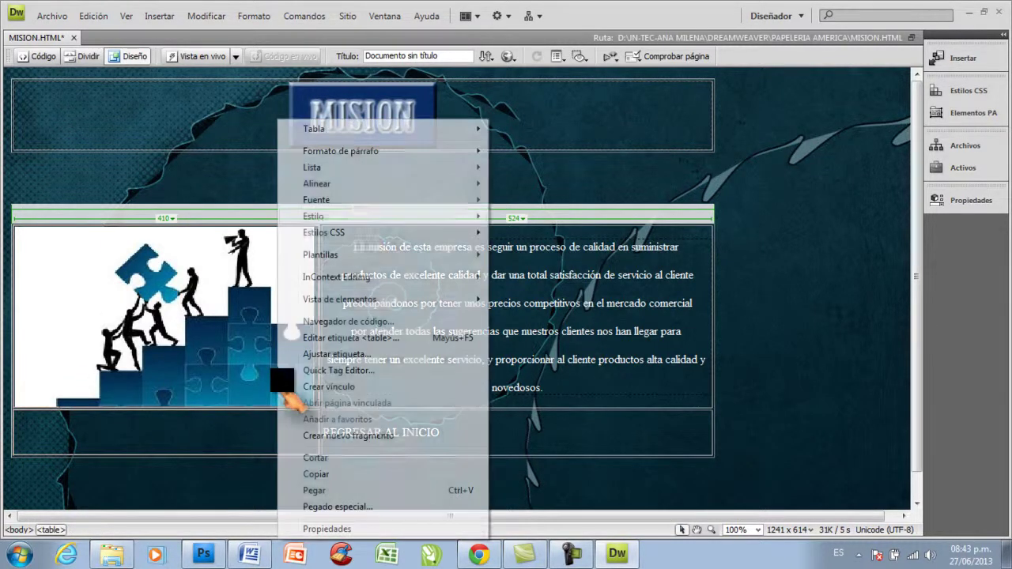
mouse_move(335, 128)
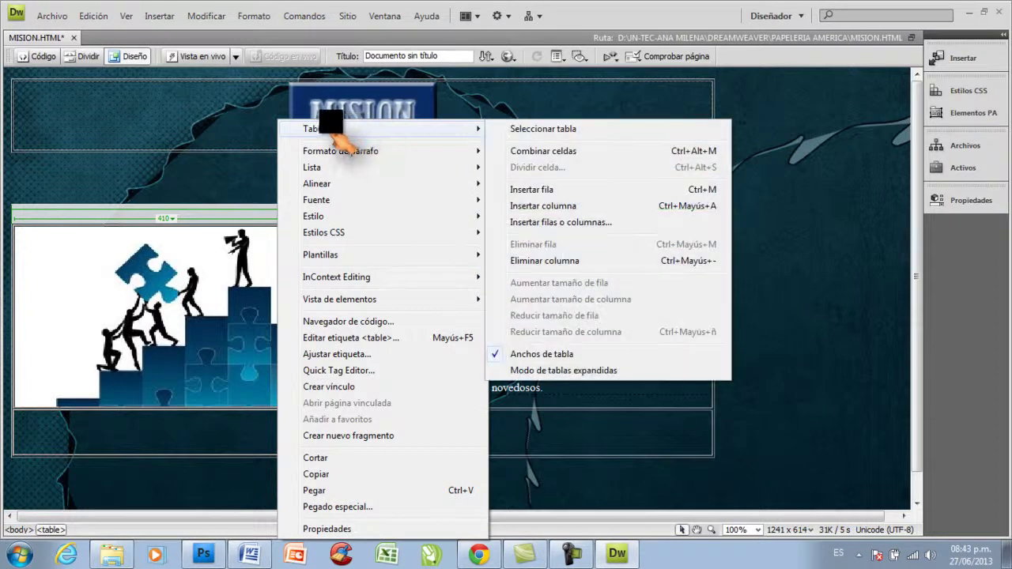
click(557, 150)
Centre 'REGRESAR AL INICIO' in its cell.
click(451, 406)
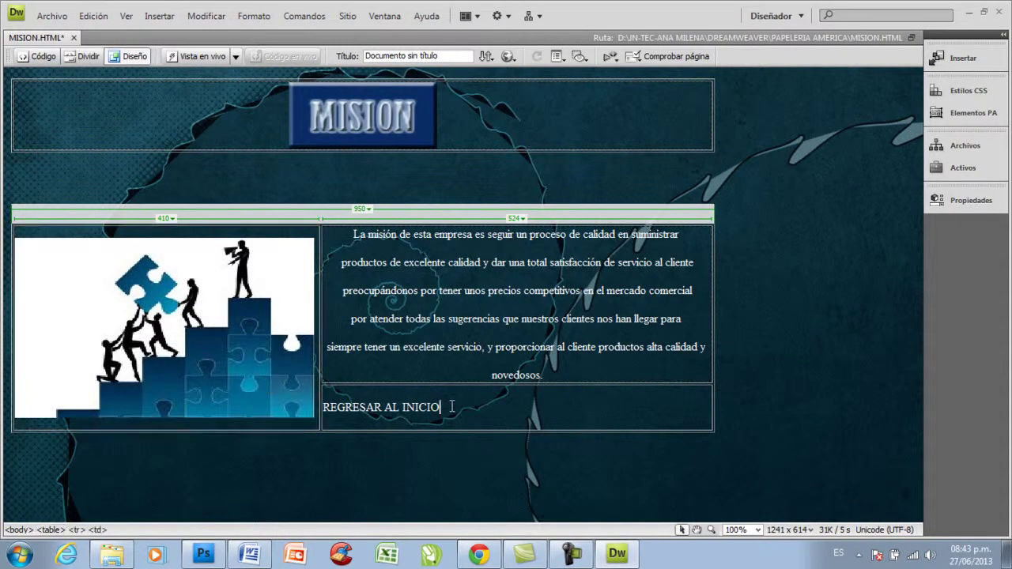
right_click(451, 406)
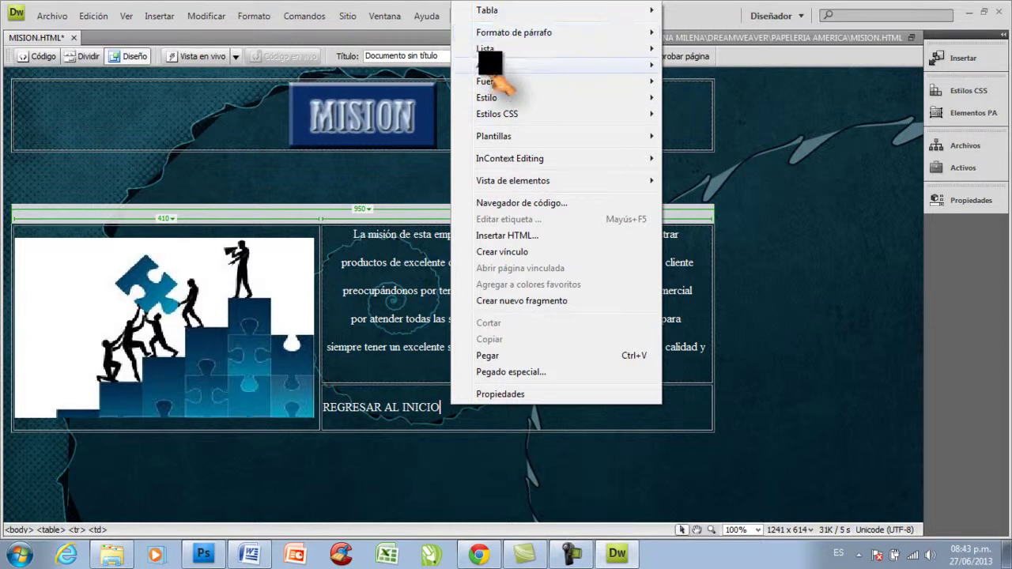
mouse_move(494, 65)
click(695, 82)
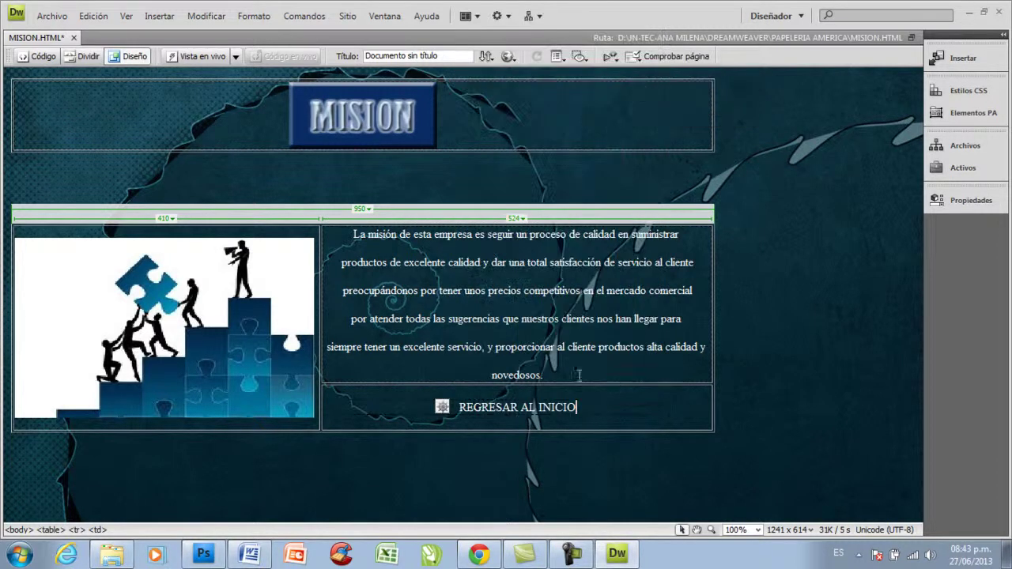
Make 'REGRESAR AL INICIO' bold and save MISION.HTML.
drag(459, 407, 577, 397)
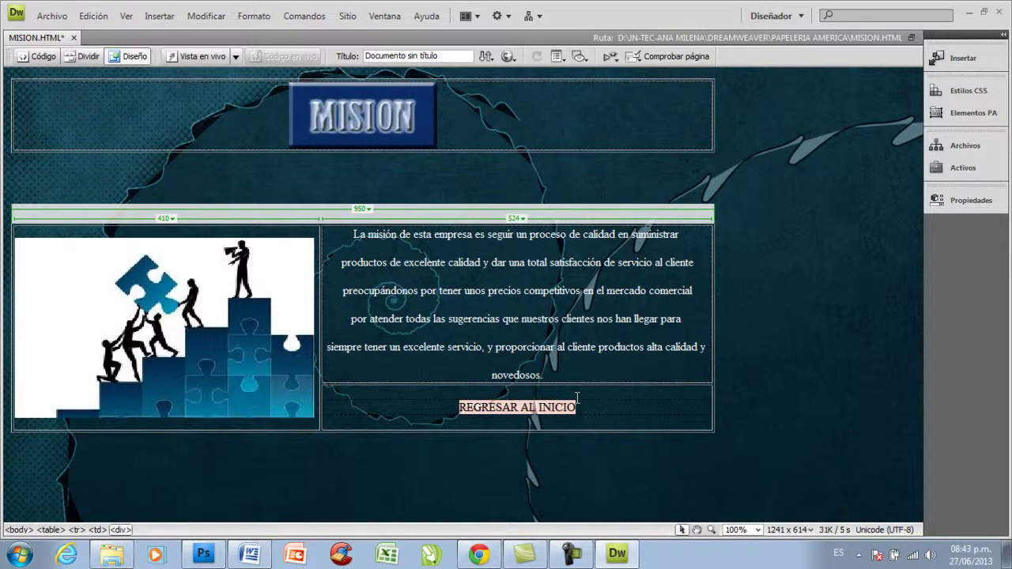
click(971, 200)
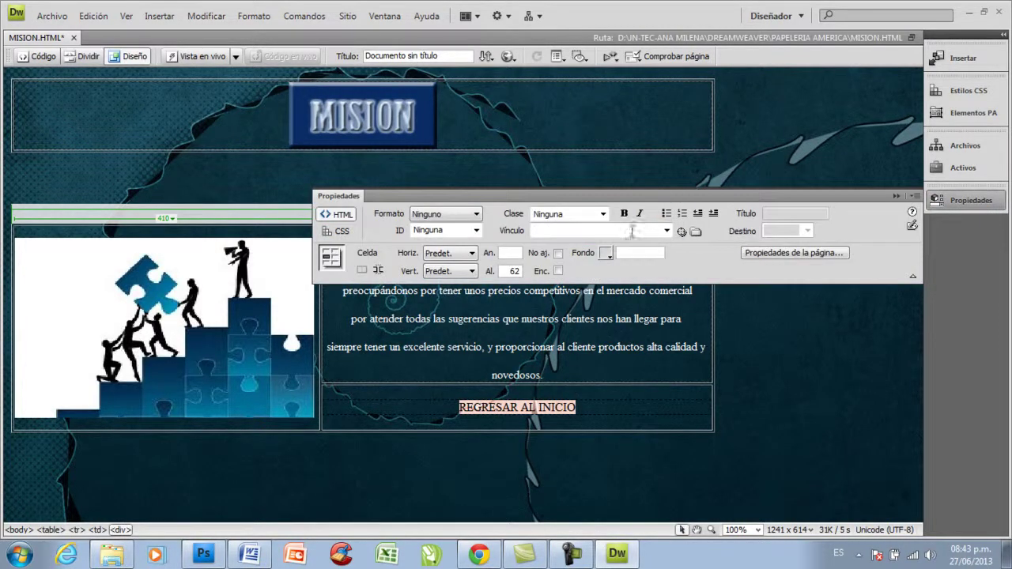
click(624, 212)
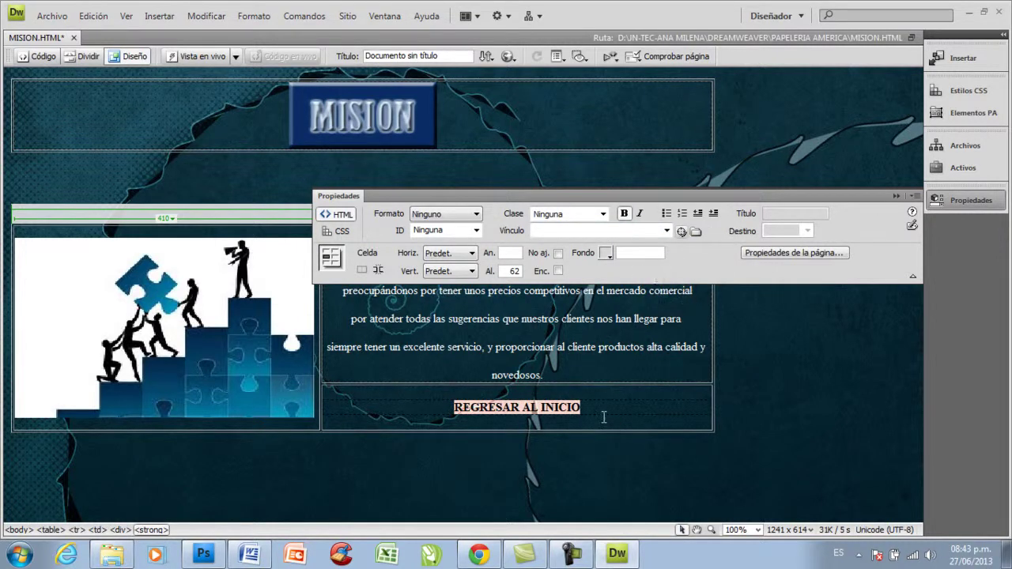
click(936, 200)
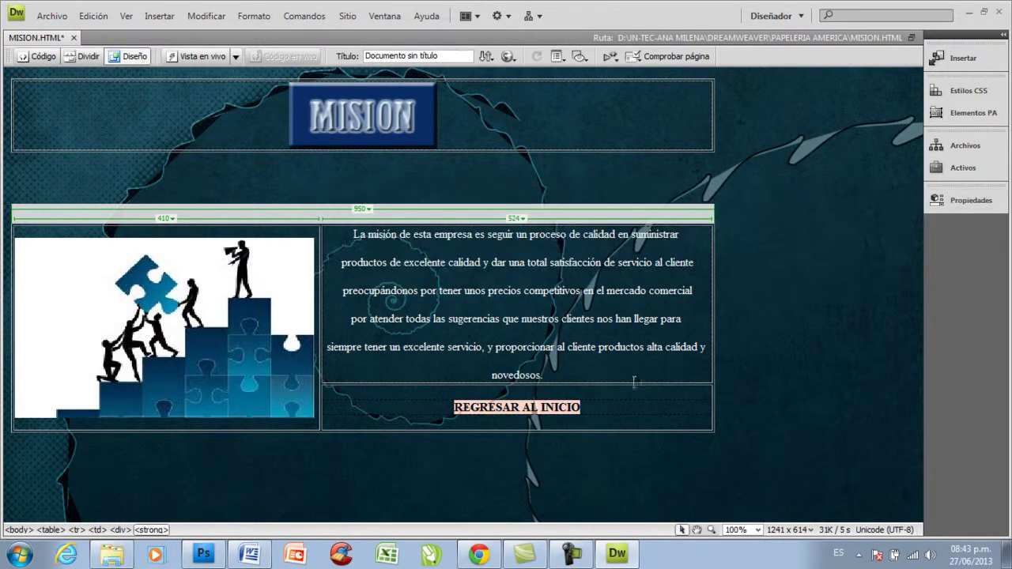
click(610, 407)
drag(455, 403, 583, 399)
click(586, 406)
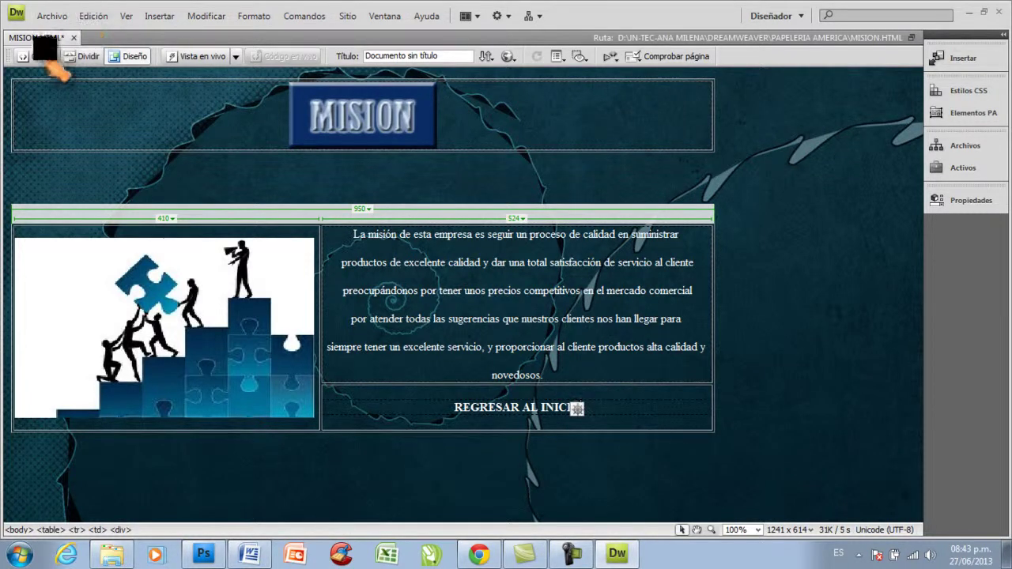
click(52, 15)
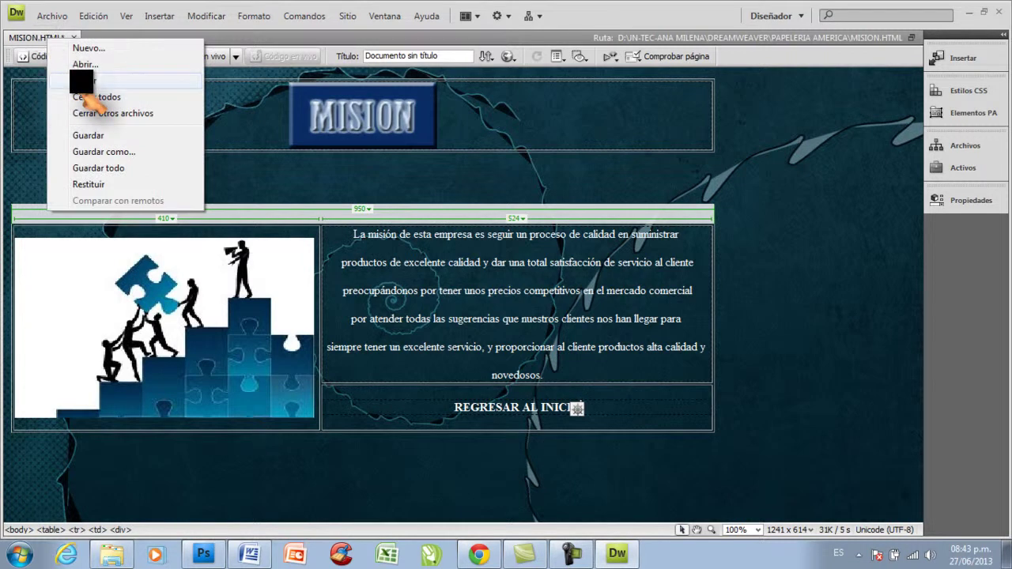
click(83, 136)
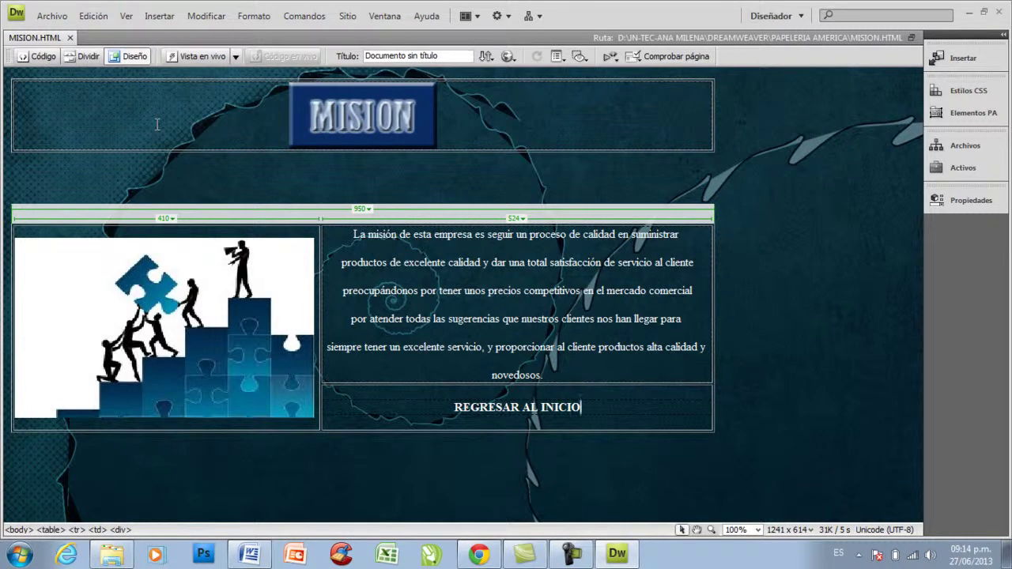
Create a new blank HTML page from Archivo > Nuevo.
click(55, 17)
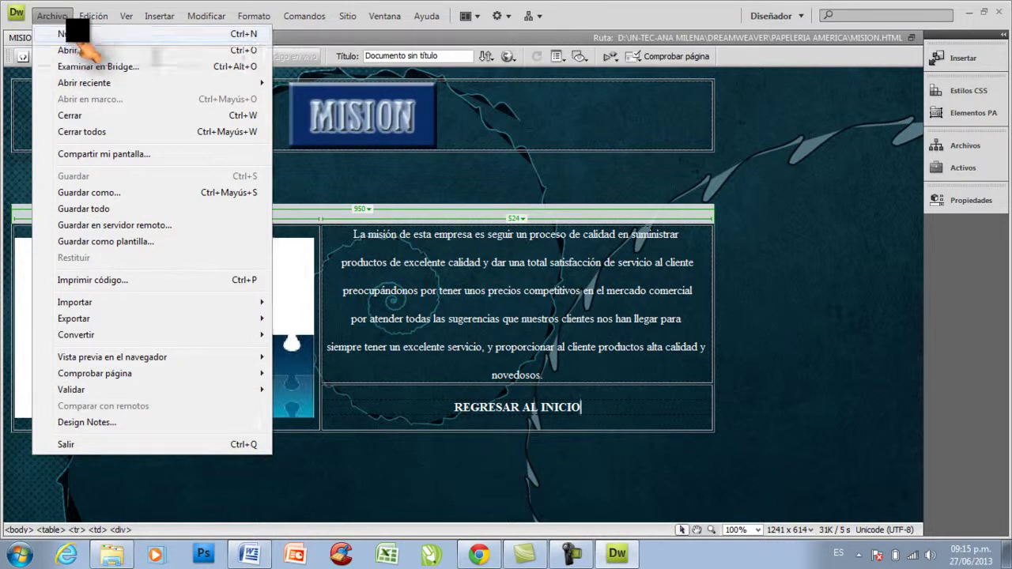
click(71, 34)
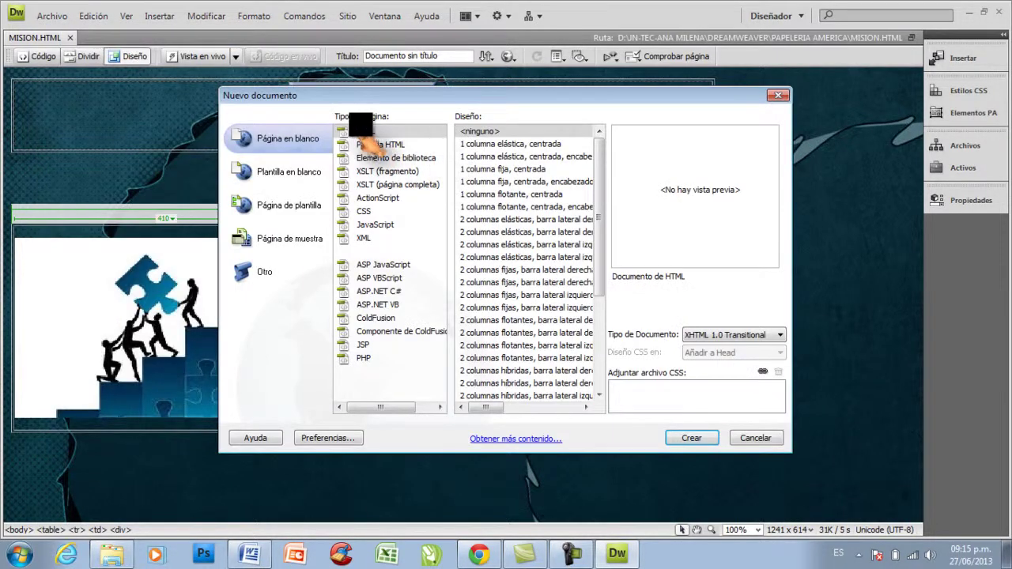
click(695, 438)
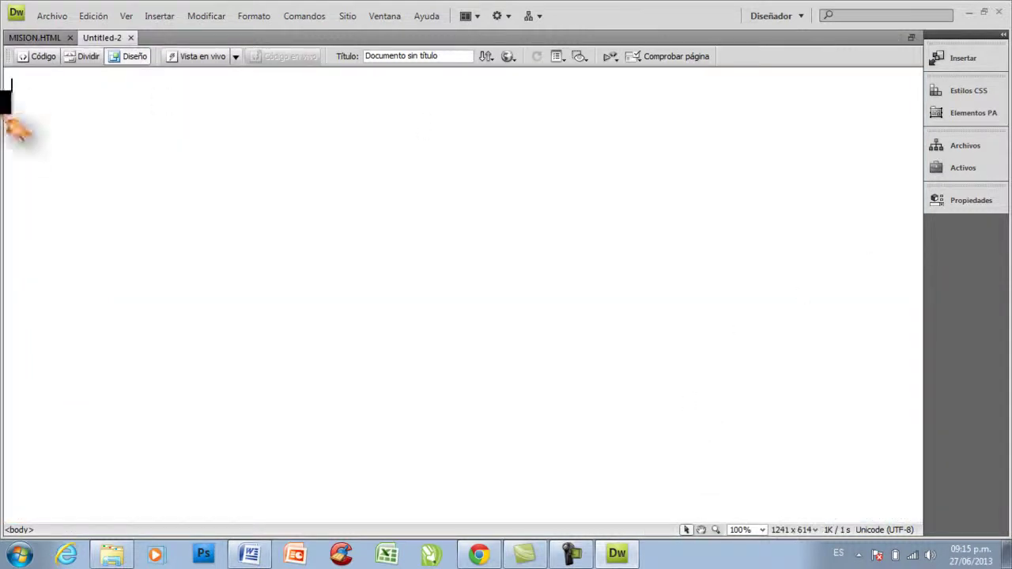
Set the page background image to walpaper-x3-studios and the text colour to #FFF.
click(962, 200)
click(630, 253)
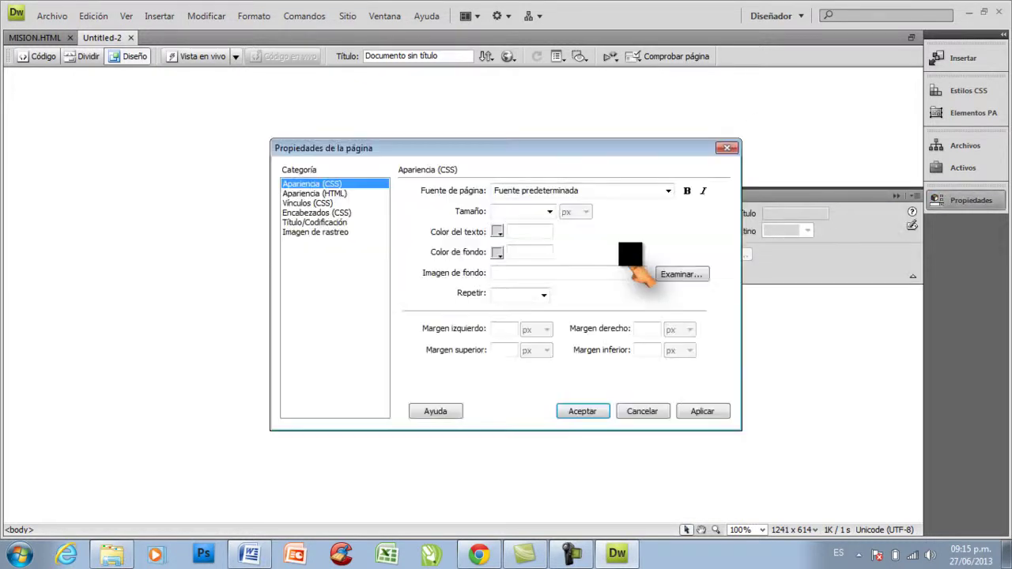
click(695, 268)
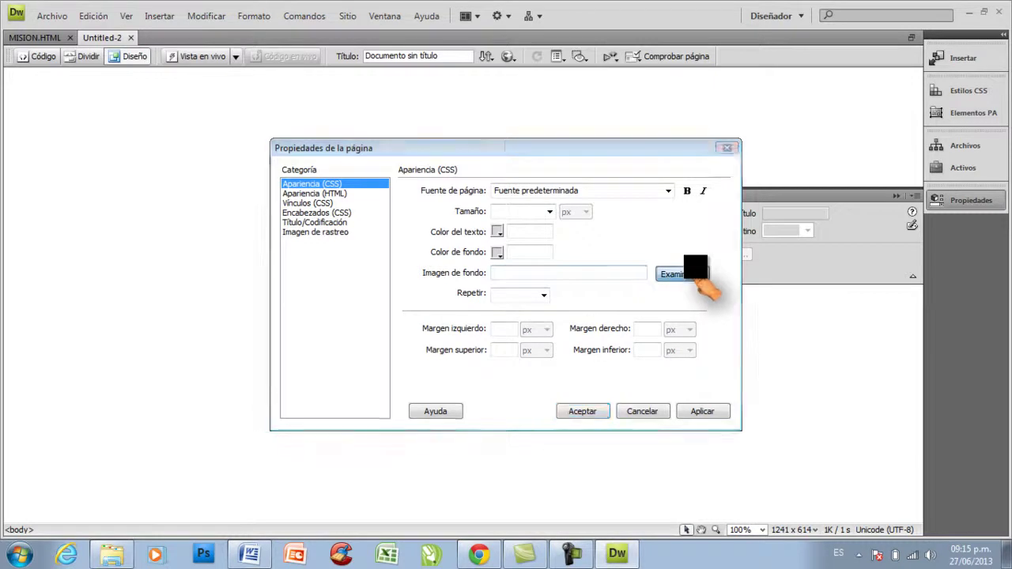
scroll(610, 337, down, 3)
scroll(610, 337, down, 5)
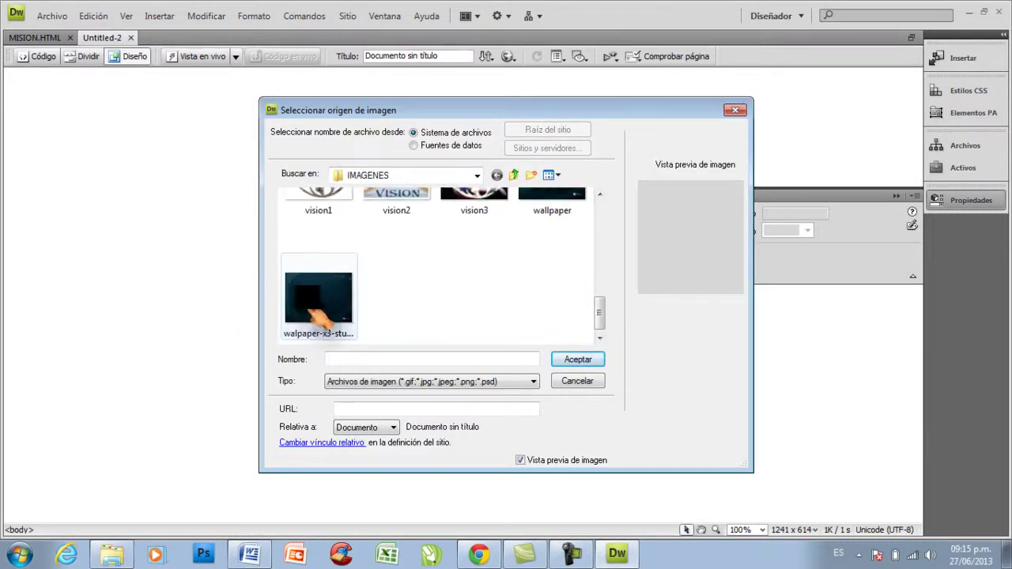
click(318, 315)
click(578, 360)
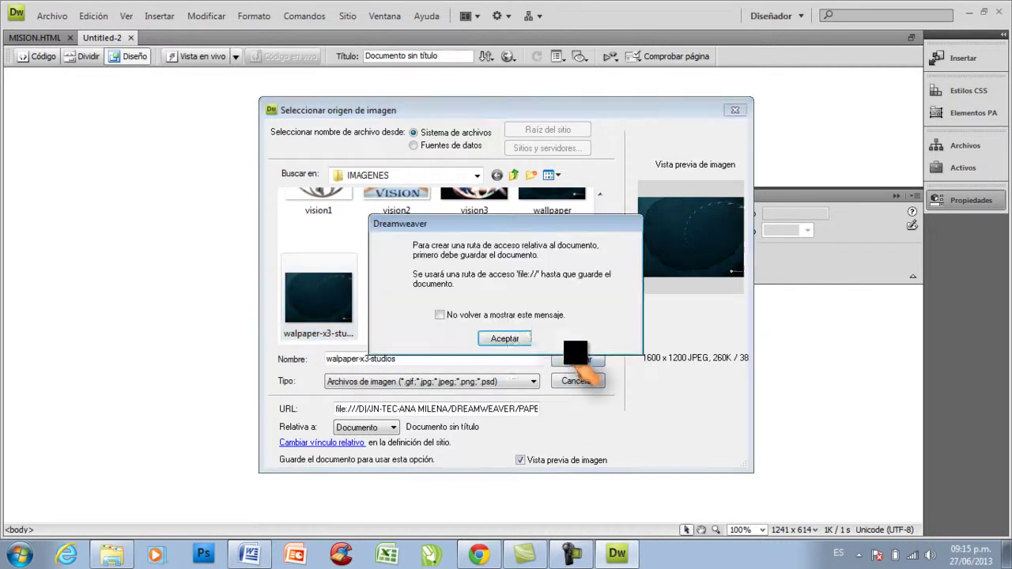
click(505, 336)
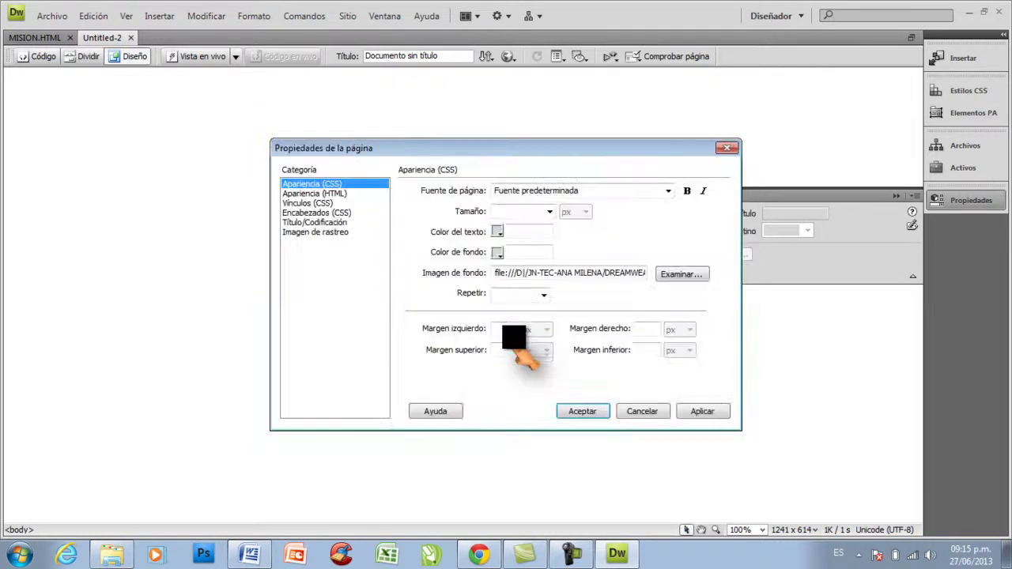
click(702, 411)
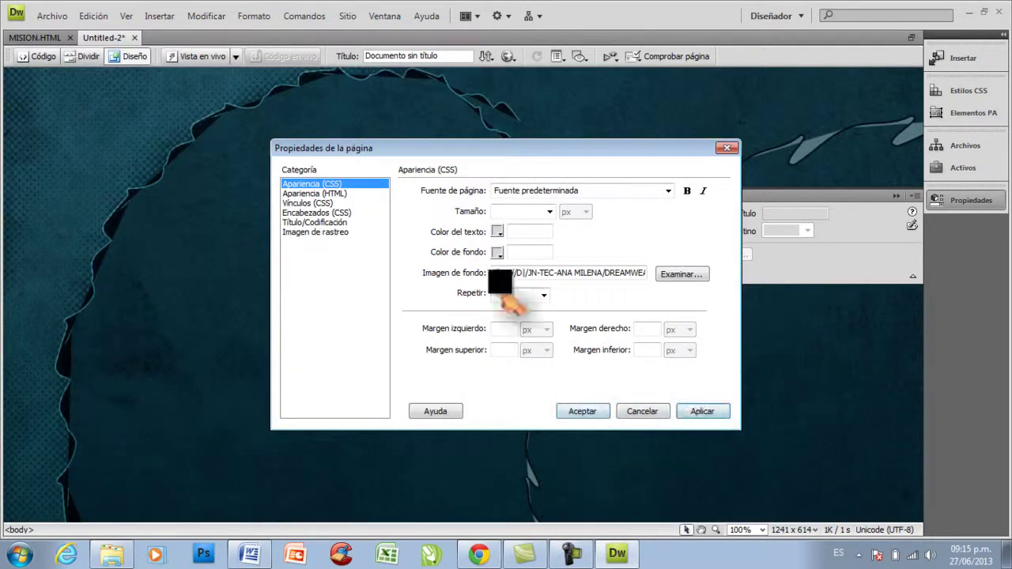
click(498, 231)
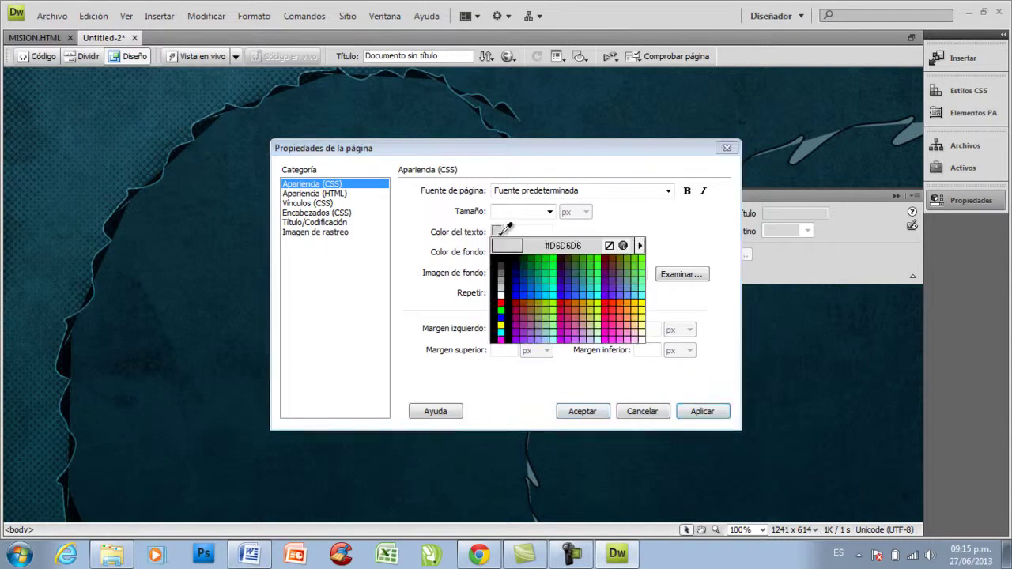
click(502, 295)
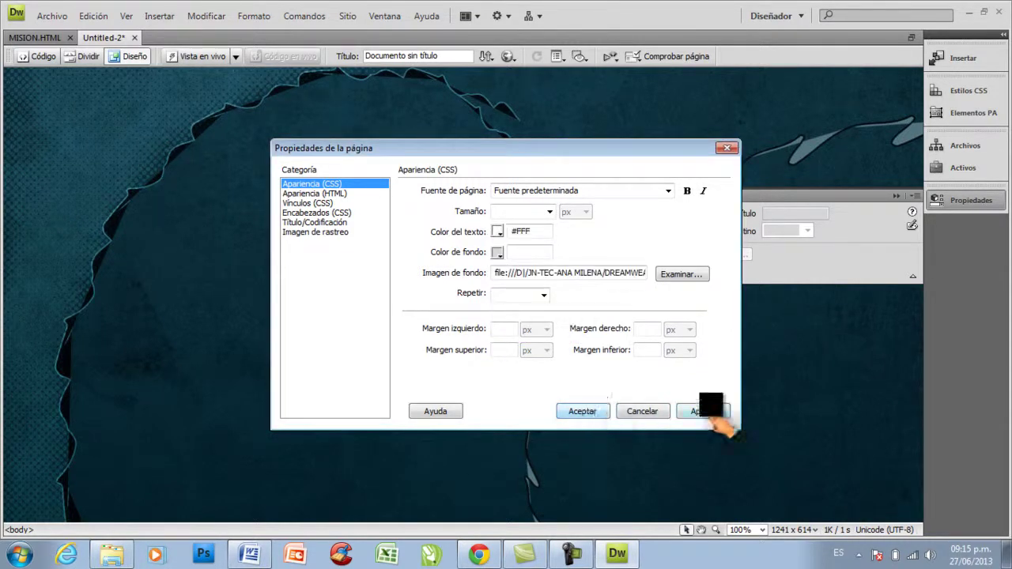
click(588, 411)
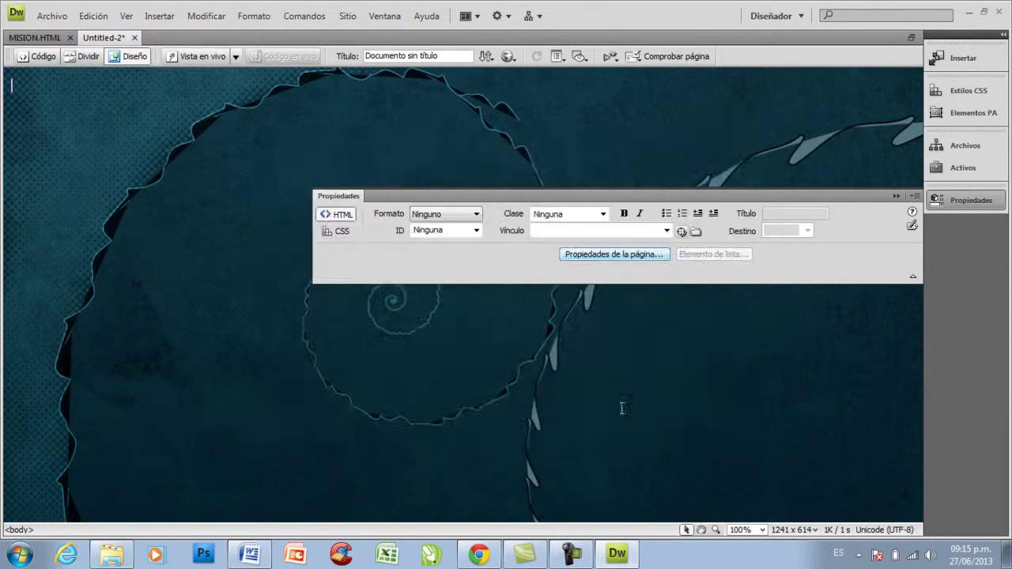
Insert a 1-row, 1-column table 950 pixels wide at the top of Untitled-2.
click(907, 208)
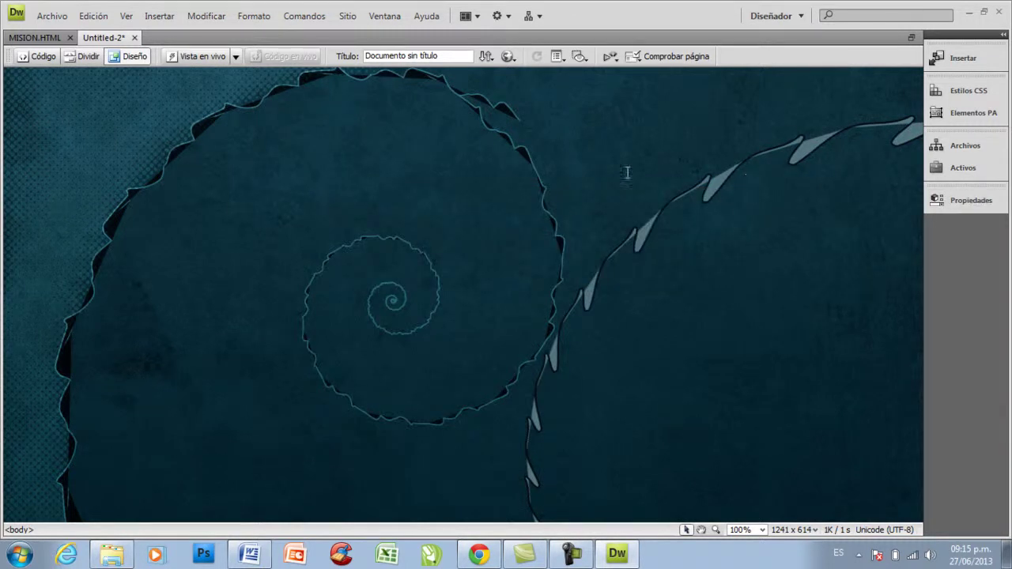
click(971, 63)
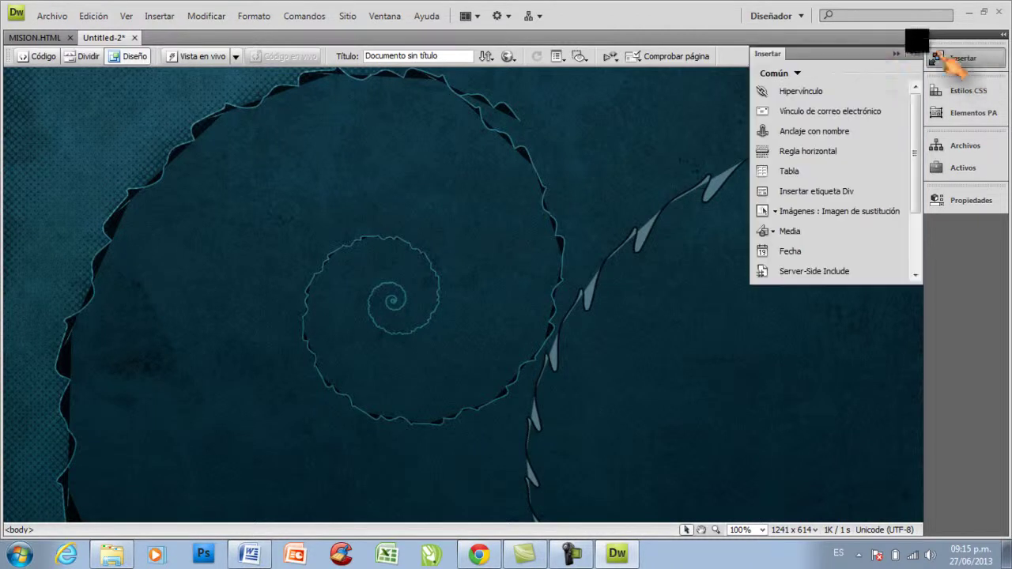
click(788, 173)
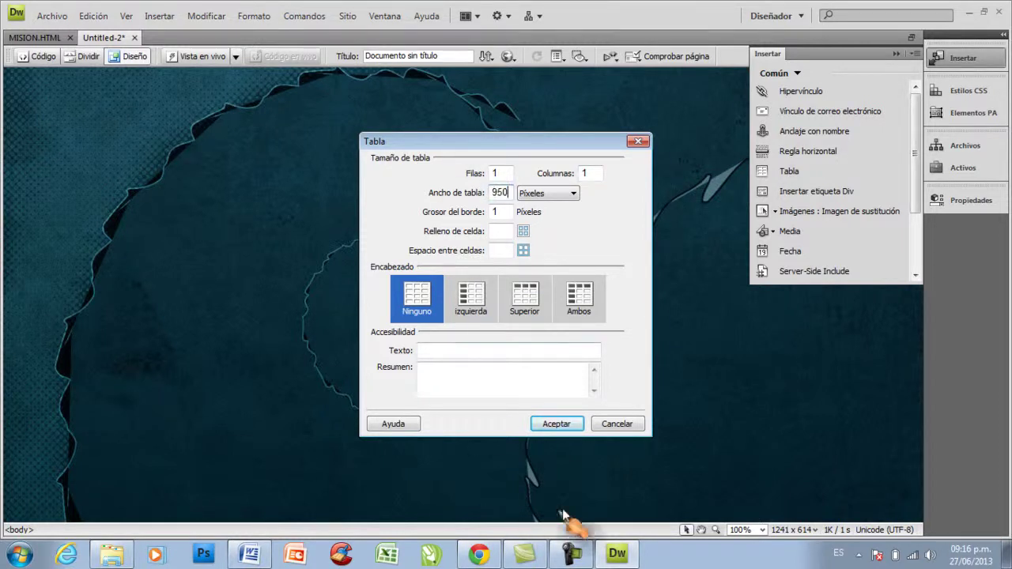
click(555, 424)
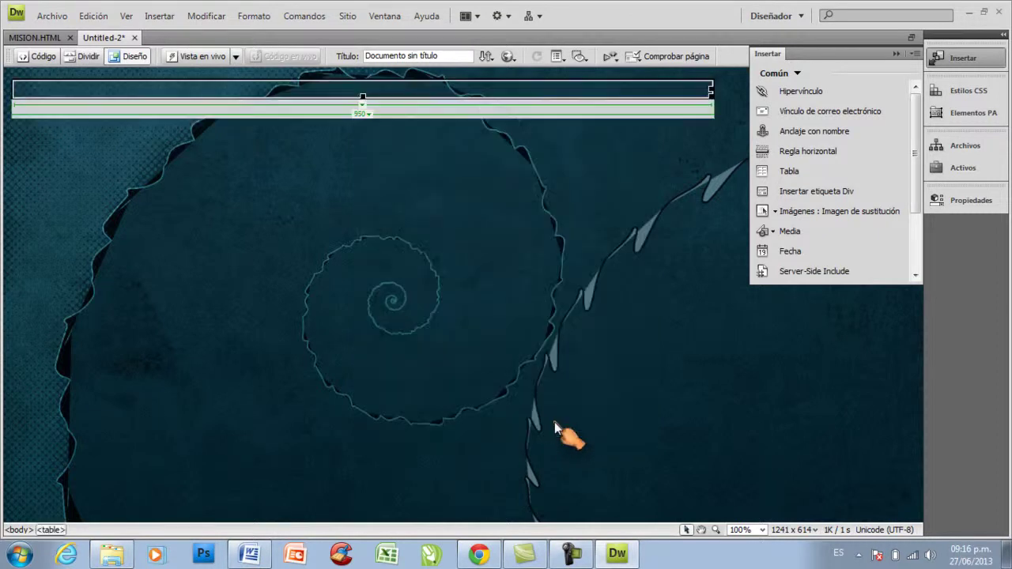
Insert the titulovision image from IMAGENES into the header table cell.
click(387, 92)
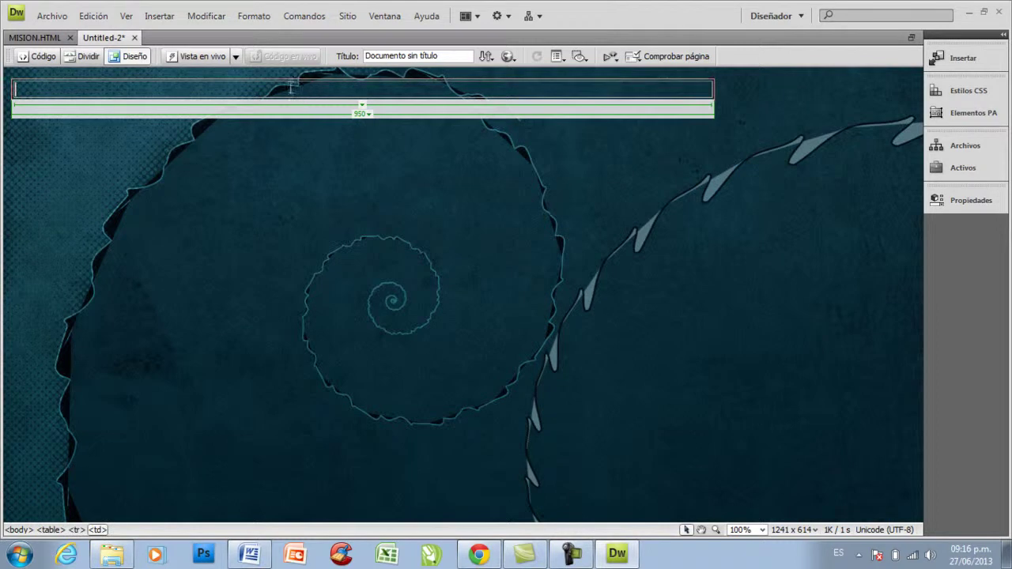
click(958, 60)
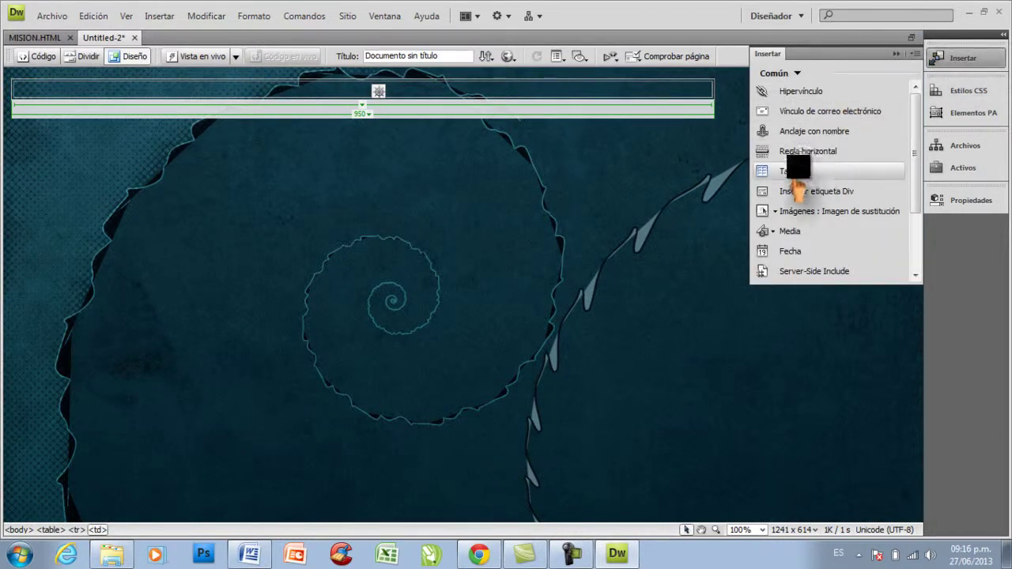
click(787, 213)
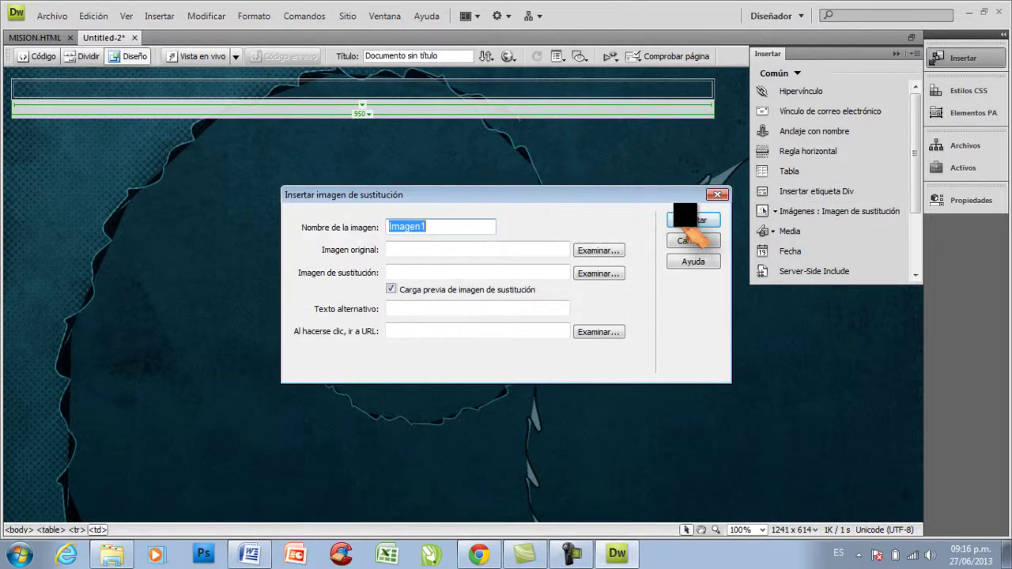
click(693, 240)
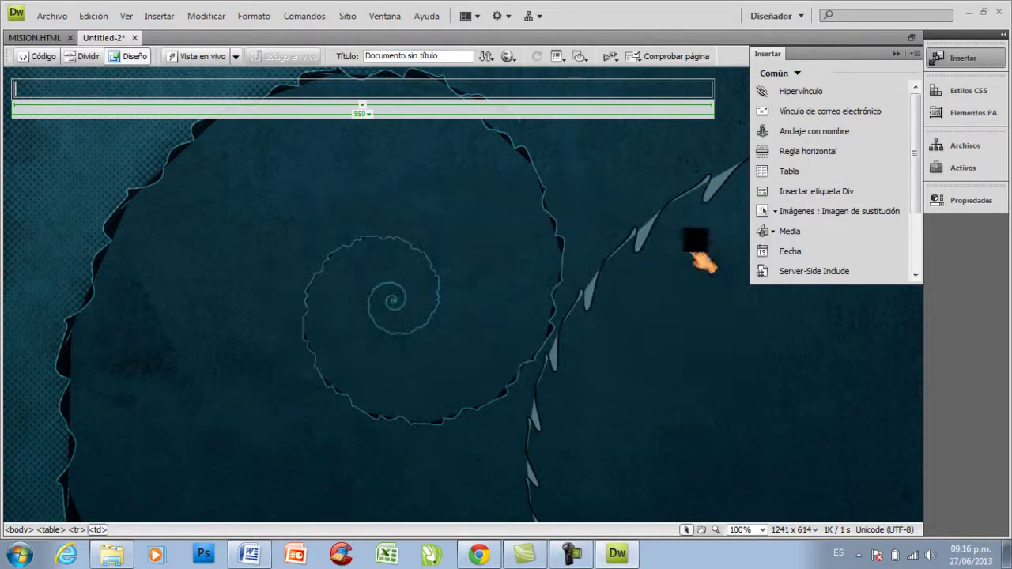
click(775, 211)
click(783, 231)
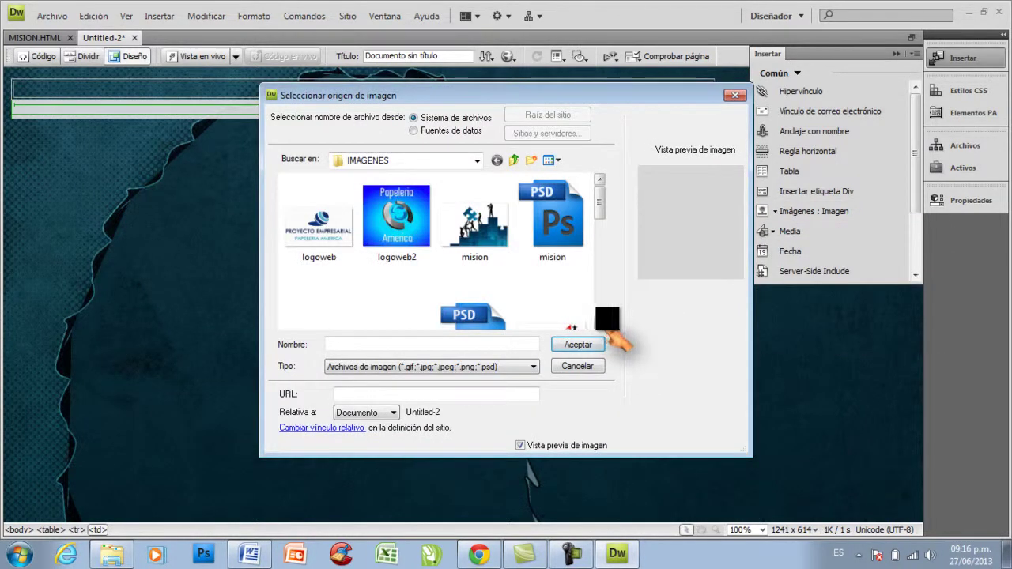
scroll(617, 338, down, 1)
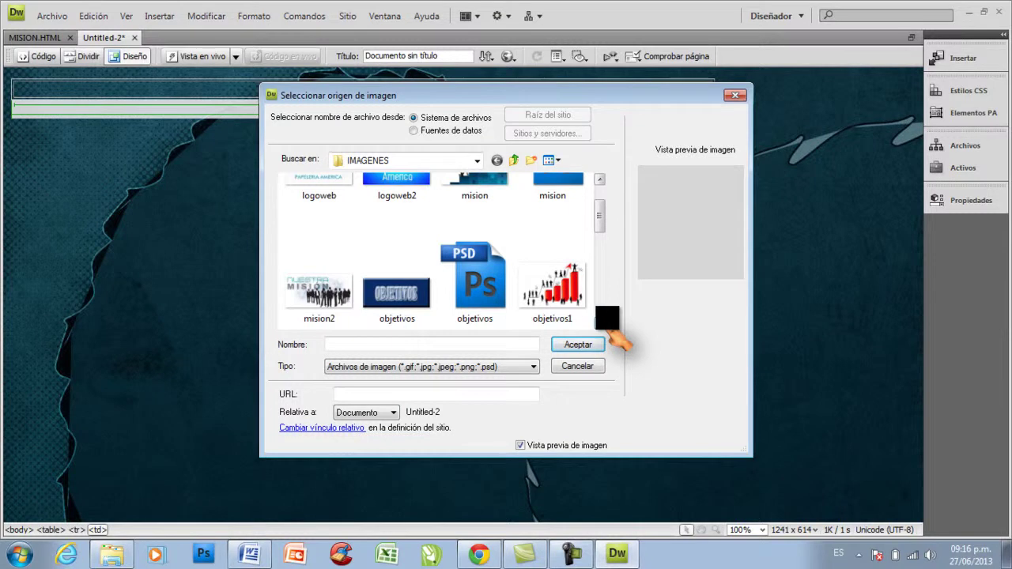
scroll(616, 338, down, 2)
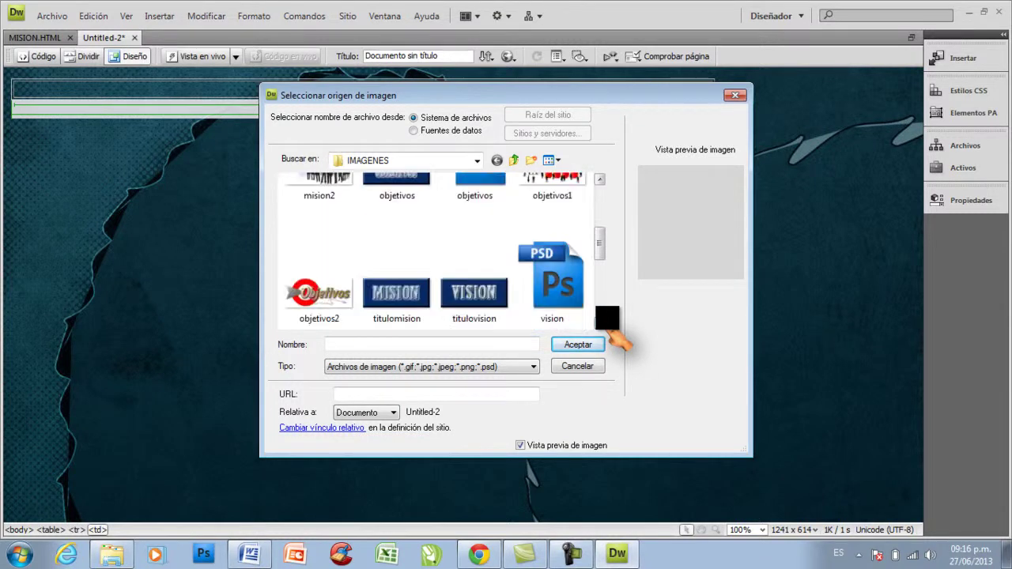
click(510, 318)
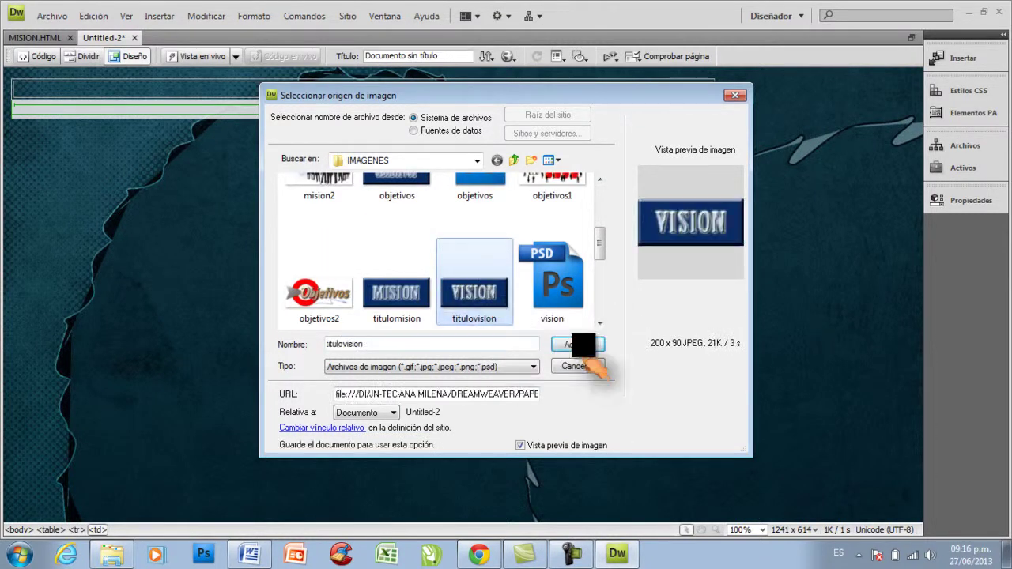
click(579, 344)
click(518, 322)
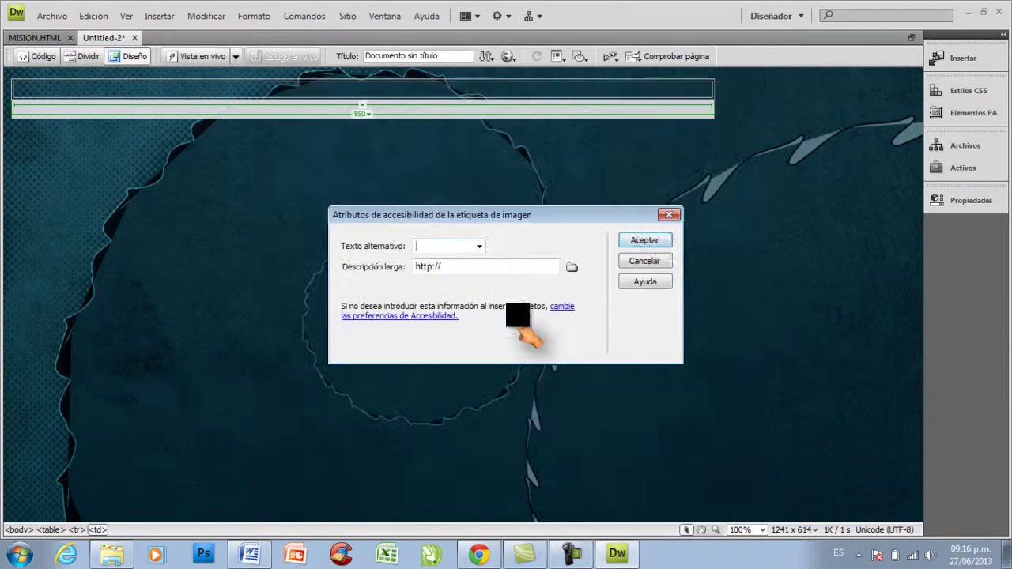
click(644, 236)
Centre the VISION image in the header cell.
click(209, 106)
right_click(176, 105)
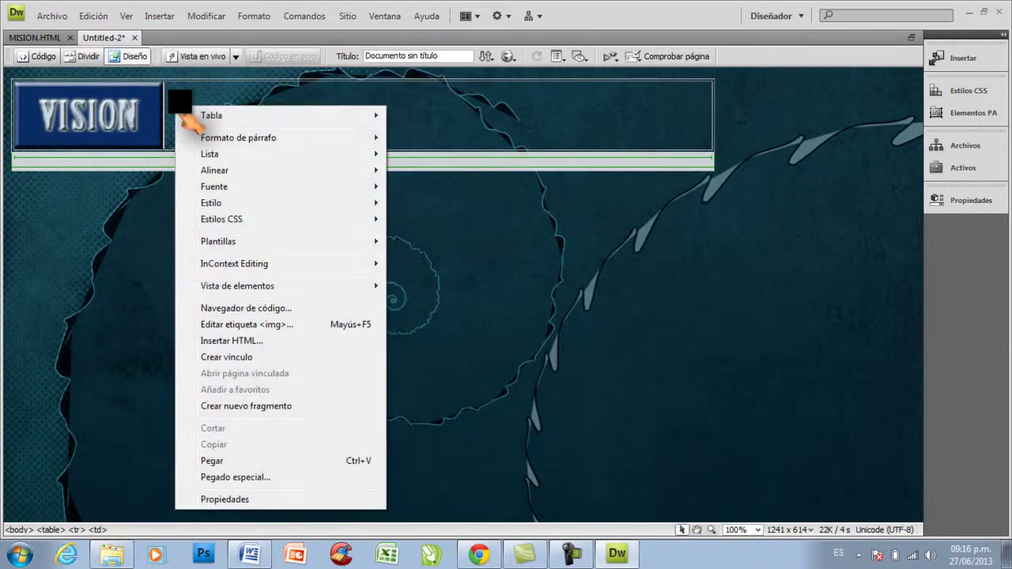
mouse_move(231, 169)
click(424, 184)
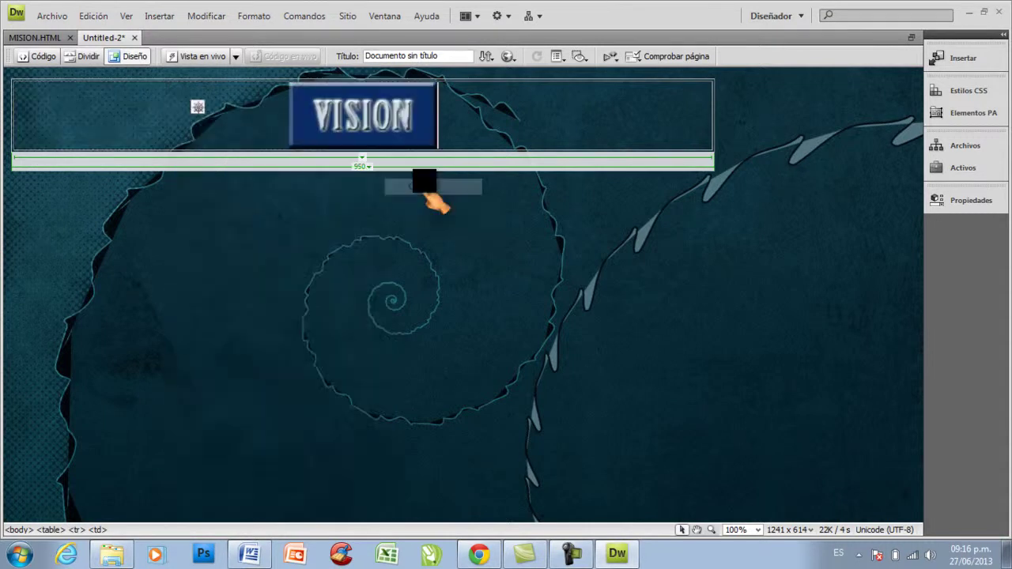
click(728, 148)
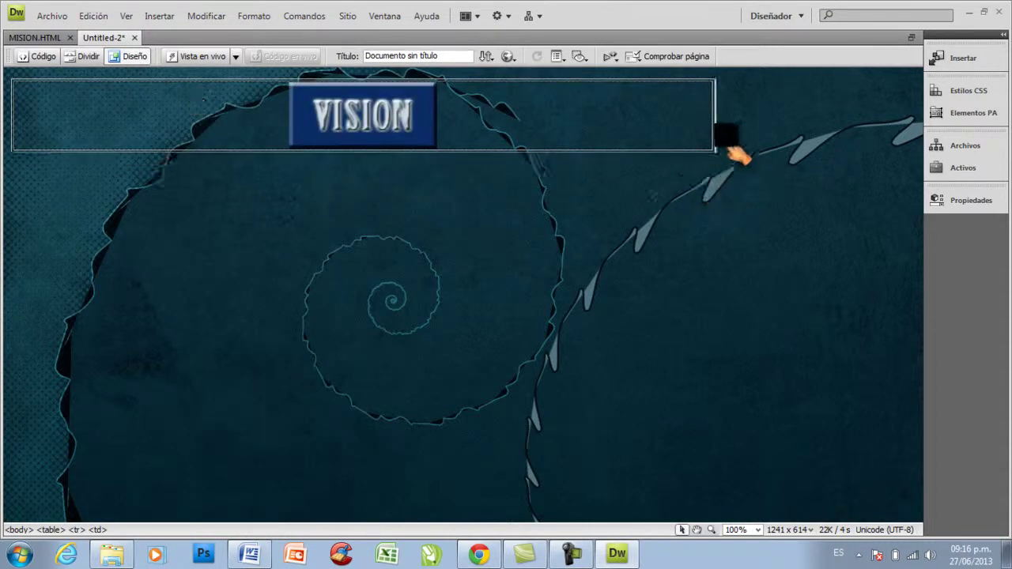
Add a 950-pixel, 1-row, 2-column table below the VISION header.
key(Return)
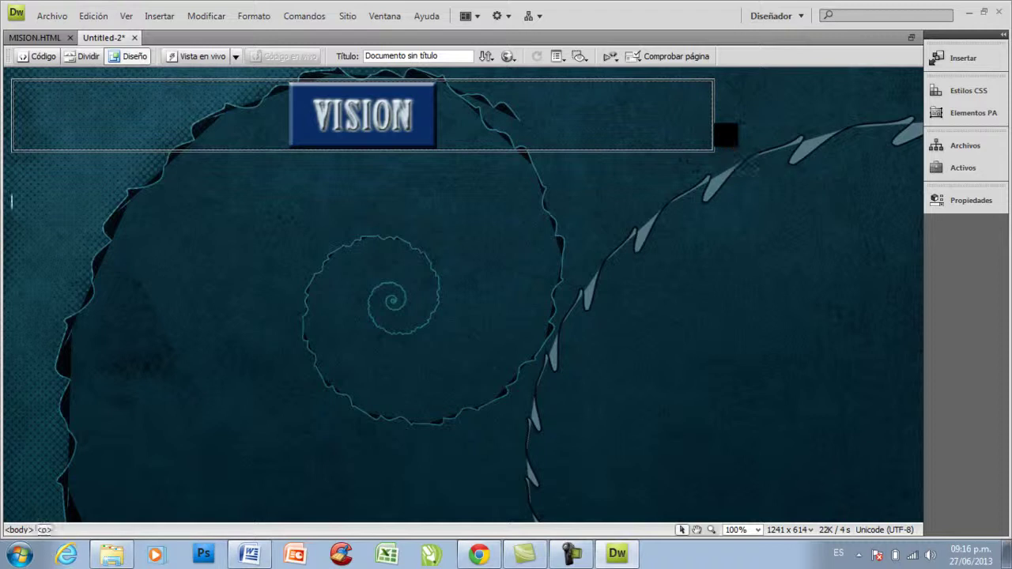
click(952, 58)
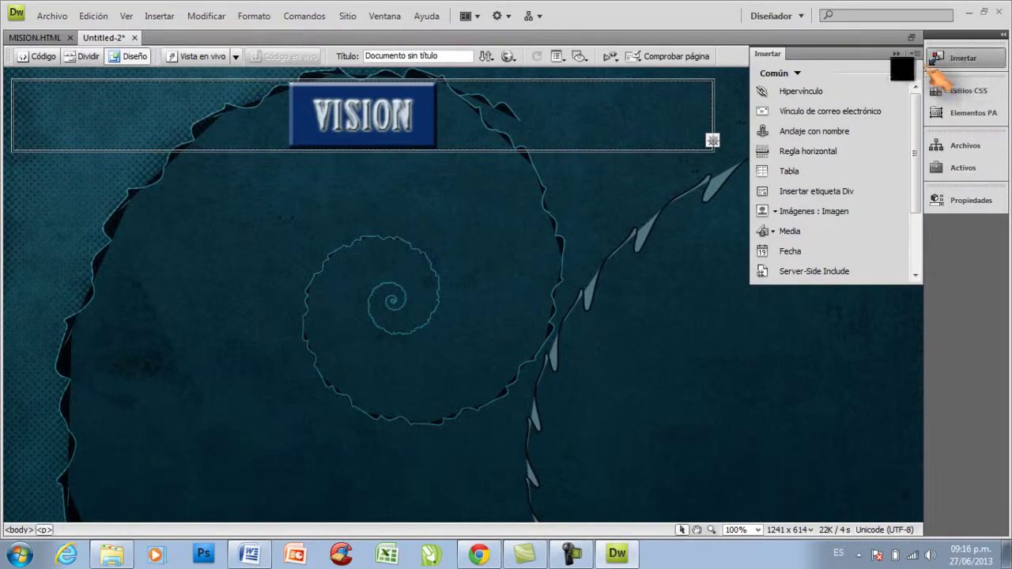
click(791, 171)
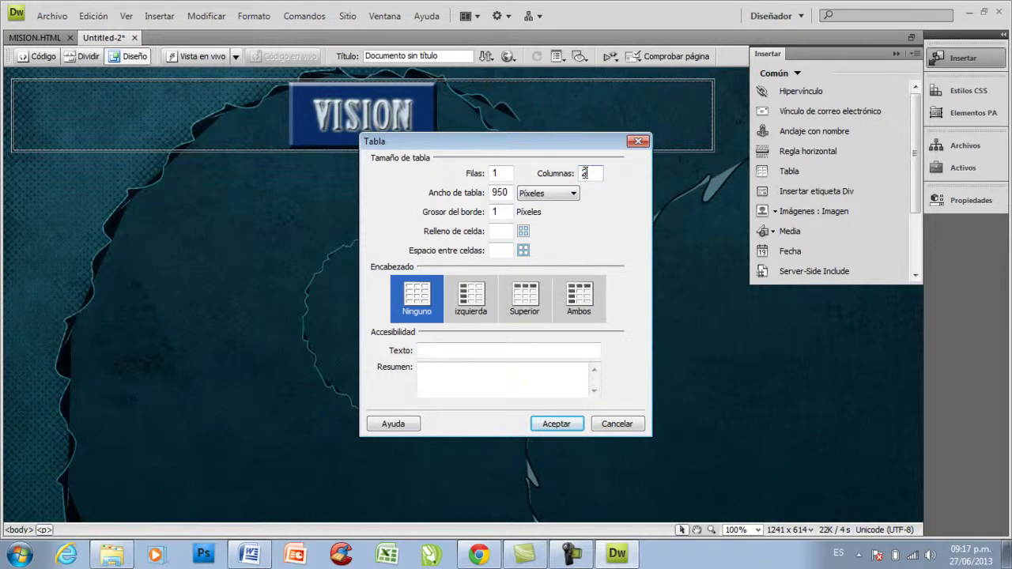
click(557, 426)
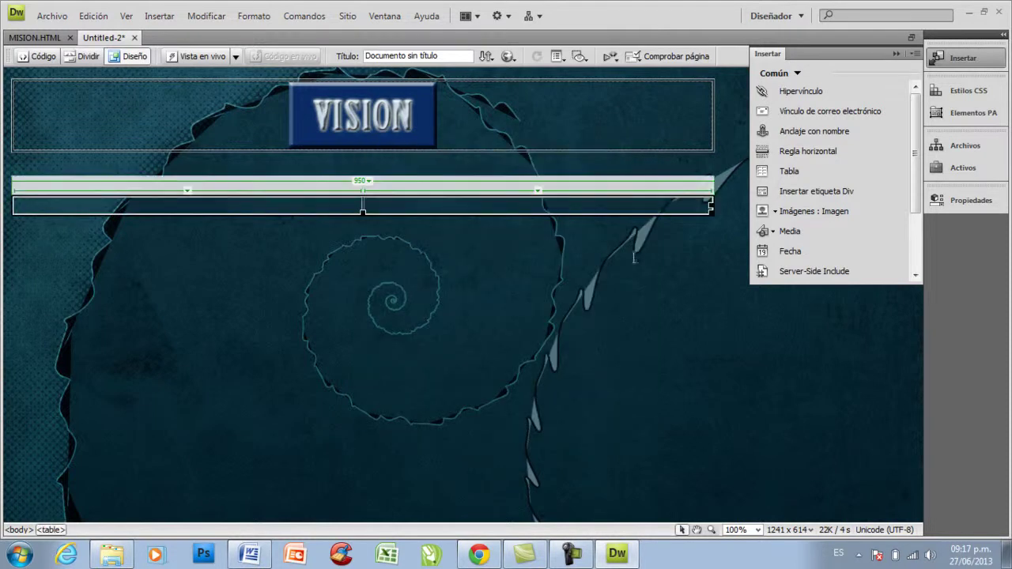
click(408, 207)
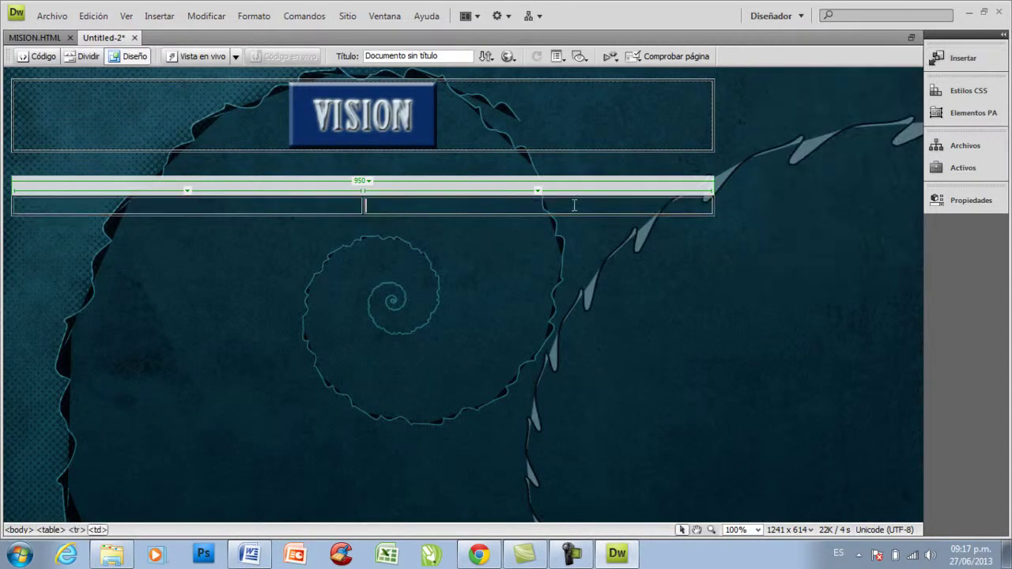
click(361, 205)
click(379, 203)
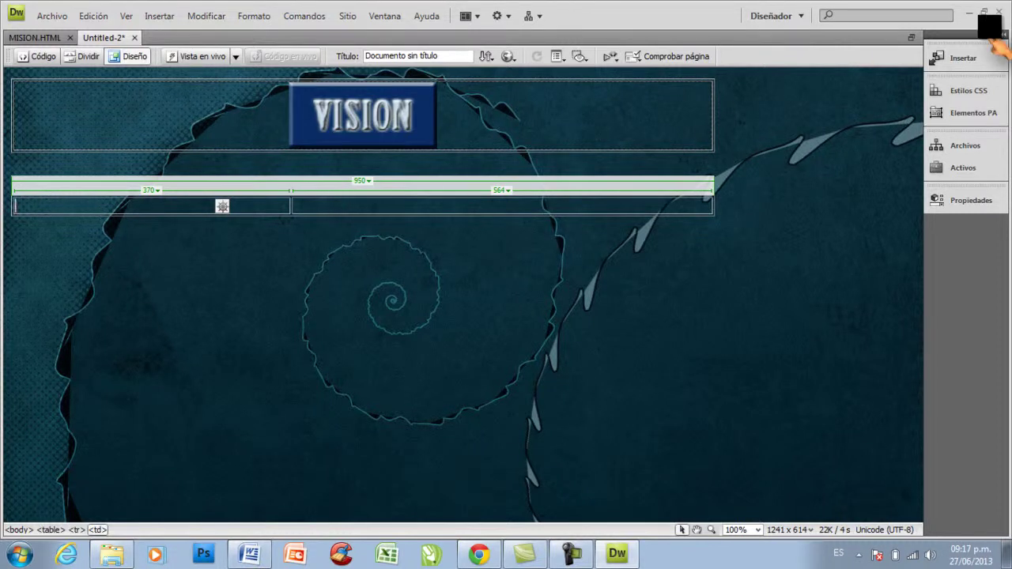
Start a rollover image in the left cell with vision2 as the original image.
click(980, 68)
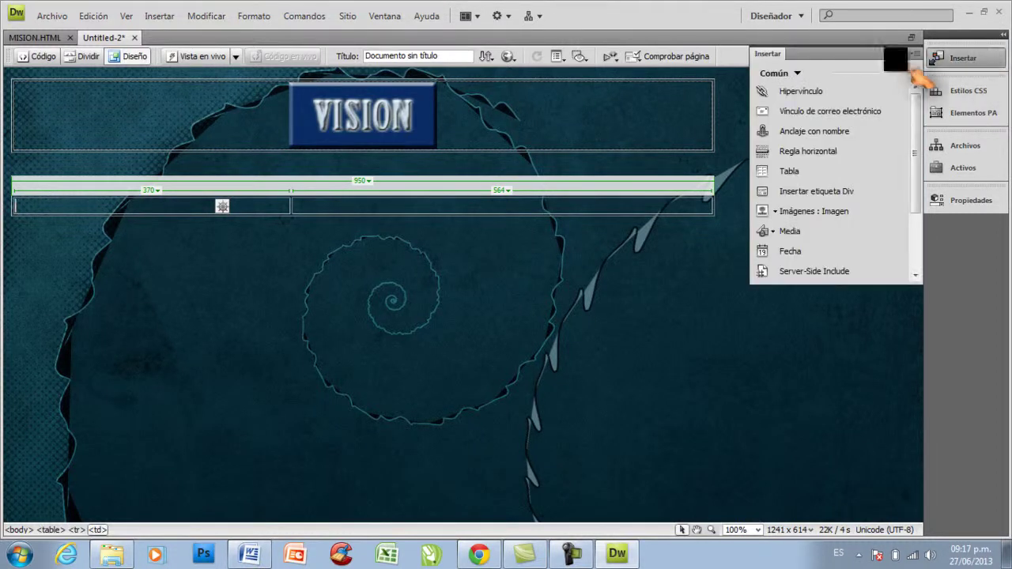
click(790, 211)
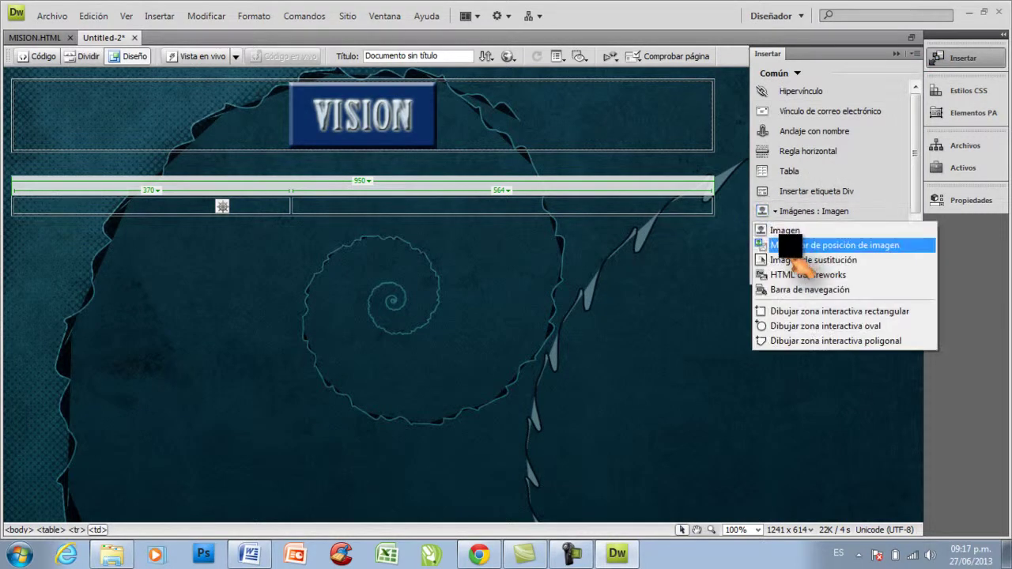
click(840, 266)
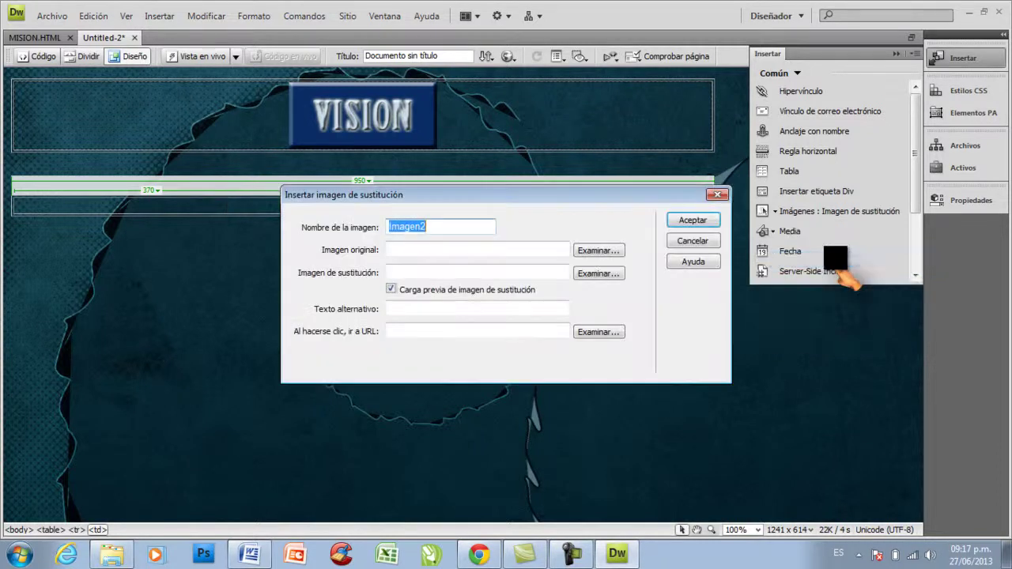
click(599, 250)
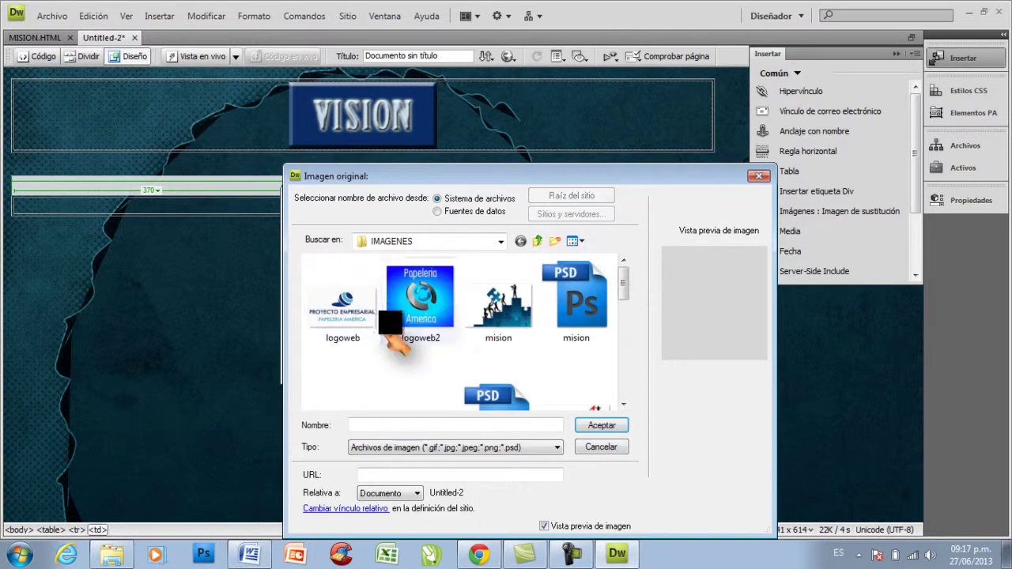
scroll(630, 399, down, 1)
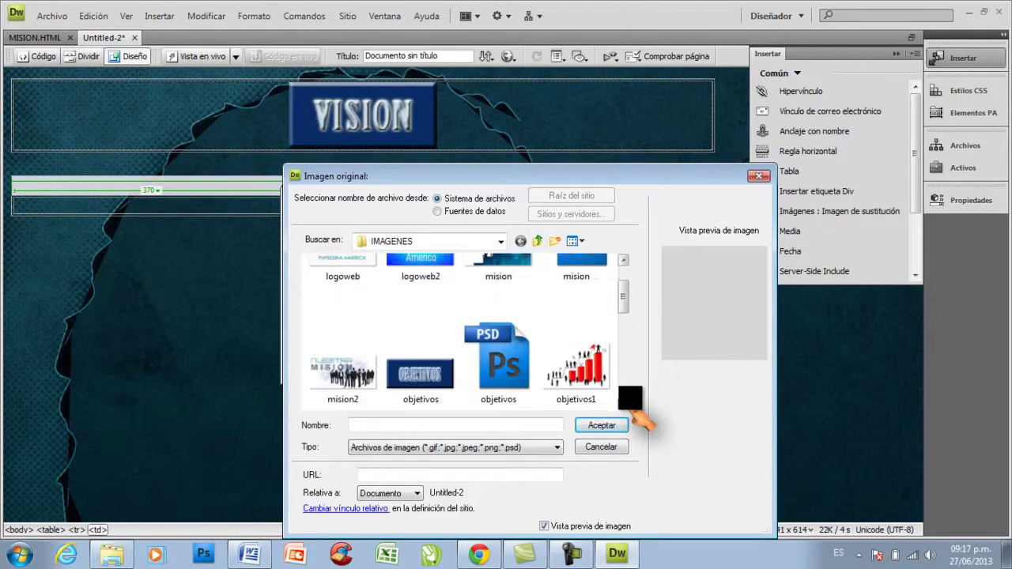
scroll(642, 419, down, 1)
scroll(642, 419, down, 3)
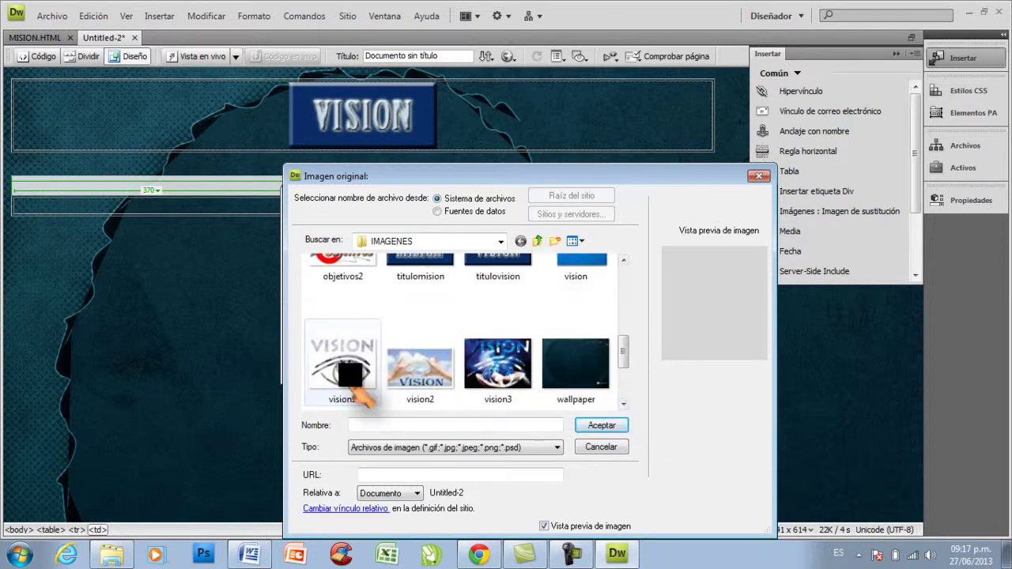
click(419, 372)
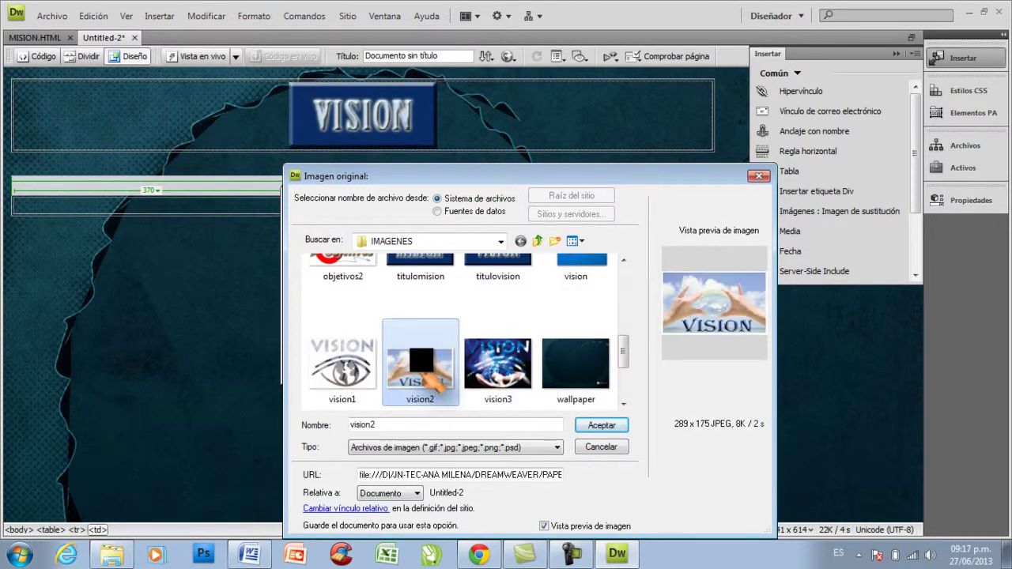
click(602, 426)
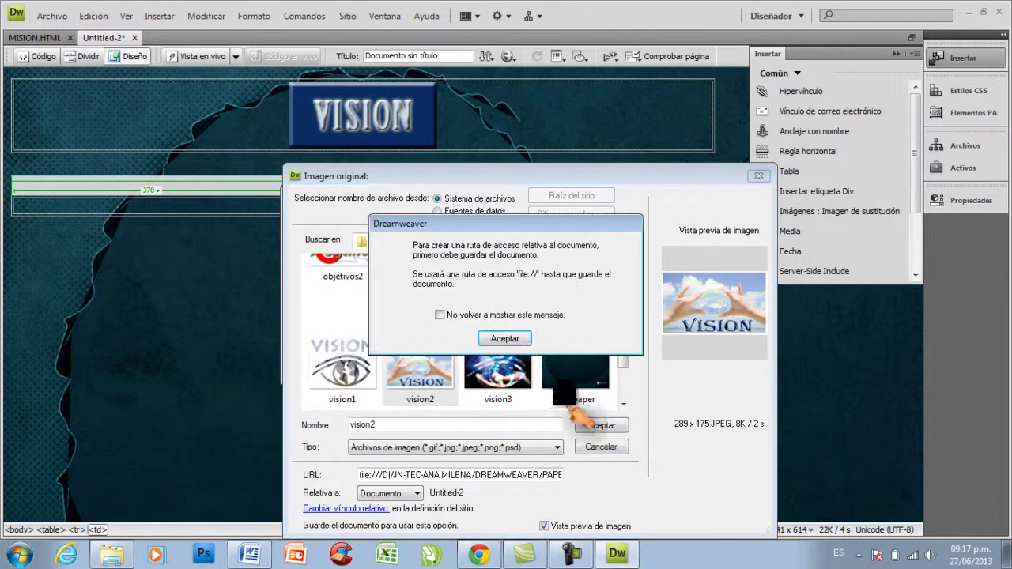
click(509, 339)
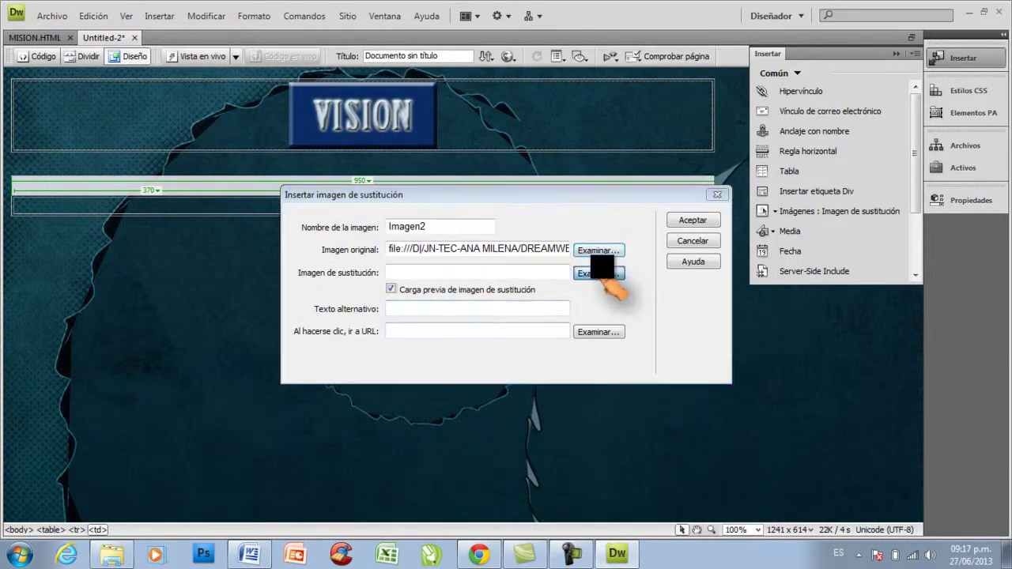
Set vision3 as the rollover image and insert it into the left cell.
click(598, 273)
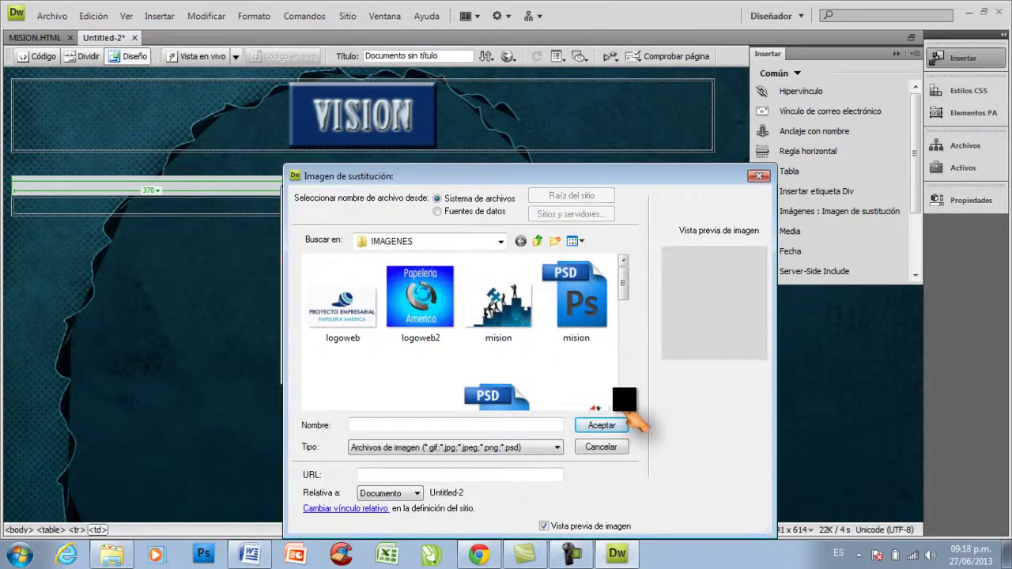
scroll(637, 421, down, 5)
scroll(632, 411, down, 3)
click(502, 304)
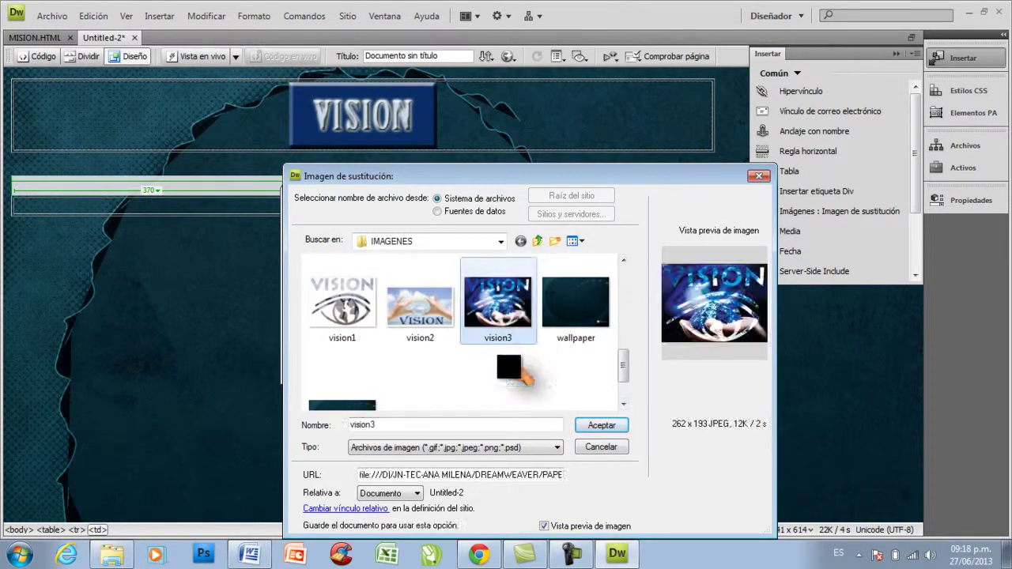
click(601, 425)
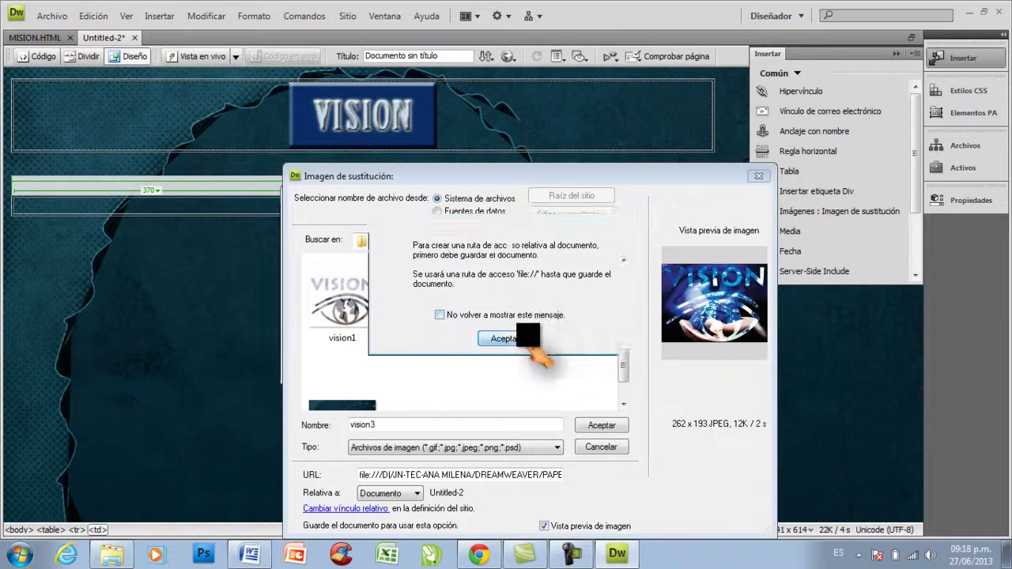
click(525, 340)
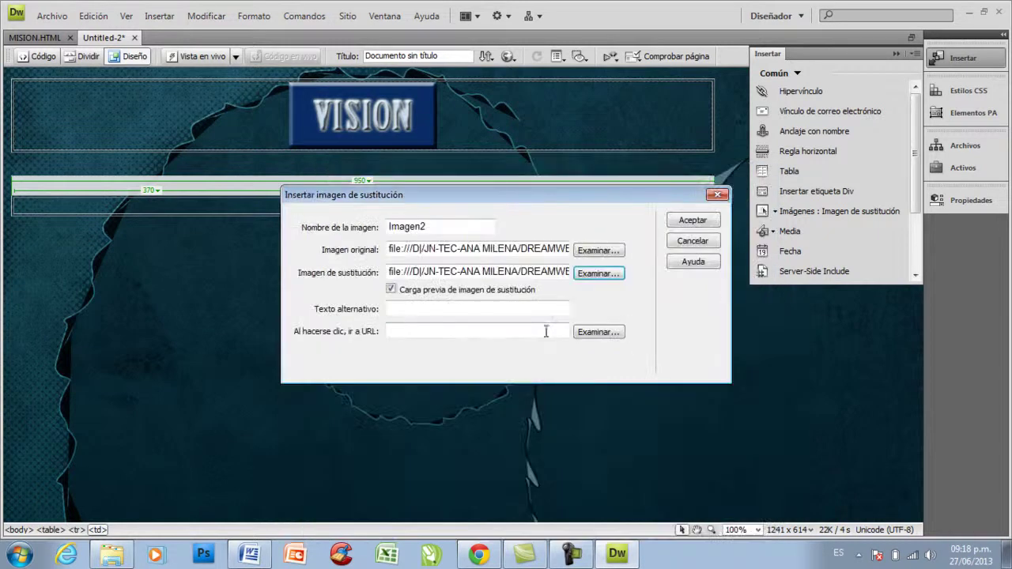
click(692, 220)
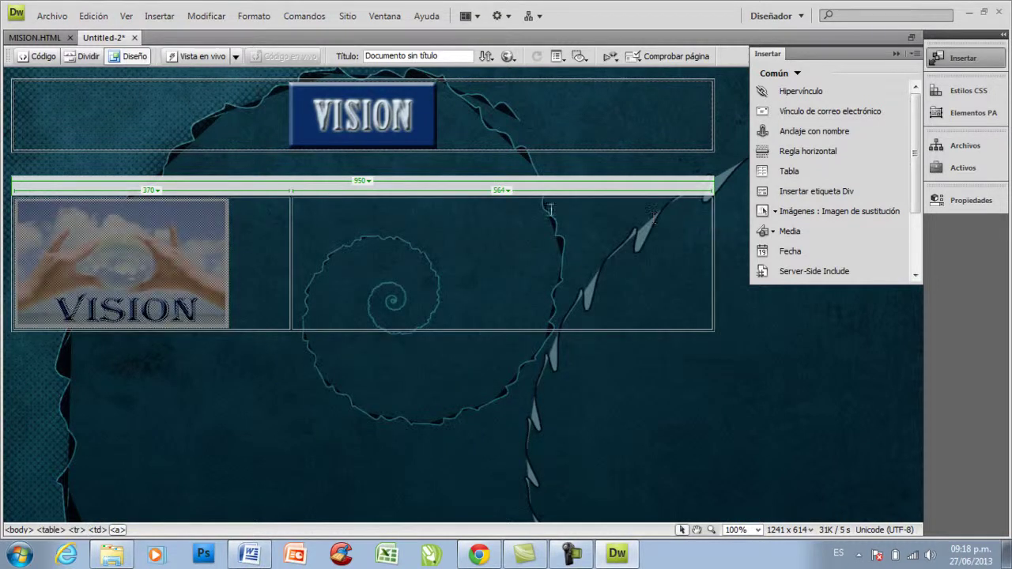
Enlarge the vision rollover image to nearly fill the left cell.
click(200, 292)
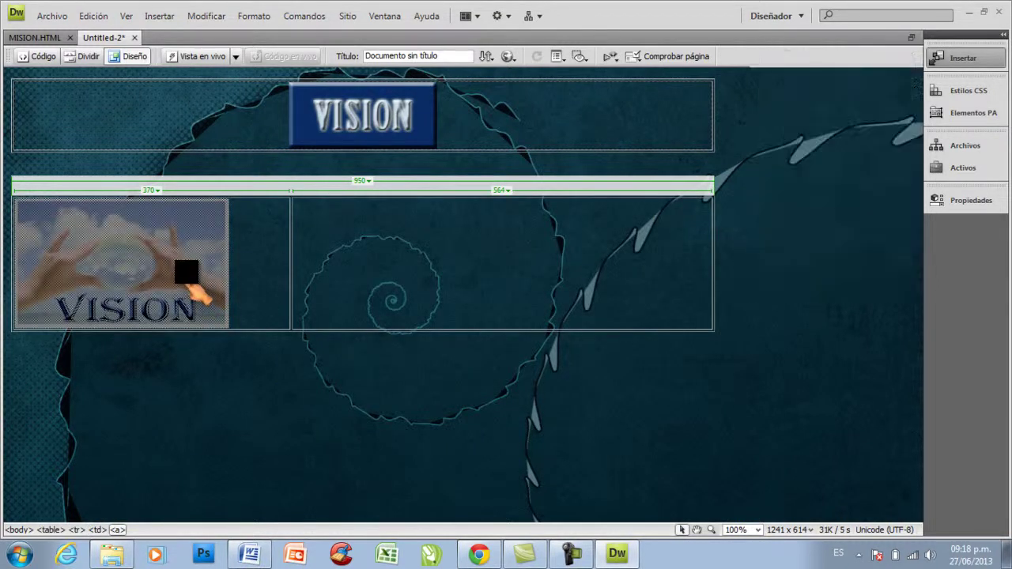
drag(233, 332, 290, 379)
click(330, 321)
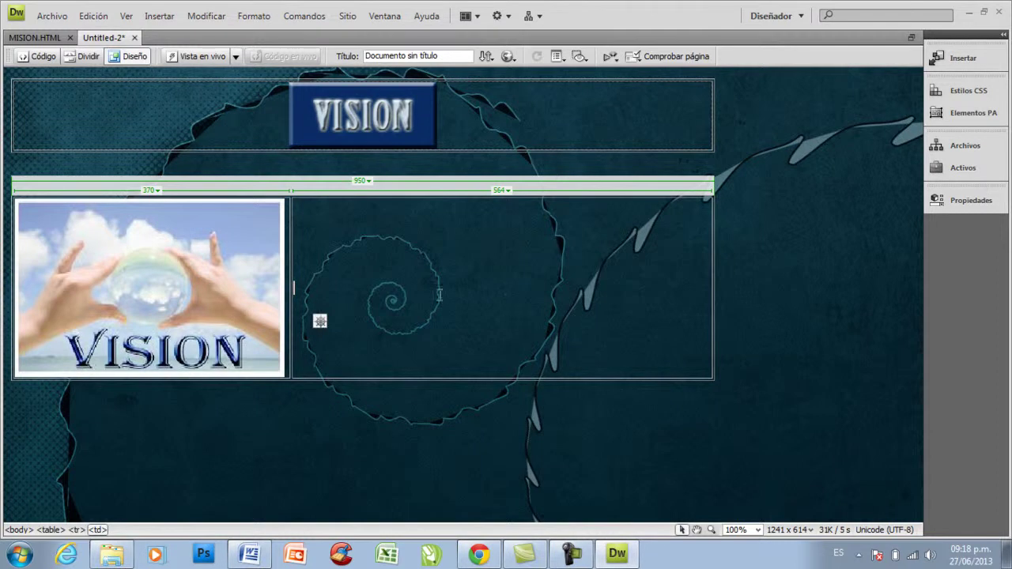
Set the right cell's alignment to centre.
key(BackSpace)
click(474, 251)
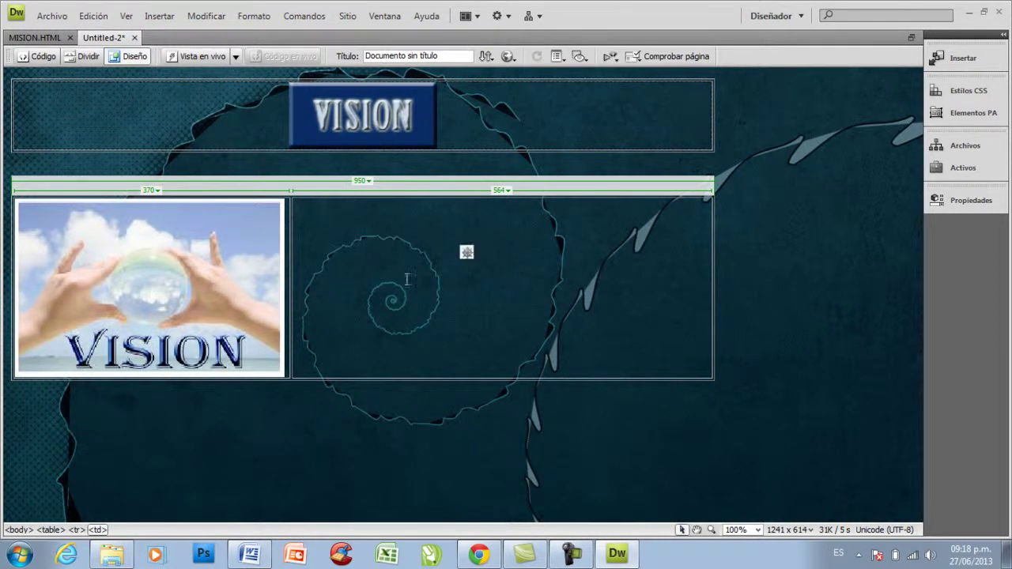
right_click(331, 286)
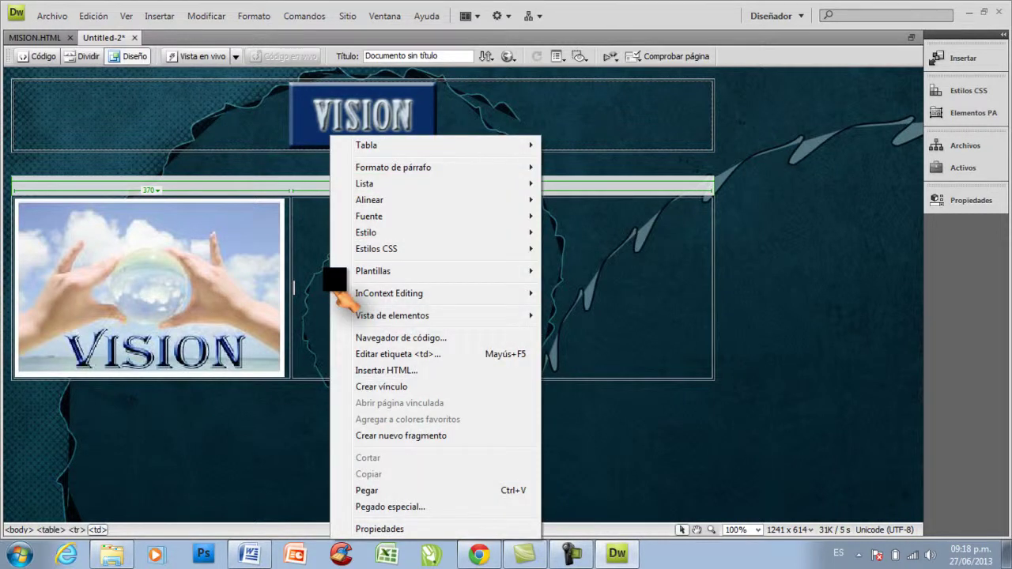
mouse_move(365, 199)
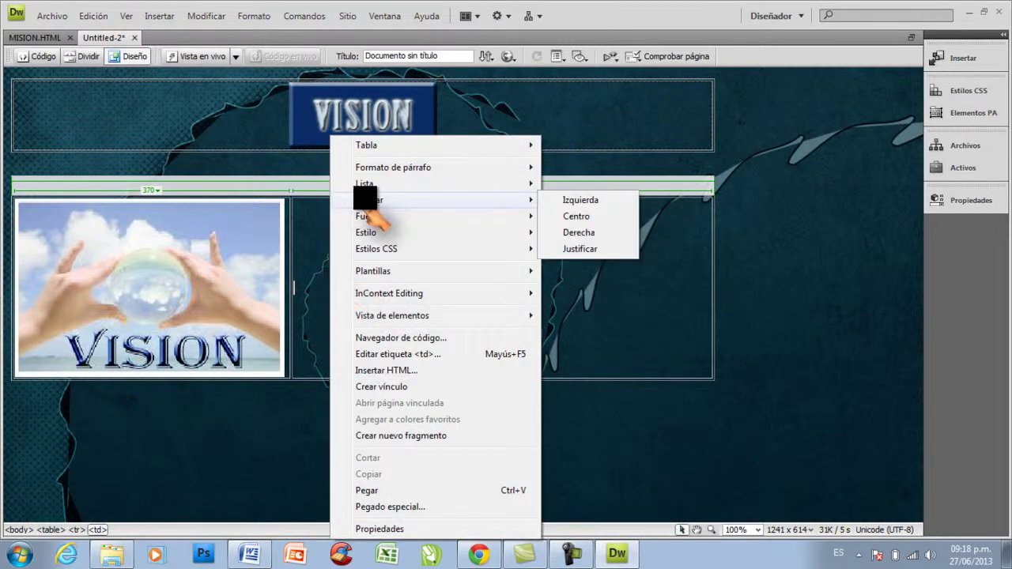
click(579, 216)
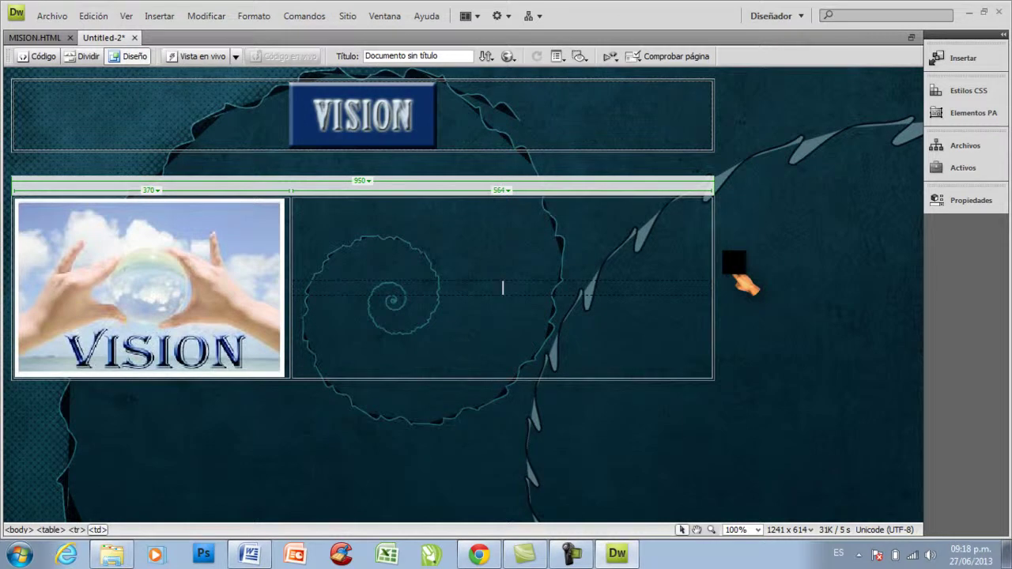
Type the vision paragraph's opening, 'Nuestra empresa en el término de cinco años, estará sostenible…'.
text(Nuestra empresa en el término de cinco años.)
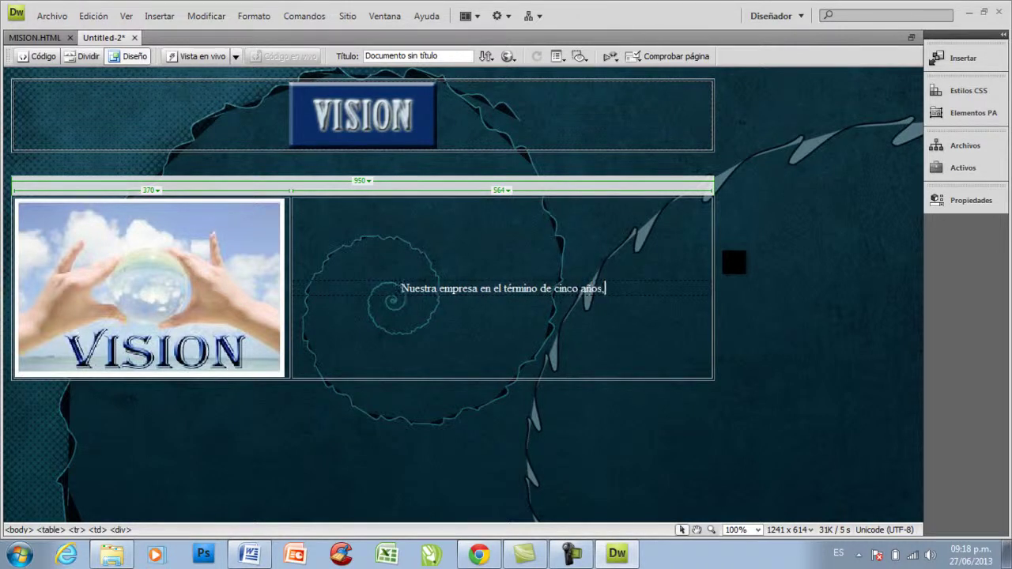
key(BackSpace)
text(, estará )
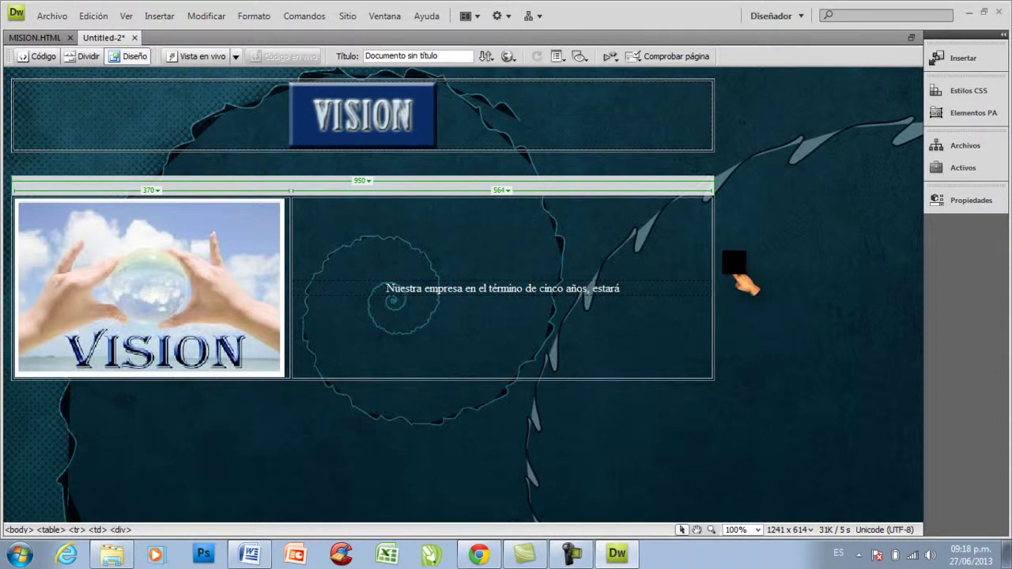
text(sostenib)
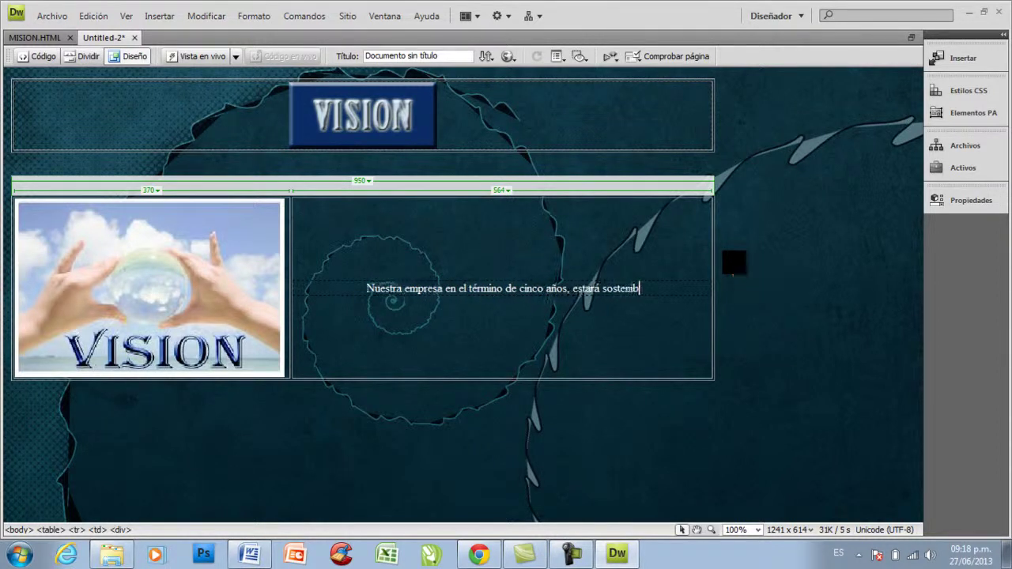
text(le con la )
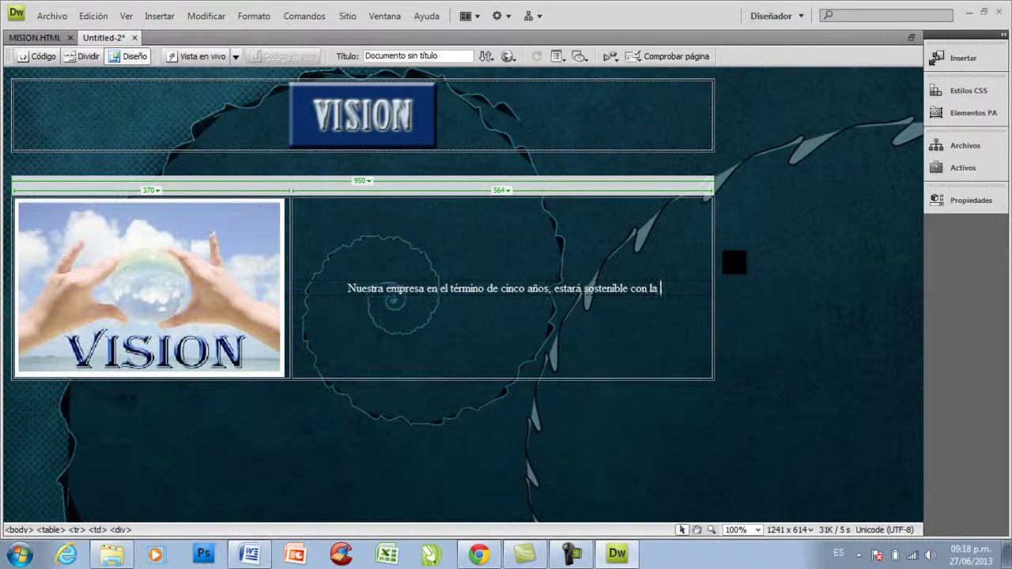
text(prestació)
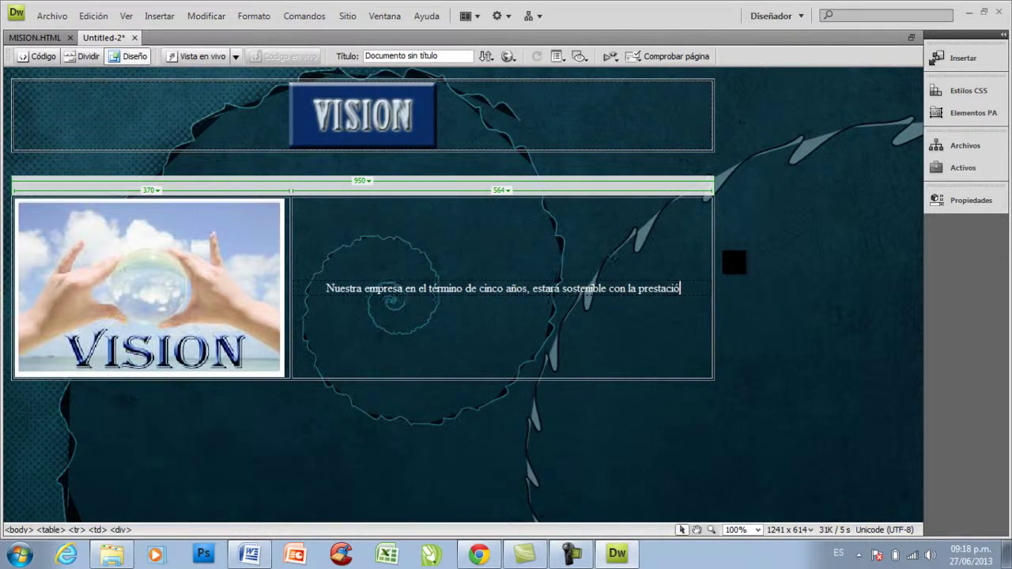
text(n de sus )
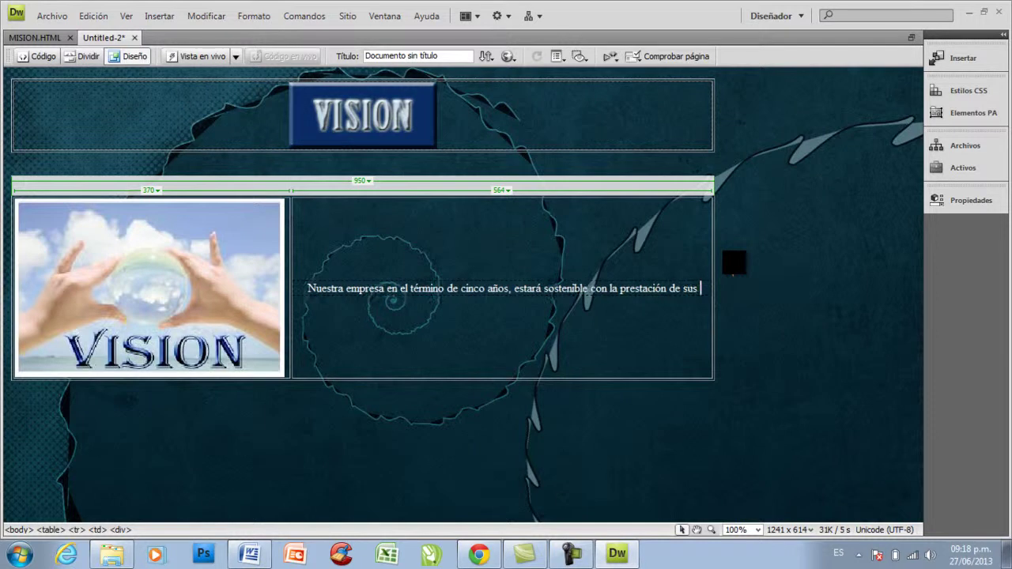
text(servicios y la venta de sus productos. l)
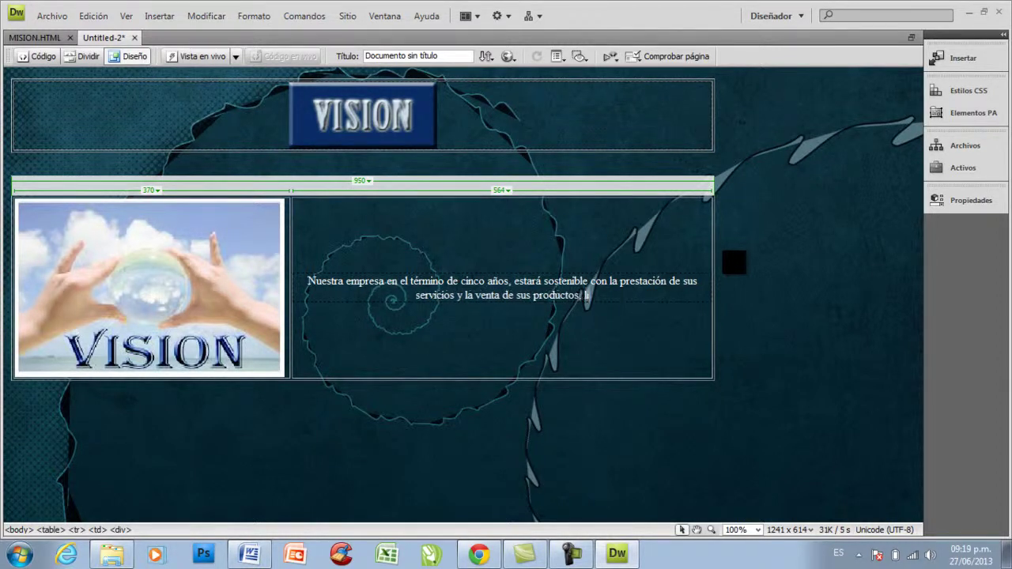
text(el mer)
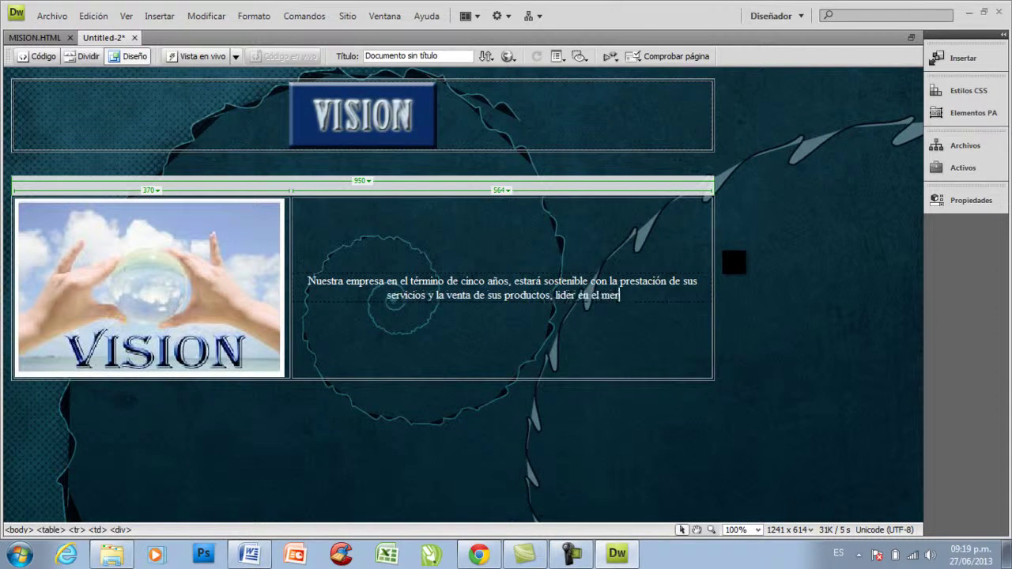
text(cado come)
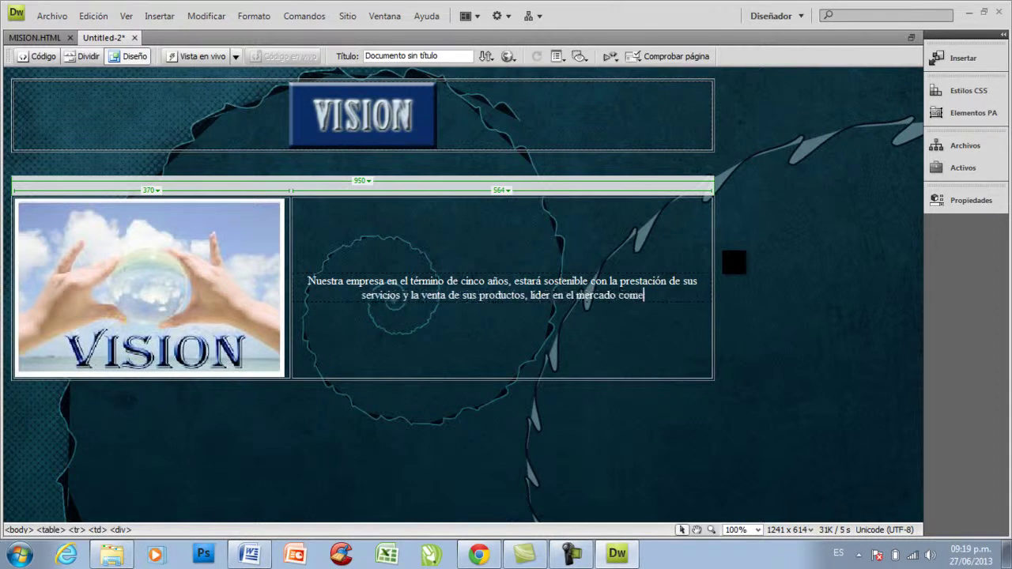
text(rcial con )
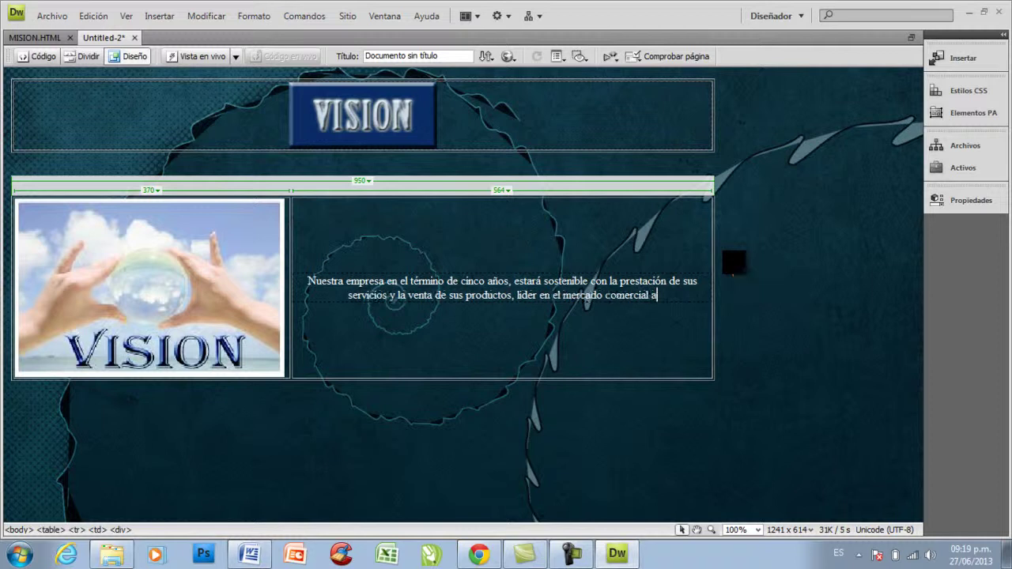
text(activid)
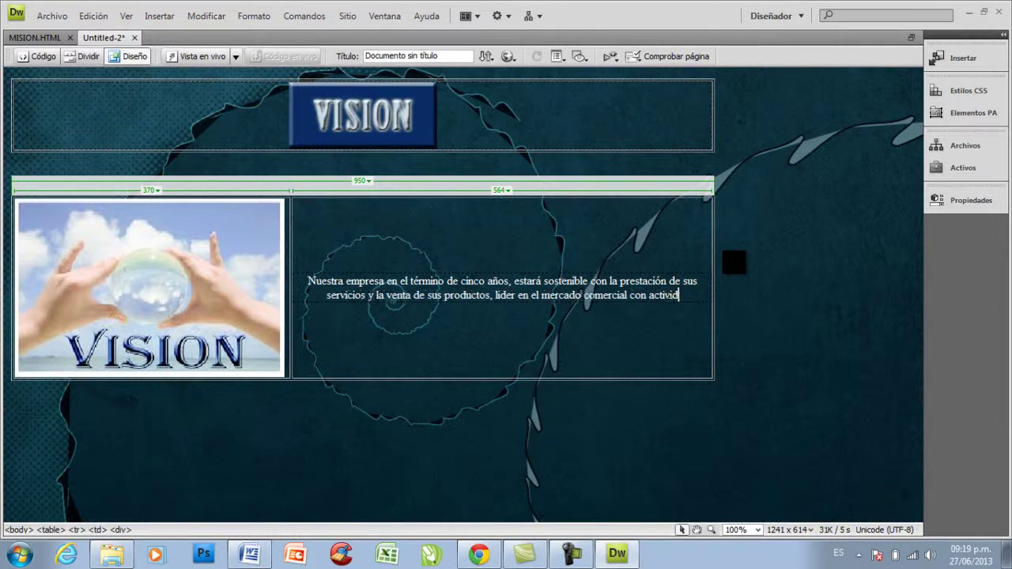
text(ad econ)
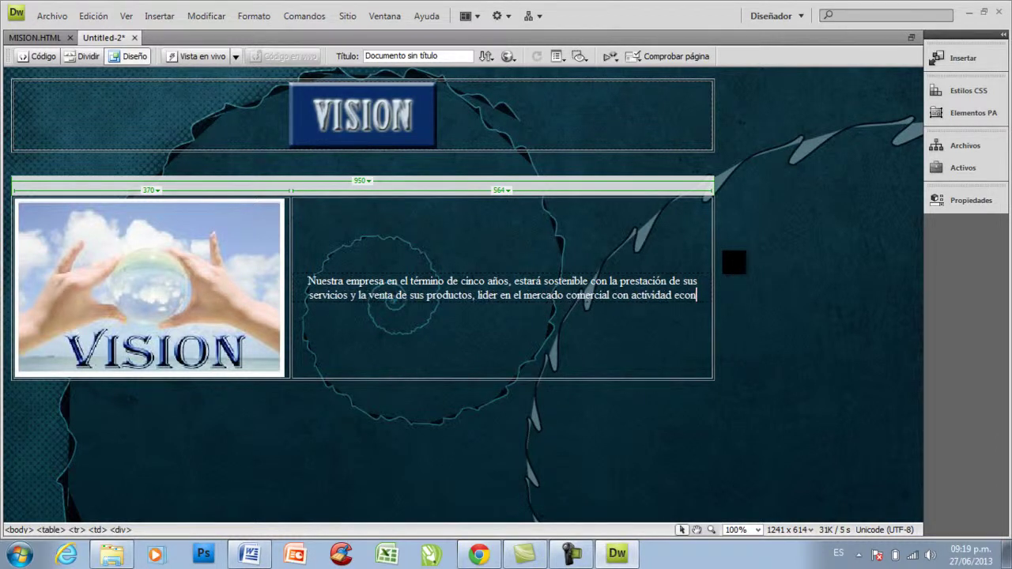
text(ómica relacion)
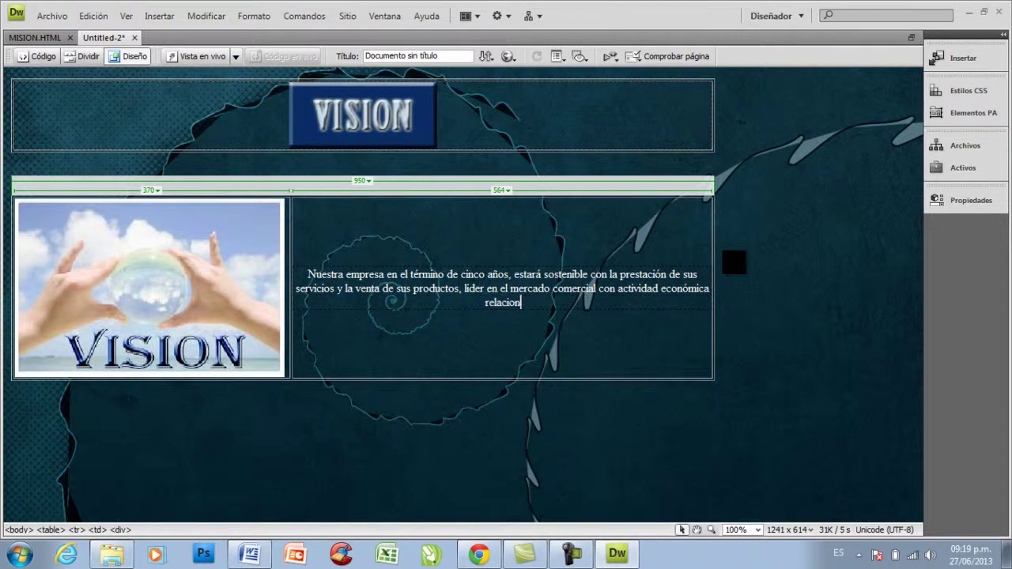
text(ada con todo el suministro de art)
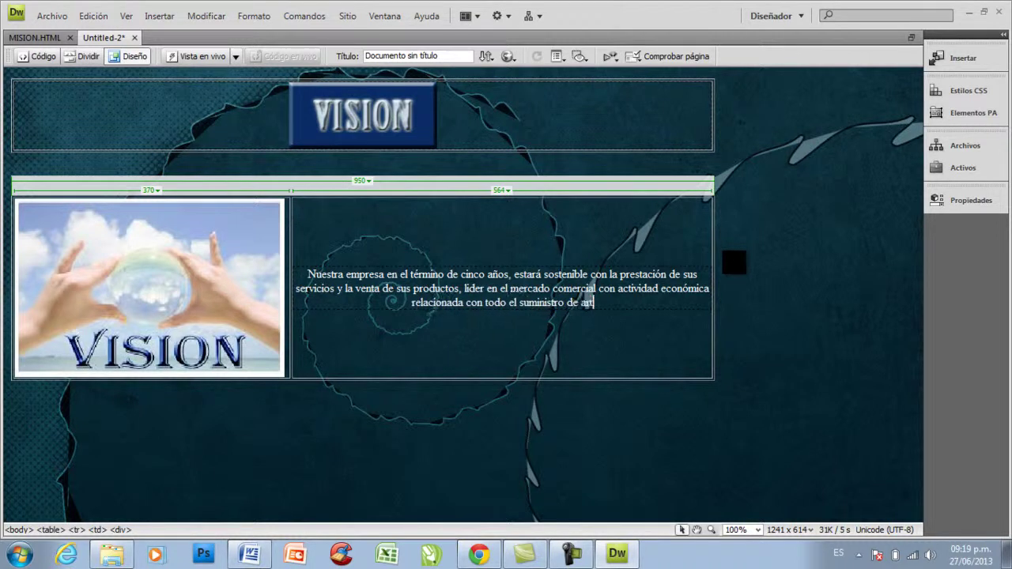
text(iculos para pae)
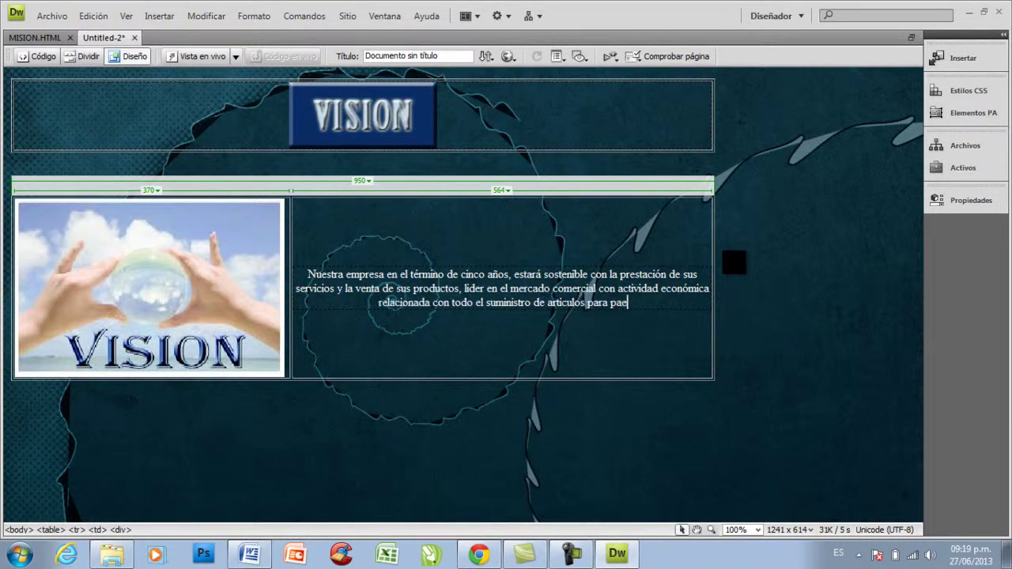
key(BackSpace)
text(peler)
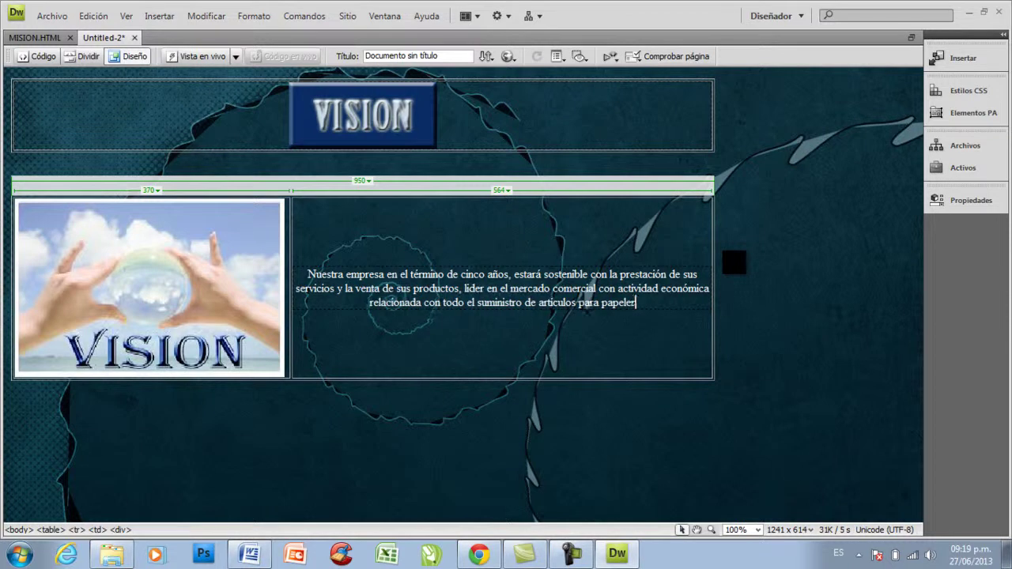
text(ias,)
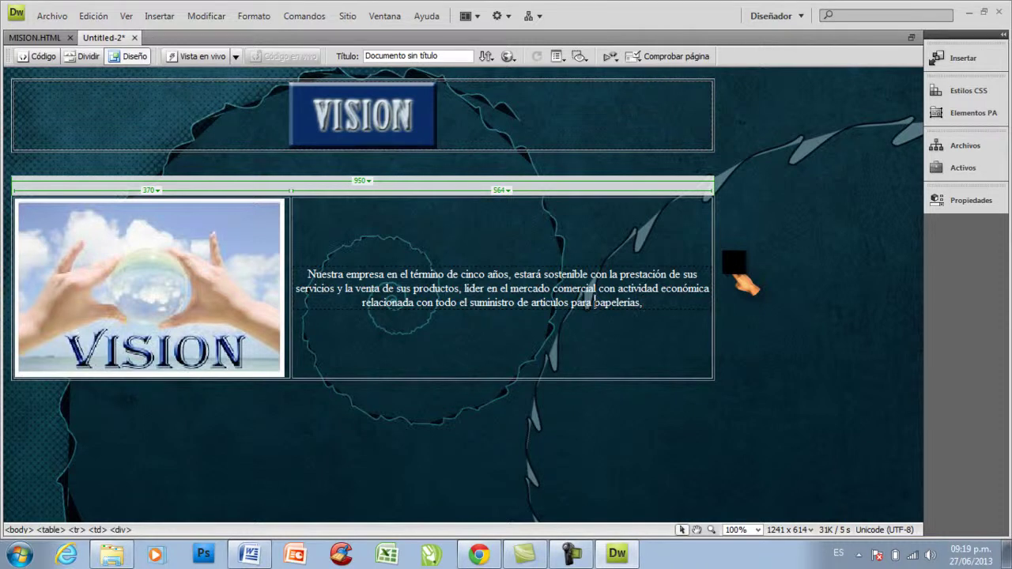
key(BackSpace)
key(BackSpace)
key(BackSpace)
key(BackSpace)
key(BackSpace)
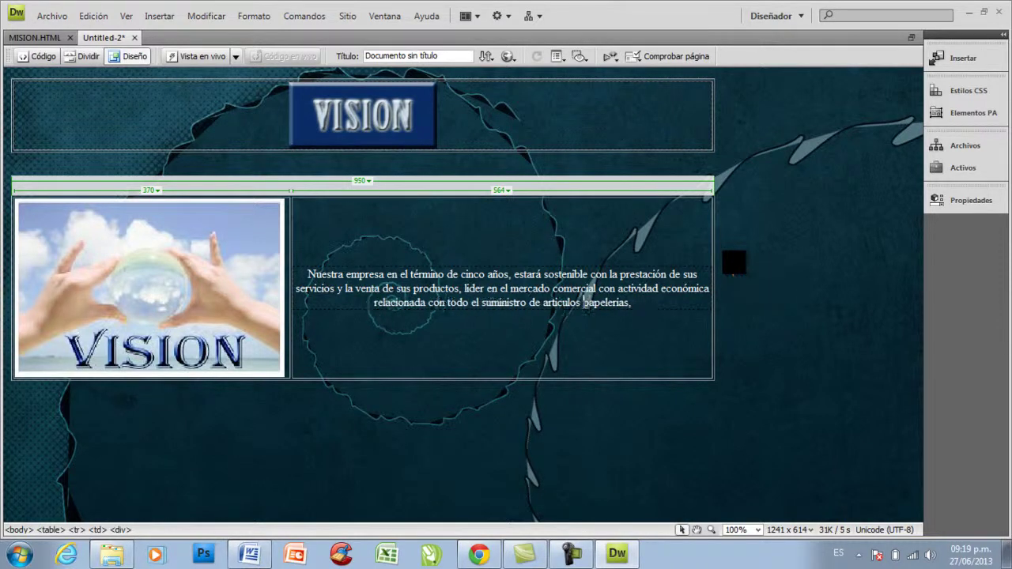
text(de)
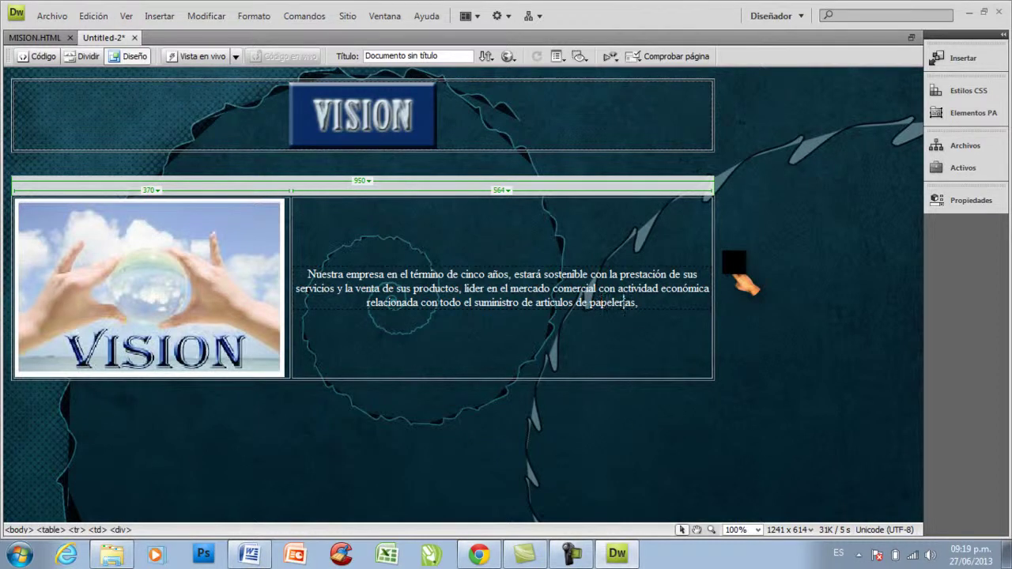
key(End)
key(Left)
key(BackSpace)
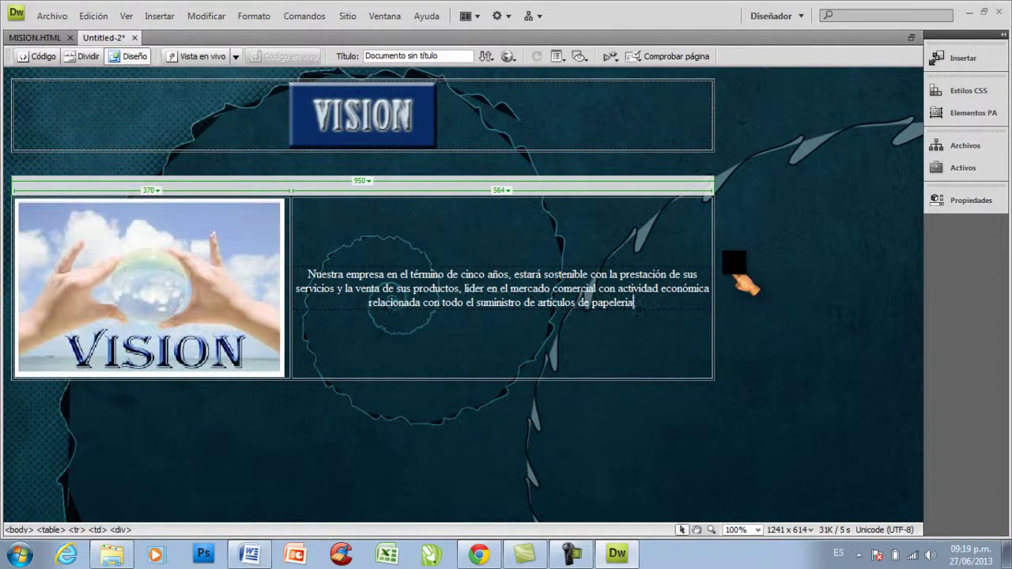
Finish the paragraph, ending 'nivel nacional e internacional con la ayuda de nuestro sitio web.'.
text(para l)
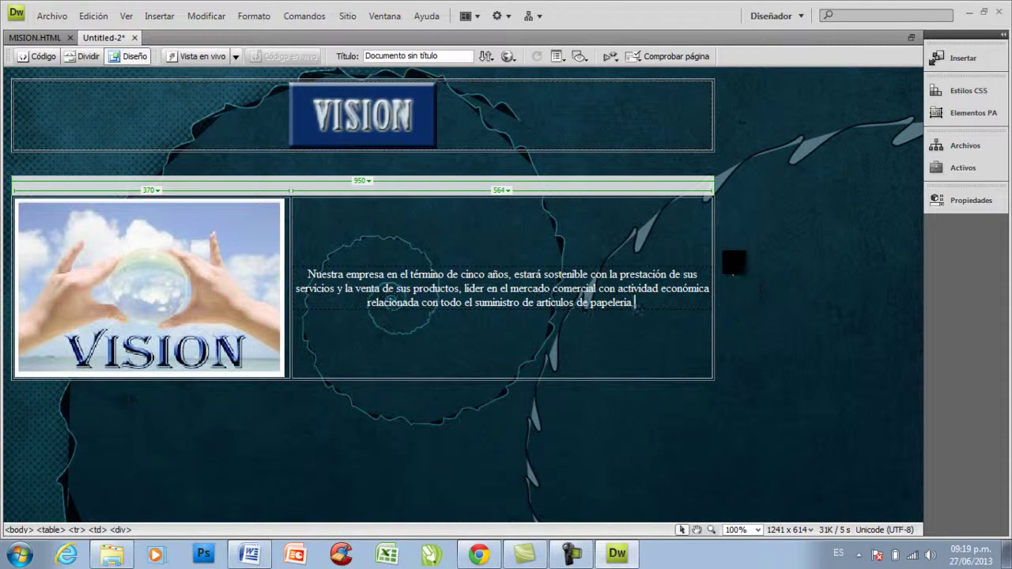
text(inea)
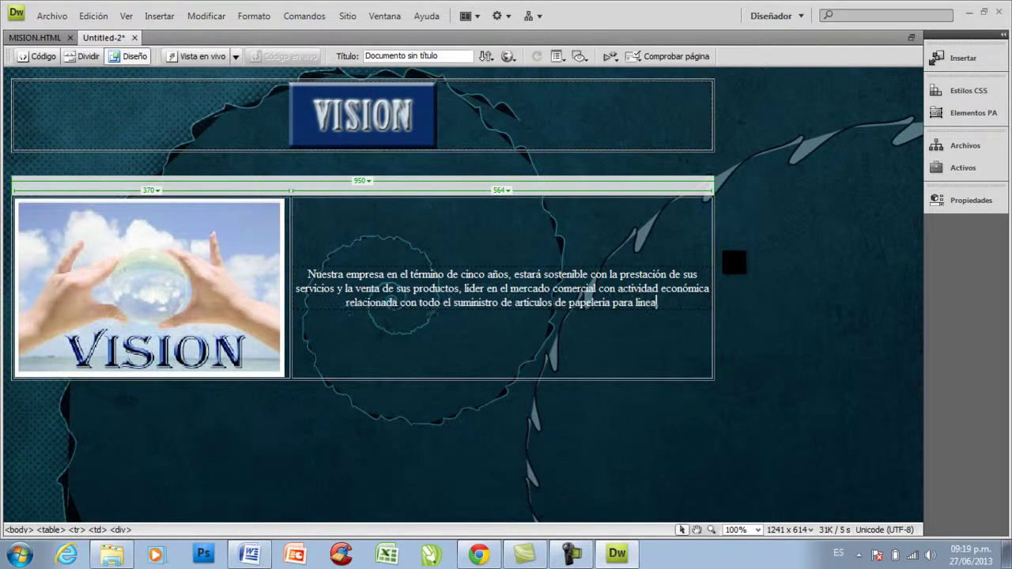
text(s oficina y hogar.)
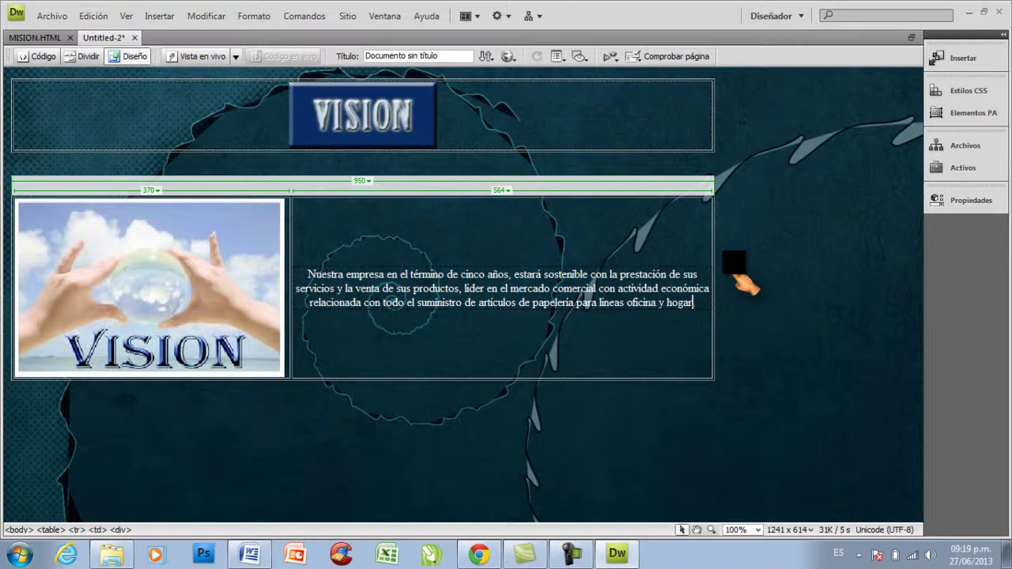
key(BackSpace)
text(, con un)
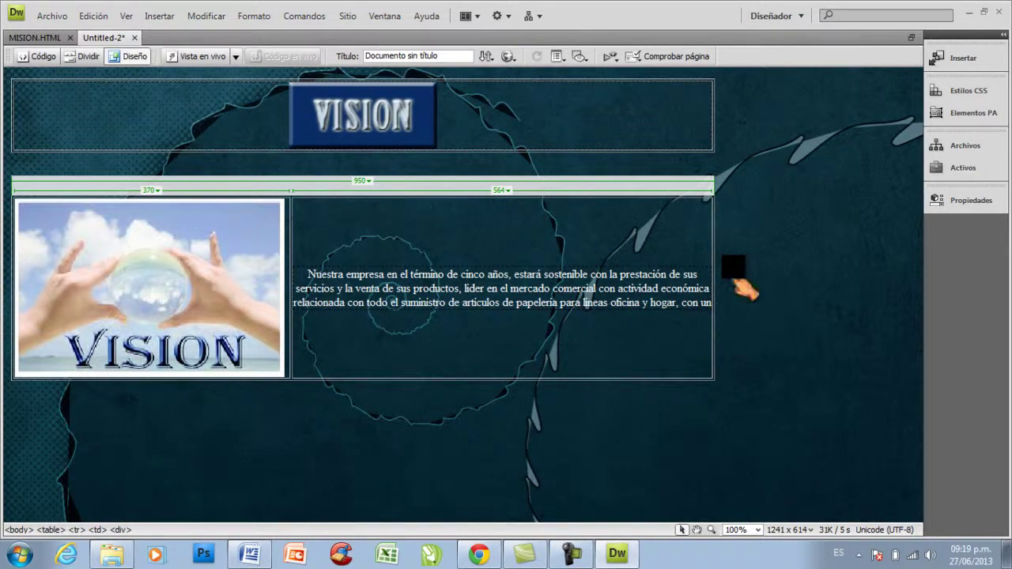
text(a c)
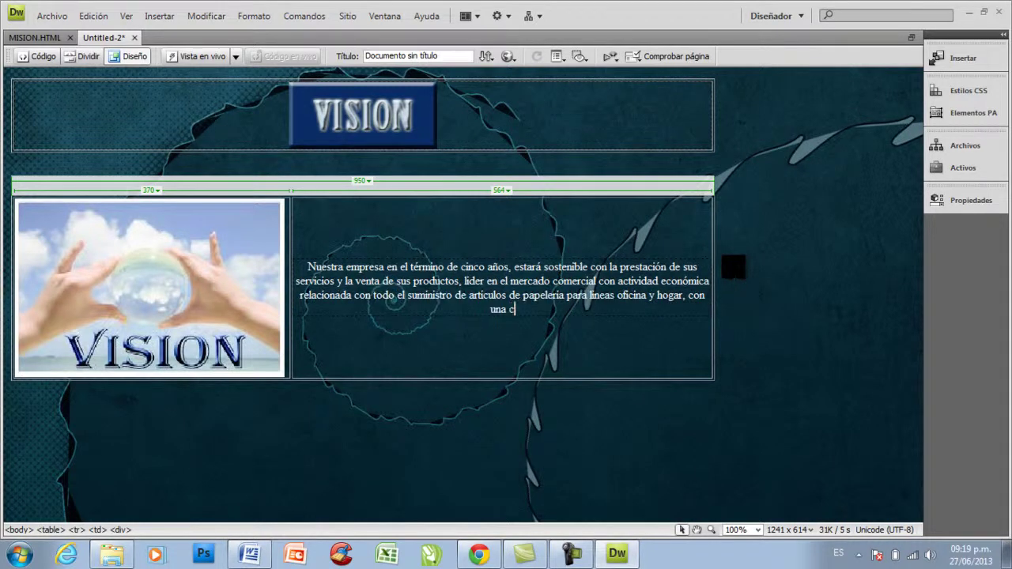
text(acredica)
key(BackSpace)
key(BackSpace)
text(taci)
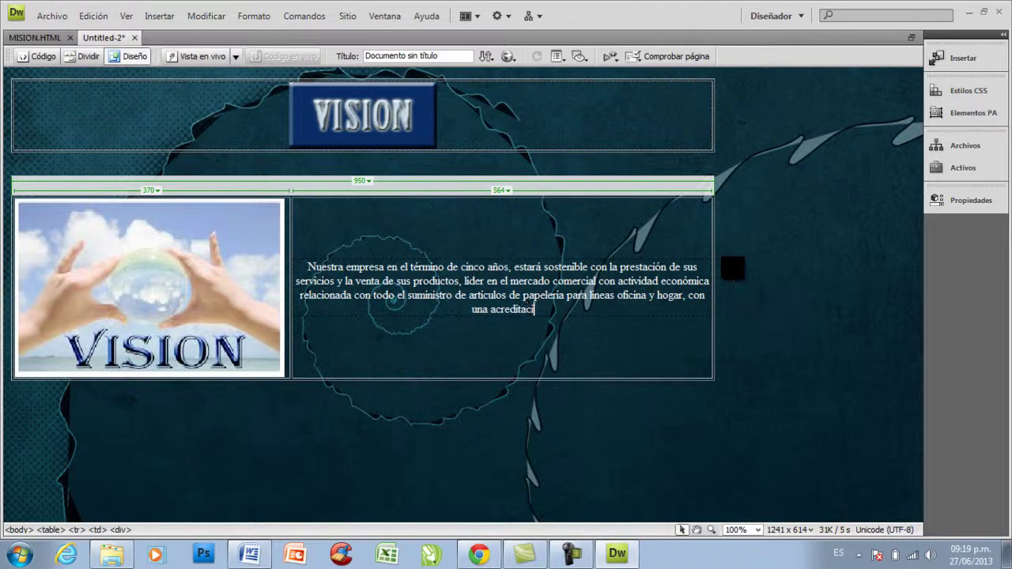
text(ón notable en el er)
key(BackSpace)
key(BackSpace)
text(mercado y )
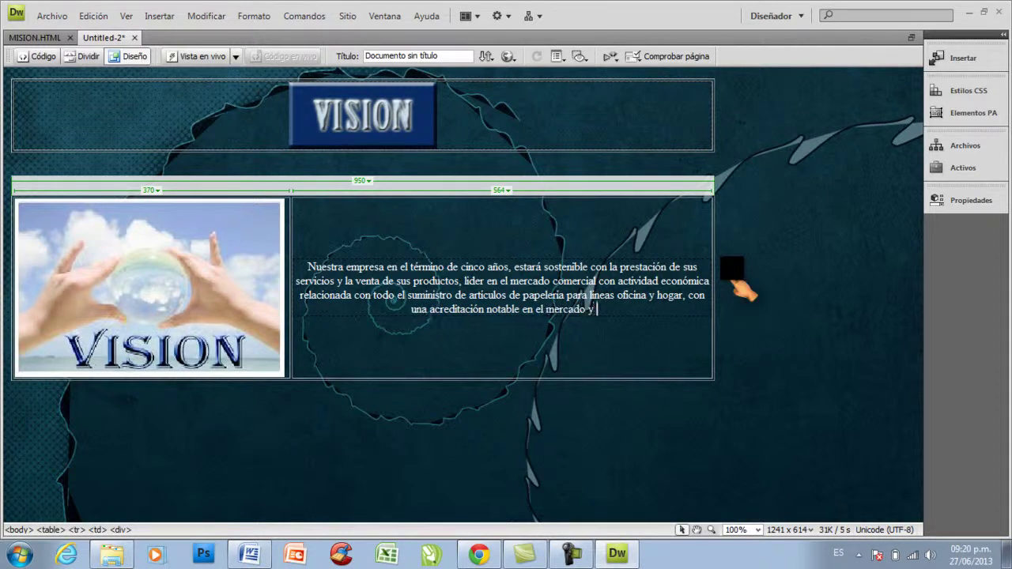
text(con )
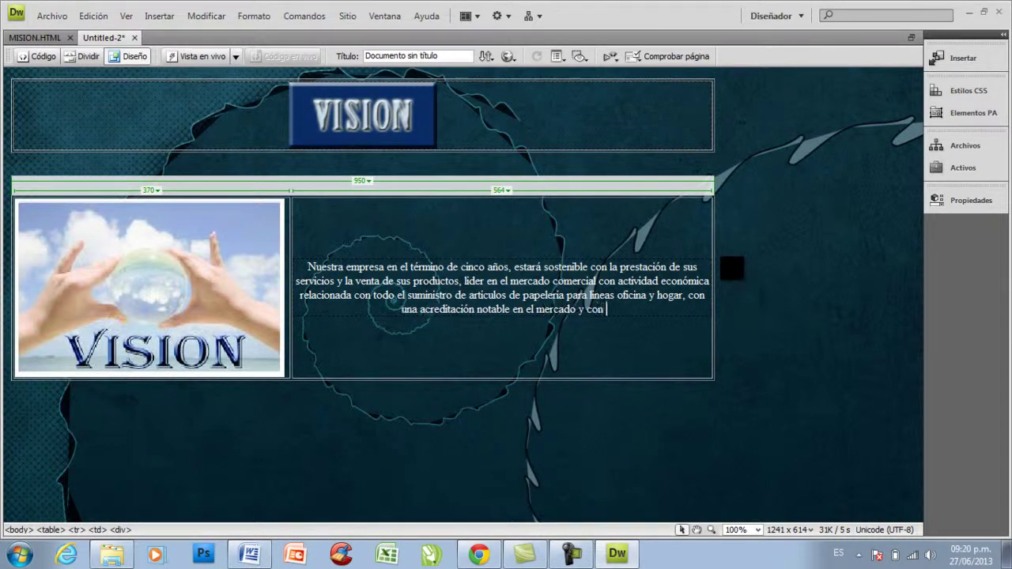
text(un sistema de)
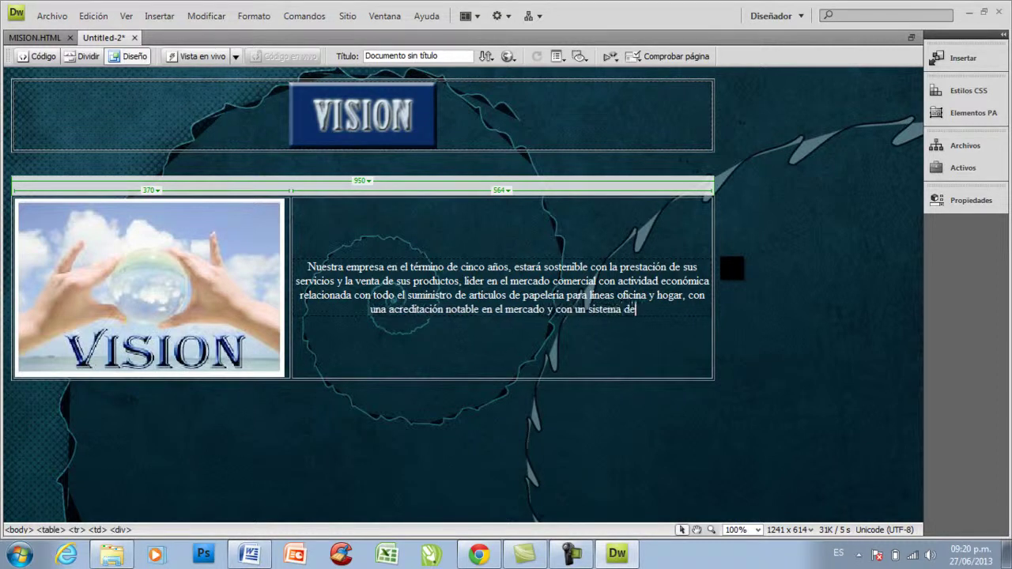
text( calidad eficien)
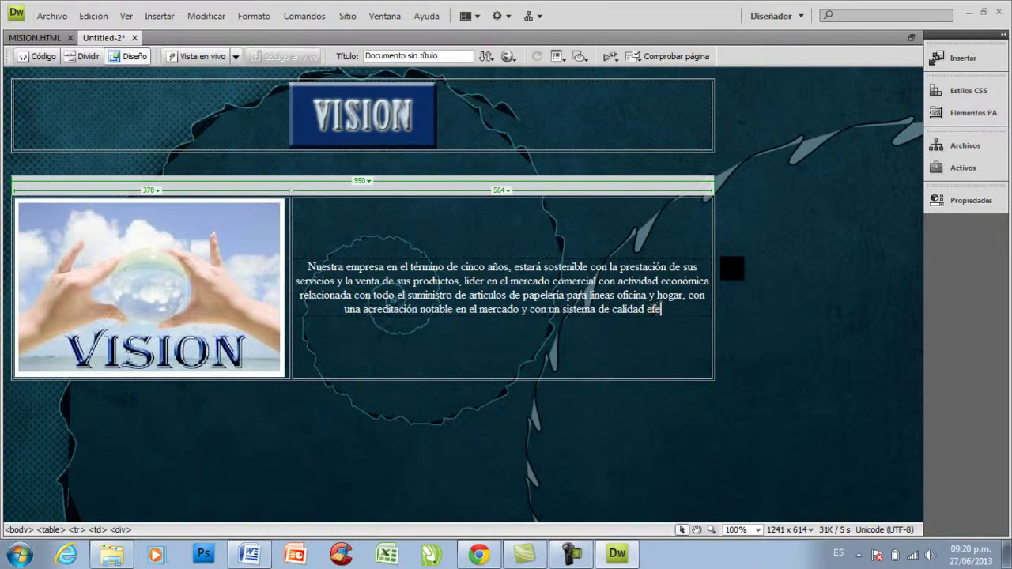
text(te )
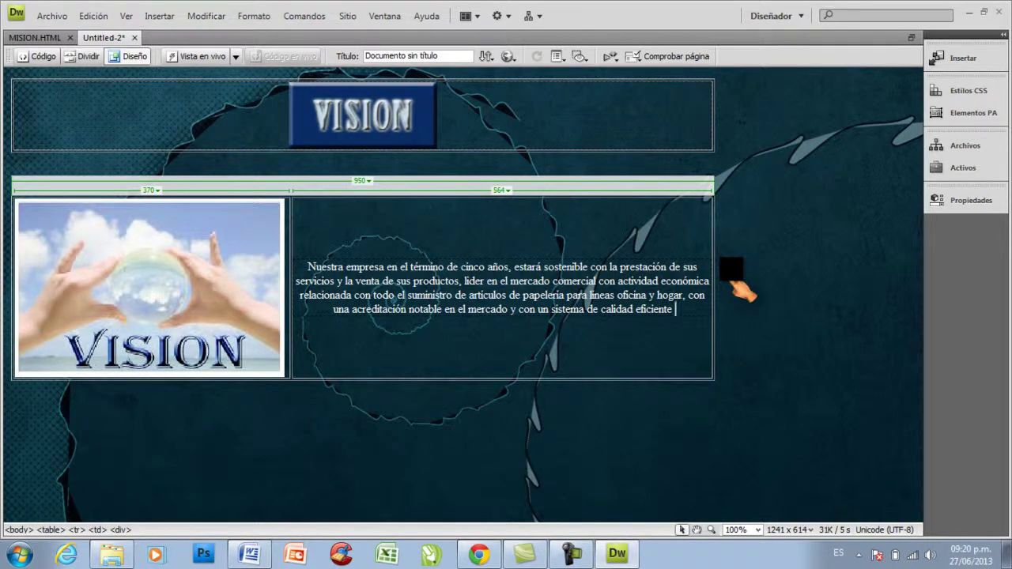
text(de tipo )
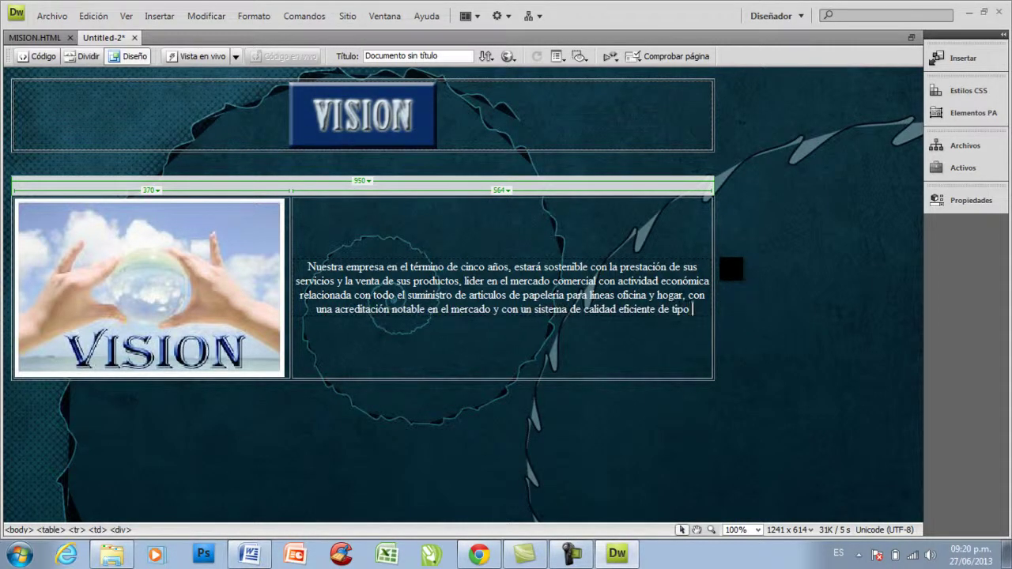
text(CMR)
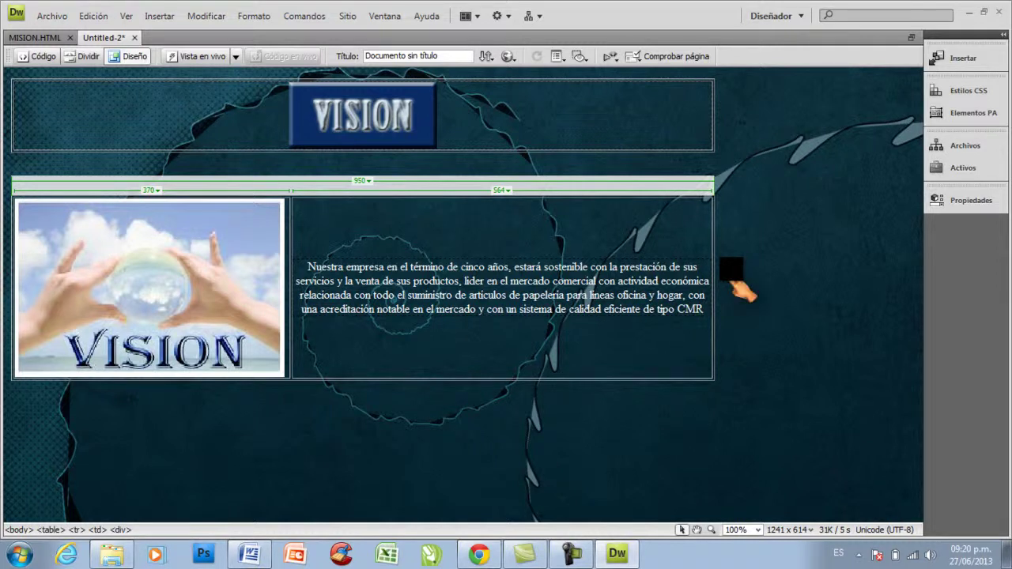
text( con una)
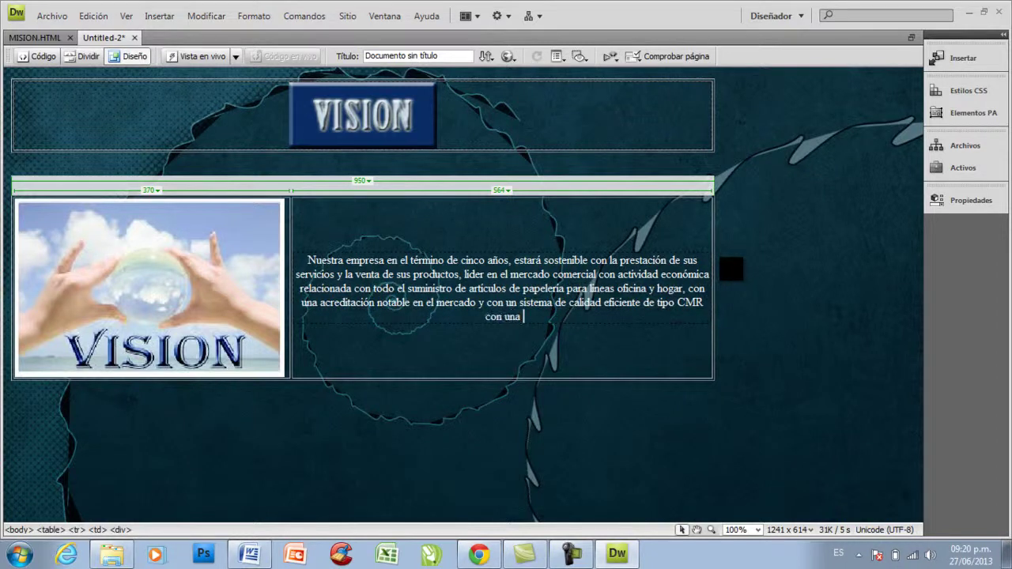
text( excelentge cadena d)
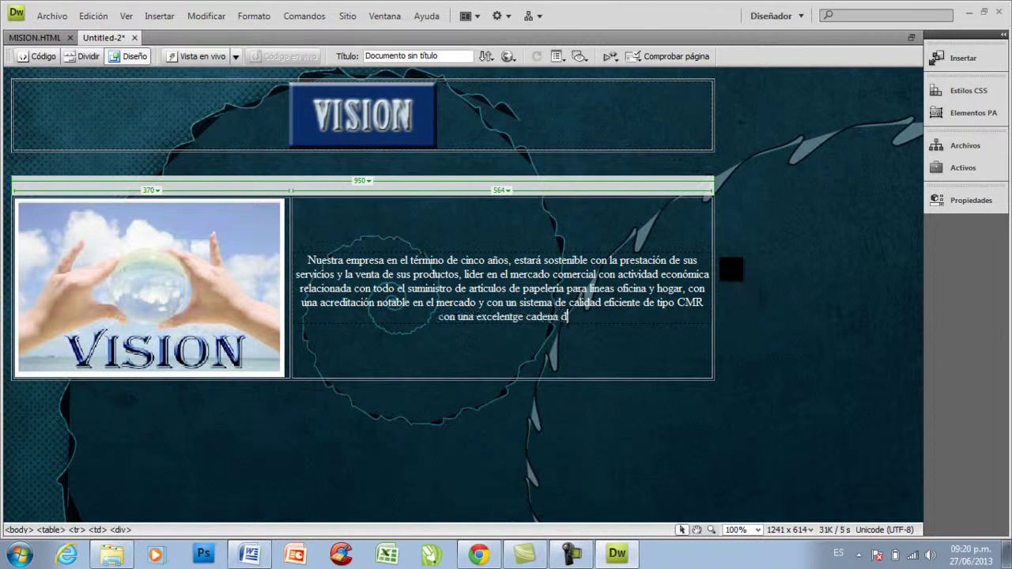
text(e abasteci)
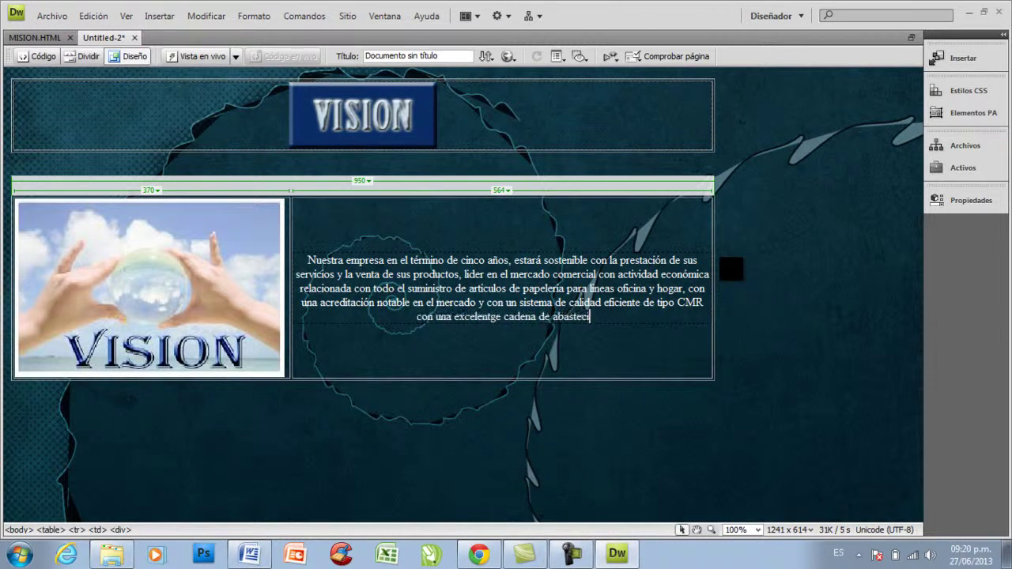
text(miento y sumini)
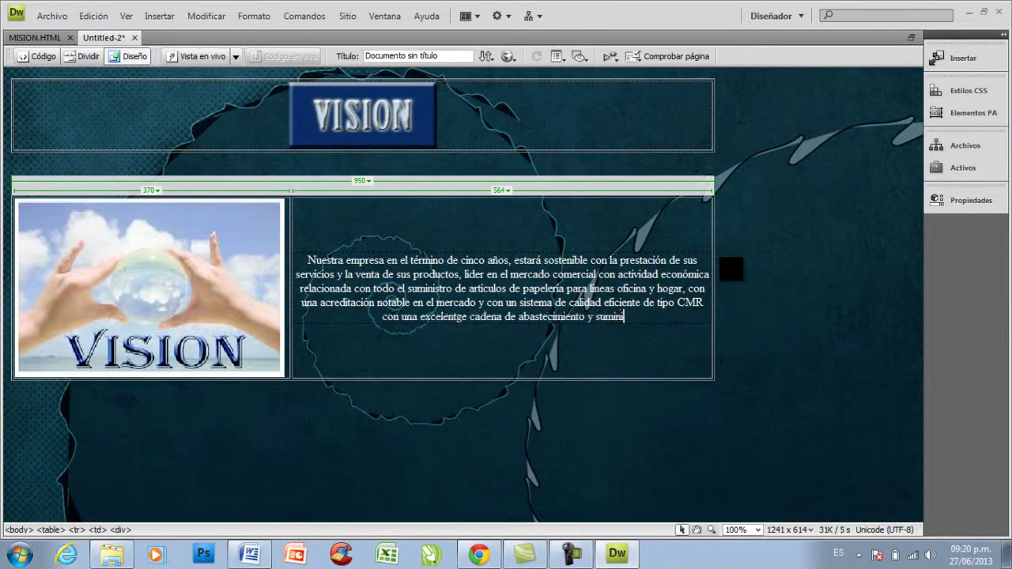
text(stro a nue)
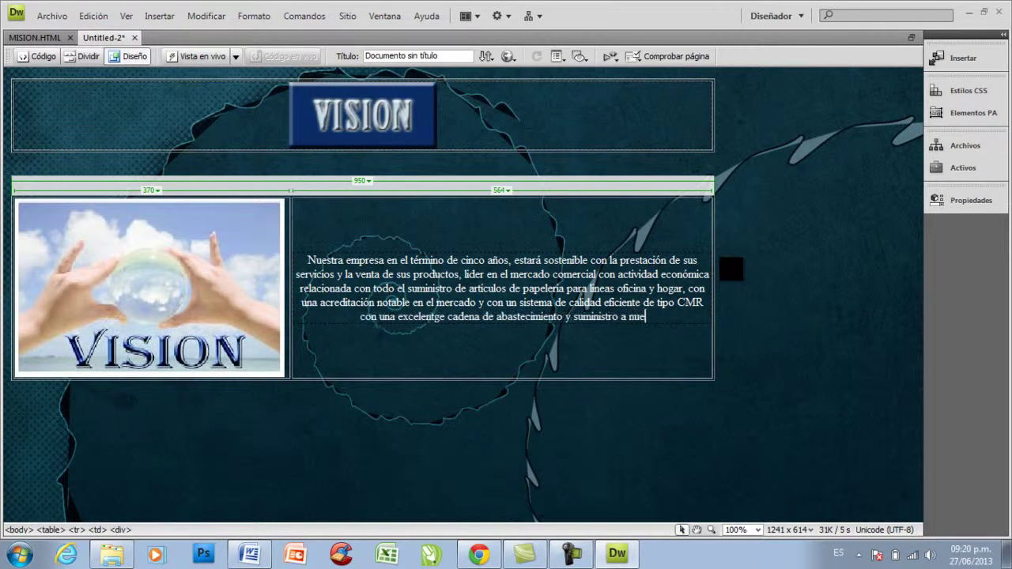
text(stro s )
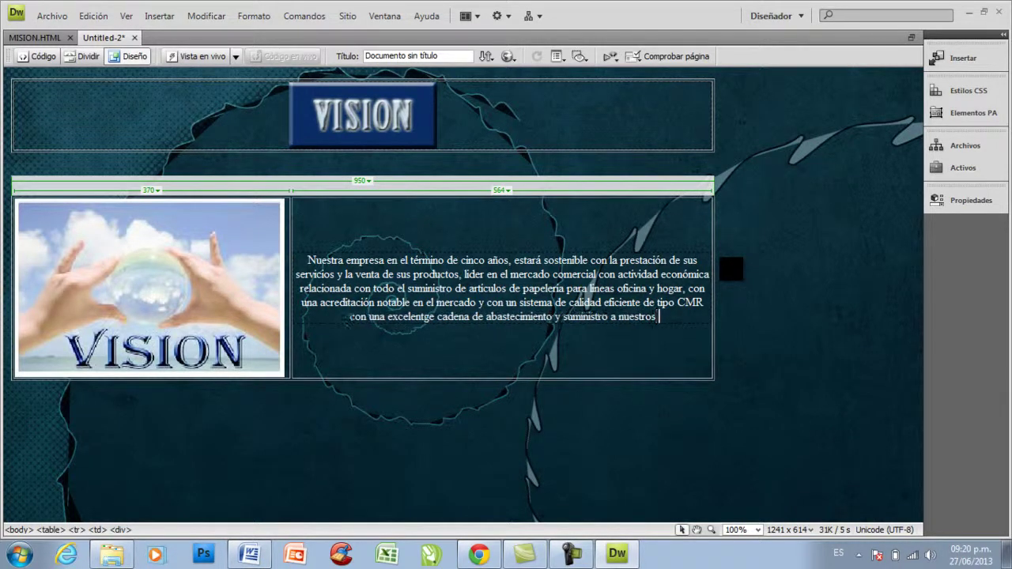
text(clientes en l)
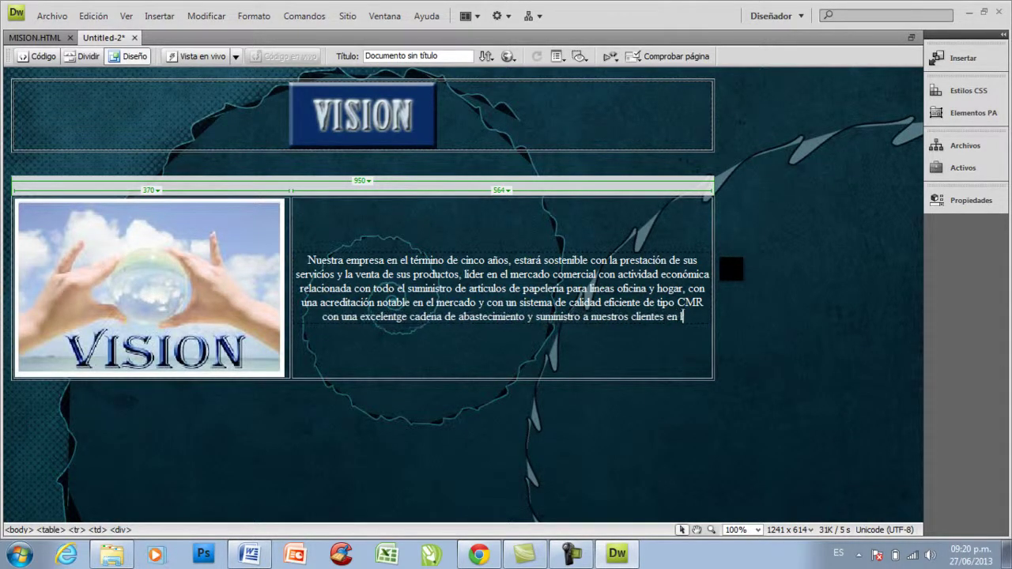
text(a zona de Sub)
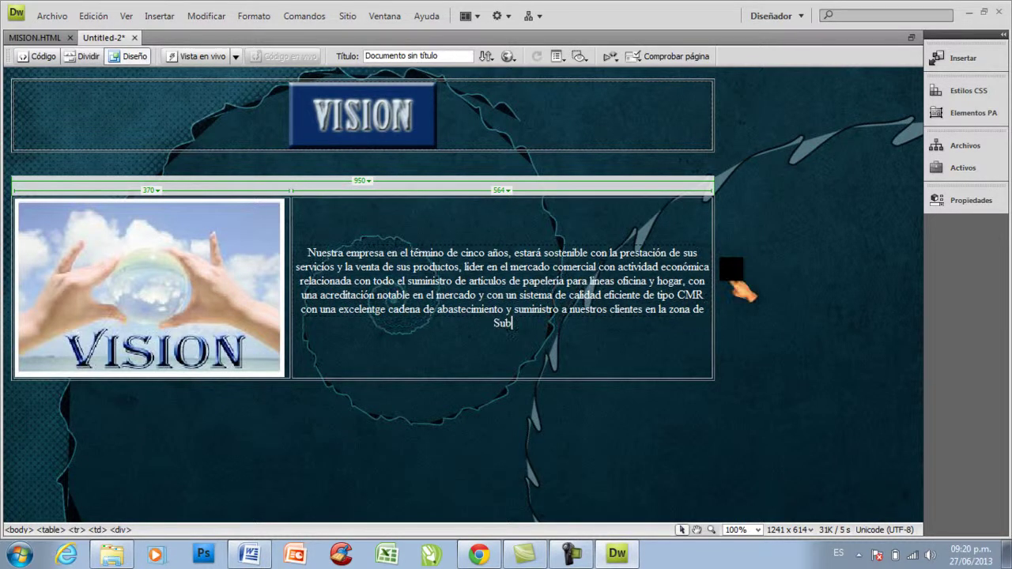
text(a de Bogota)
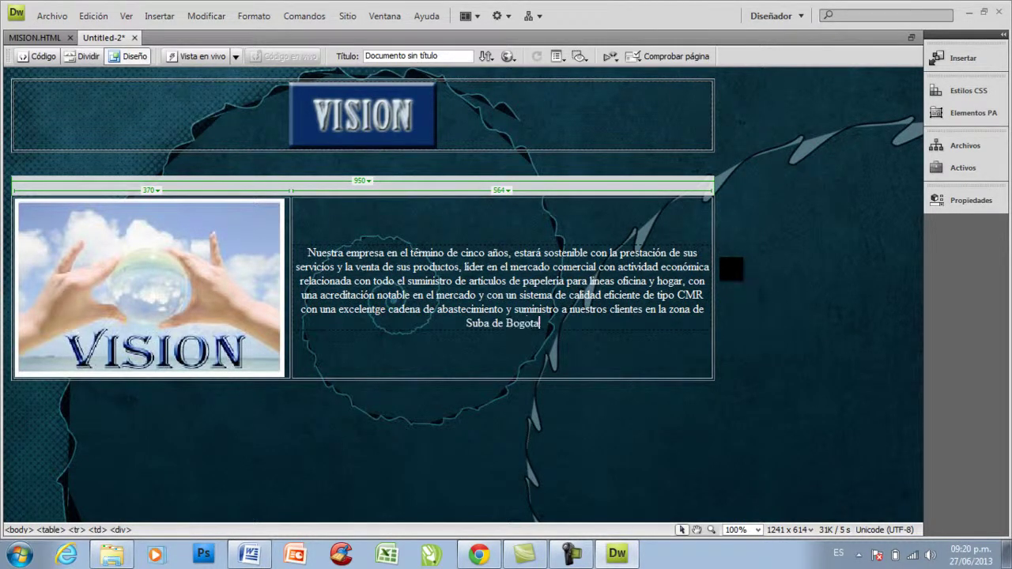
text(, extendiendo también el)
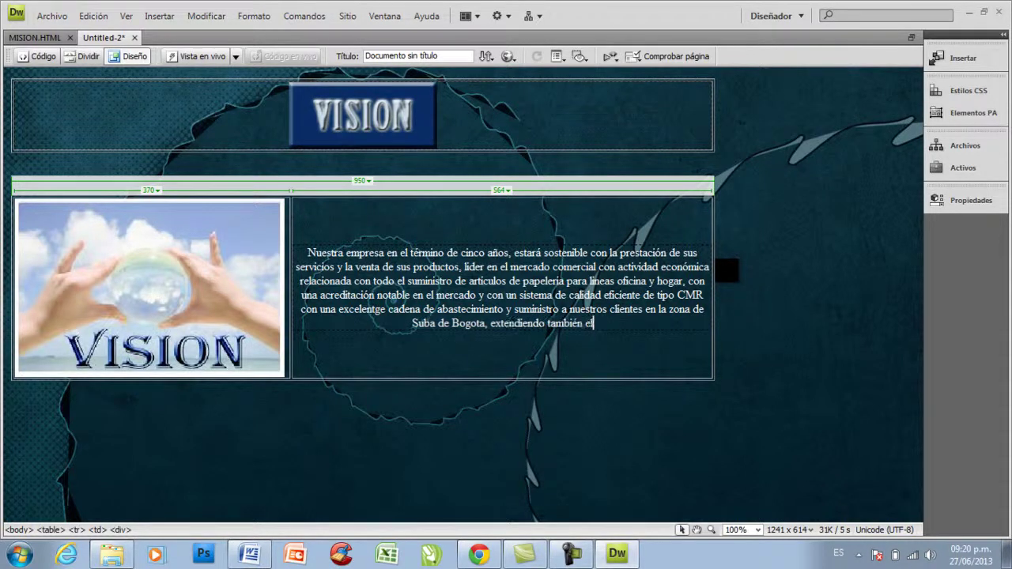
text(lo a nivel na)
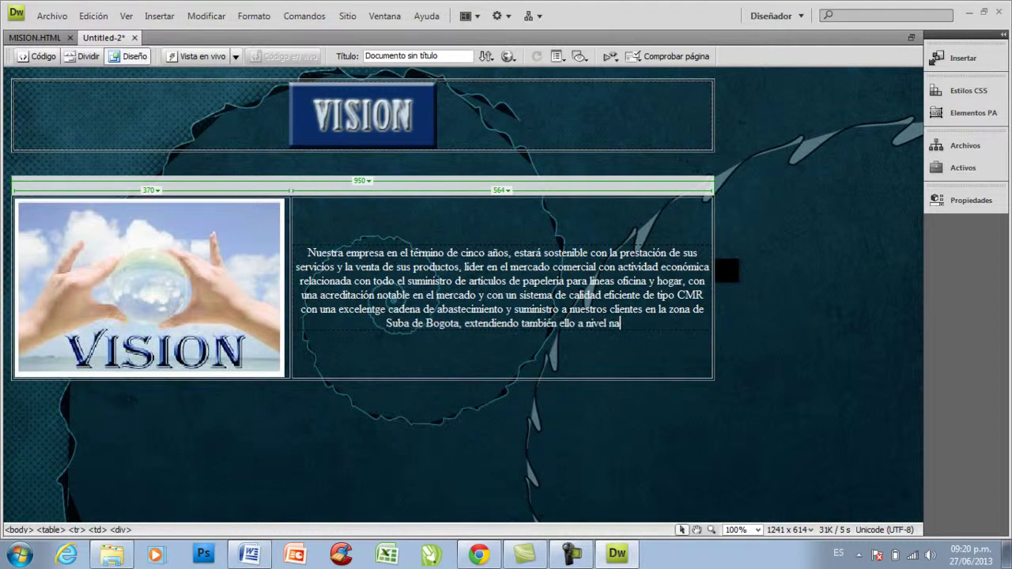
text(cional e i)
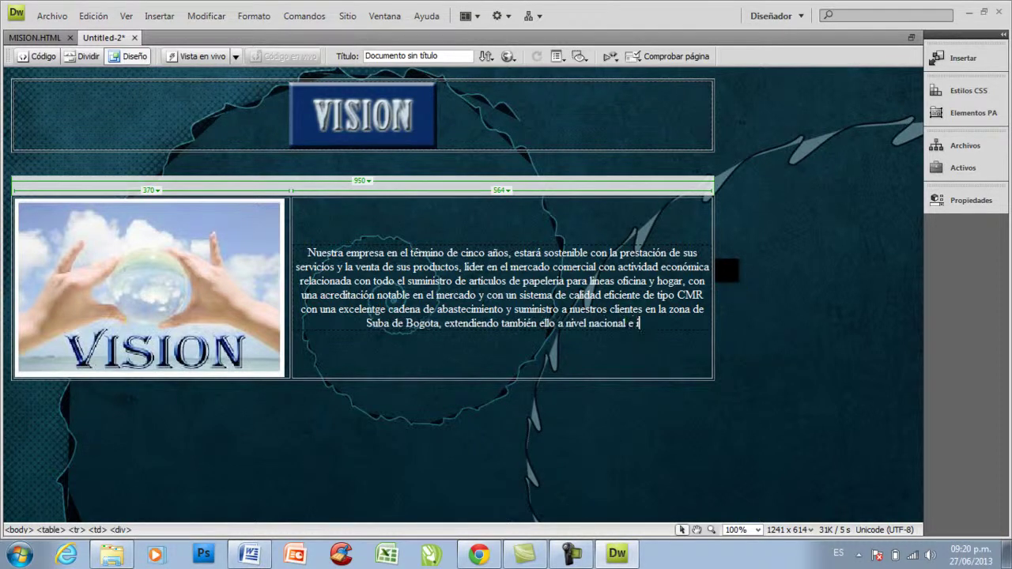
text(nternacional)
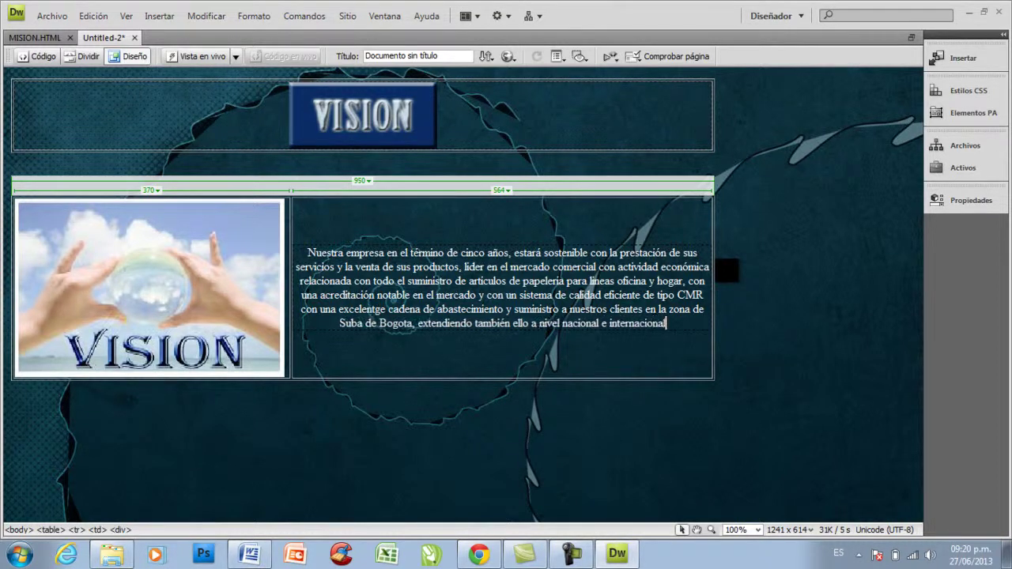
text( con la ayuda de)
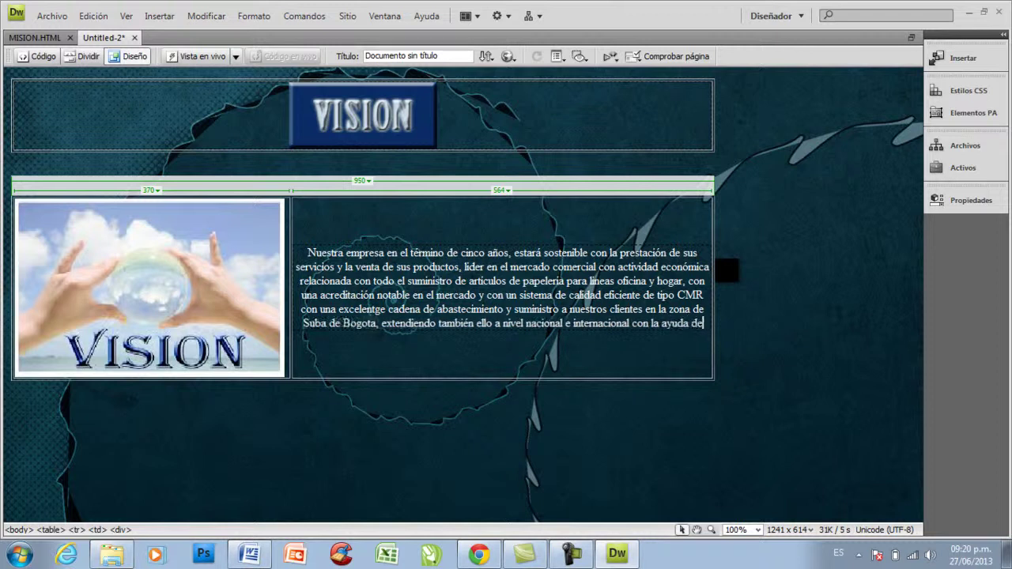
text( nuestro sitio)
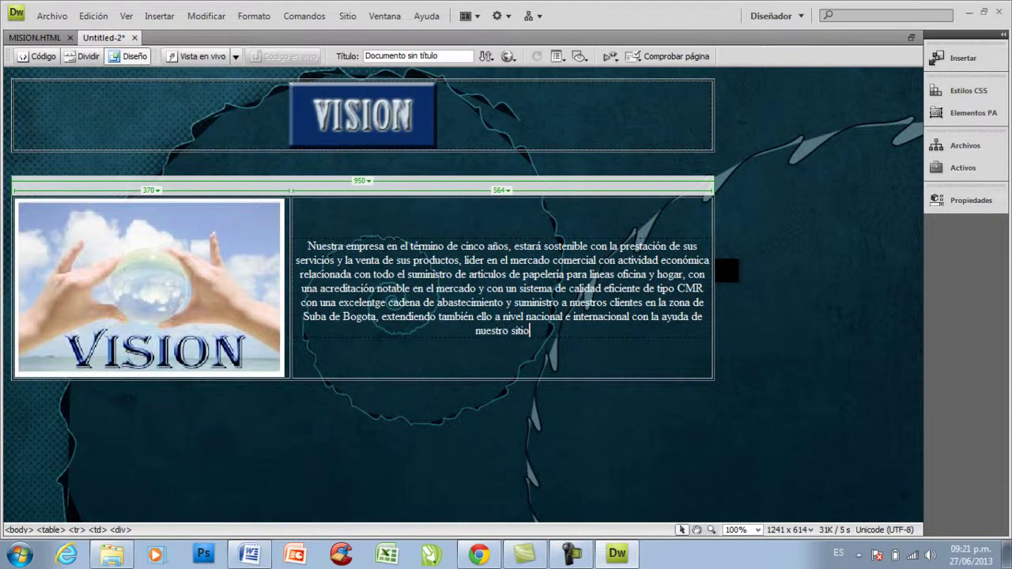
text( web.)
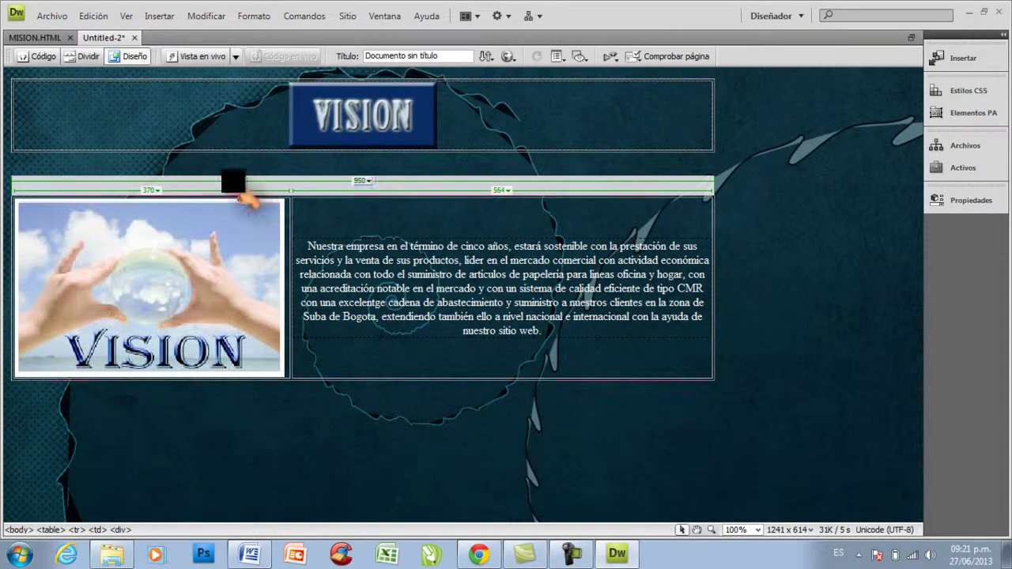
Add a new bottom row to the table and type 'REGRESAR AL INICIO' in its second cell.
click(704, 368)
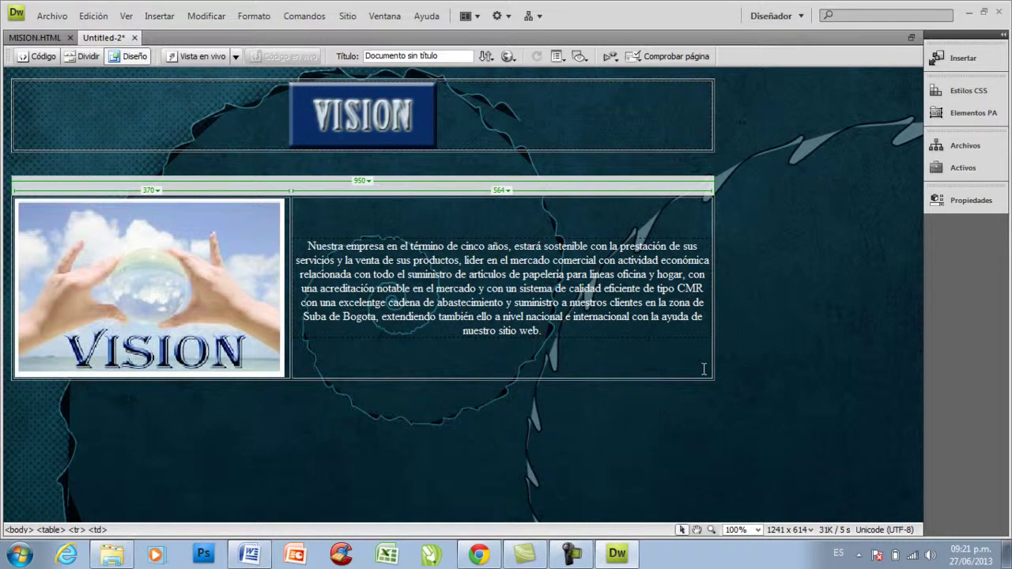
key(Tab)
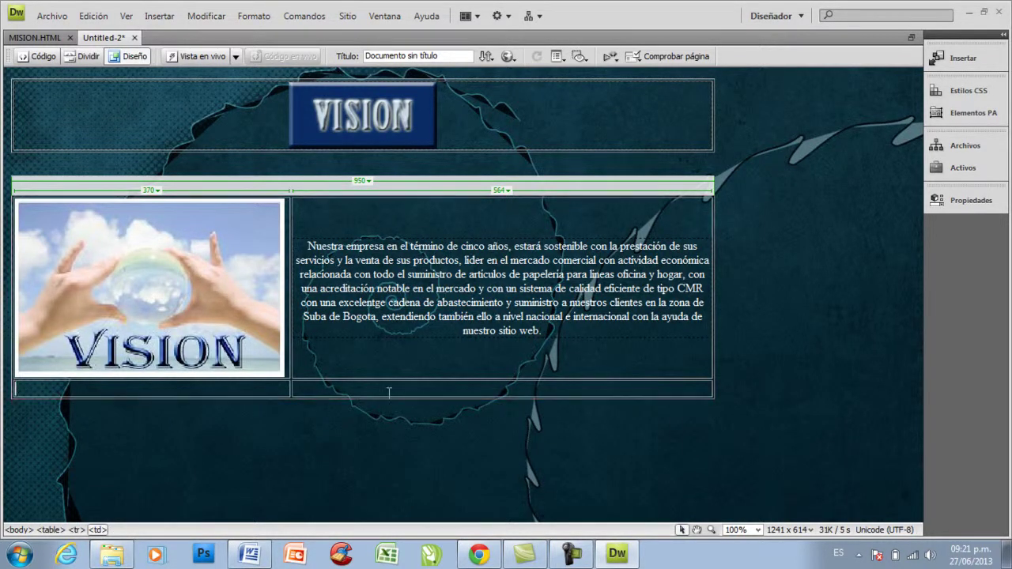
click(388, 391)
text(REGRESAR AL INICIO)
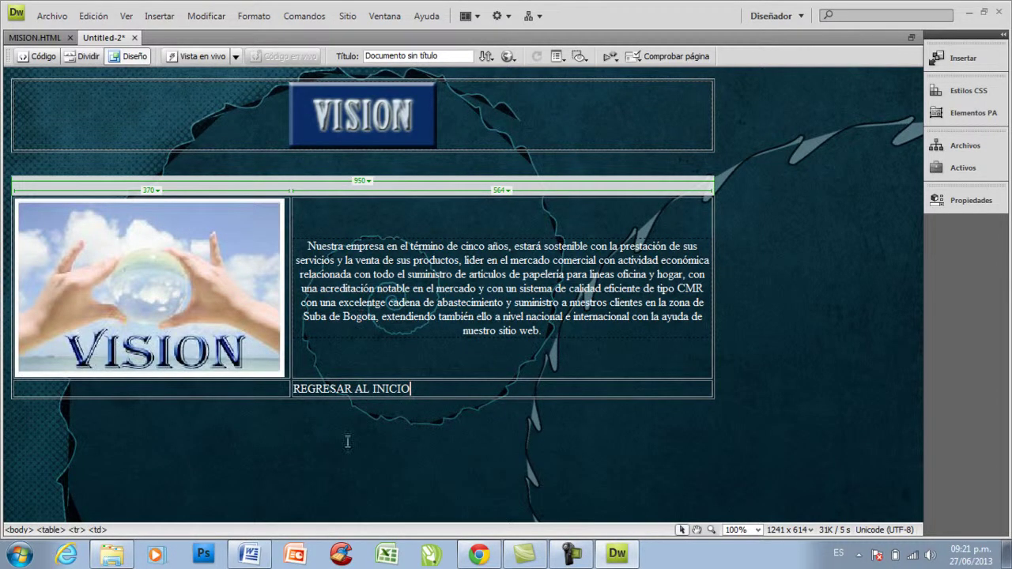
Centre 'REGRESAR AL INICIO' in its cell and make it bold.
right_click(424, 388)
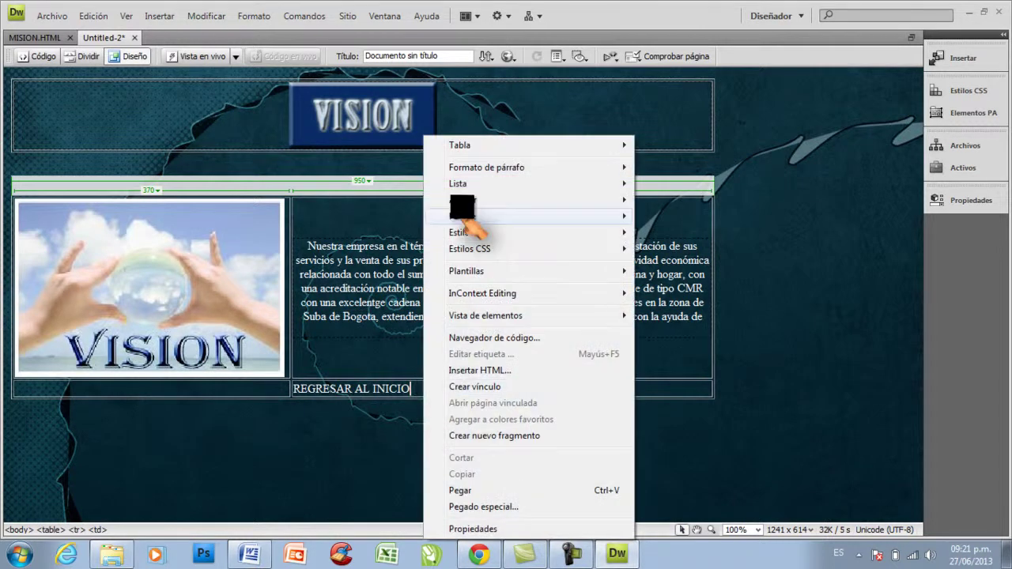
mouse_move(593, 200)
click(674, 216)
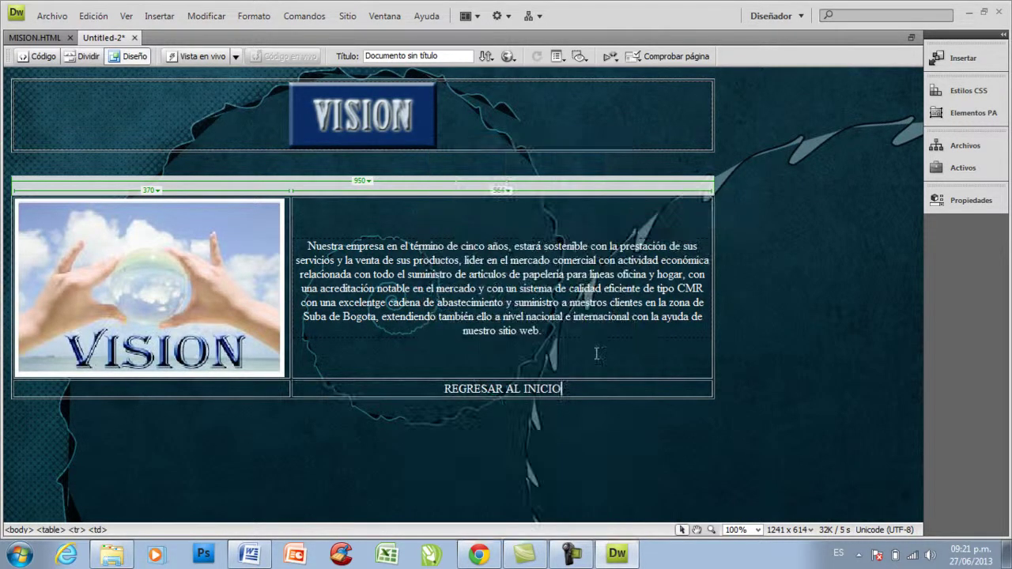
drag(445, 388, 561, 388)
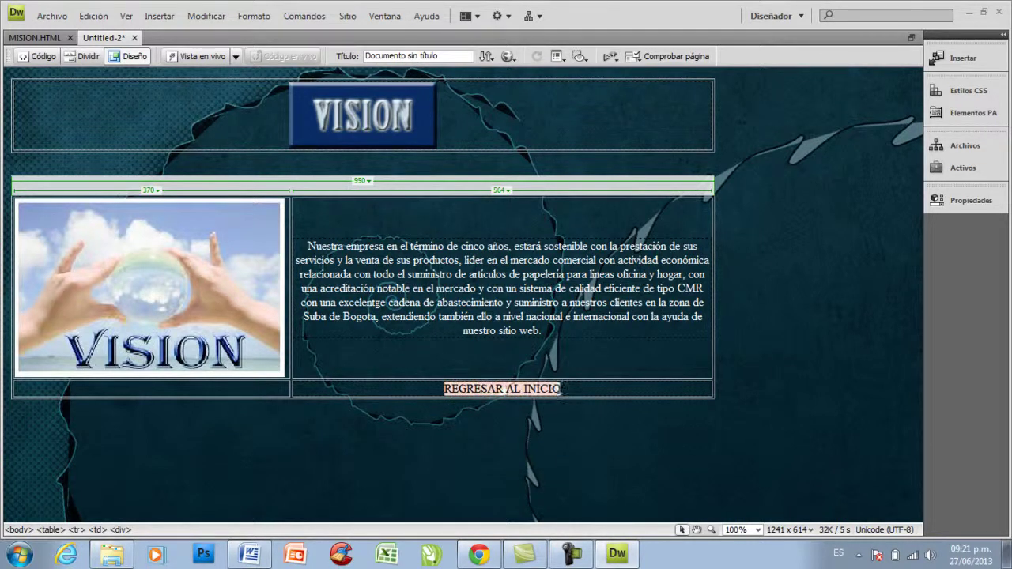
click(972, 199)
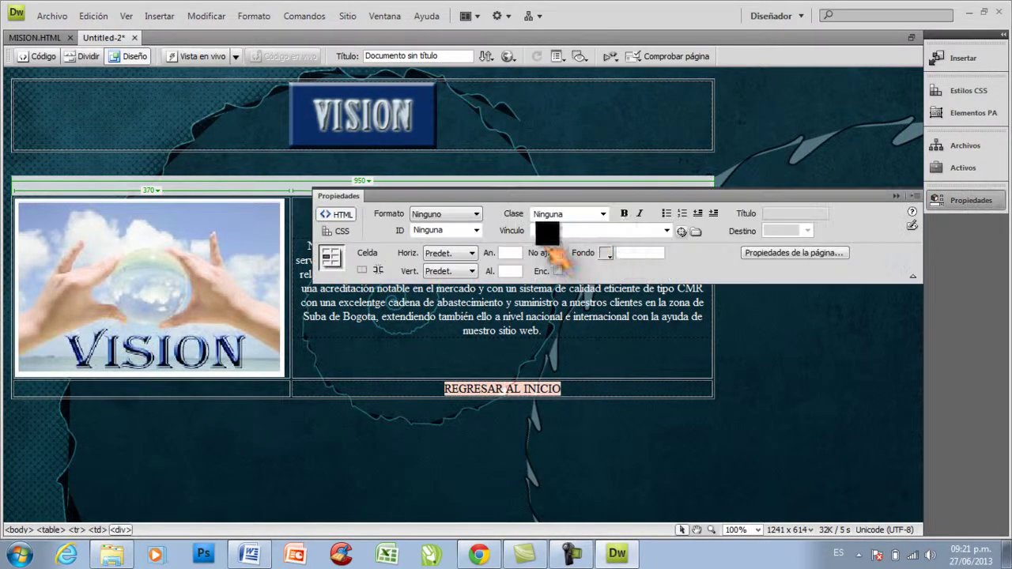
click(624, 213)
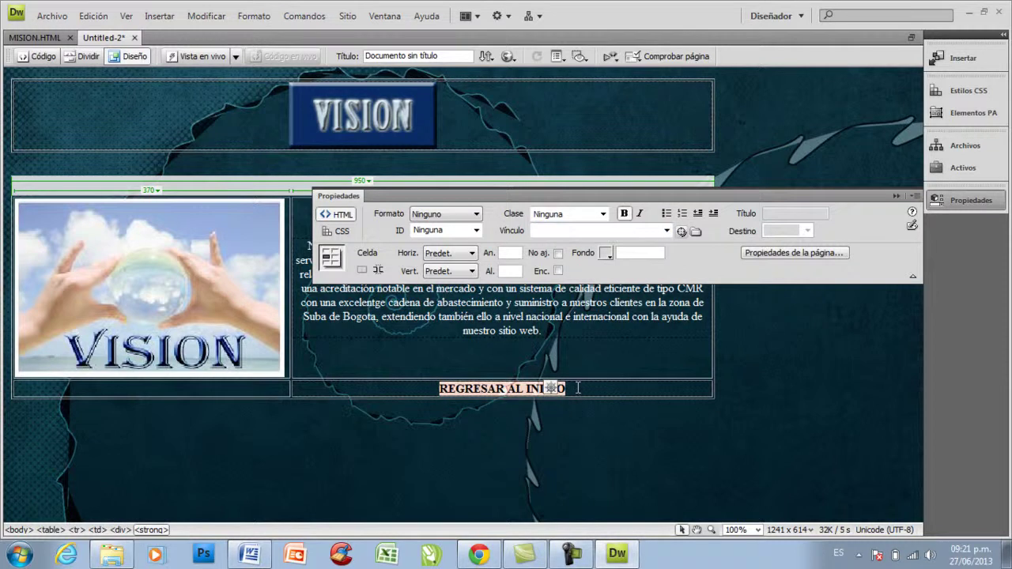
click(577, 388)
Make the description text row taller, pushing the REGRESAR AL INICIO row lower.
click(249, 388)
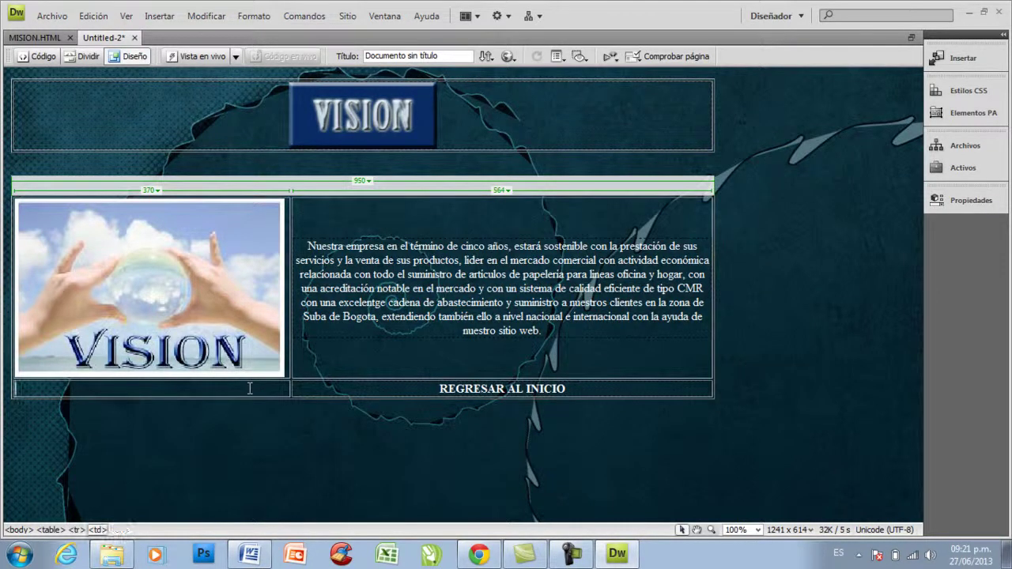
click(265, 365)
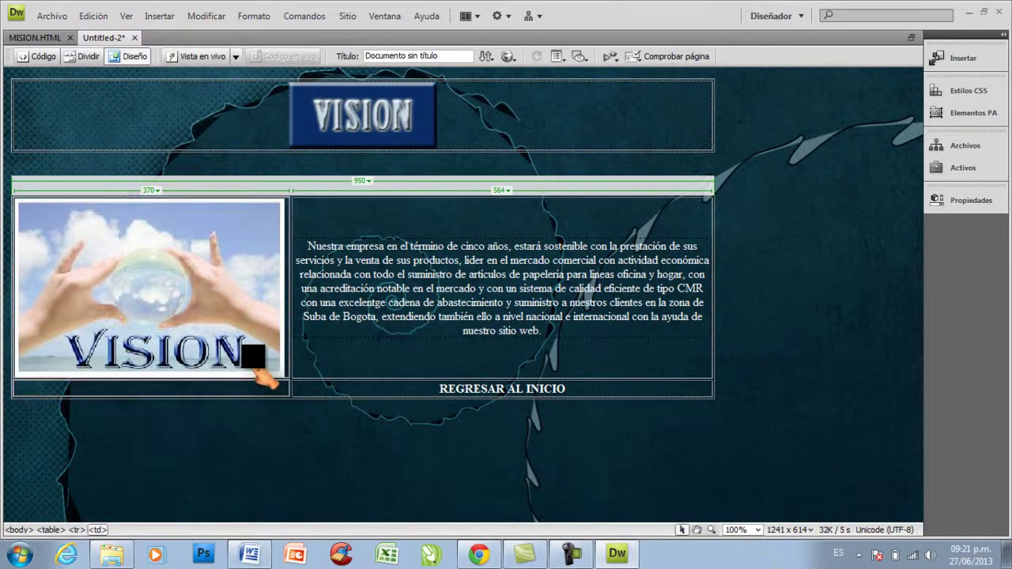
right_click(254, 356)
mouse_move(289, 128)
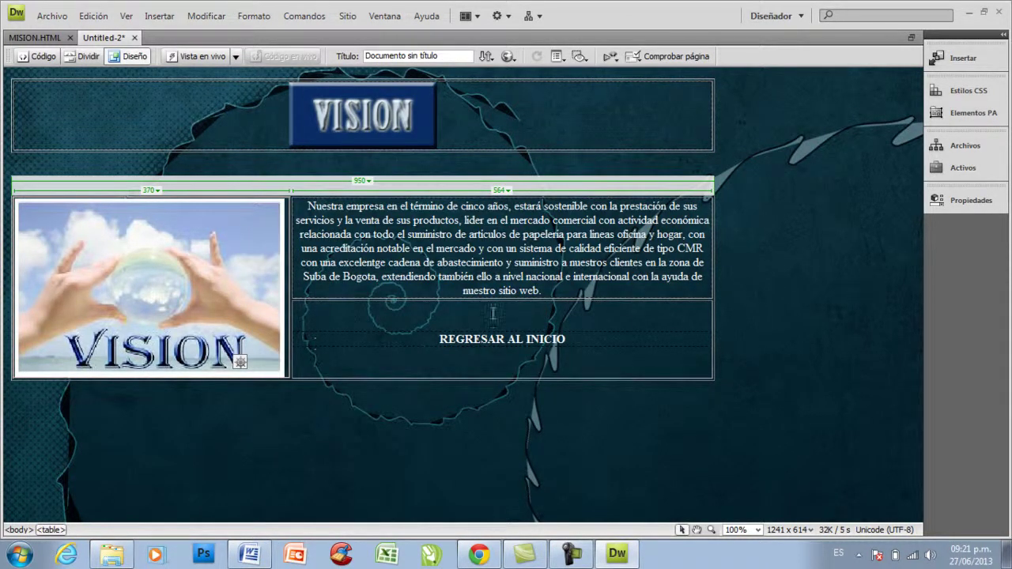
drag(494, 298, 487, 342)
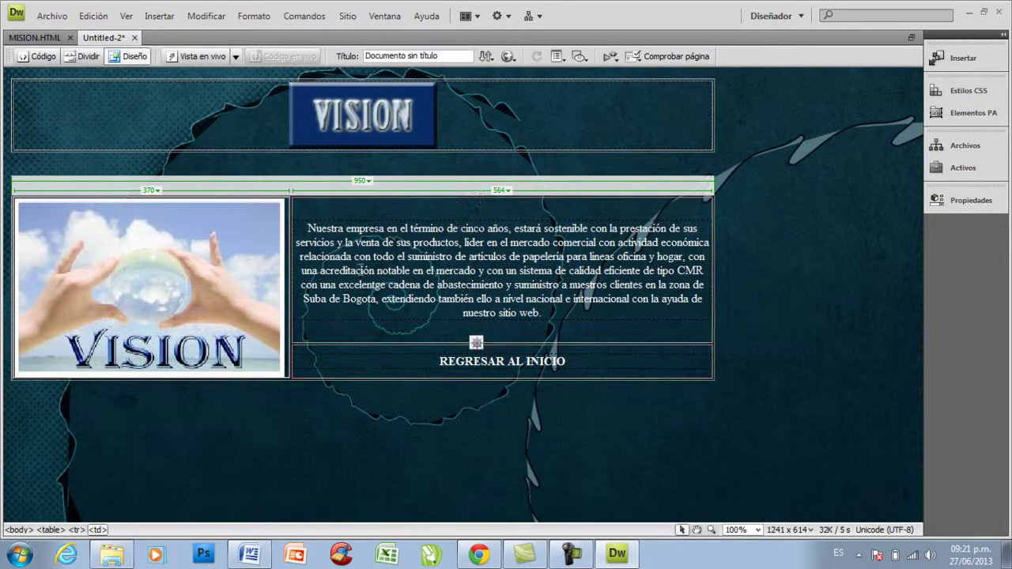
Save Untitled-2 as VISION.HTML in the PAPELERIA AMERICA folder.
right_click(112, 38)
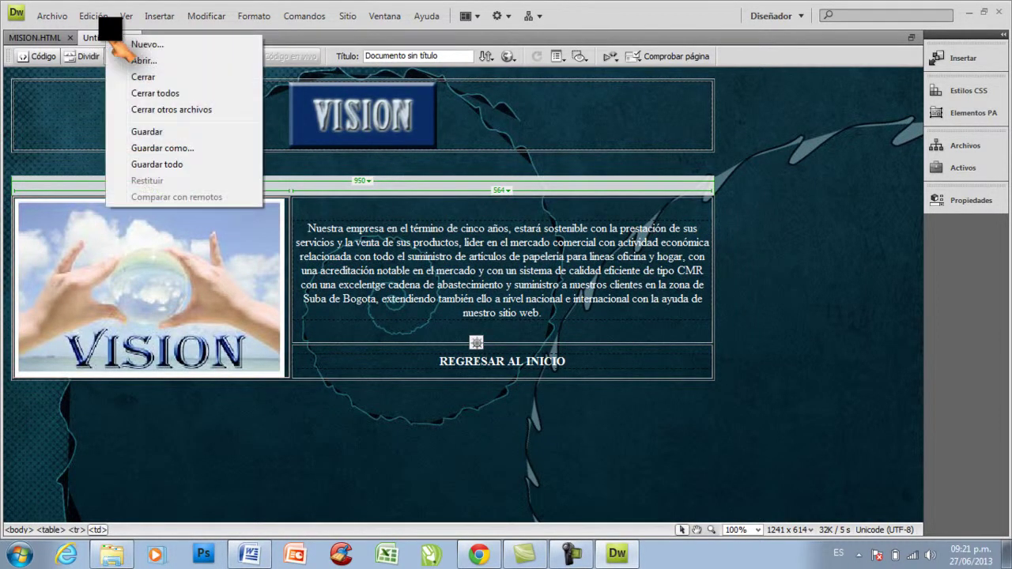
click(167, 147)
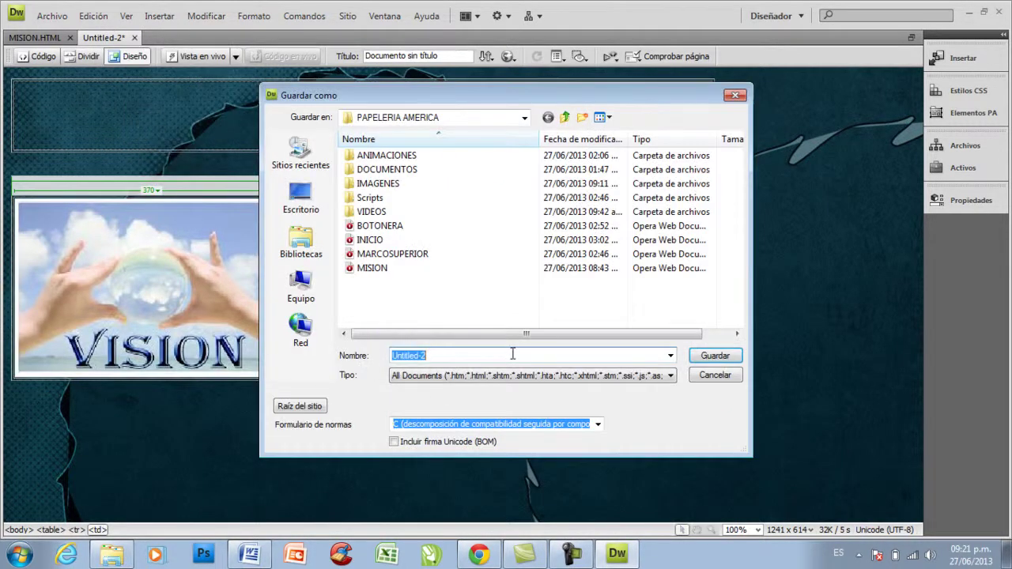
text(Ve)
key(BackSpace)
key(BackSpace)
text(VIS)
key(BackSpace)
key(BackSpace)
text(ISION.HTML)
key(Return)
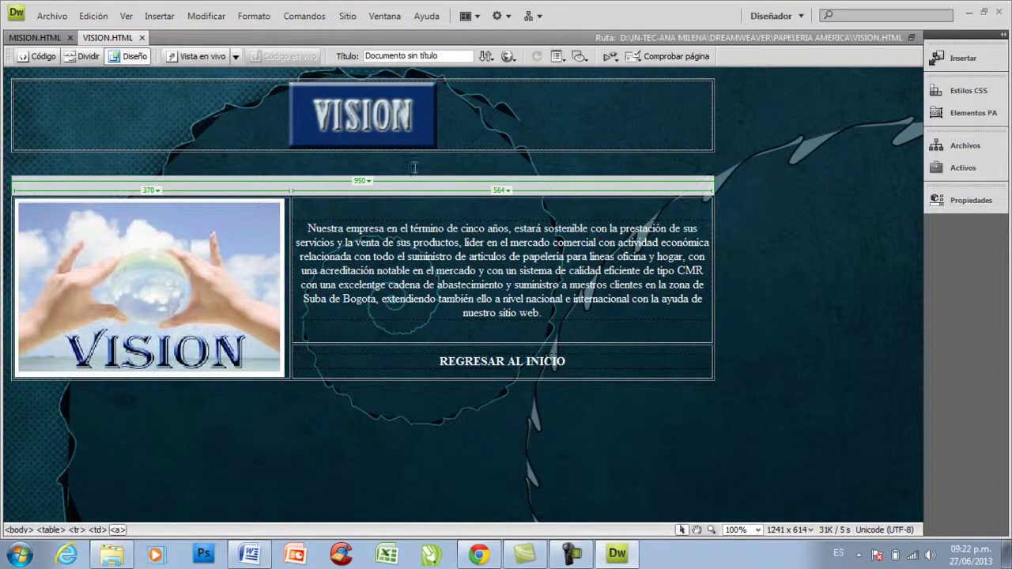
Create a new blank HTML page.
click(60, 20)
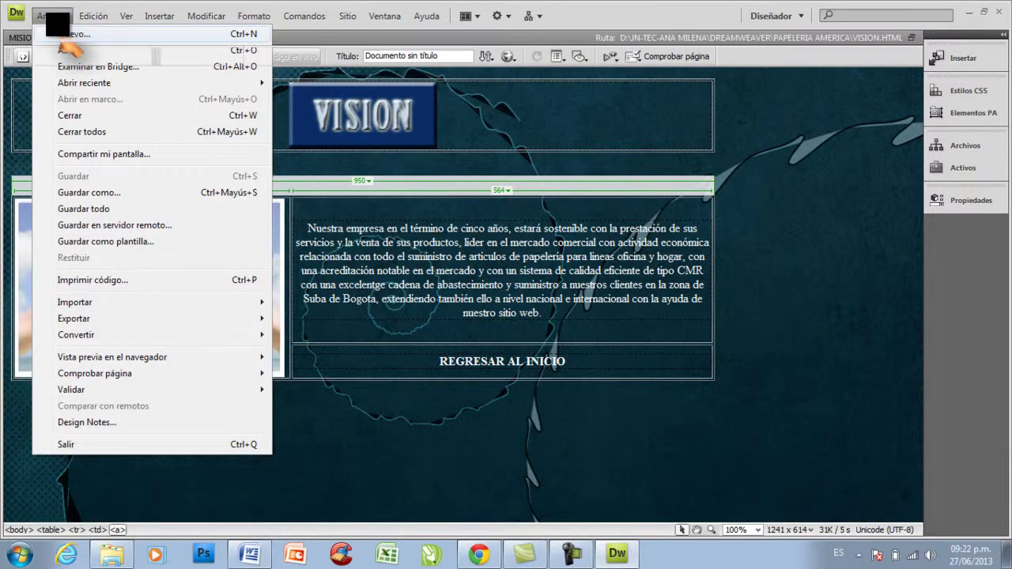
click(69, 37)
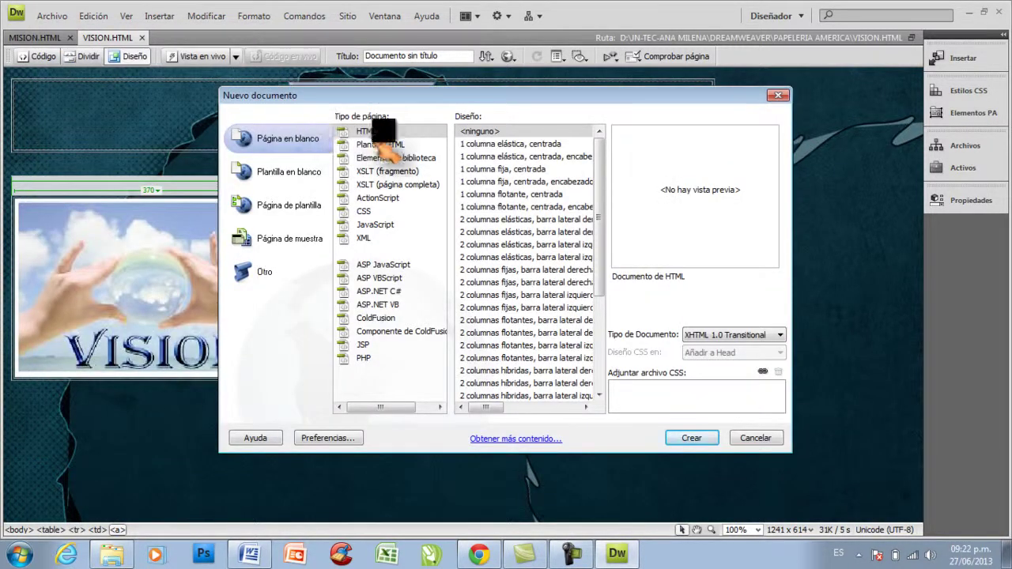
click(692, 437)
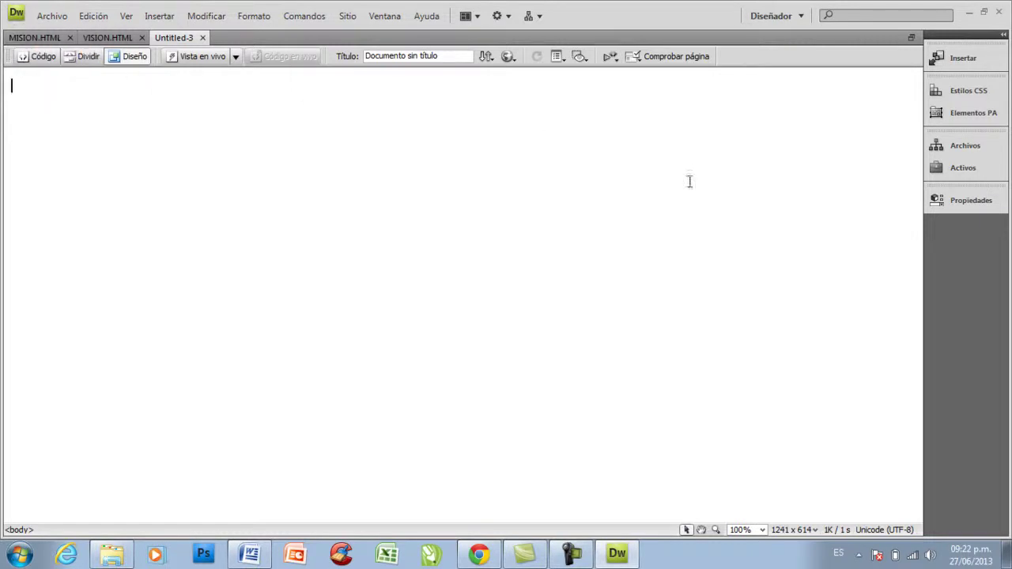
Set the page background image to walpaper-x3-studios and the text colour to white #FFF.
click(984, 207)
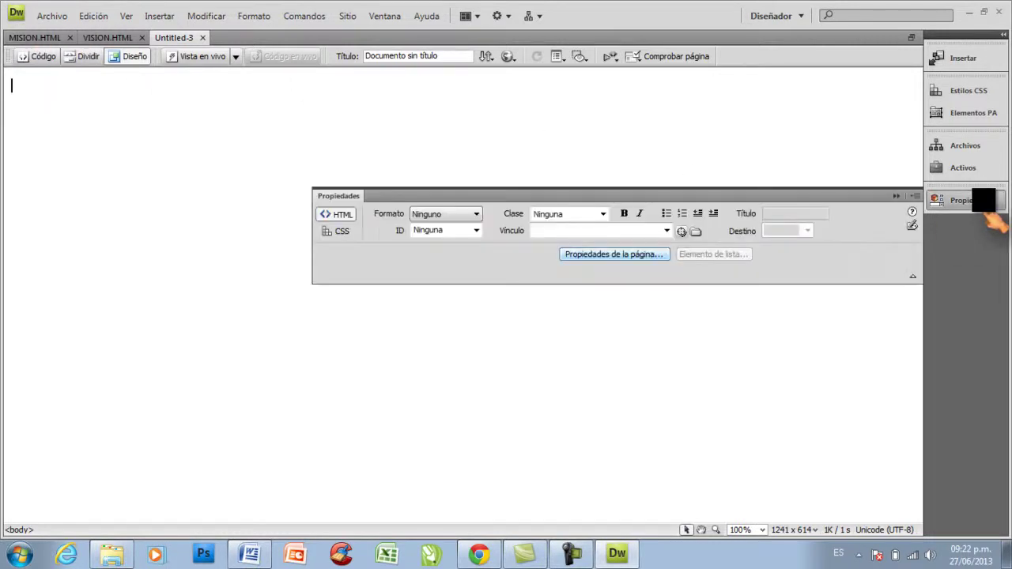
click(588, 254)
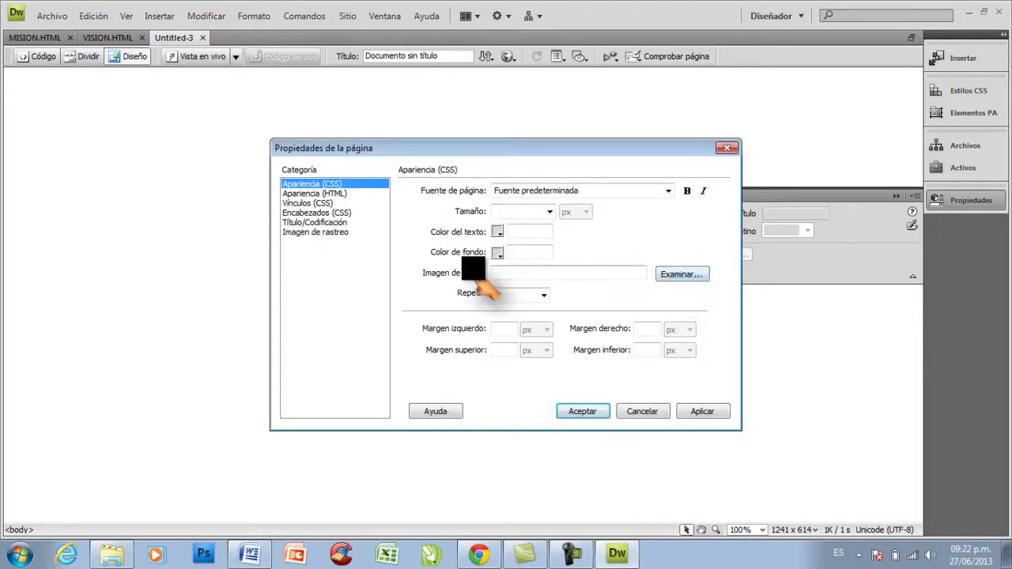
click(674, 274)
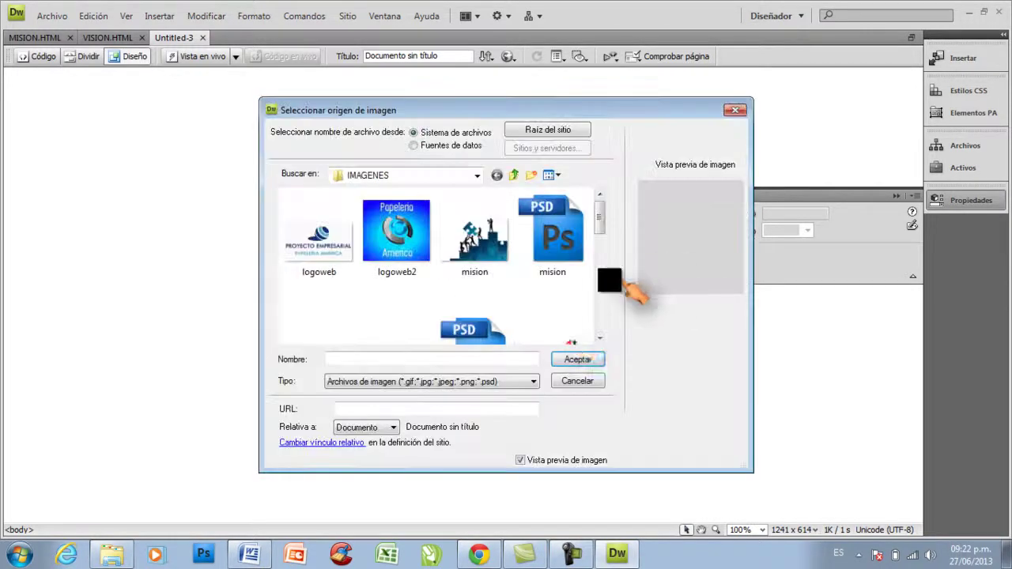
scroll(598, 331, down, 5)
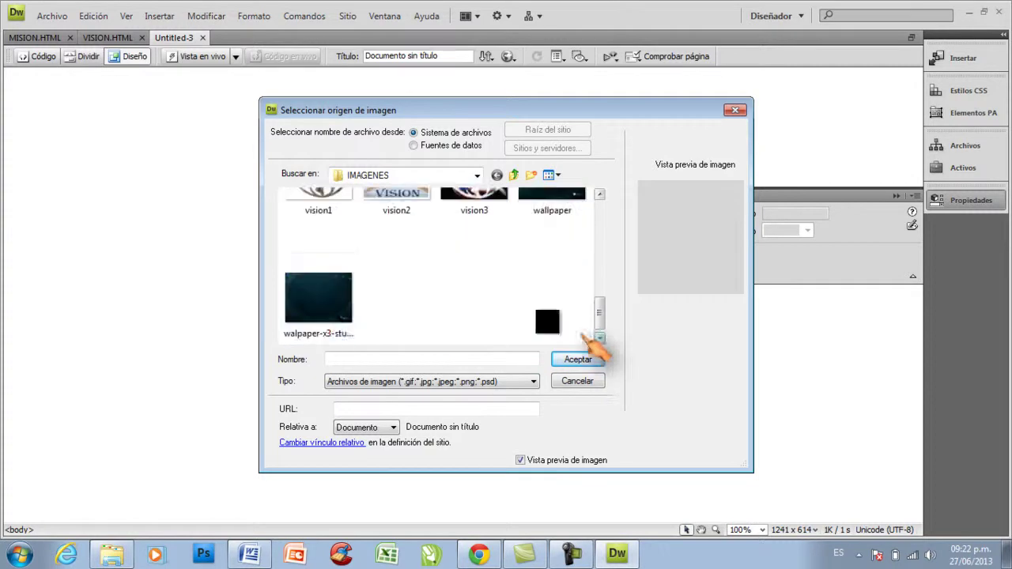
click(318, 300)
click(578, 359)
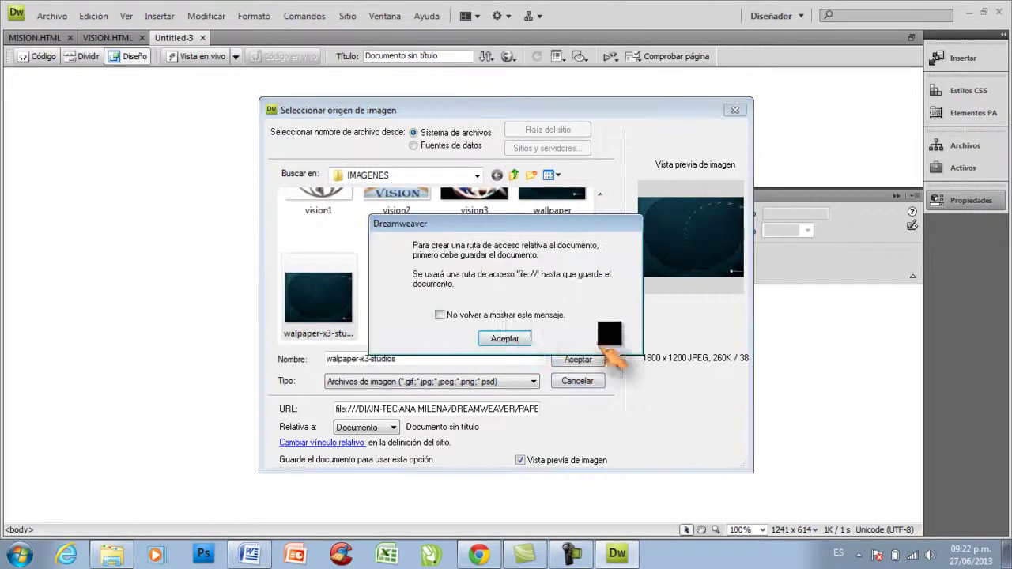
click(504, 338)
click(701, 411)
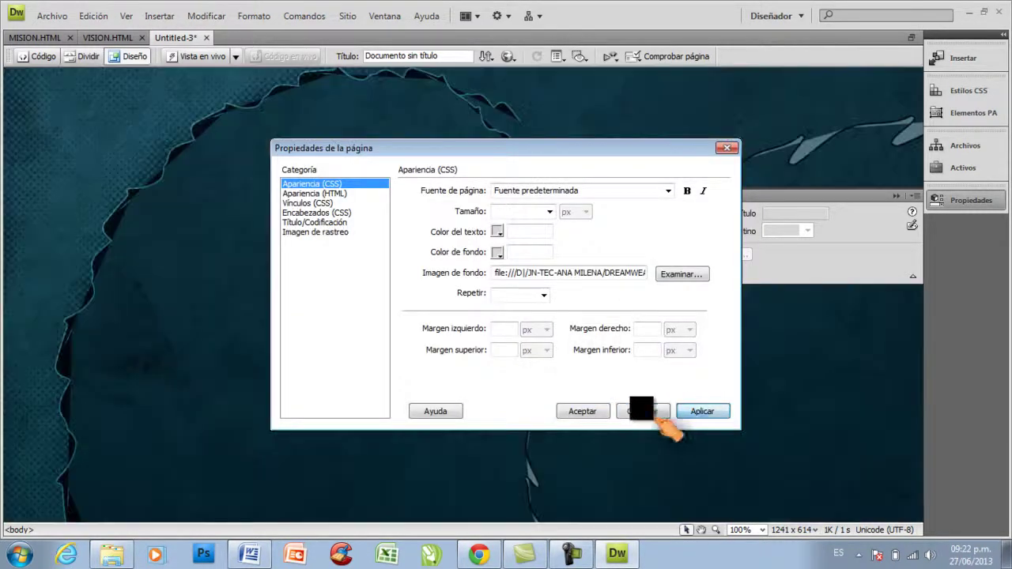
click(497, 232)
click(501, 290)
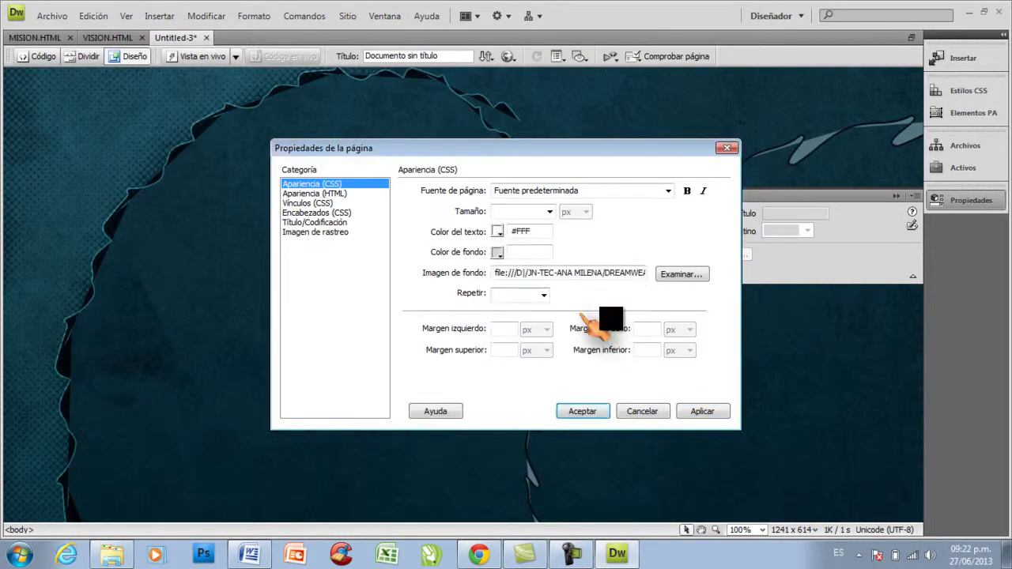
click(589, 411)
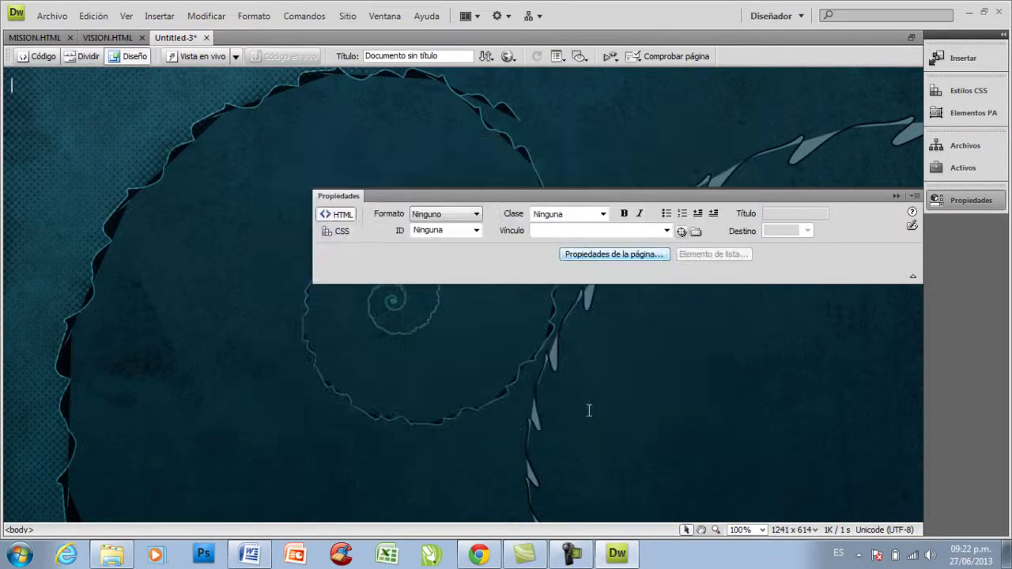
Insert a one-column, 950-pixel table at the top of the page.
click(910, 198)
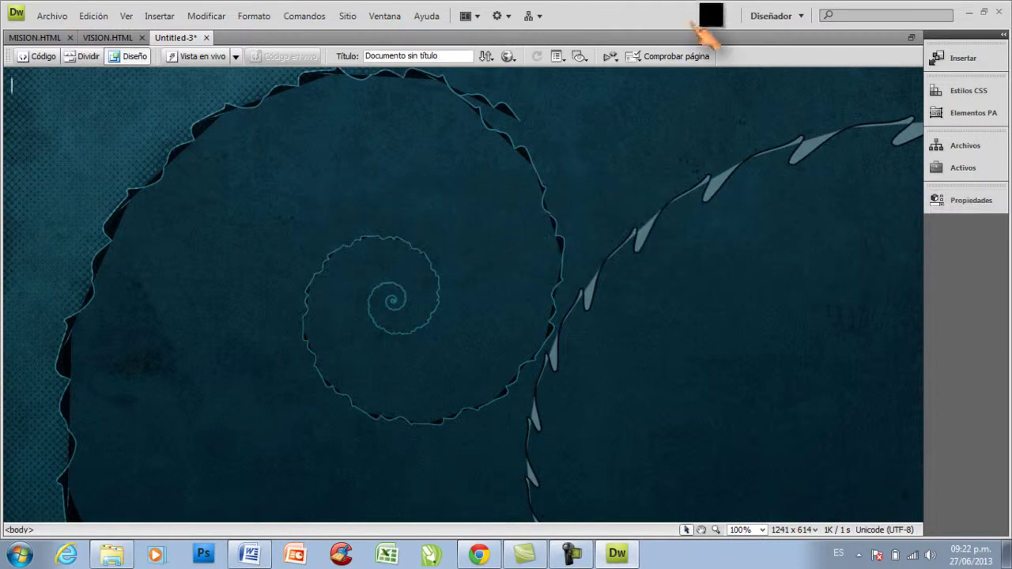
click(960, 57)
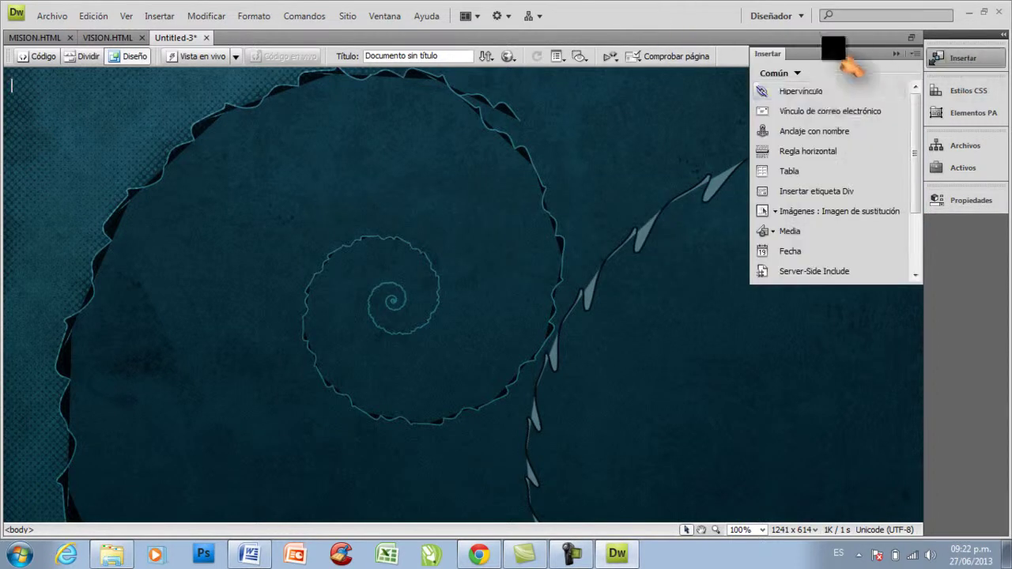
click(788, 170)
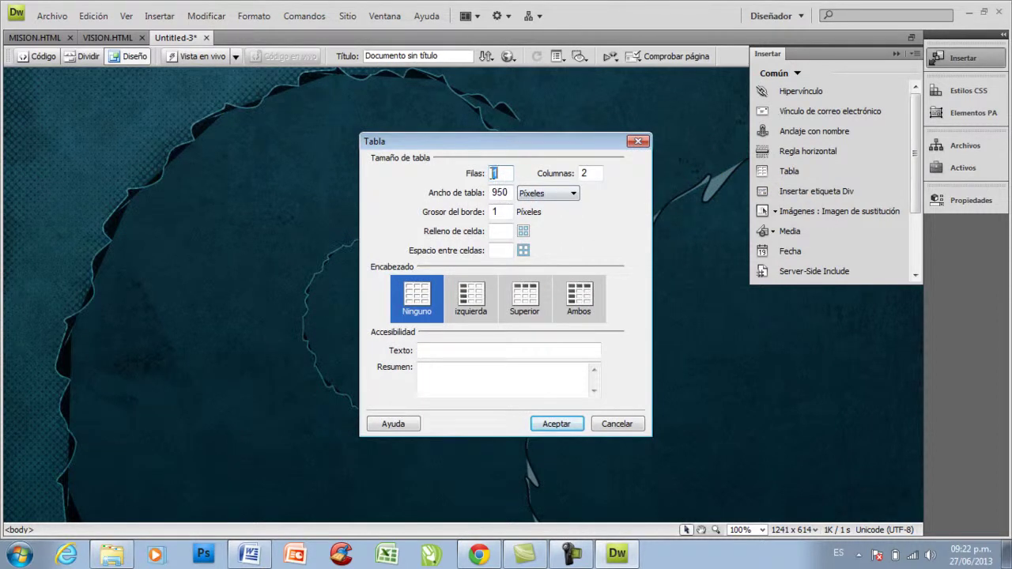
click(592, 172)
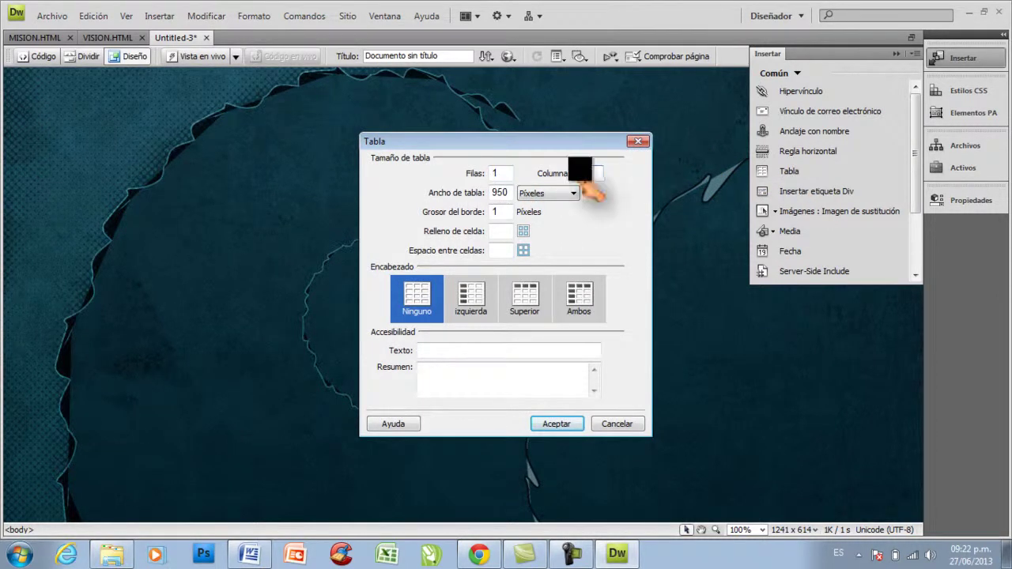
text(1)
click(561, 426)
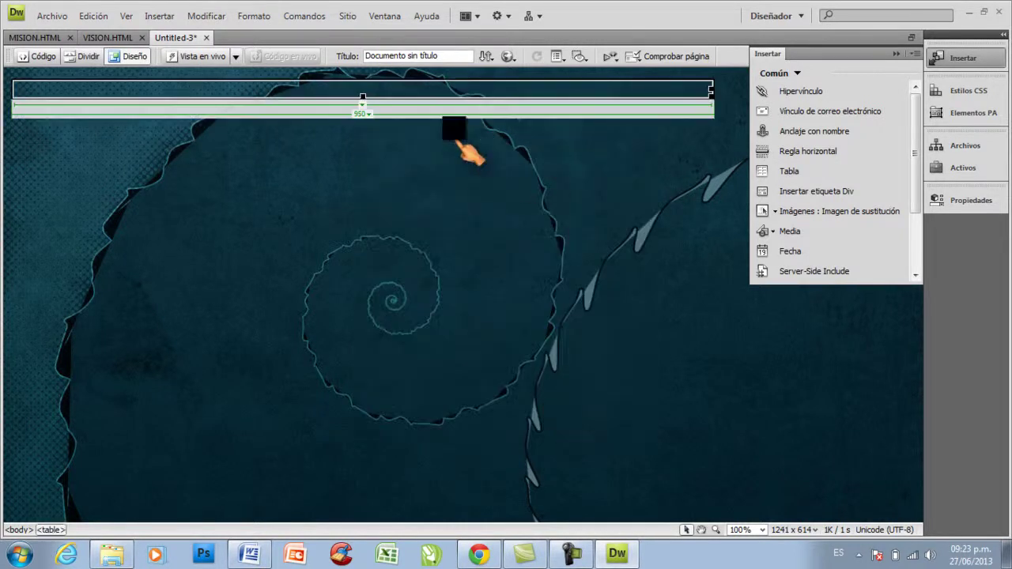
Insert the objetivos title image into the table cell without alternate text.
click(387, 92)
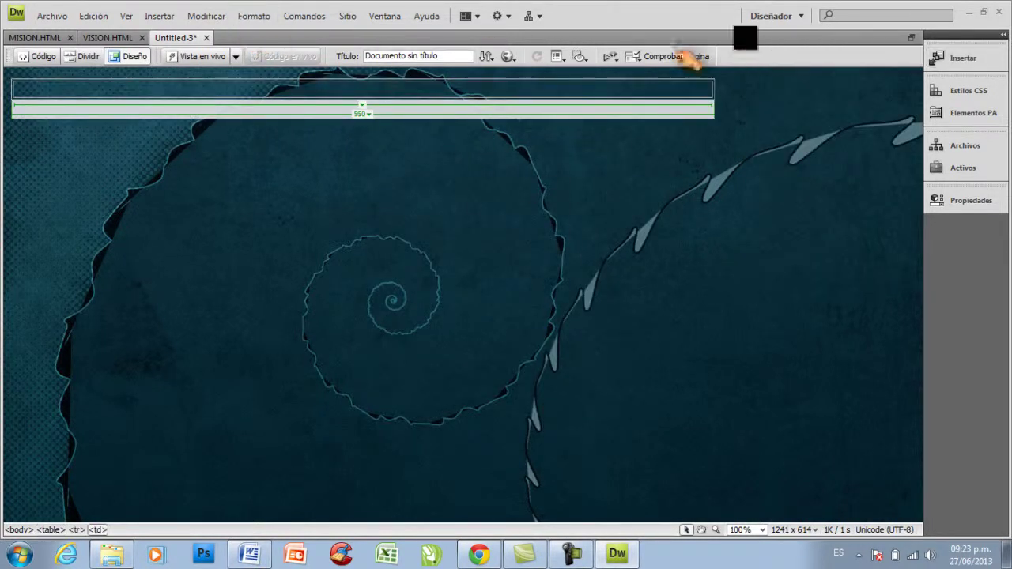
click(976, 61)
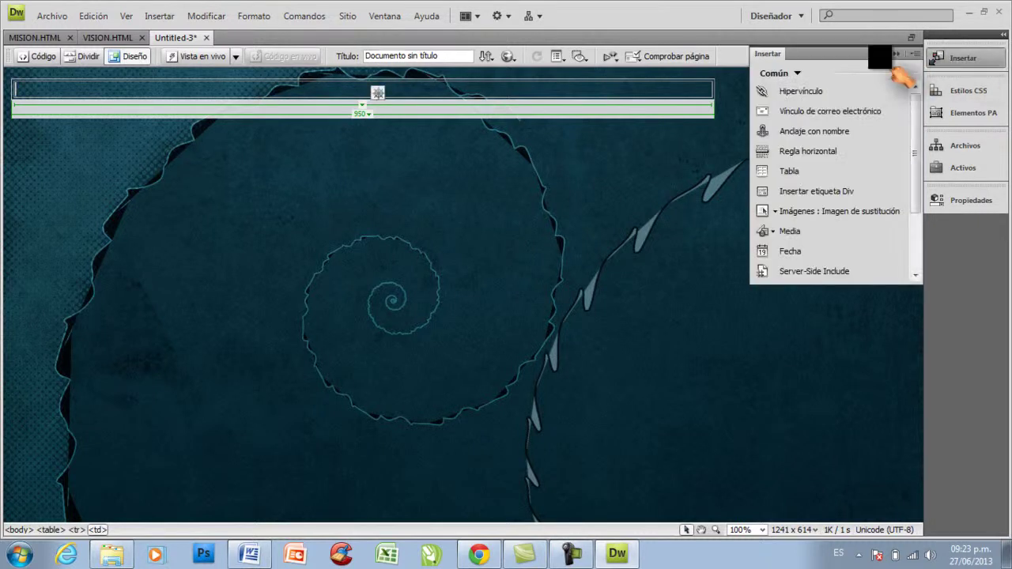
click(776, 213)
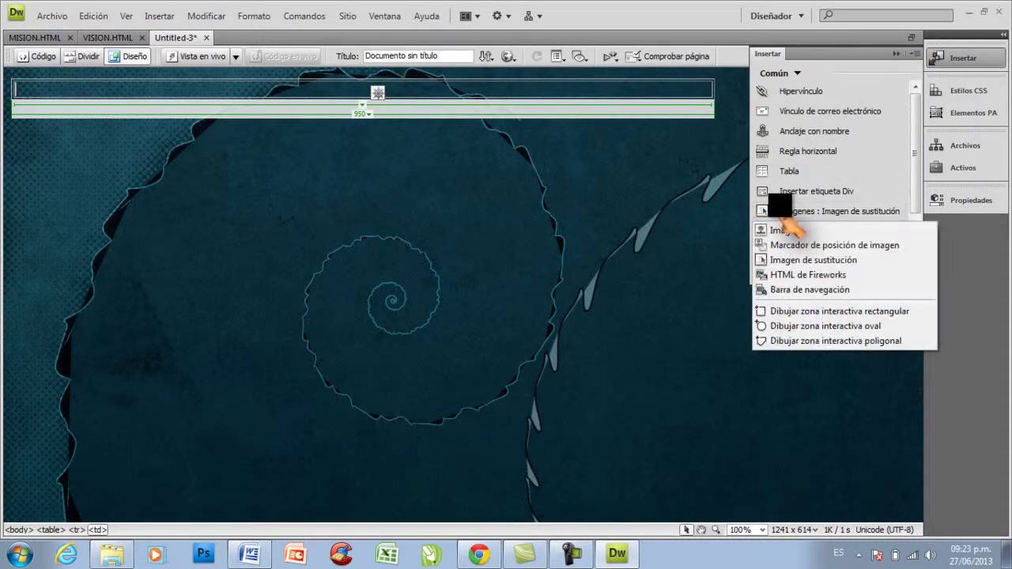
click(782, 230)
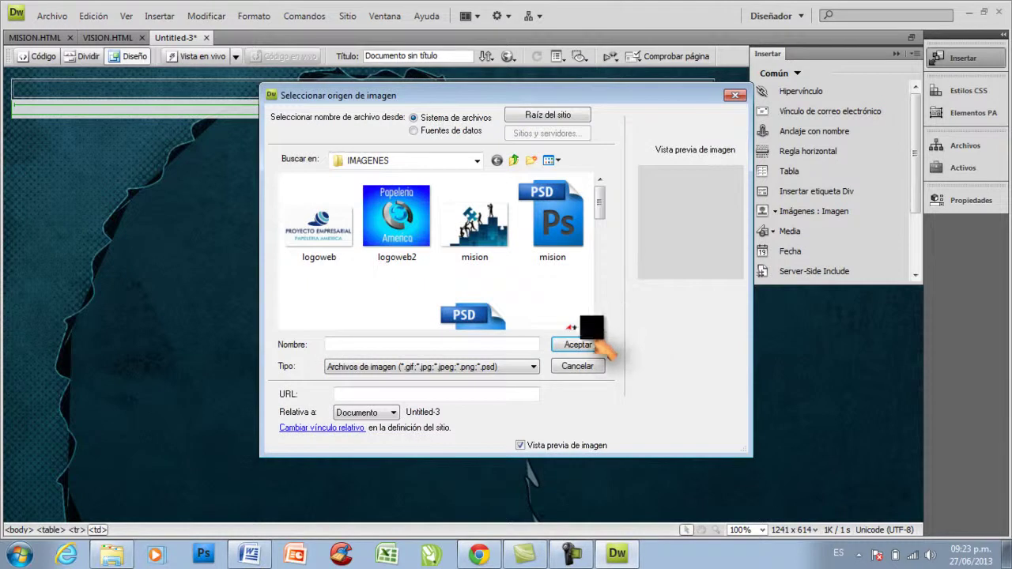
scroll(616, 340, down, 1)
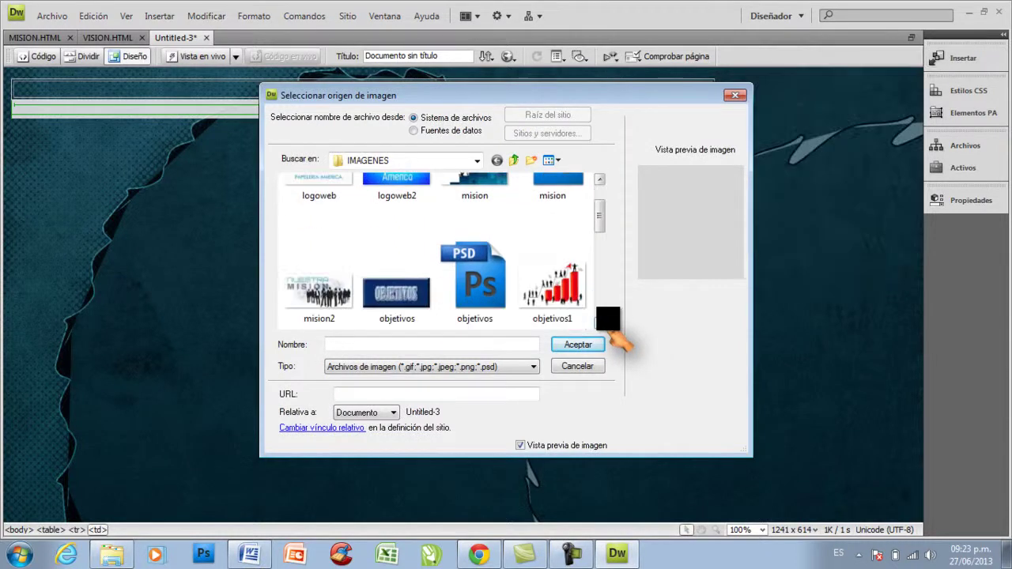
click(399, 313)
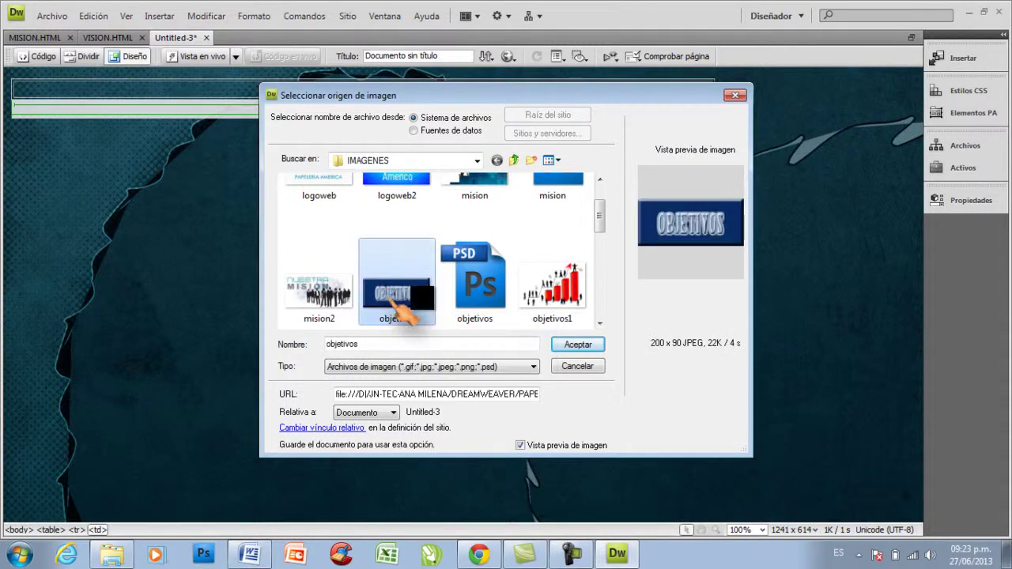
click(583, 351)
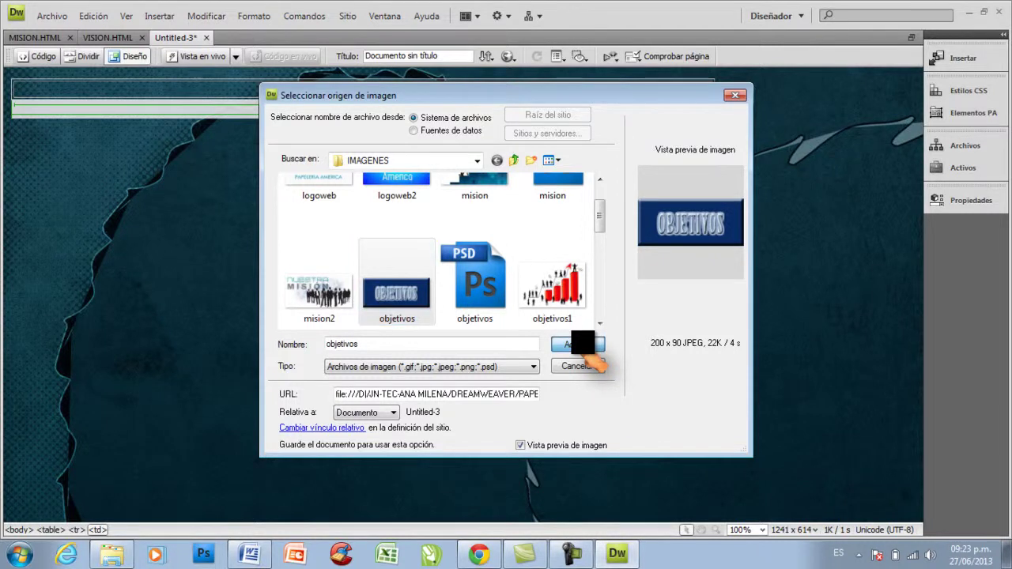
click(510, 324)
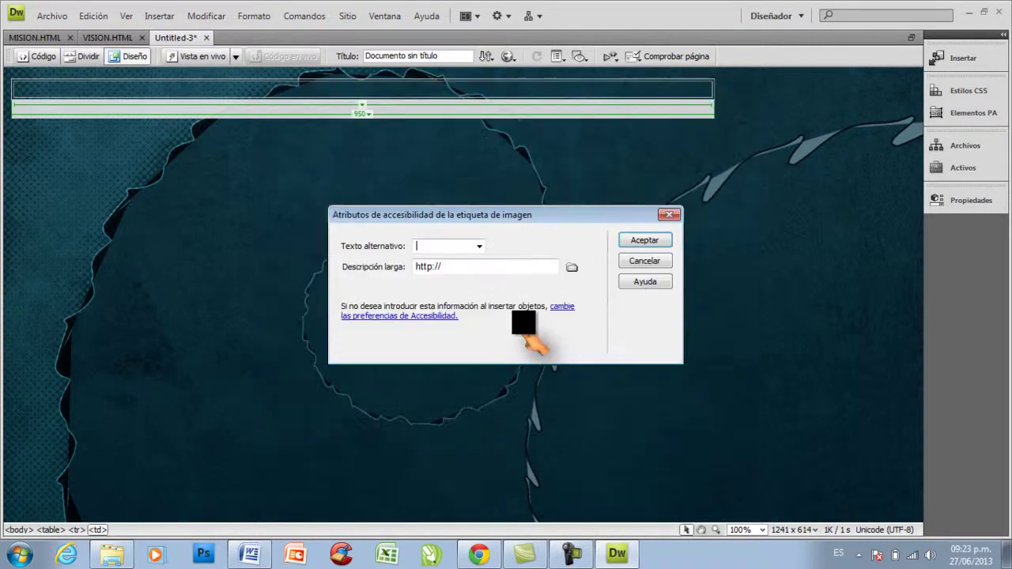
click(644, 241)
Centre the OBJETIVOS image in its cell.
click(172, 111)
right_click(172, 111)
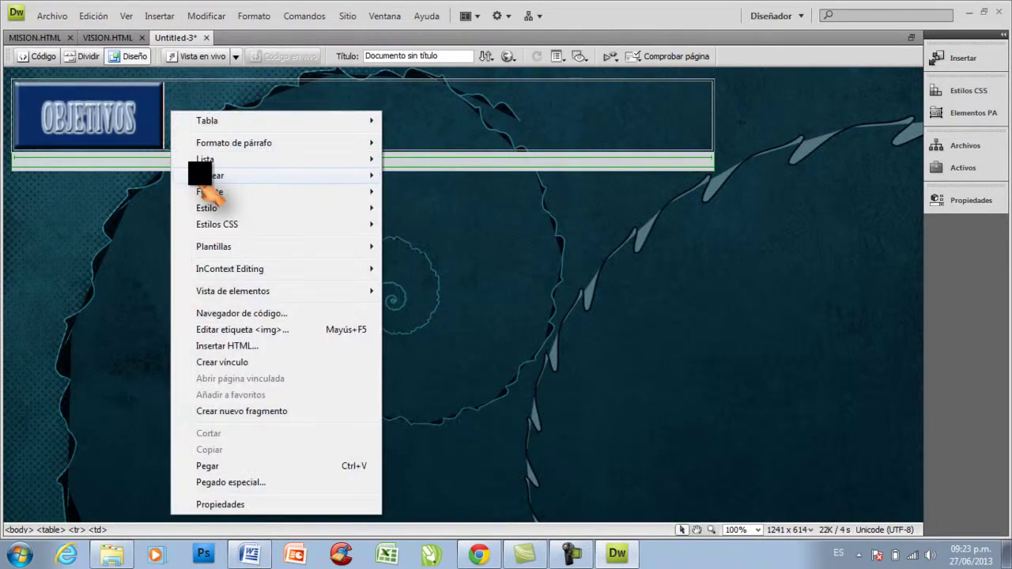
mouse_move(332, 175)
click(431, 191)
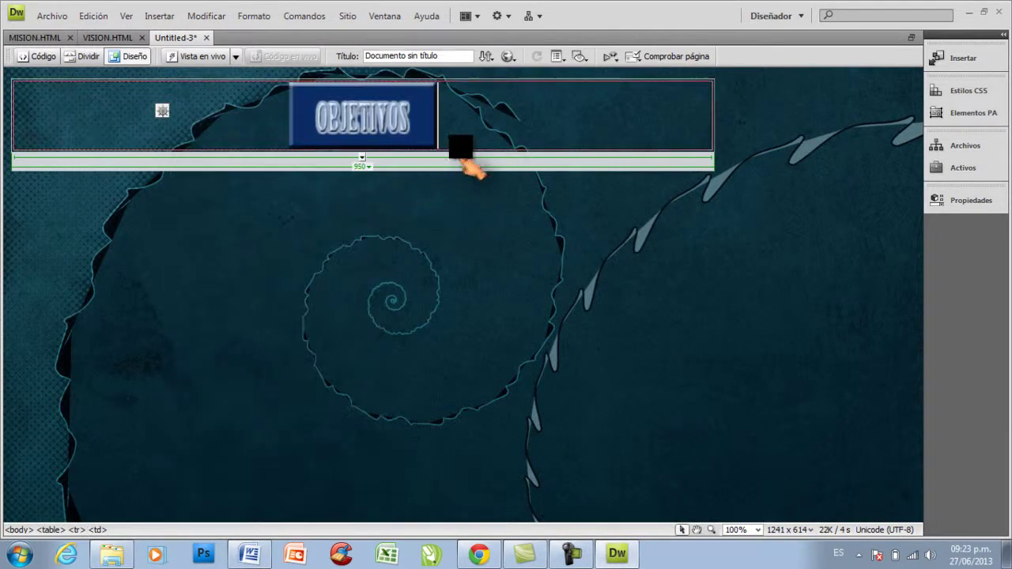
click(731, 148)
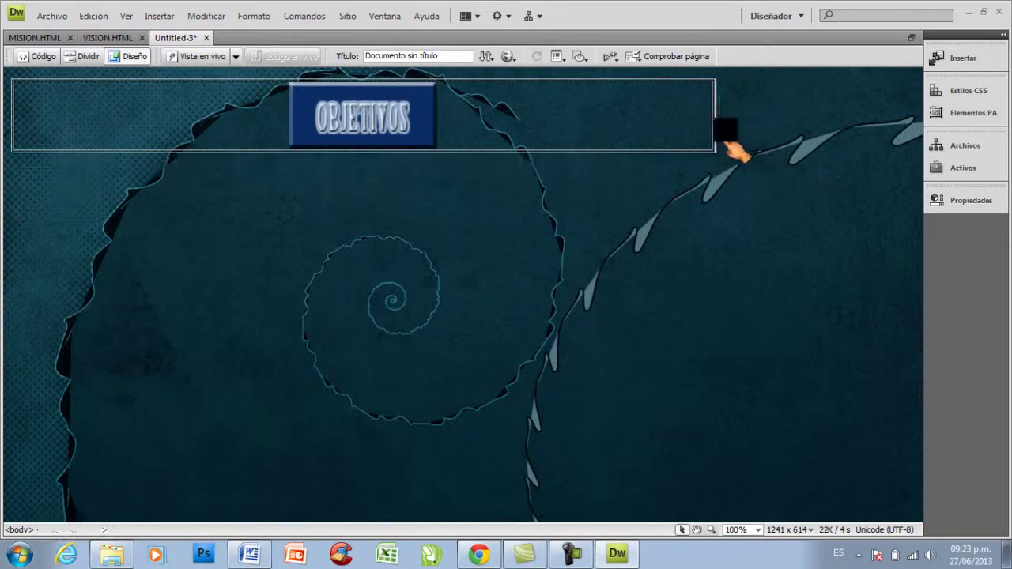
Insert a one-row, two-column 950-pixel table below the title, with columns 376 and 558 wide.
click(716, 143)
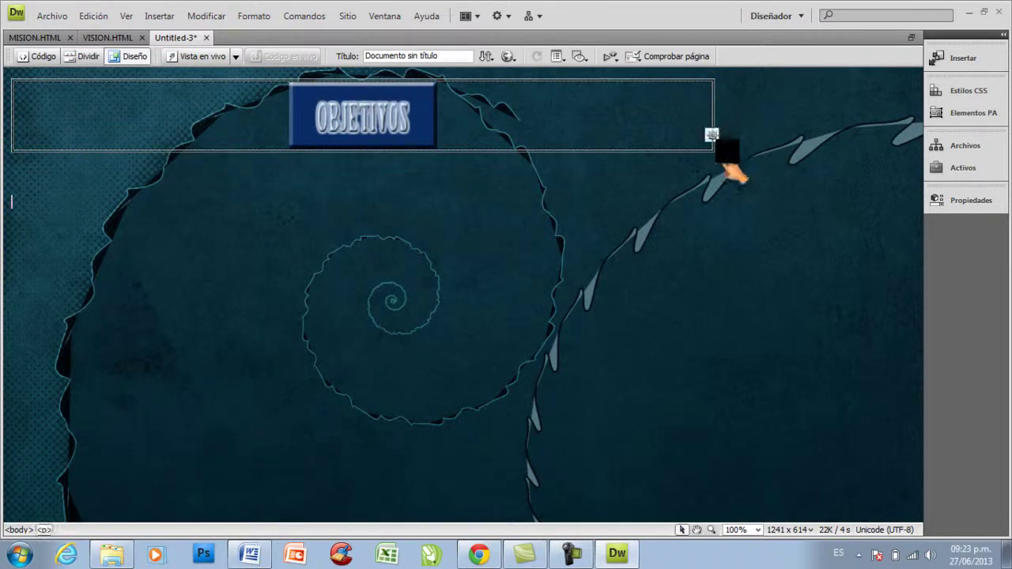
click(977, 63)
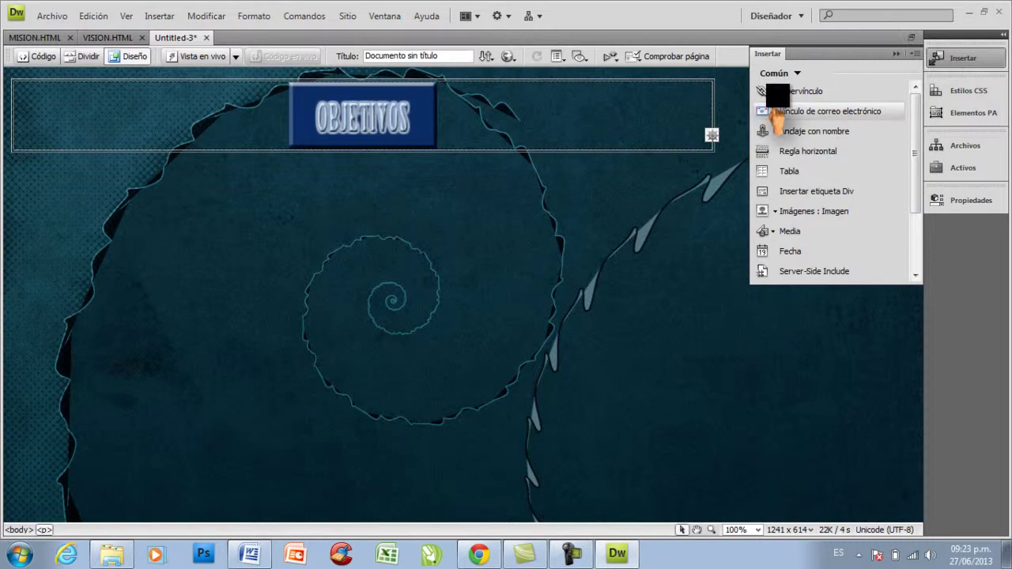
click(775, 172)
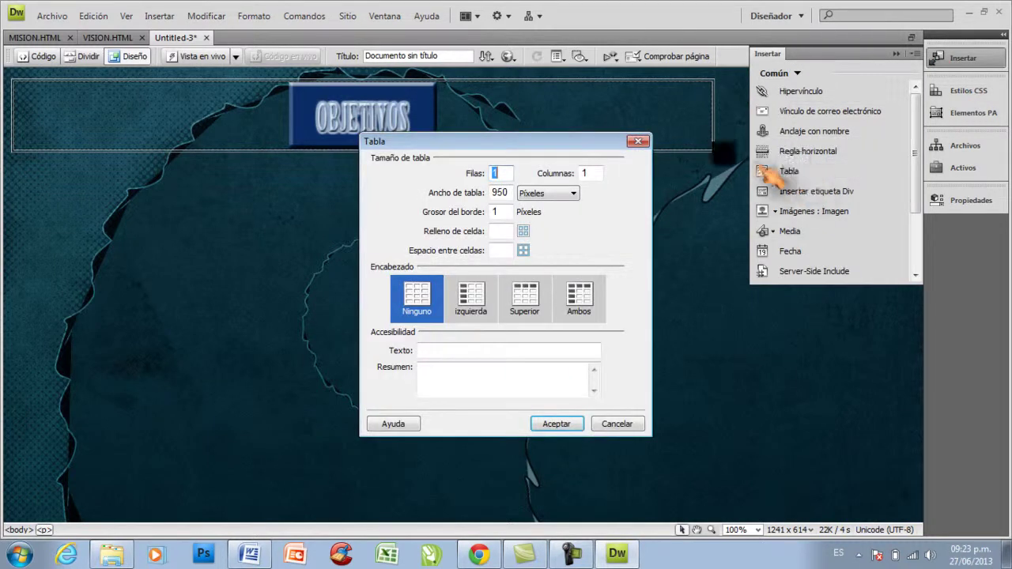
click(581, 172)
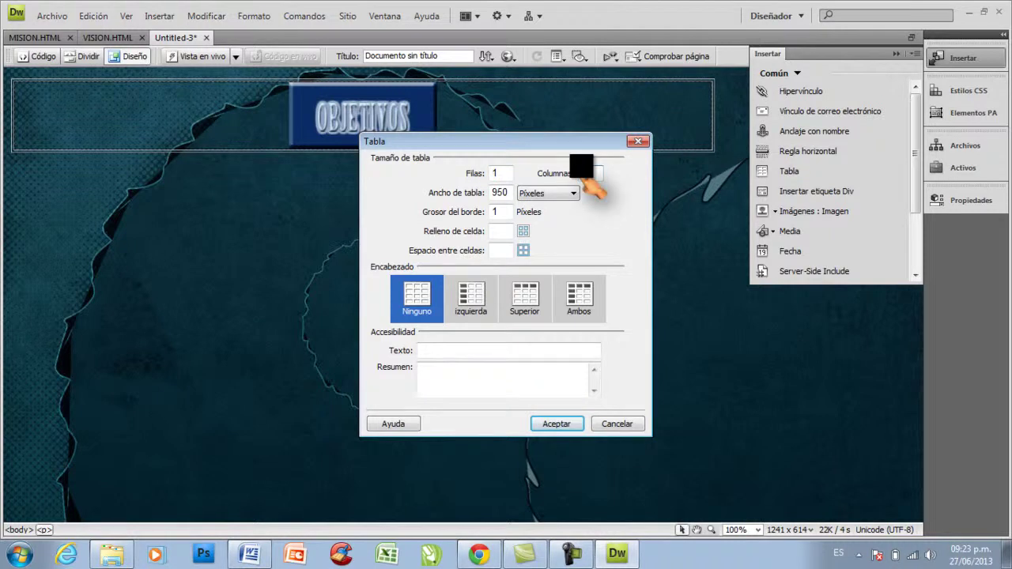
text(2)
click(504, 174)
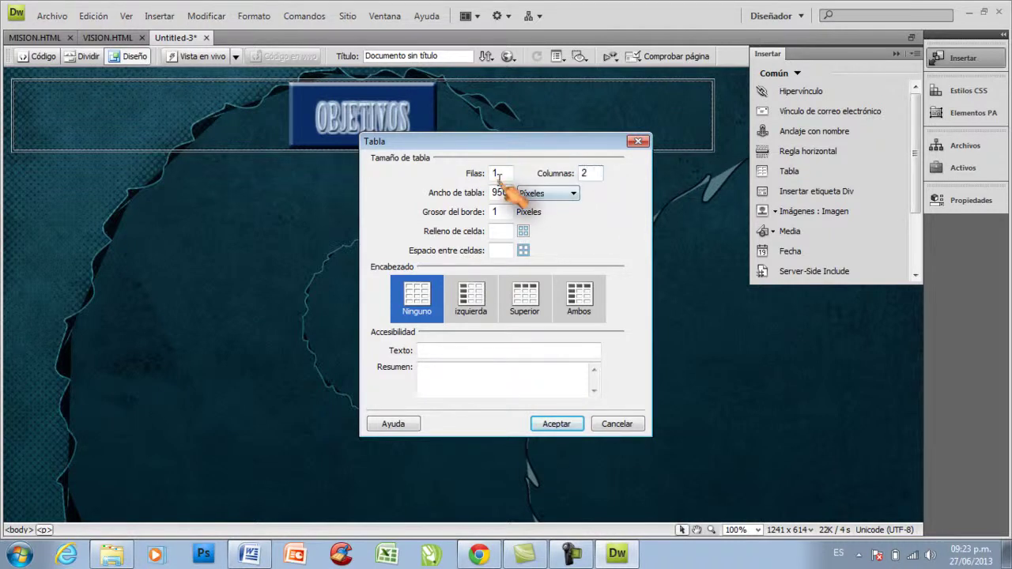
click(503, 196)
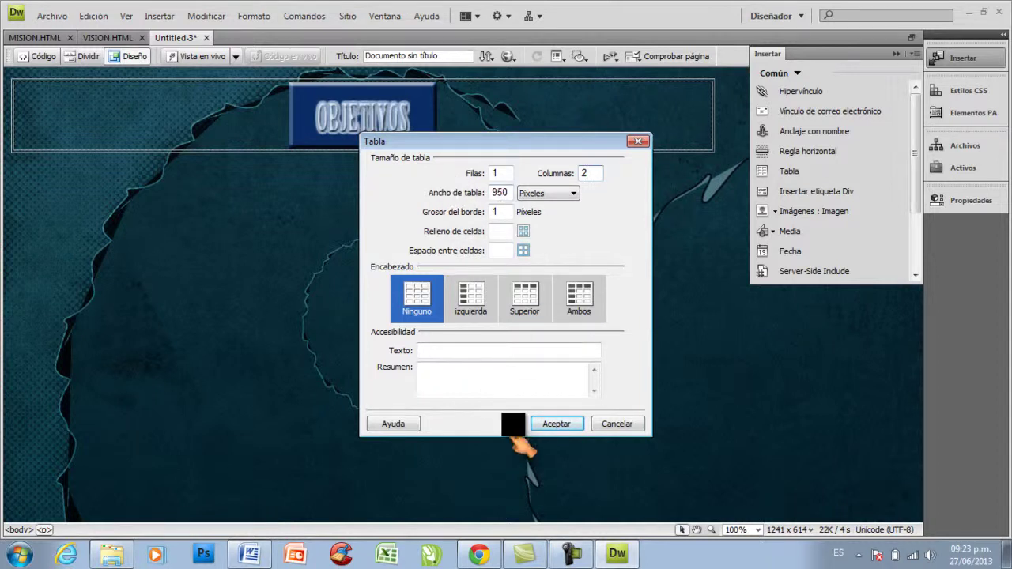
click(543, 425)
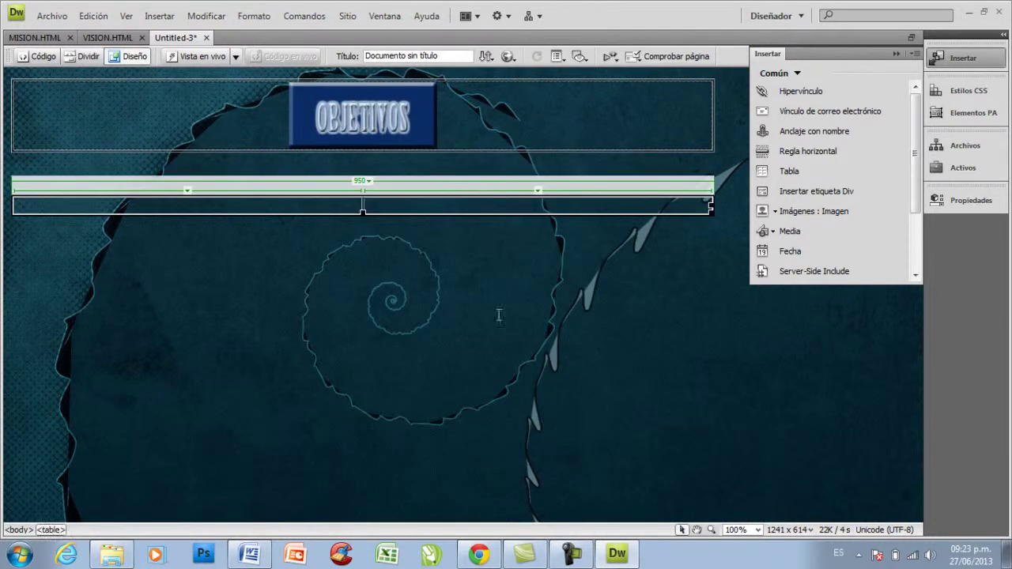
click(394, 206)
drag(362, 202, 296, 205)
click(251, 205)
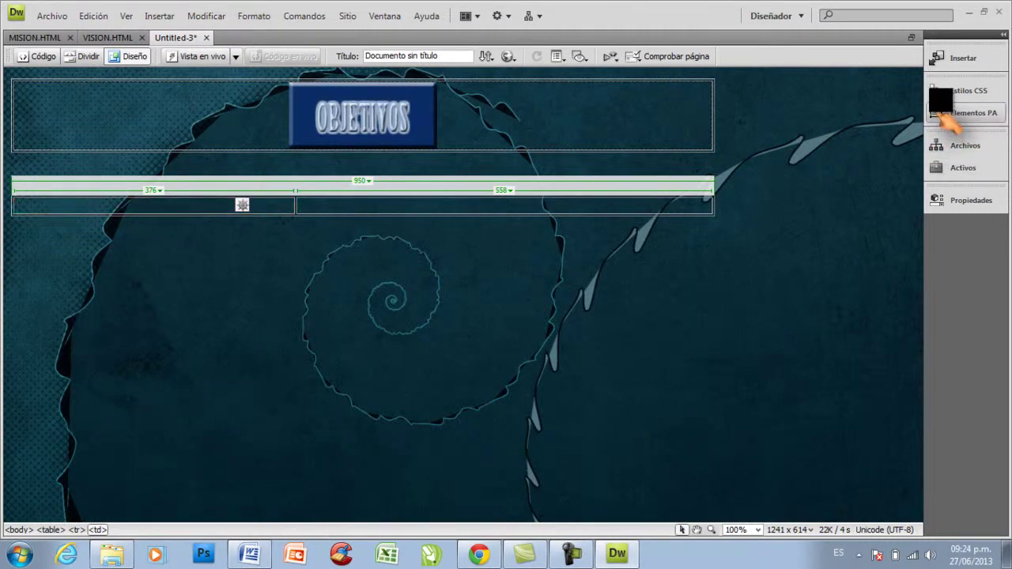
Start a rollover image in the left cell with objetivos1 as the original image.
click(957, 57)
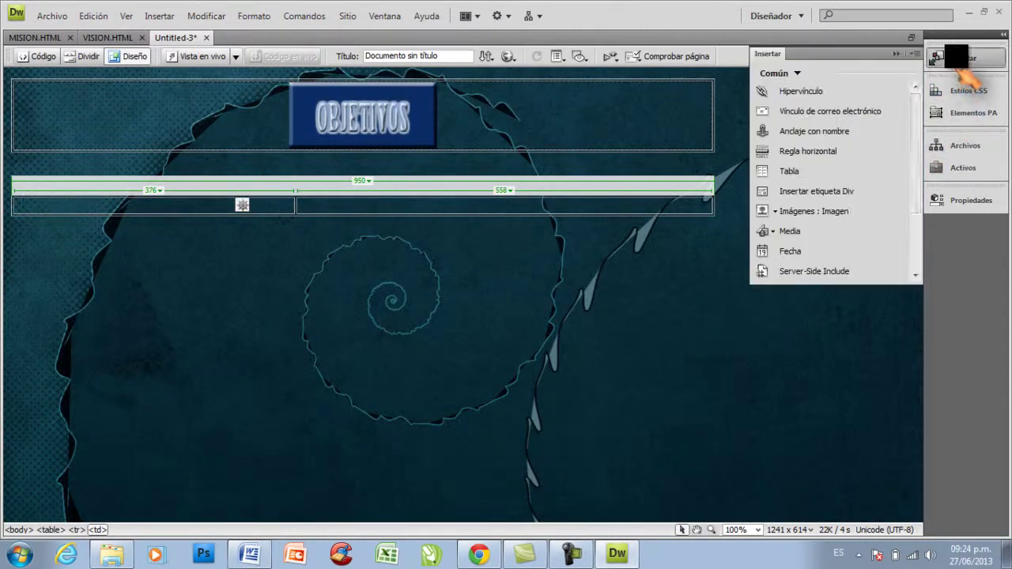
click(783, 230)
click(790, 261)
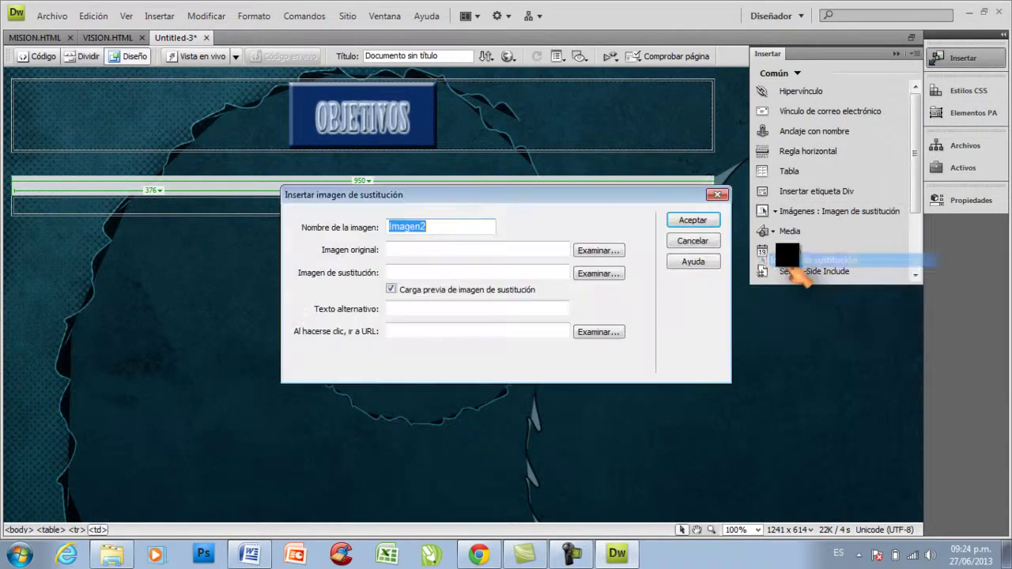
click(604, 252)
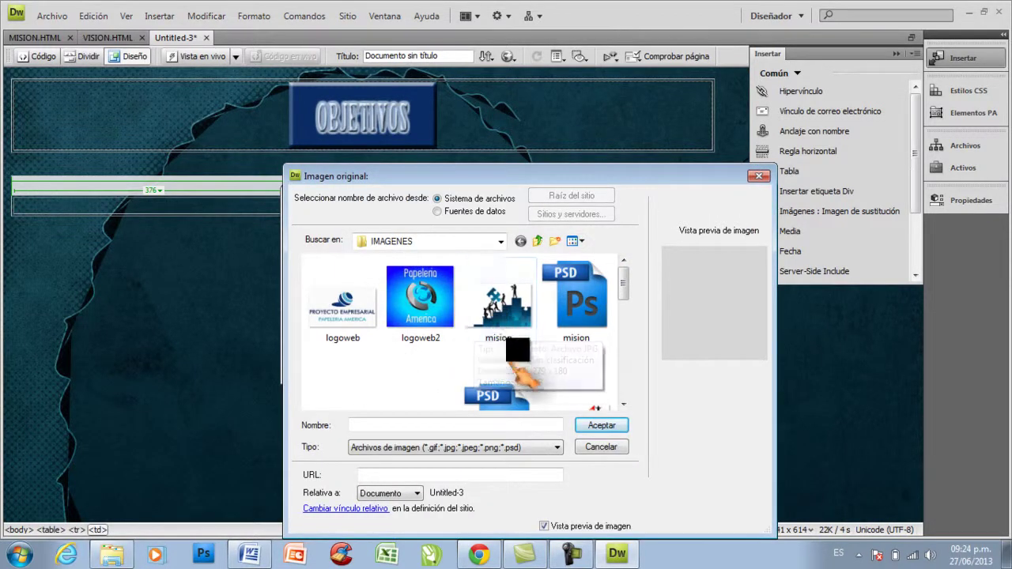
scroll(621, 402, down, 2)
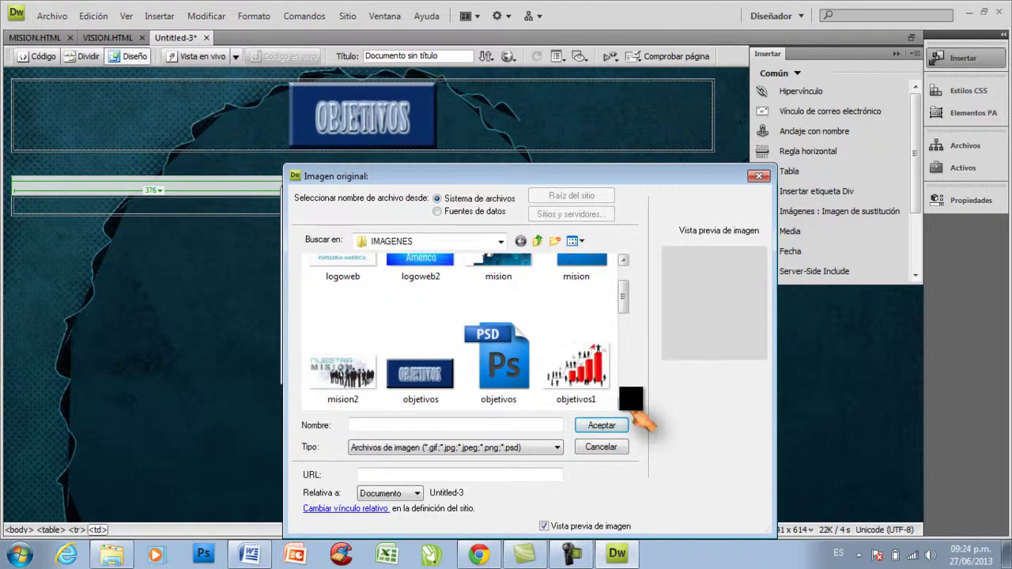
click(592, 365)
click(601, 425)
click(511, 339)
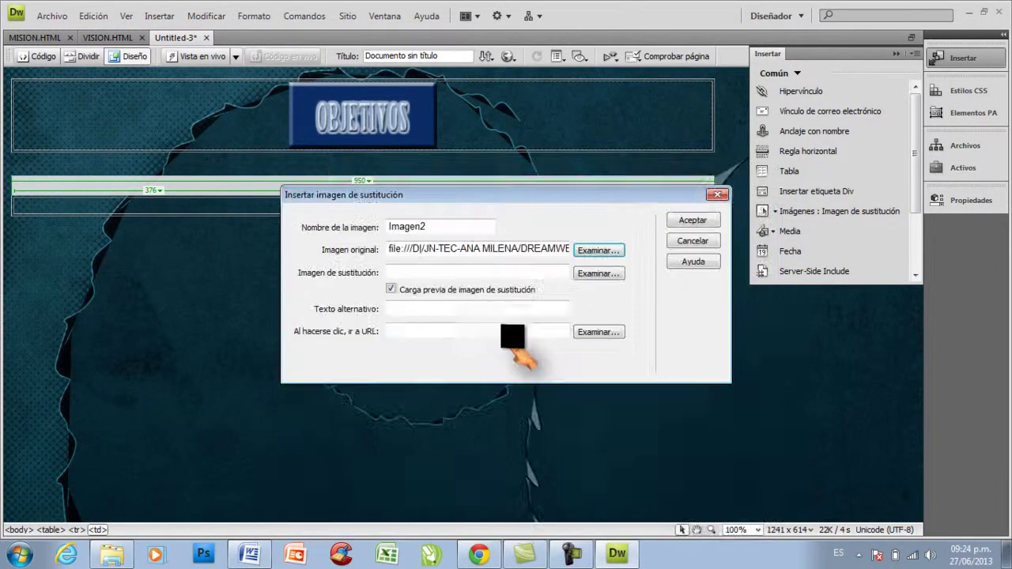
Set objetivos2 as the rollover image and insert it into the left cell.
click(601, 273)
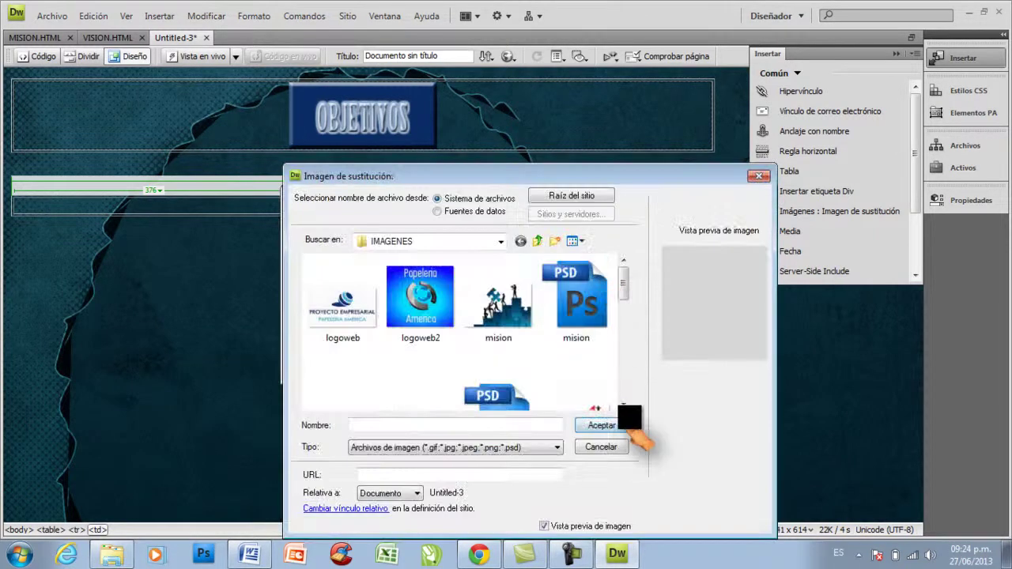
scroll(633, 427, down, 3)
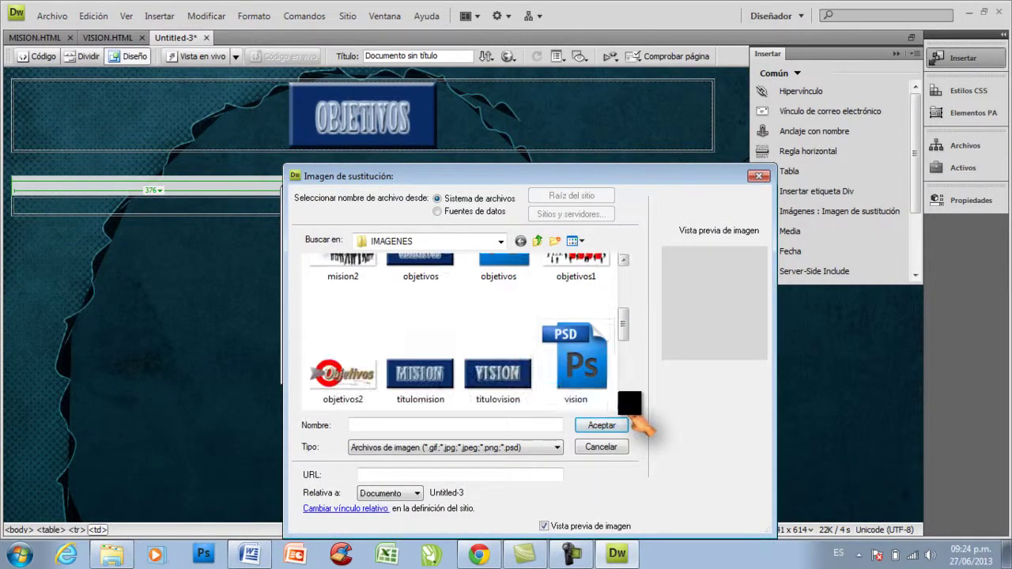
click(344, 372)
click(607, 427)
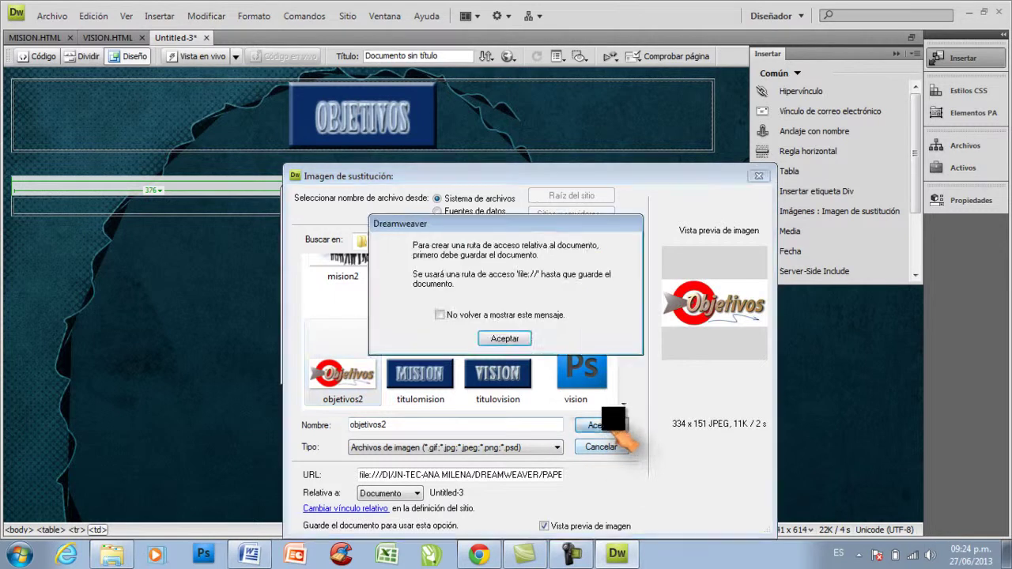
click(530, 337)
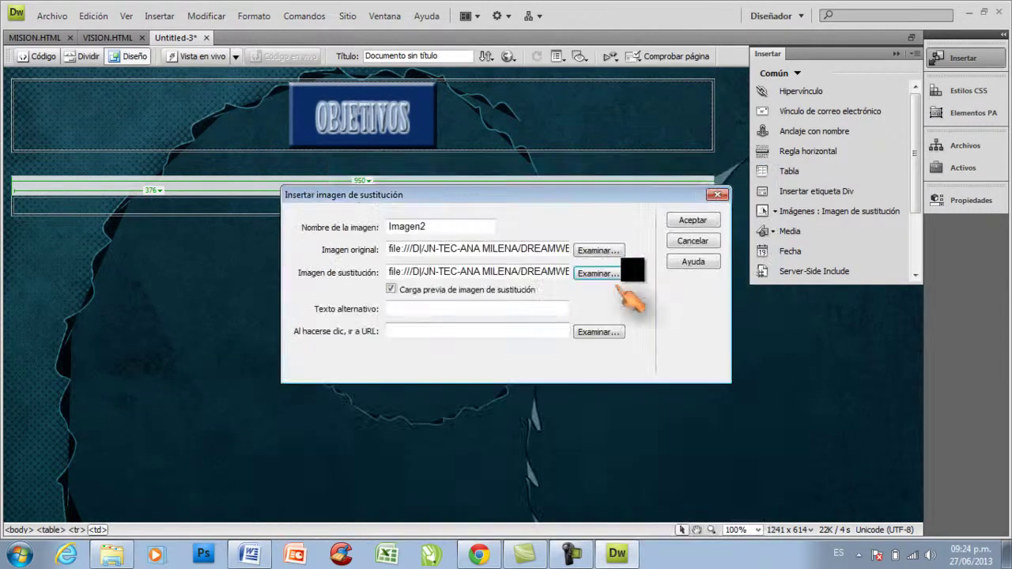
click(681, 220)
click(190, 310)
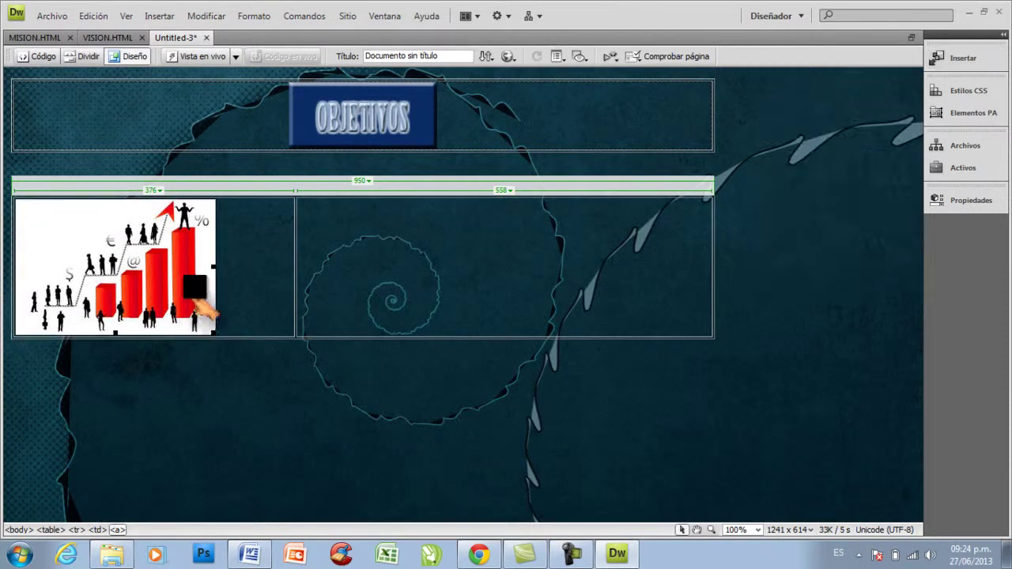
Enlarge the chart, then type GENERAL, the objective about Papeleria America's products, and ESPECIFICO.
drag(223, 338, 305, 384)
click(339, 330)
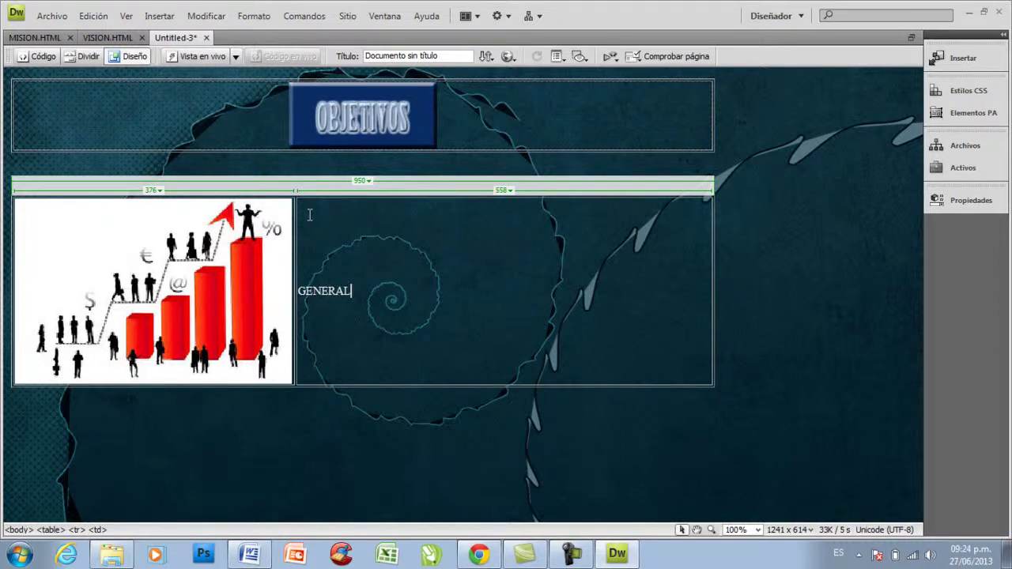
key(Return)
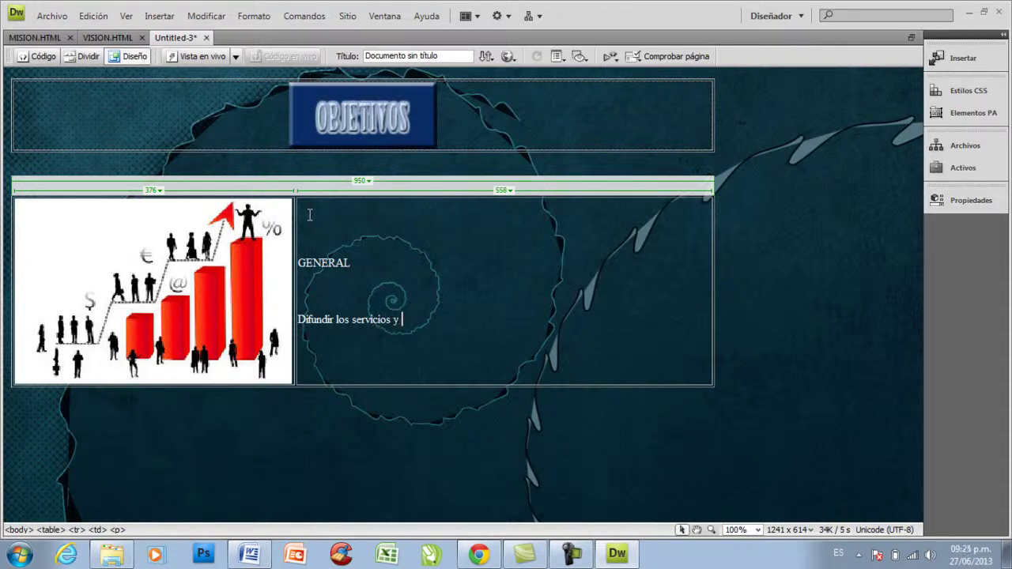
text(ar a conocer los pr)
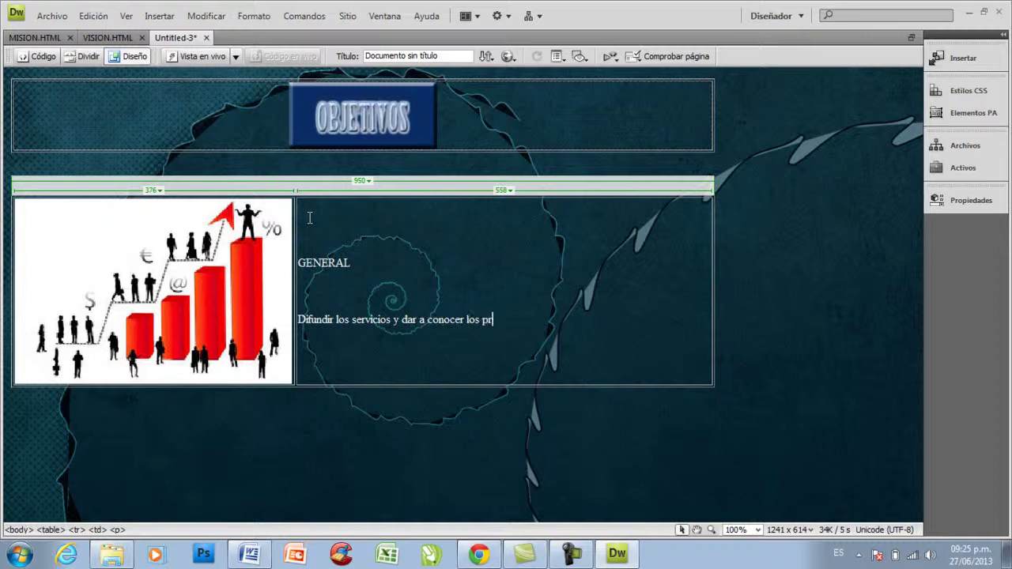
text(oductos que ofrece Pape)
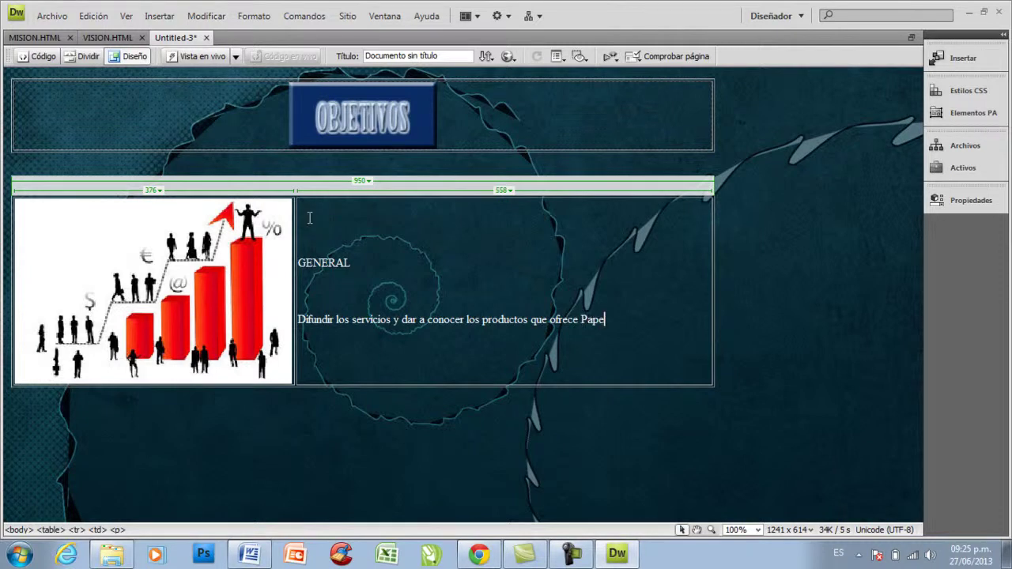
text(leria America.)
key(Return)
key(Return)
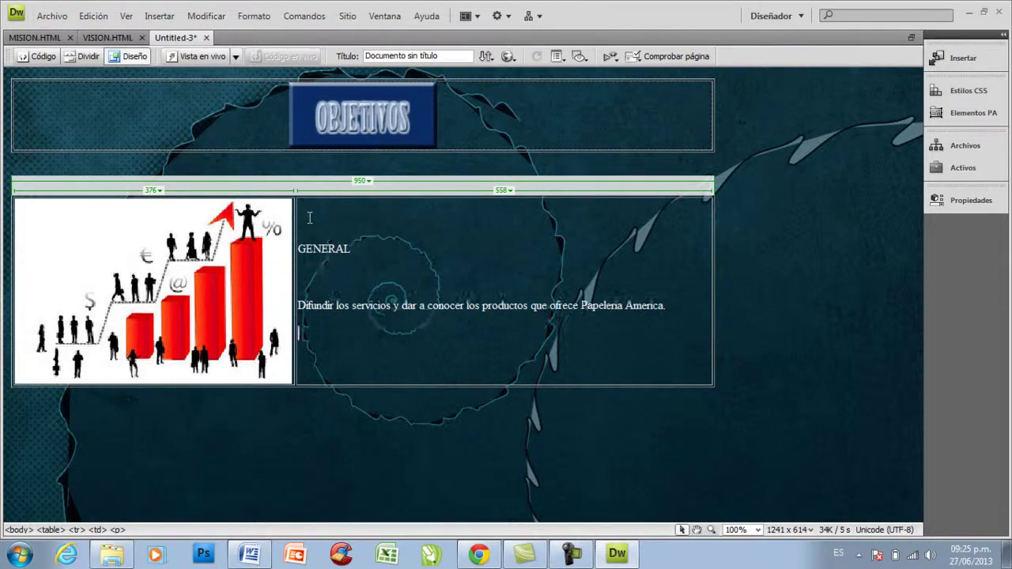
text(ESPECIFICO)
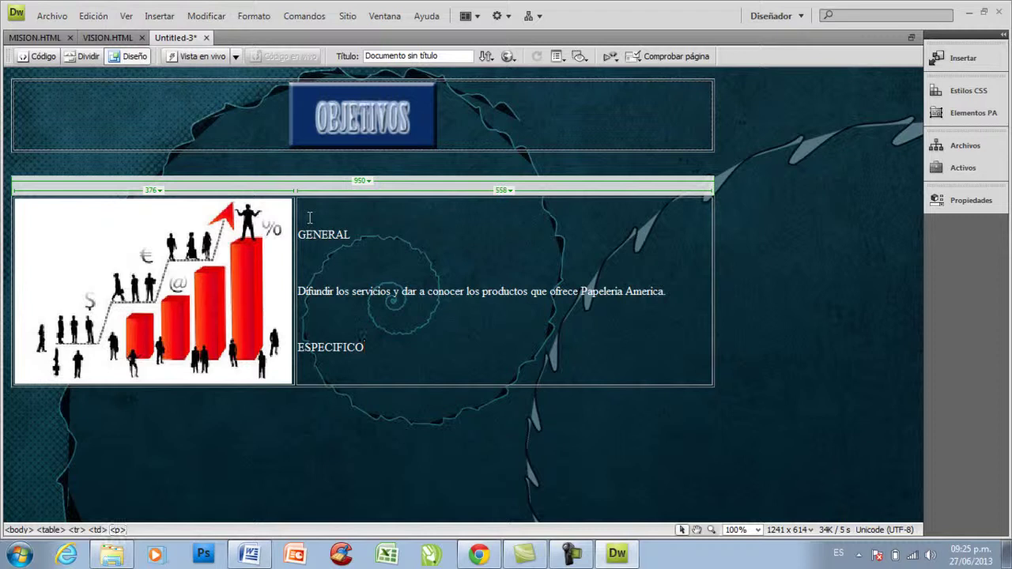
Under ESPECIFICO, add the objective 'Establecer un sistema de calidad para promover con eficiencia los servicios que presta la entidad'.
key(Return)
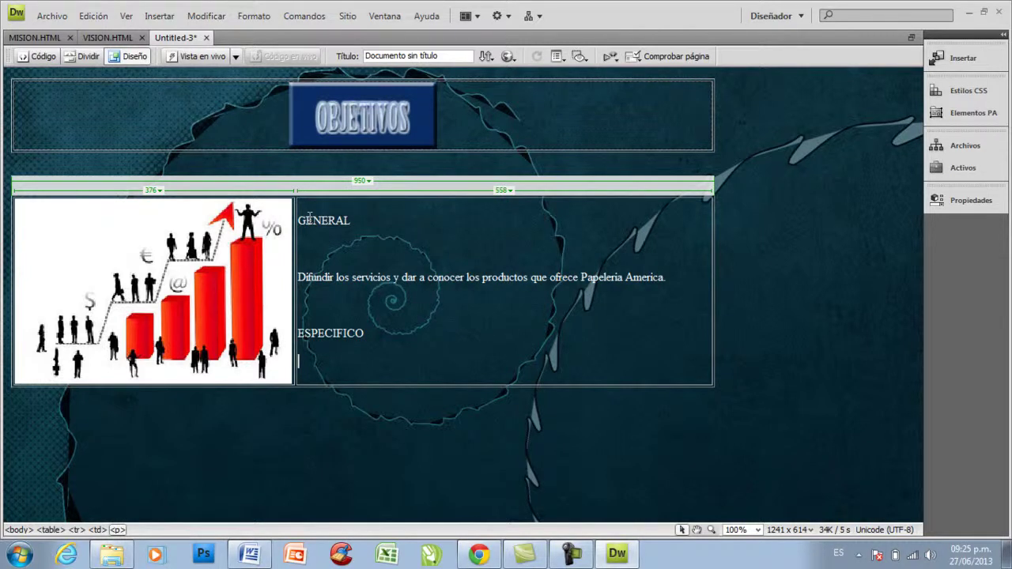
text(Establecer un sistema DE)
key(BackSpace)
key(BackSpace)
text(de)
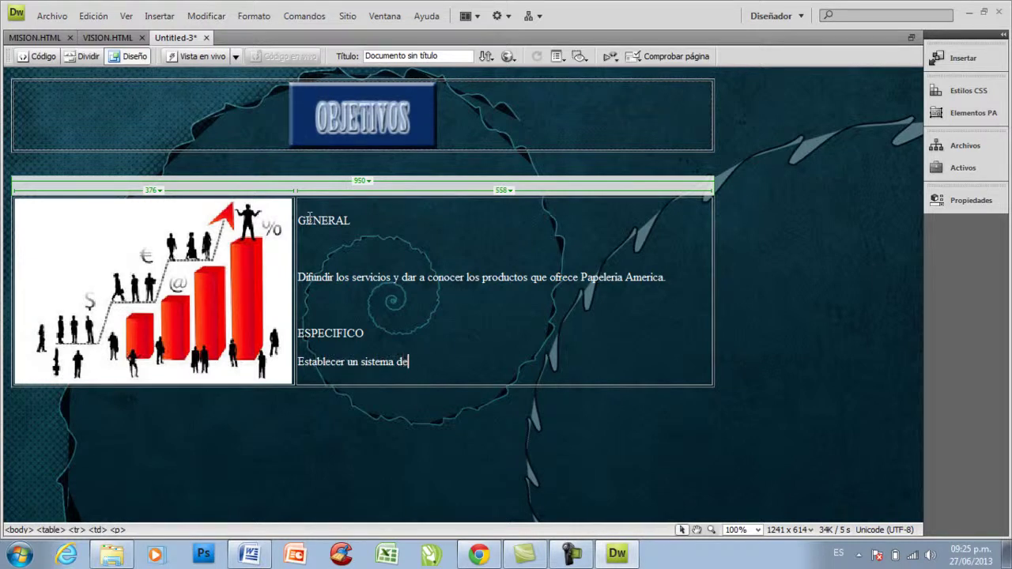
text( calidad para promover )
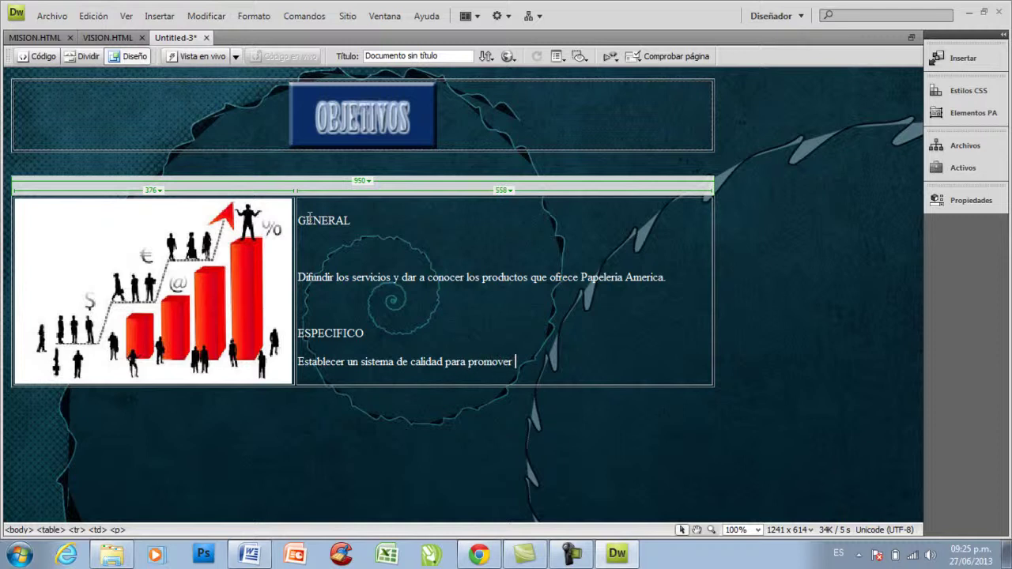
text(con eficiencia los servicios)
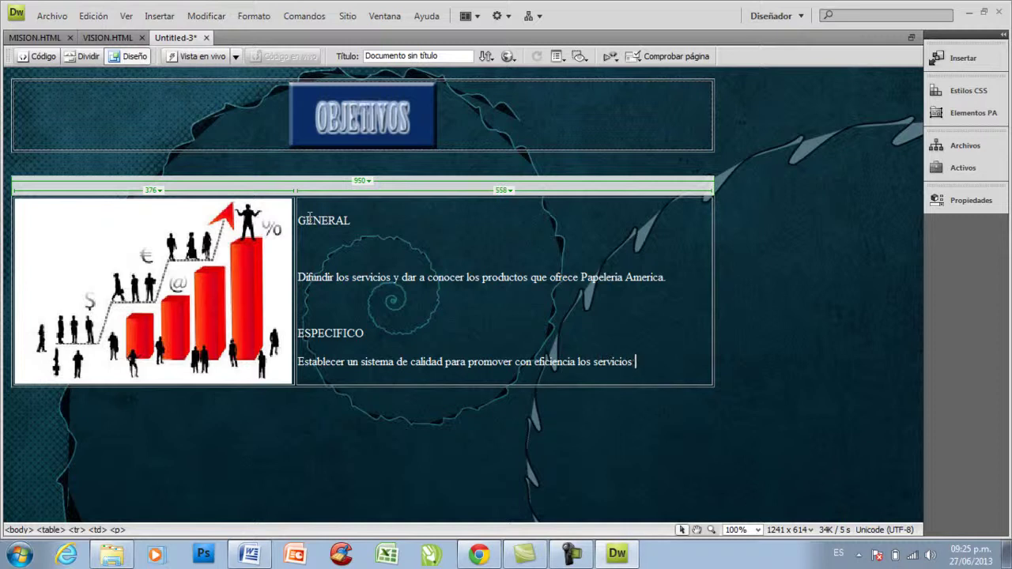
text( que presta la entidad.)
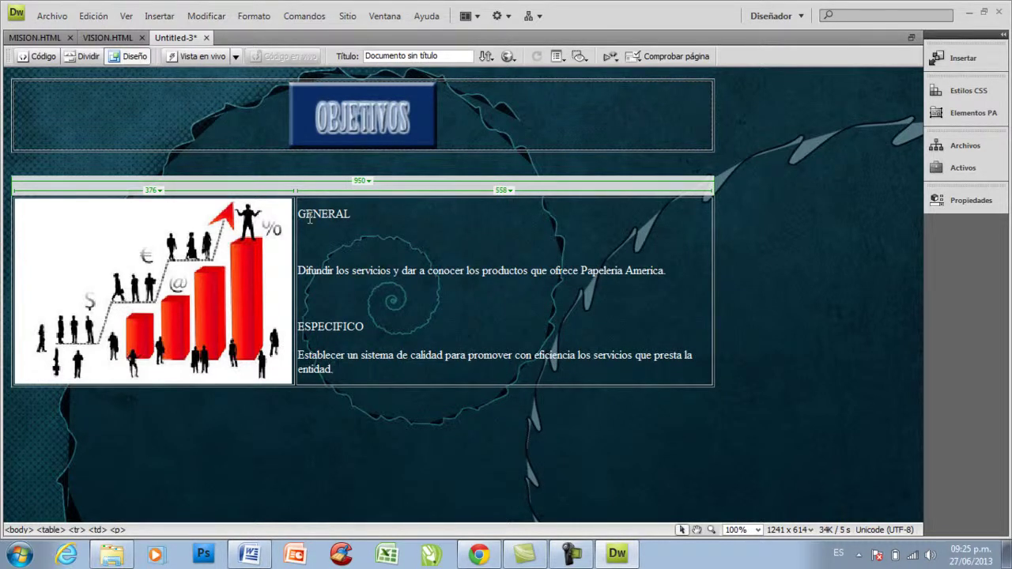
Add objectives on making products known, competitive-price quality products and clients' priority needs, plus two blank lines.
key(Return)
text(Dar a conoc)
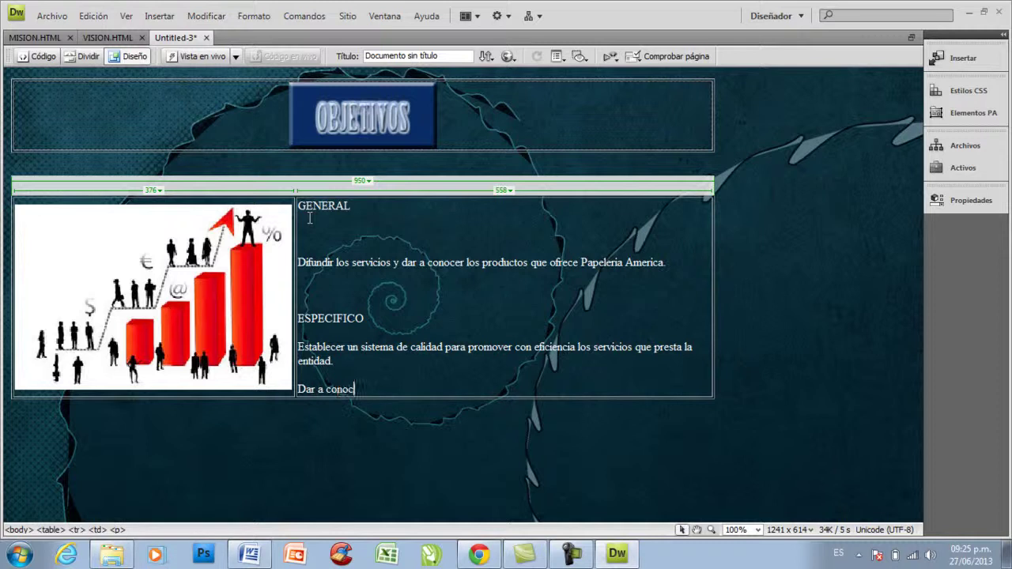
text(er los productos)
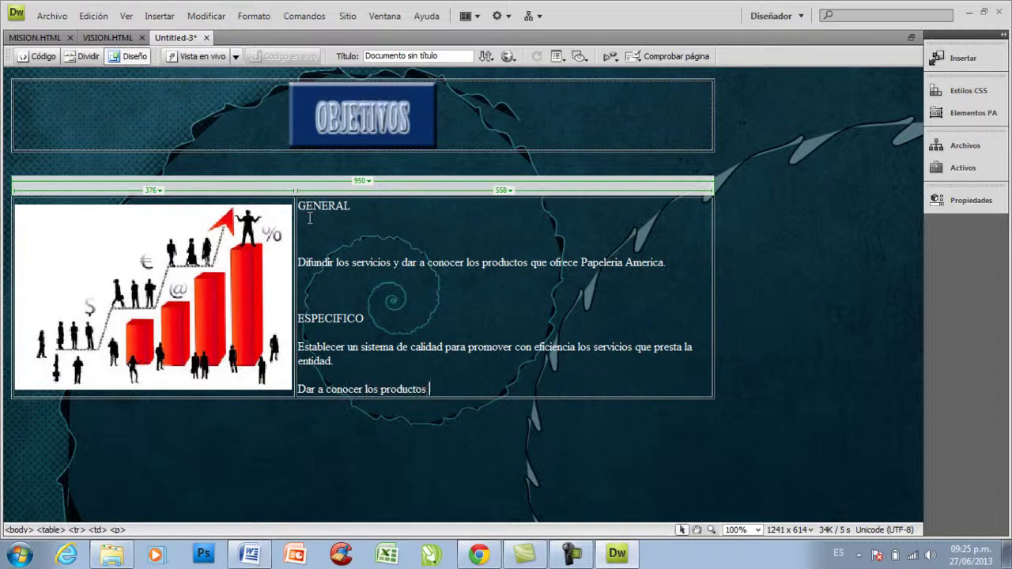
text( que ofrece el establecimi)
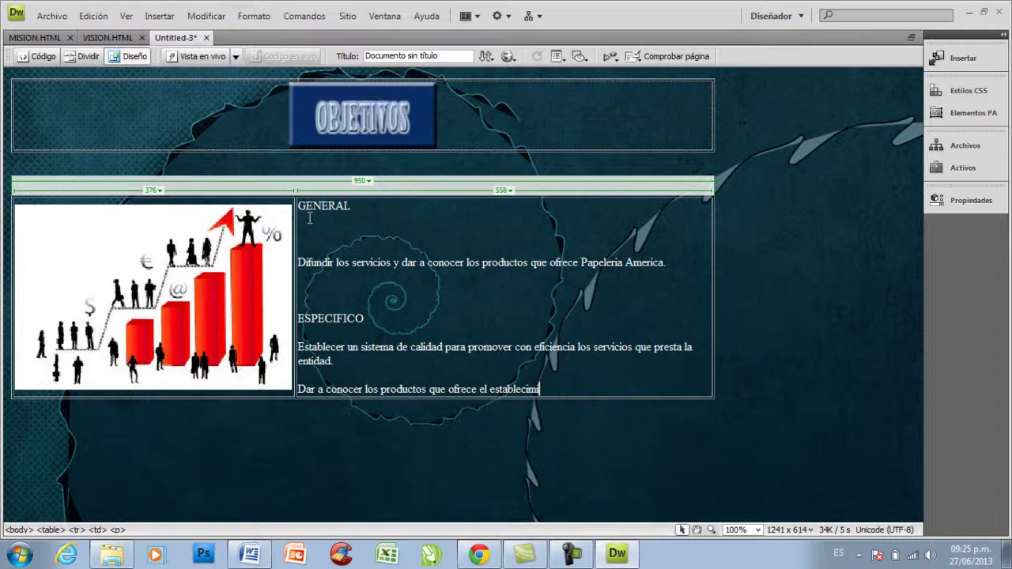
text(ento})
key(Return)
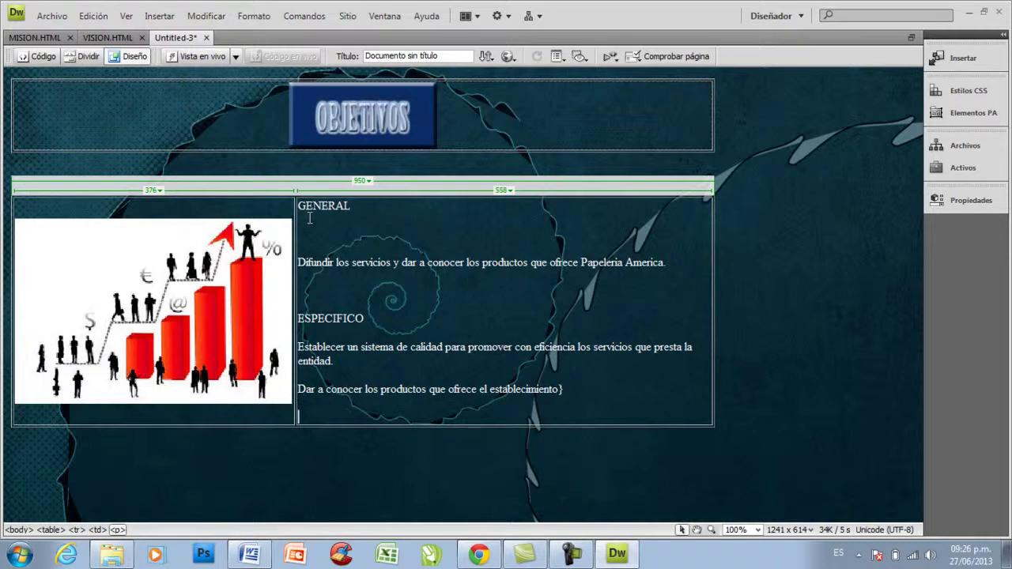
text(Vender productos)
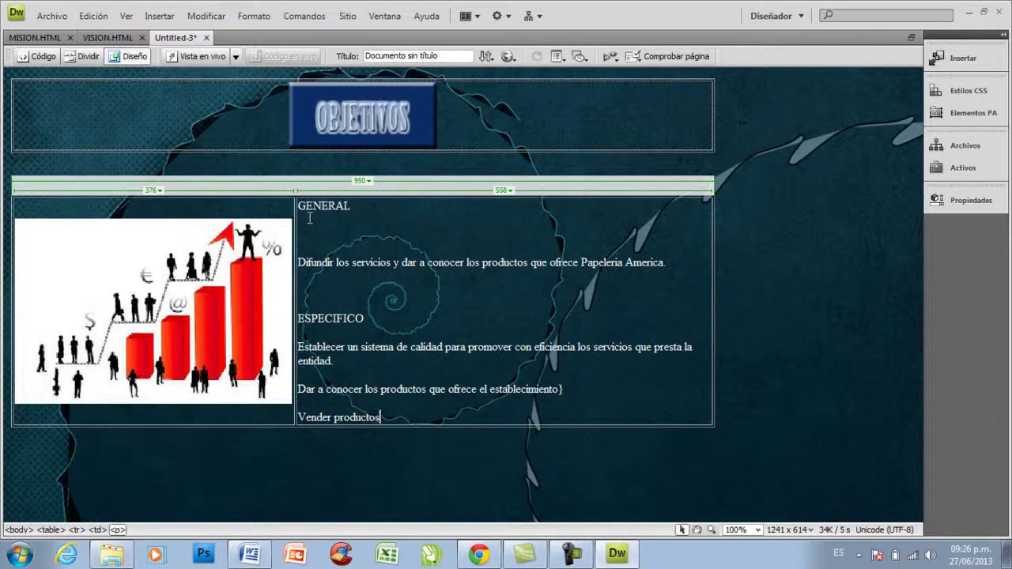
text( novedosos y de alta calidad)
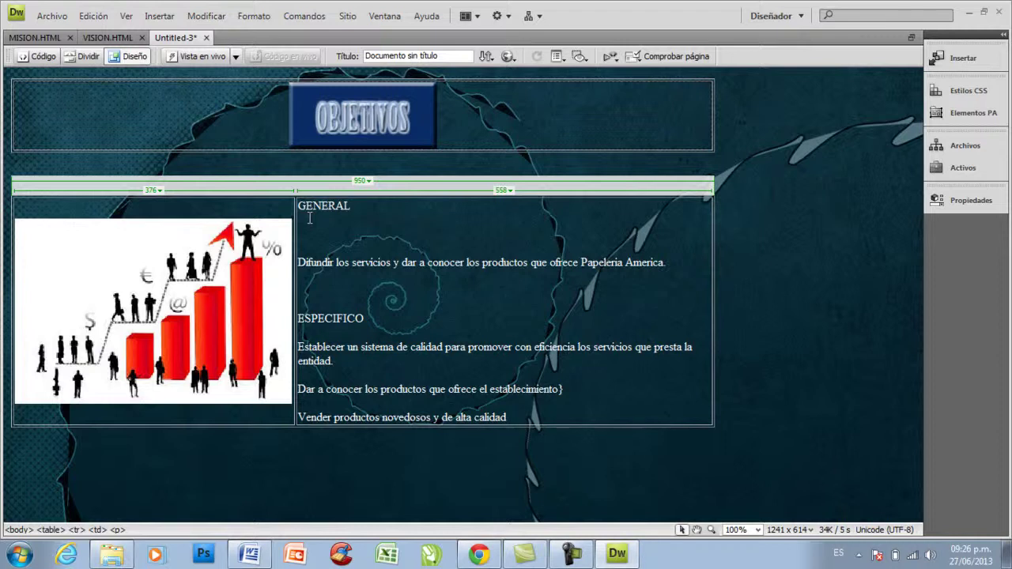
text( con precios competitivos)
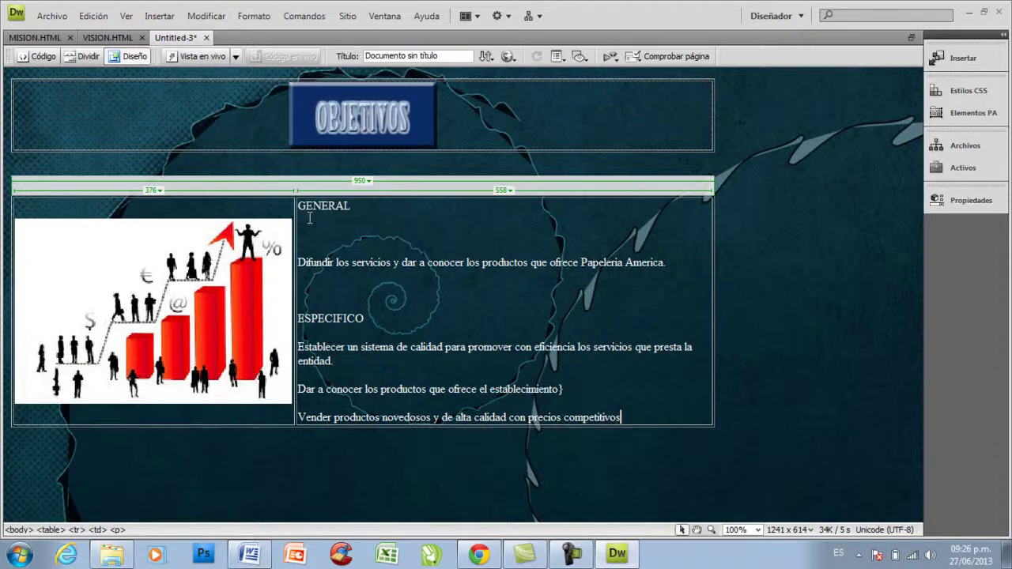
key(Return)
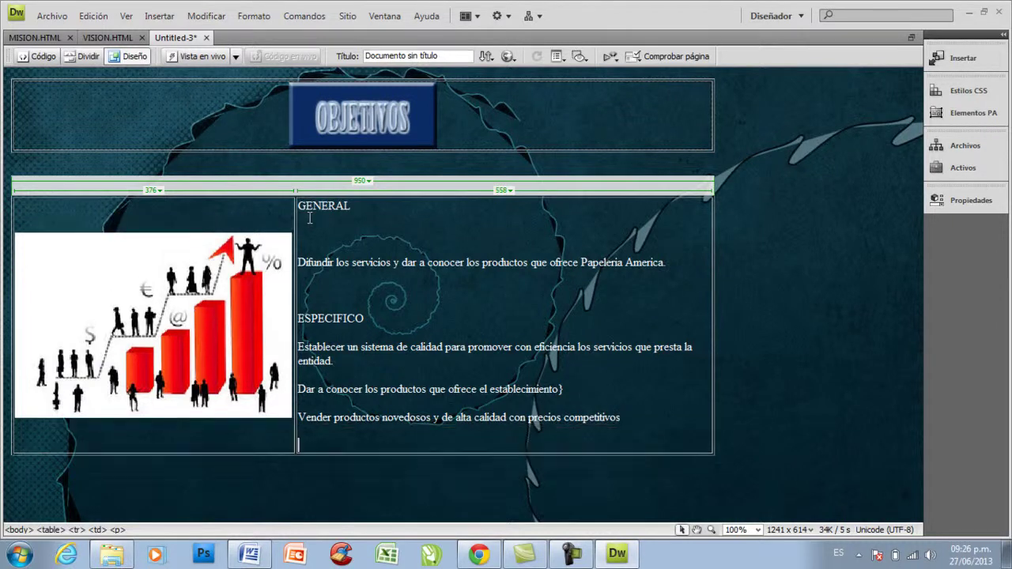
text(Cubrir las necesidades prioritarias de l)
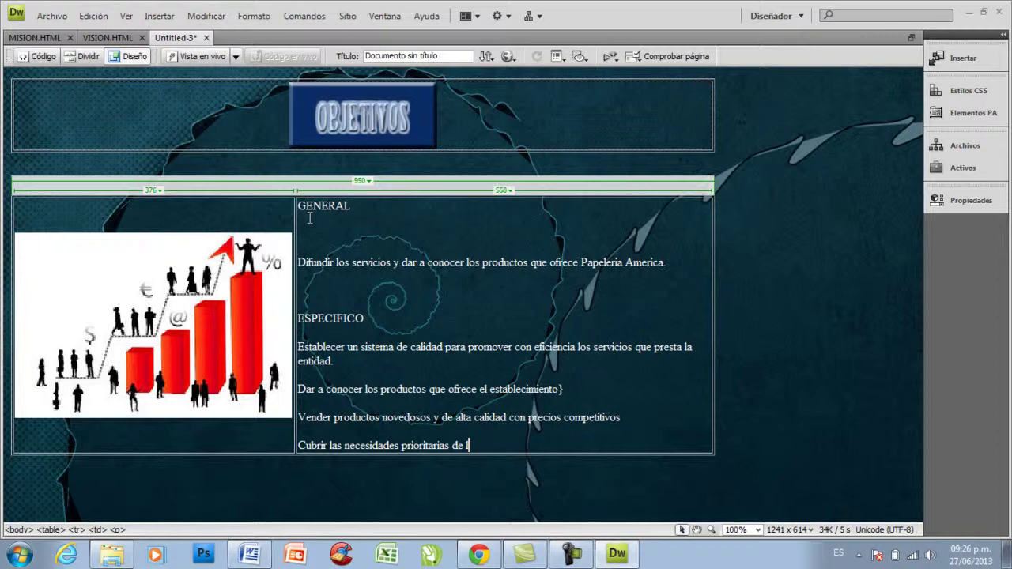
key(BackSpace)
text(nuestros clientes )
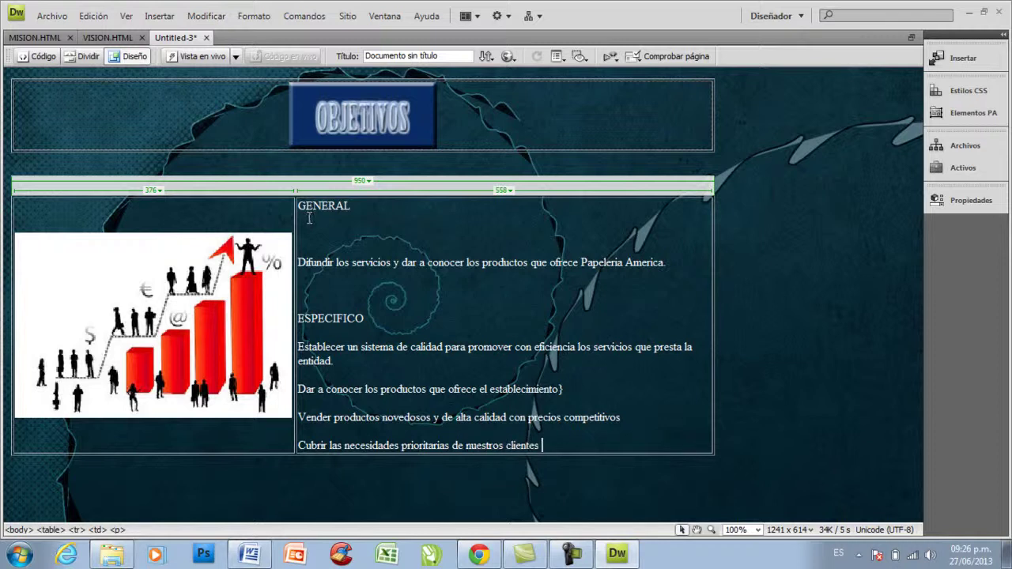
text(en una forma inmediata y efi)
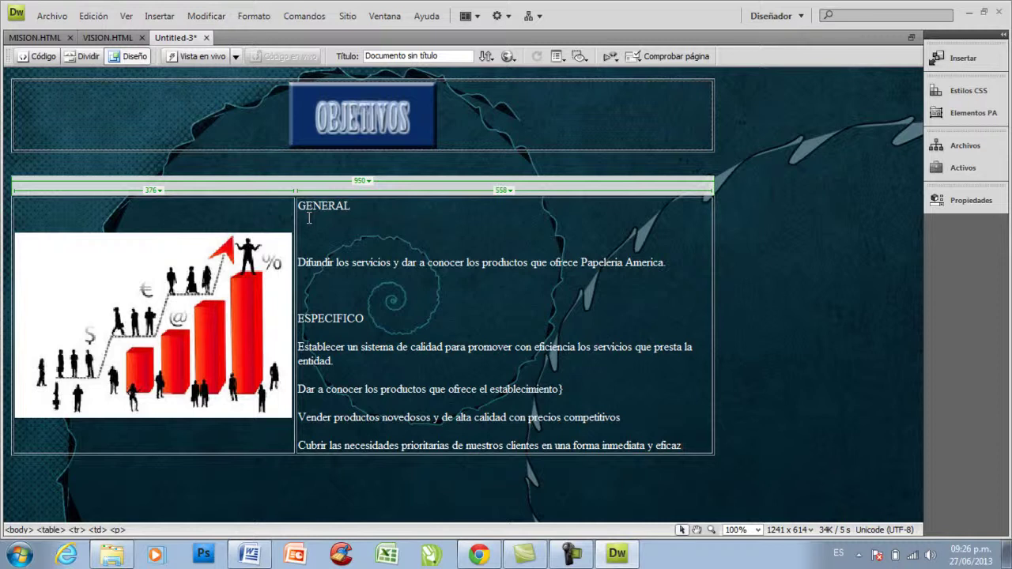
text(caz)
key(Return)
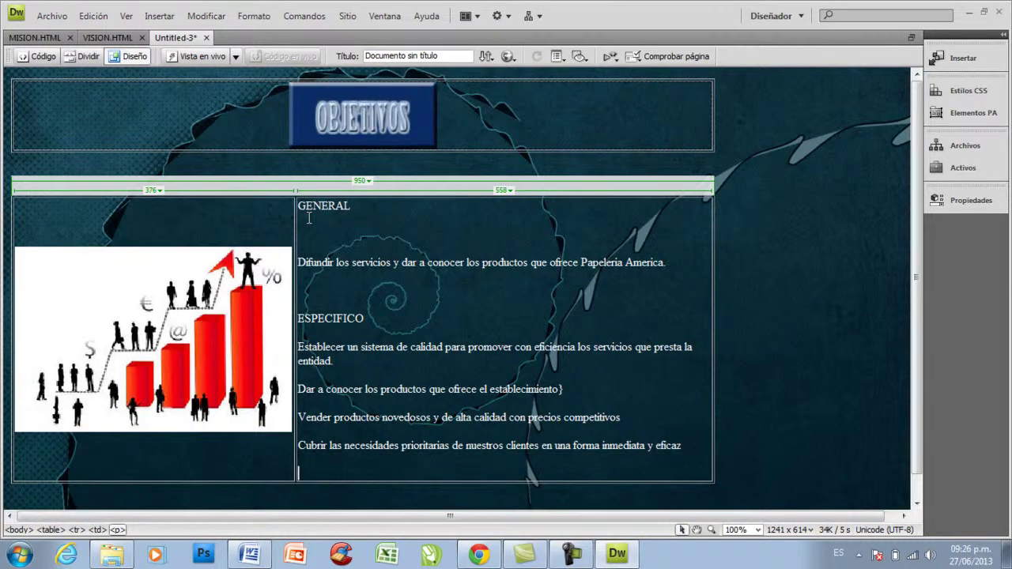
key(Return)
Add the ESTRATEGICO heading and begin 'Promover la investigacion de nuevos mercados…' about stationery products.
text(ESTRATEGICO)
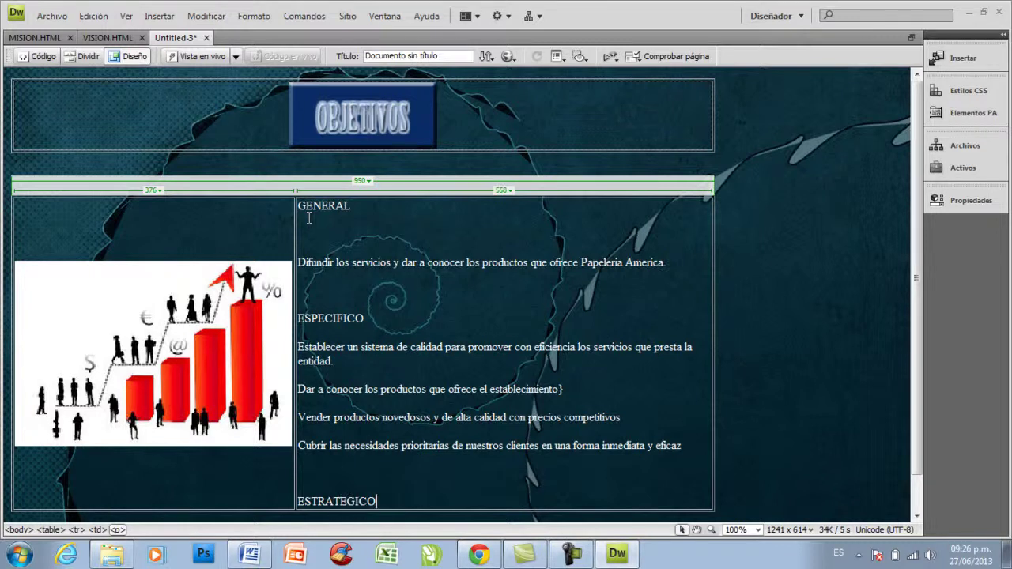
key(Return)
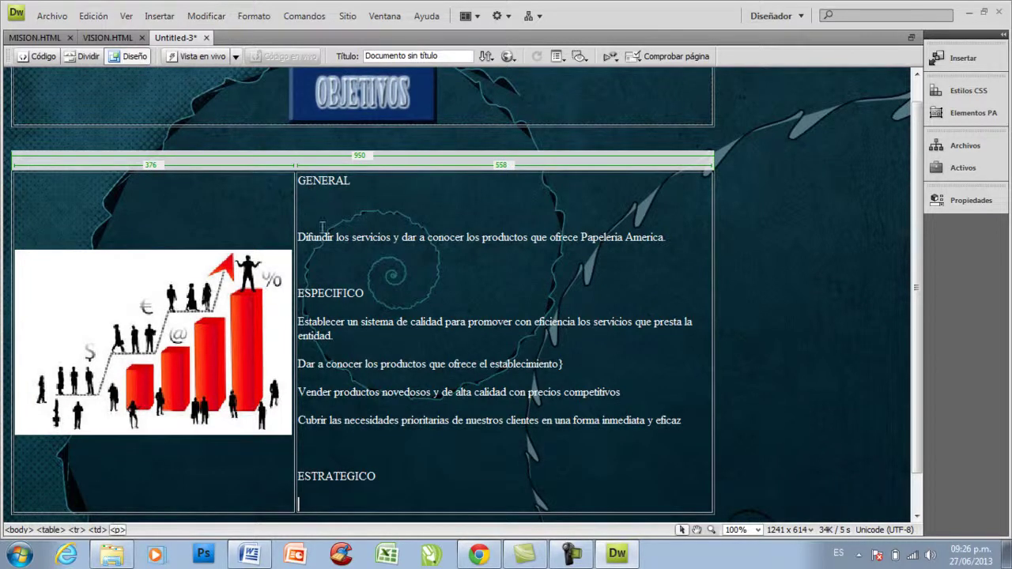
text(Promover la investiga)
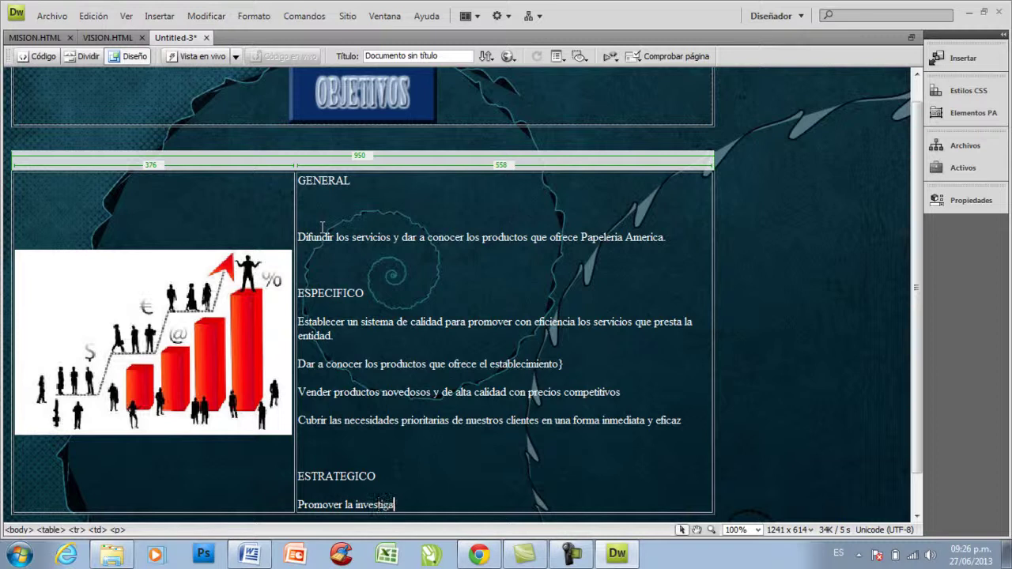
text(cion de nuevos me)
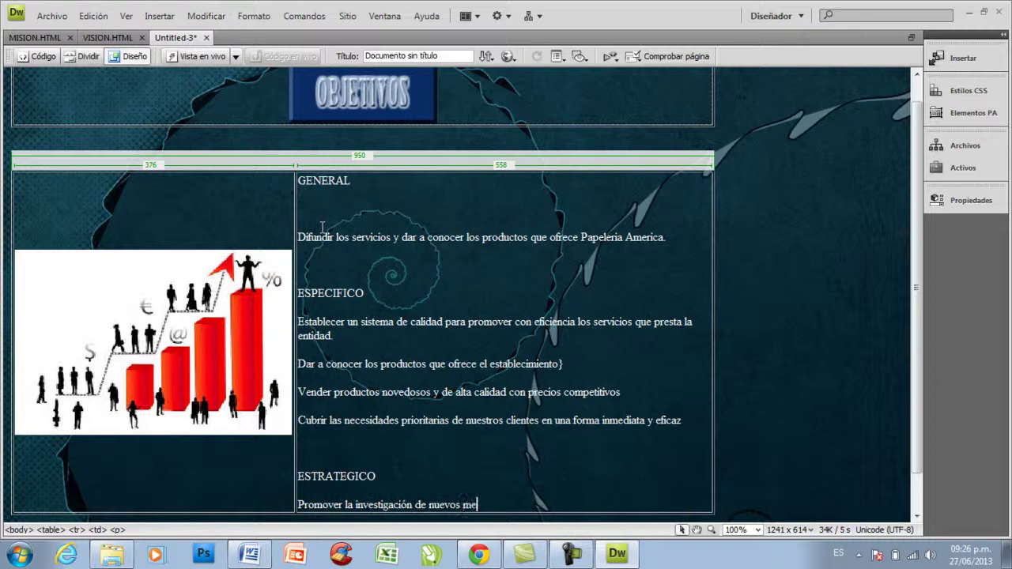
text(rcados en relación con produ)
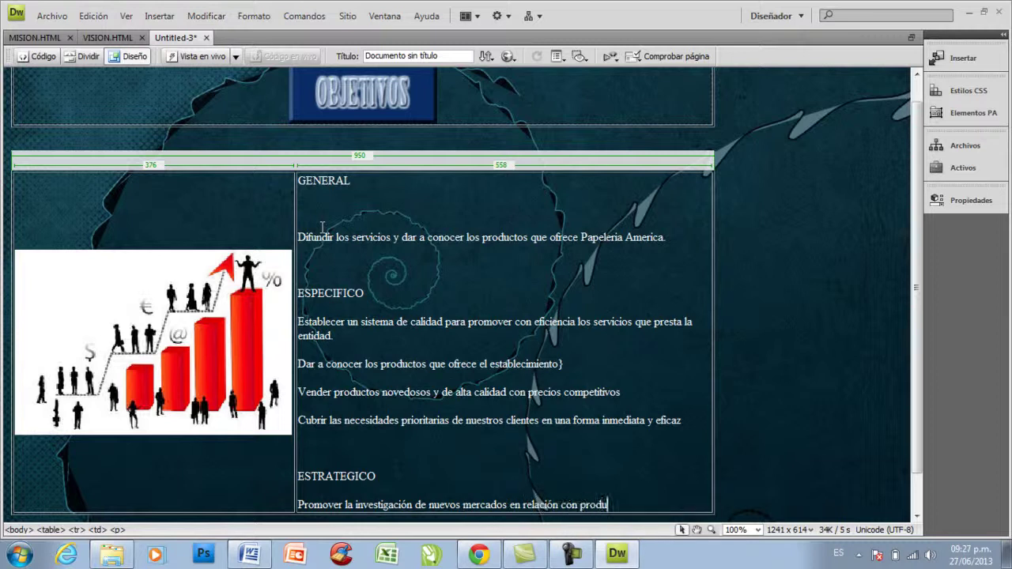
text(ctos de papeler)
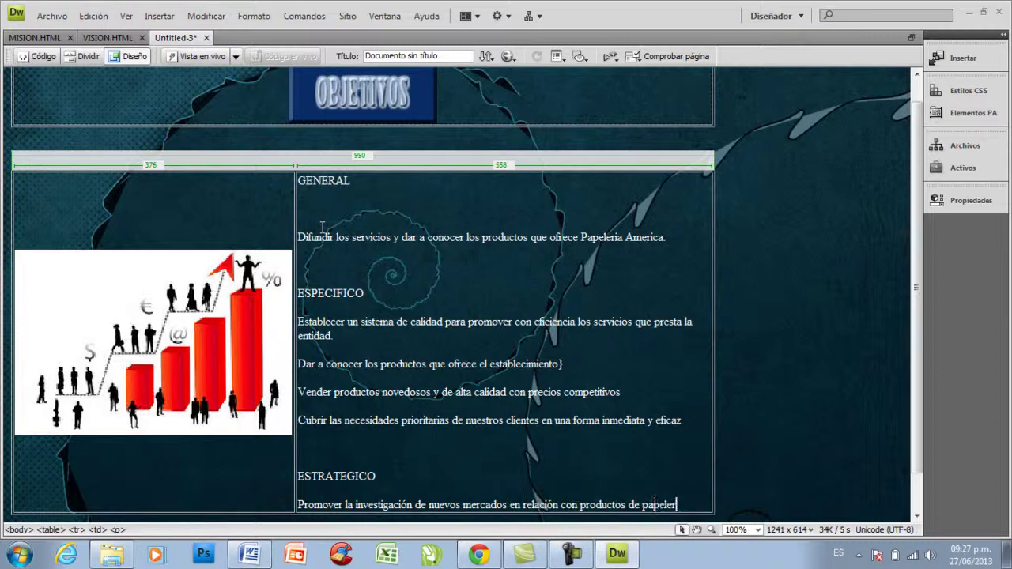
text(ia que sean novedosos y poco )
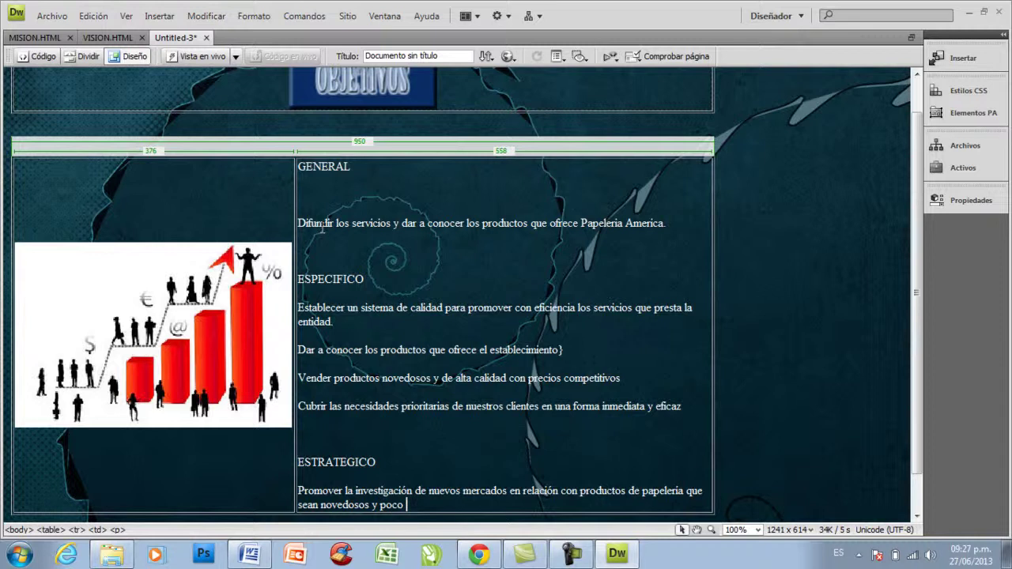
text(notables en el mercado que l)
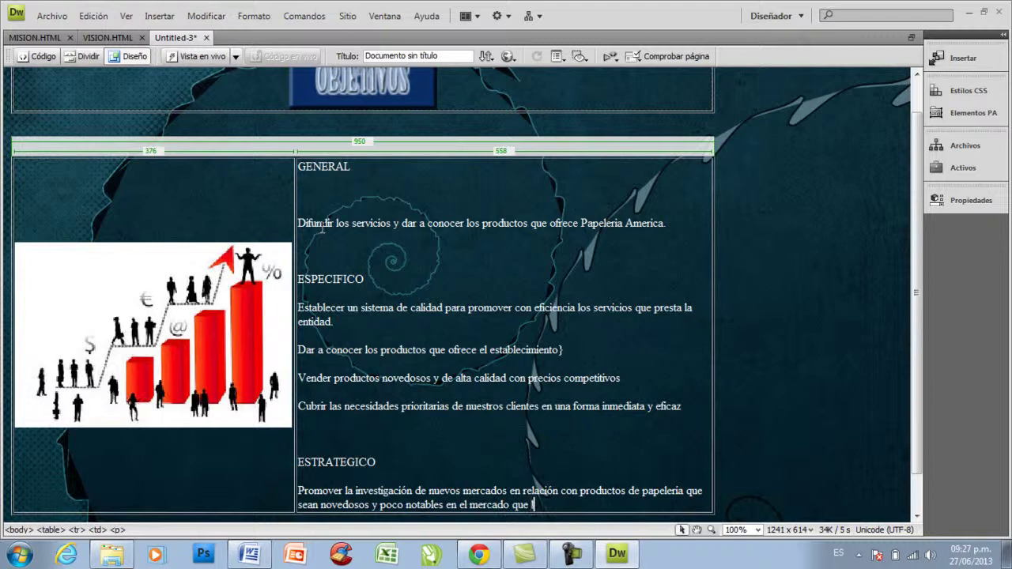
text(ogren tener aceptación )
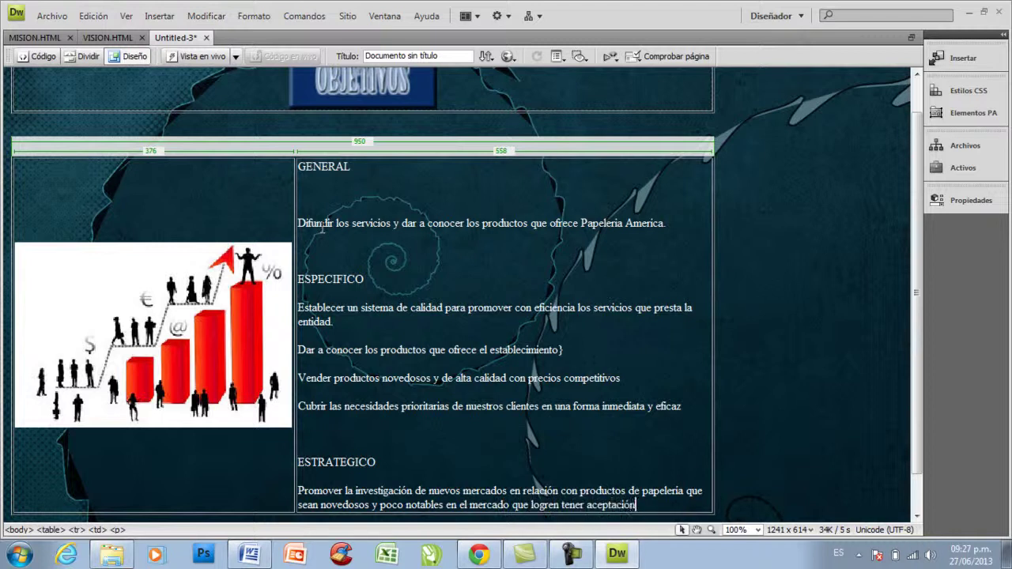
text(por parte de nuestr)
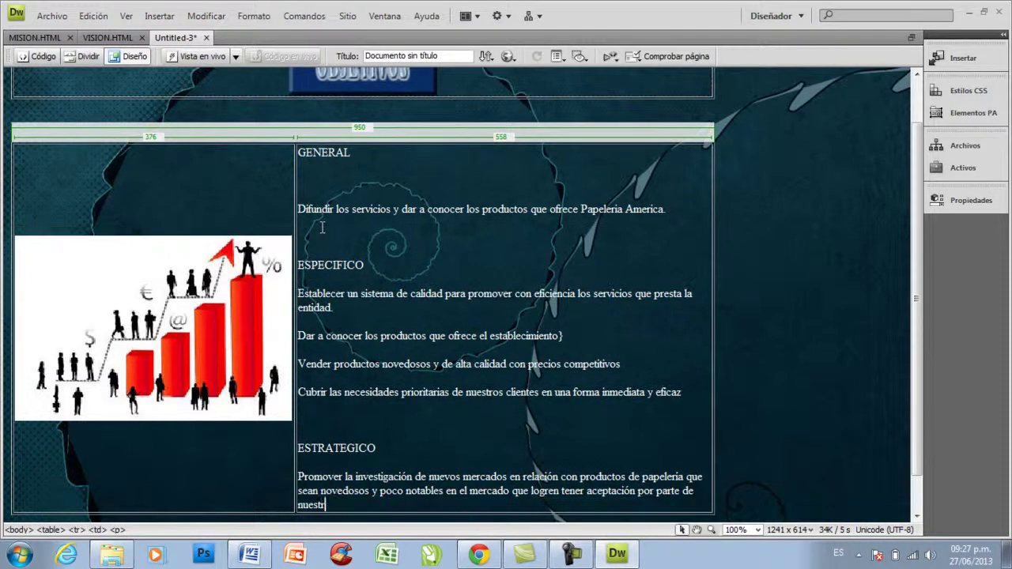
text(os clientes y que esten si)
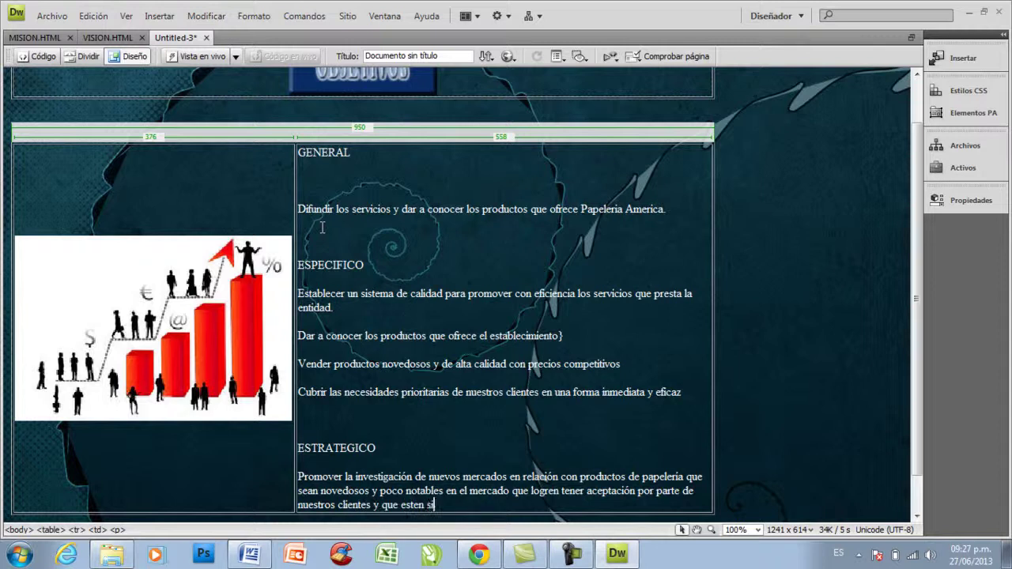
text(endo siempre requeridos pa)
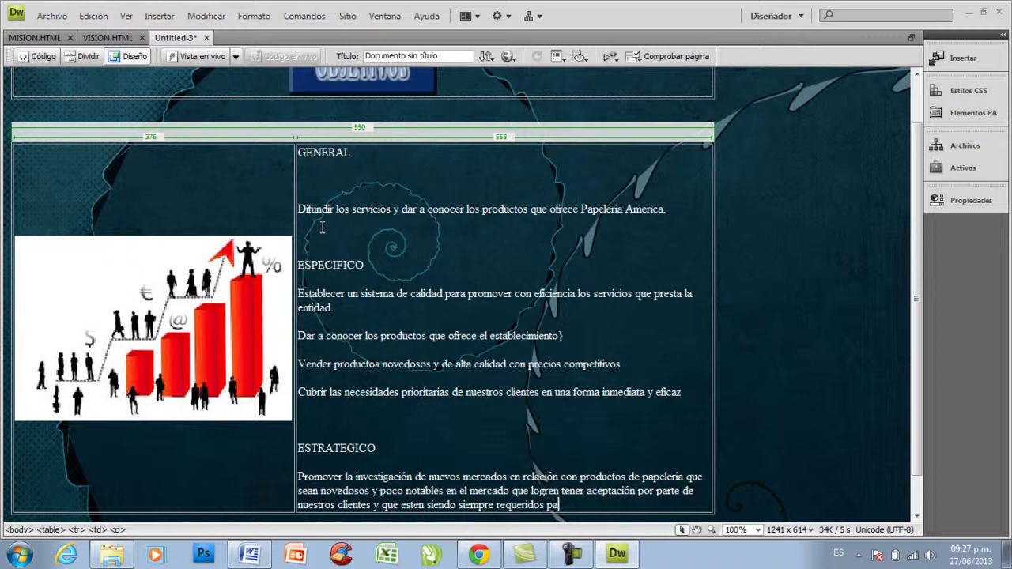
text(ra cubrimiento de sus ne)
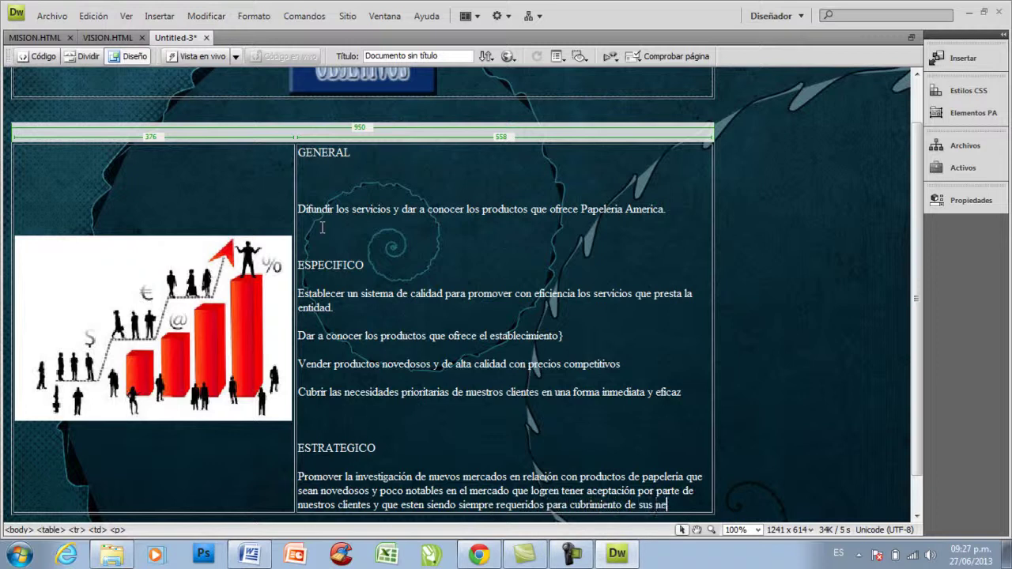
text(cesidades.)
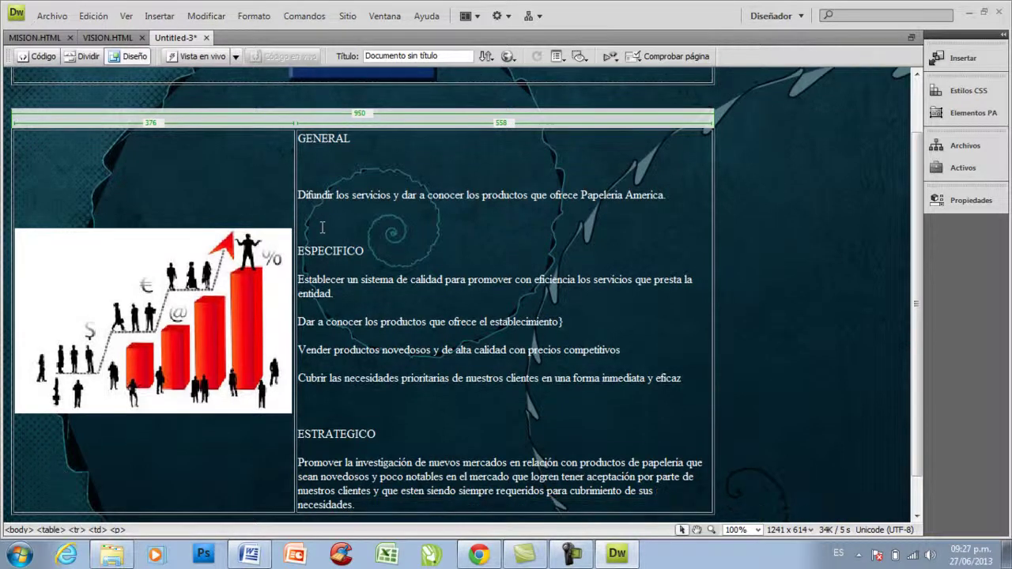
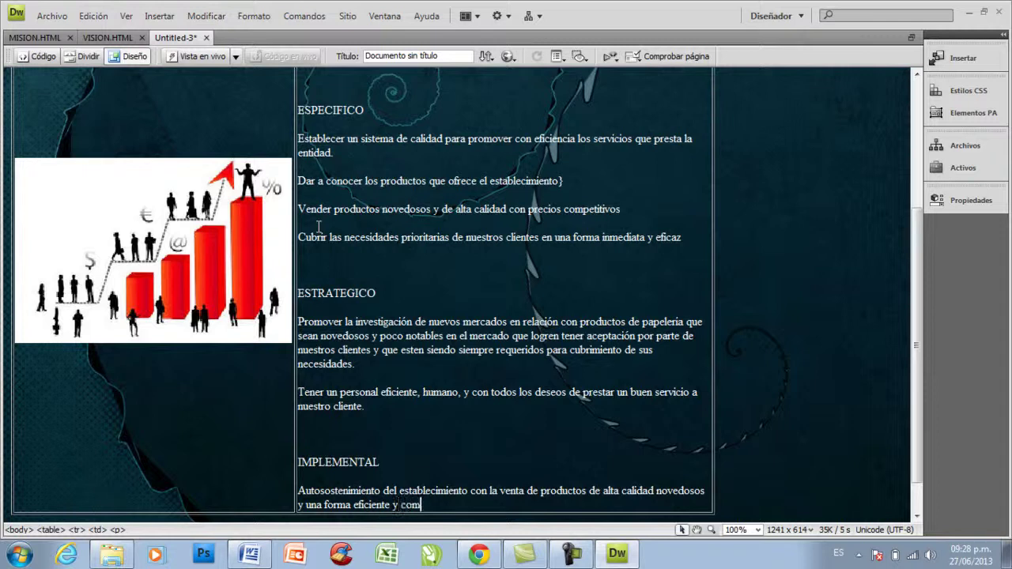
Type the rest of the IMPLEMENTAL paragraph, ending 'satisfacción en el servicio.', then review the page.
text(iva de ofi)
text(ecer nuestros servic)
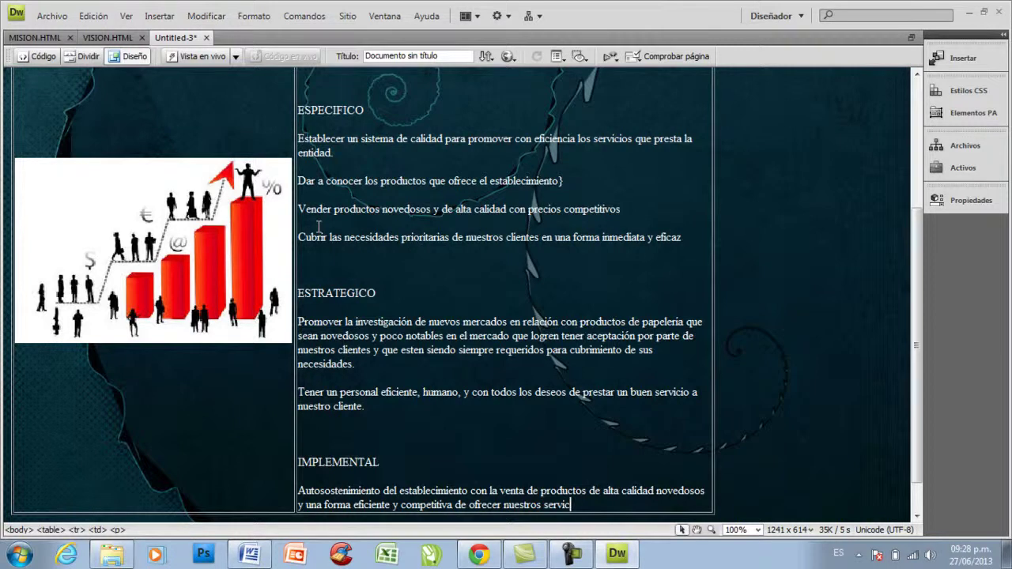
text(ios a nuestro cliente. para ganar)
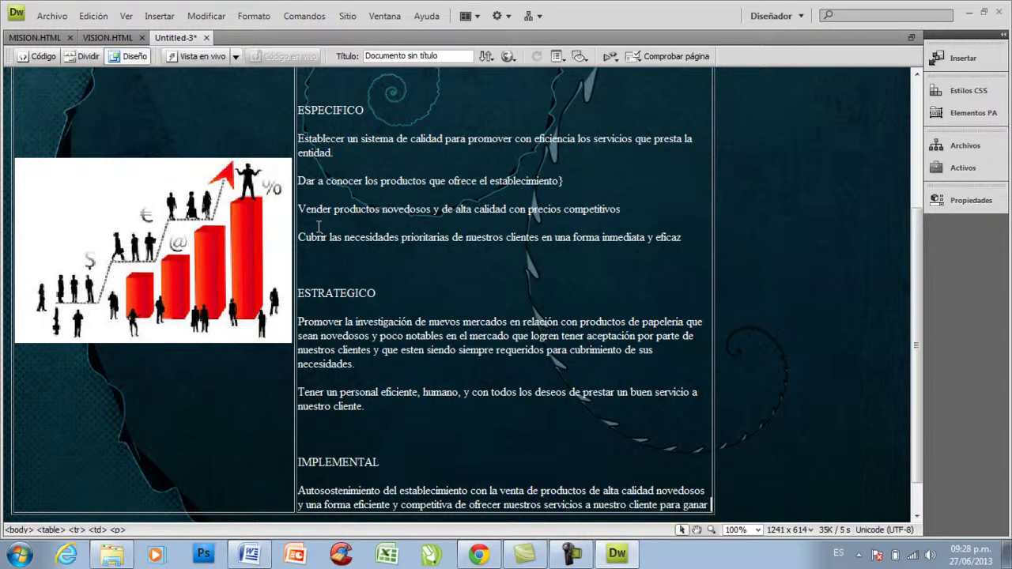
text( de ellos su voto de confianza y satisfac)
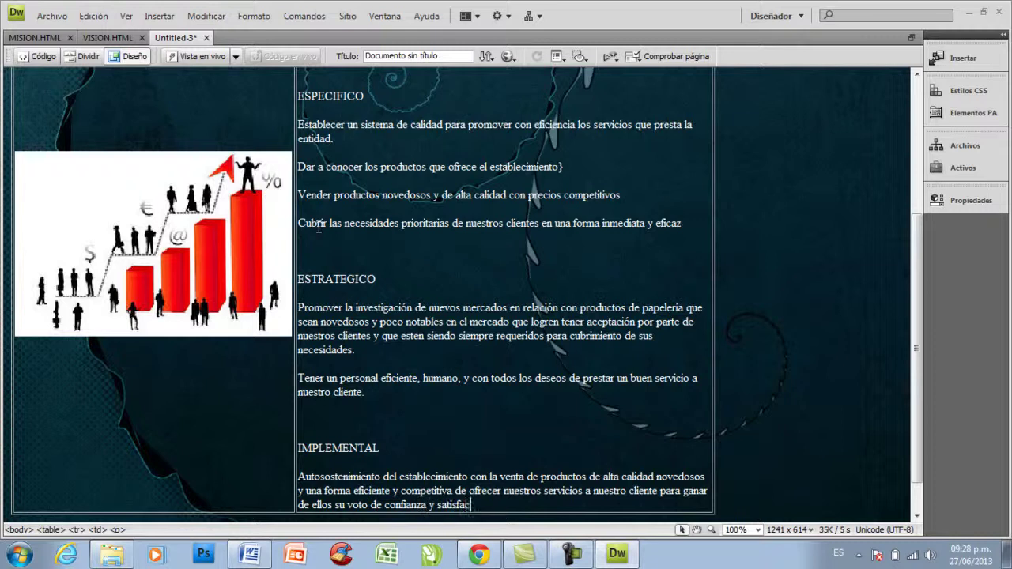
text(ción en el servicio.)
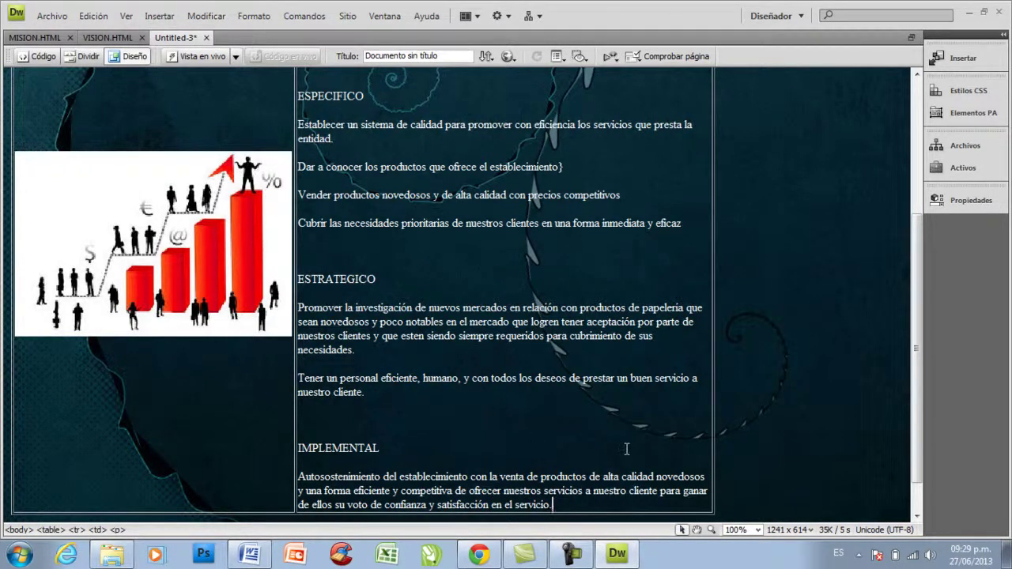
scroll(626, 449, down, 1)
scroll(626, 449, up, 5)
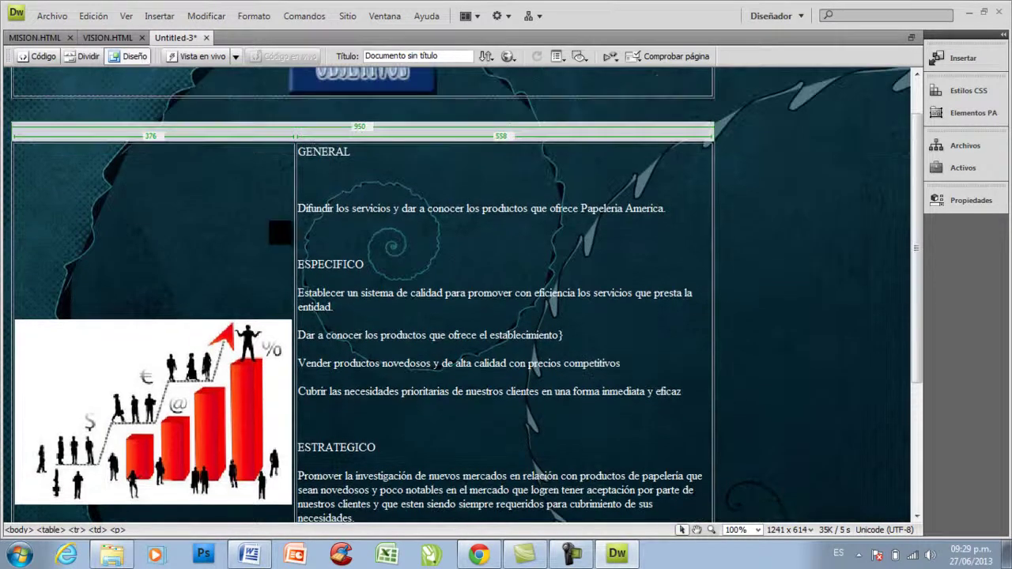
scroll(475, 356, down, 2)
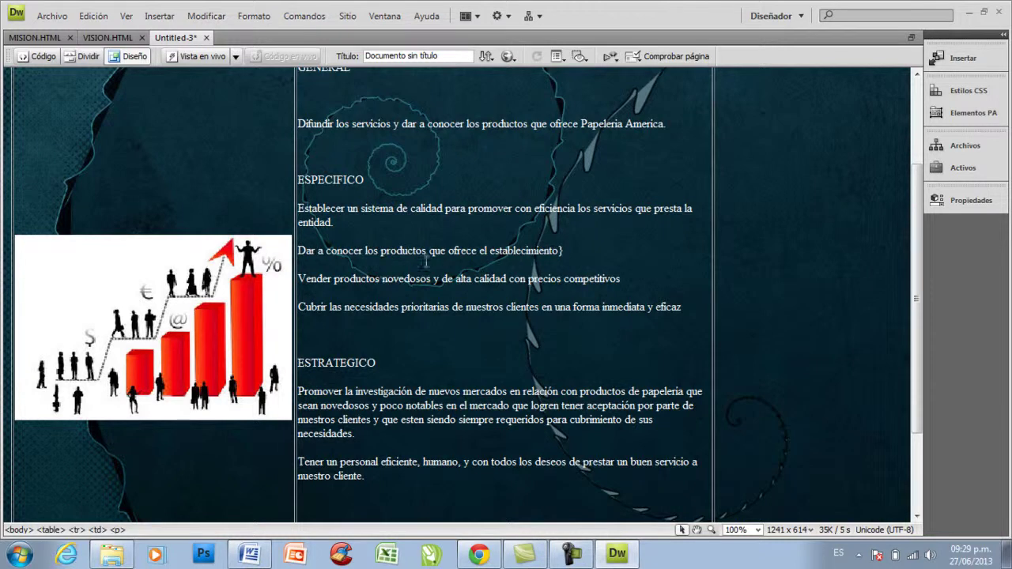
scroll(298, 293, down, 2)
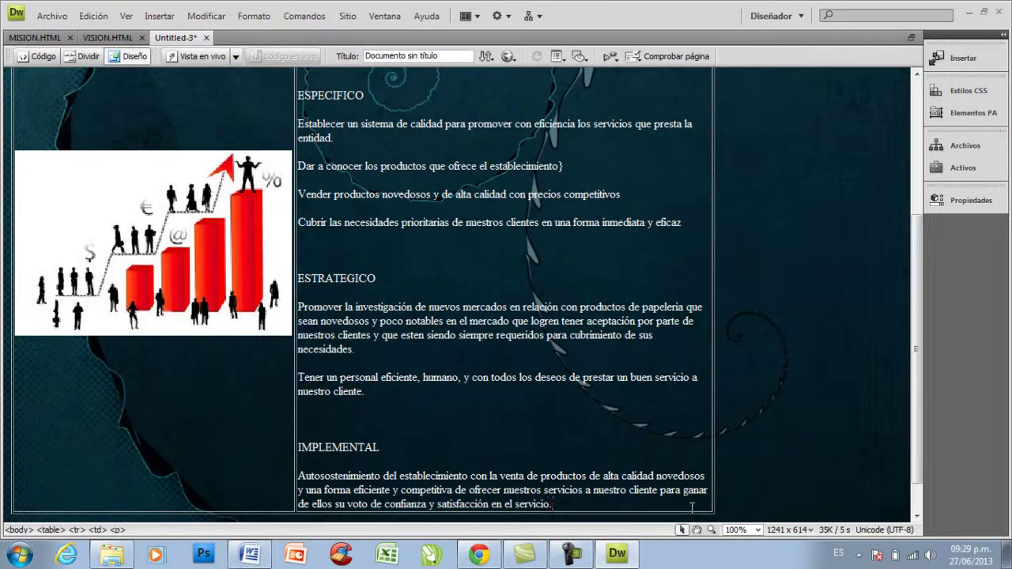
Add a new bottom table row reading 'REGRESAR AL INICIO' and merge the left image-column cells.
key(Tab)
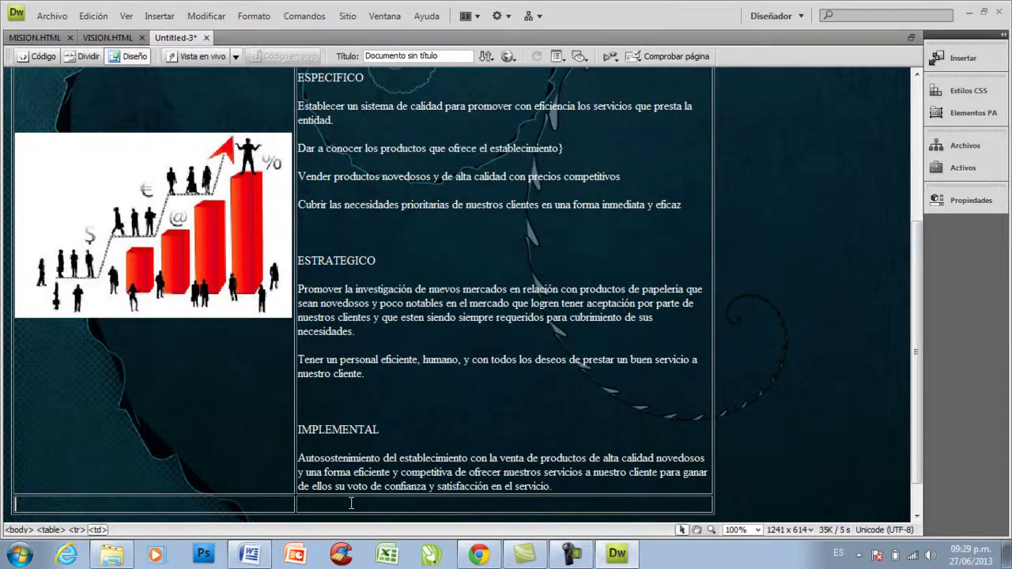
text(REGRESAR AL INICIO)
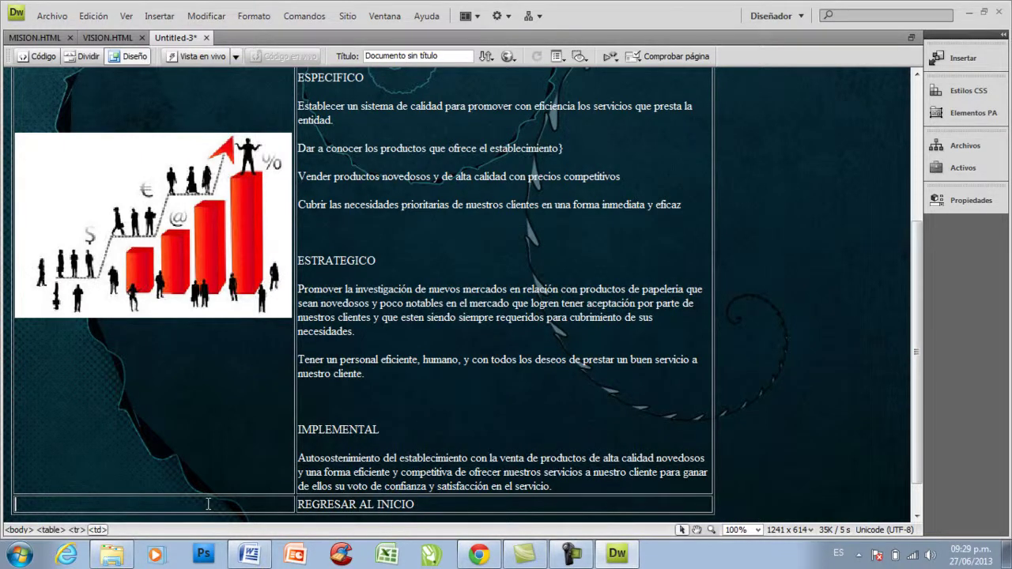
right_click(186, 445)
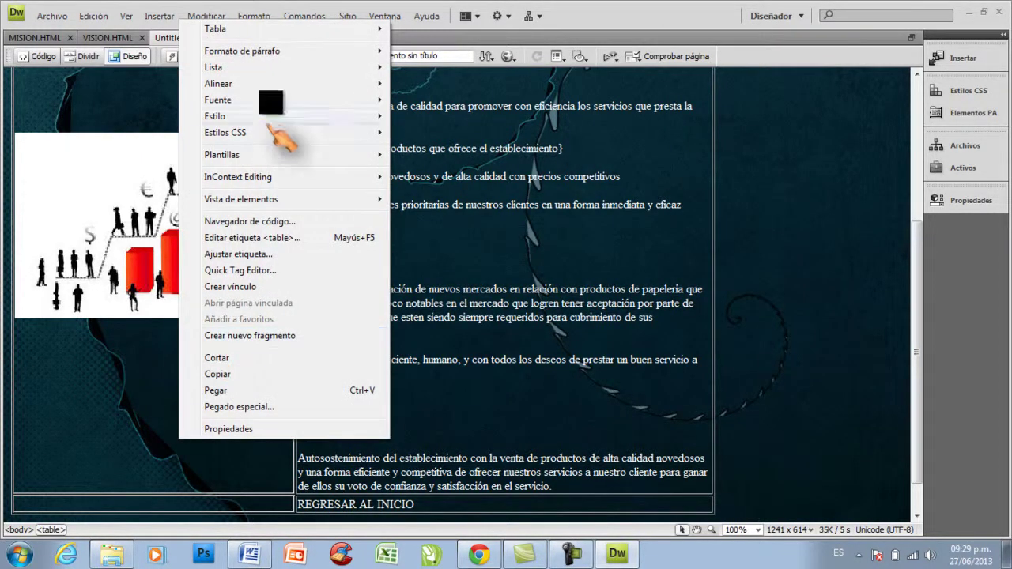
mouse_move(233, 28)
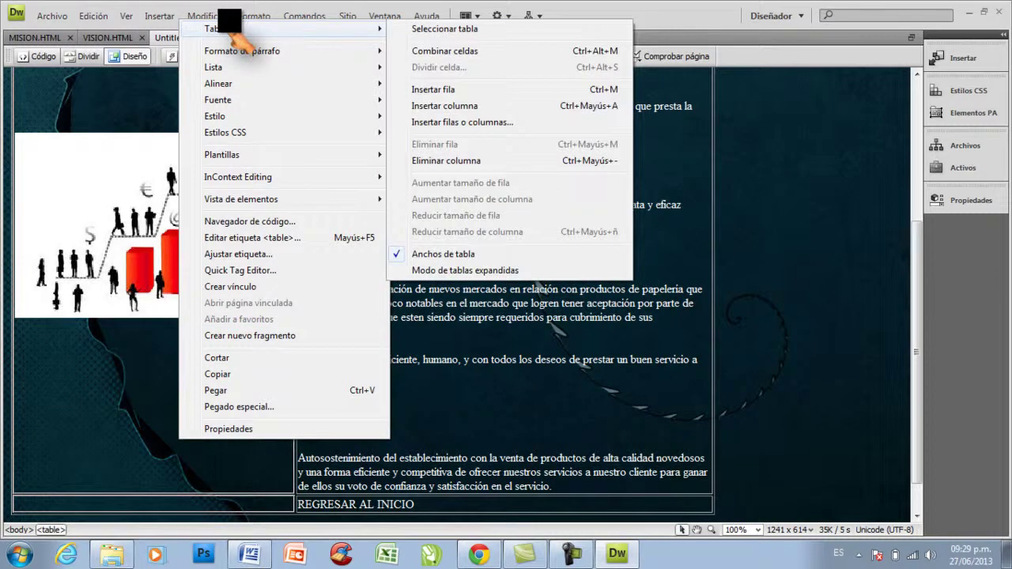
click(433, 49)
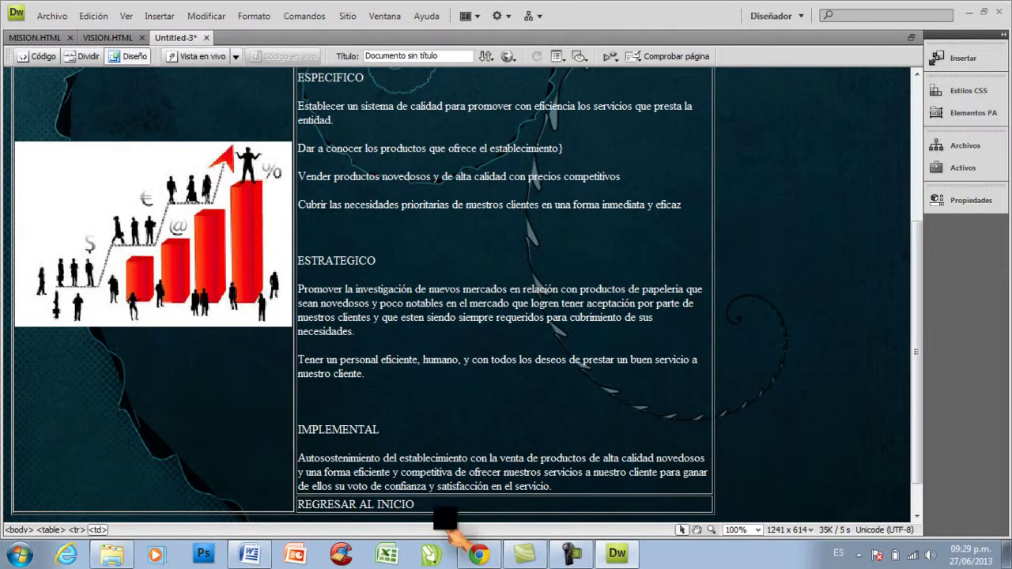
Centre the 'REGRESAR AL INICIO' text in its cell and make it bold.
right_click(426, 504)
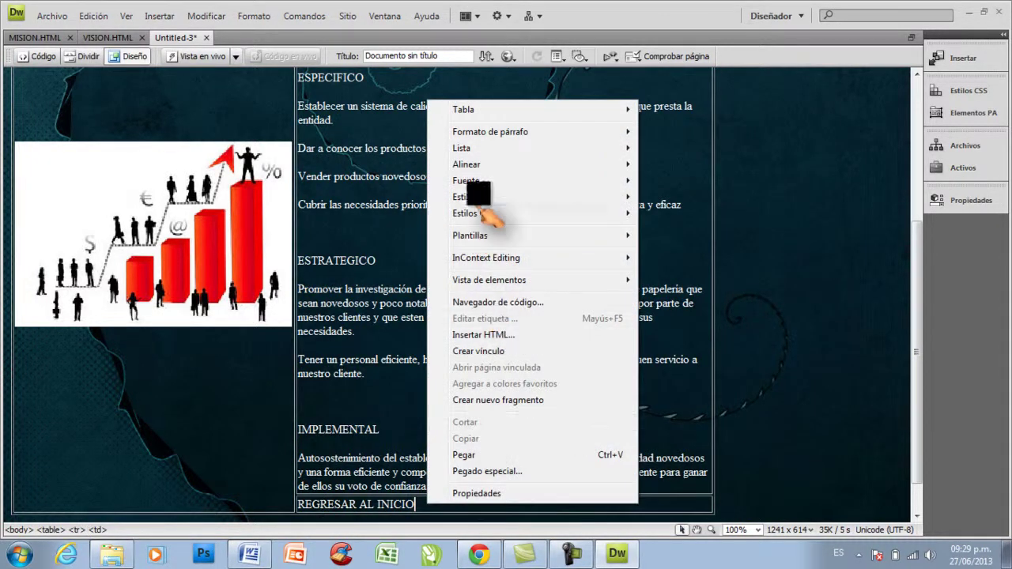
mouse_move(480, 163)
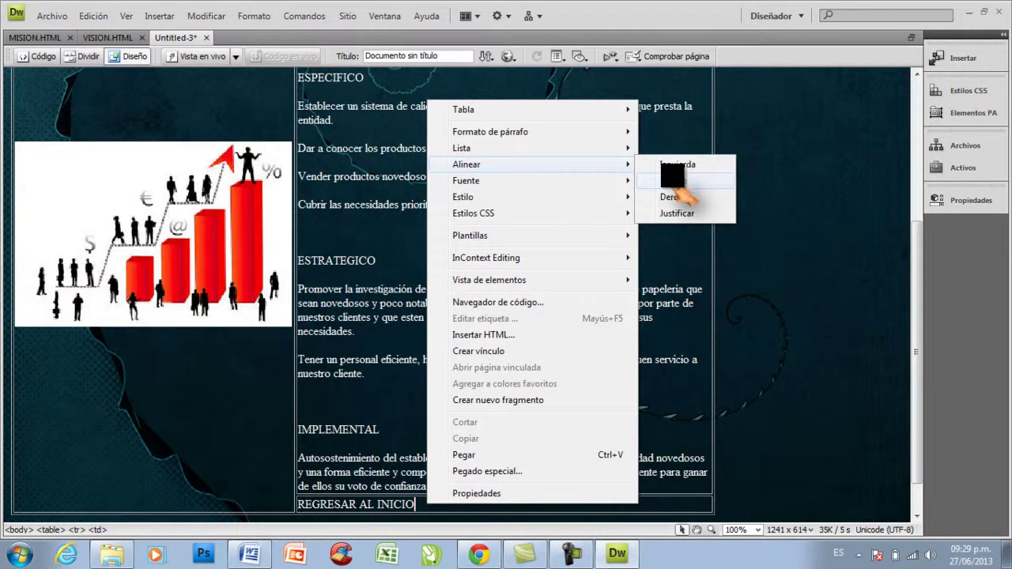
click(680, 184)
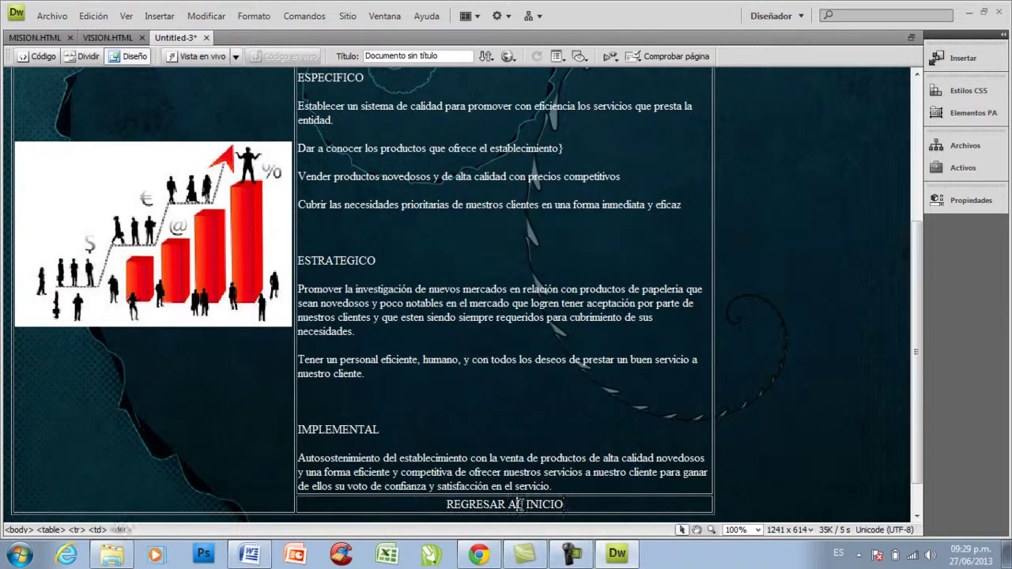
drag(446, 504, 567, 505)
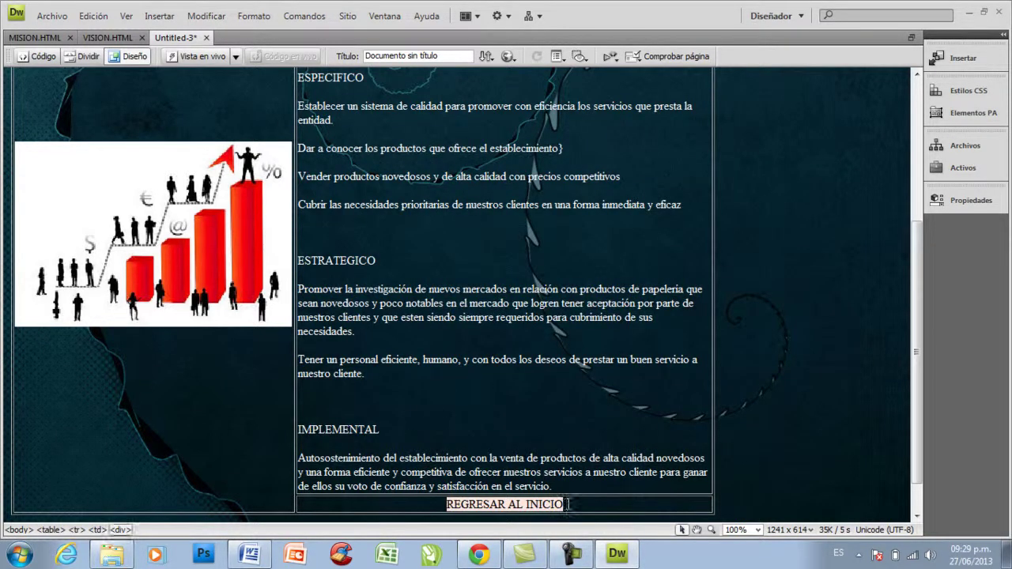
click(970, 200)
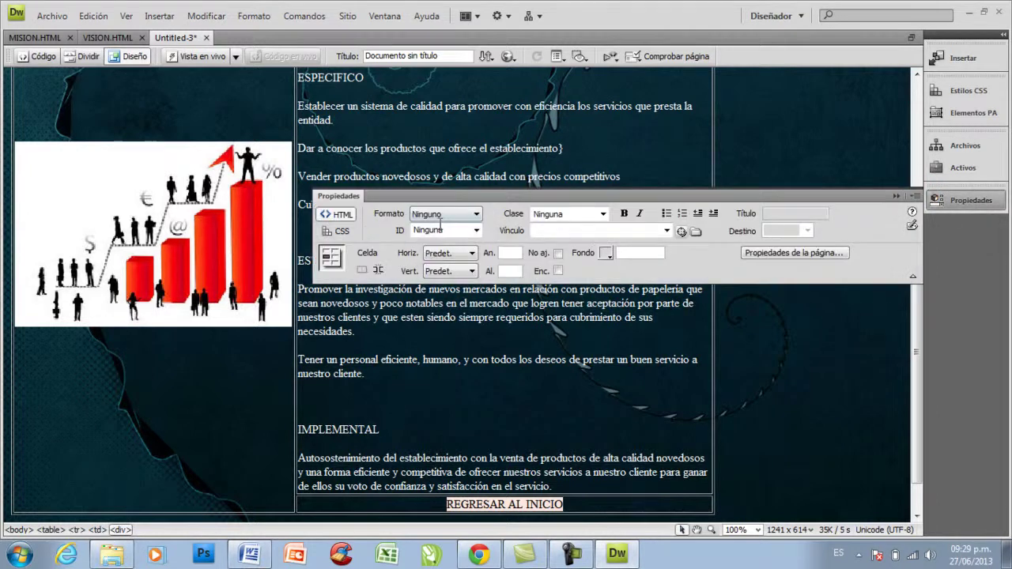
click(624, 214)
click(579, 503)
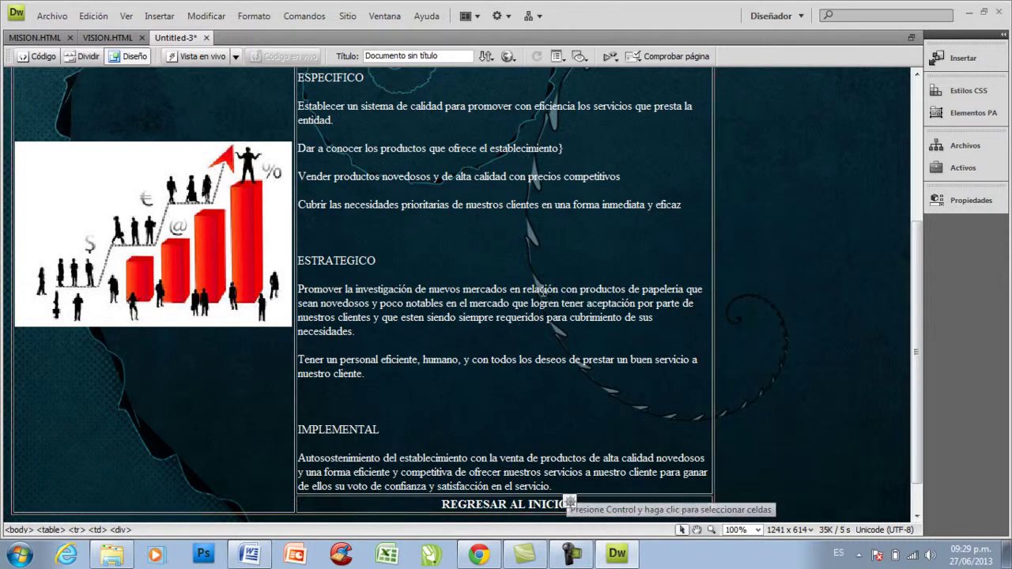
Make the GENERAL and ESPECIFICO headings bold.
scroll(569, 502, up, 5)
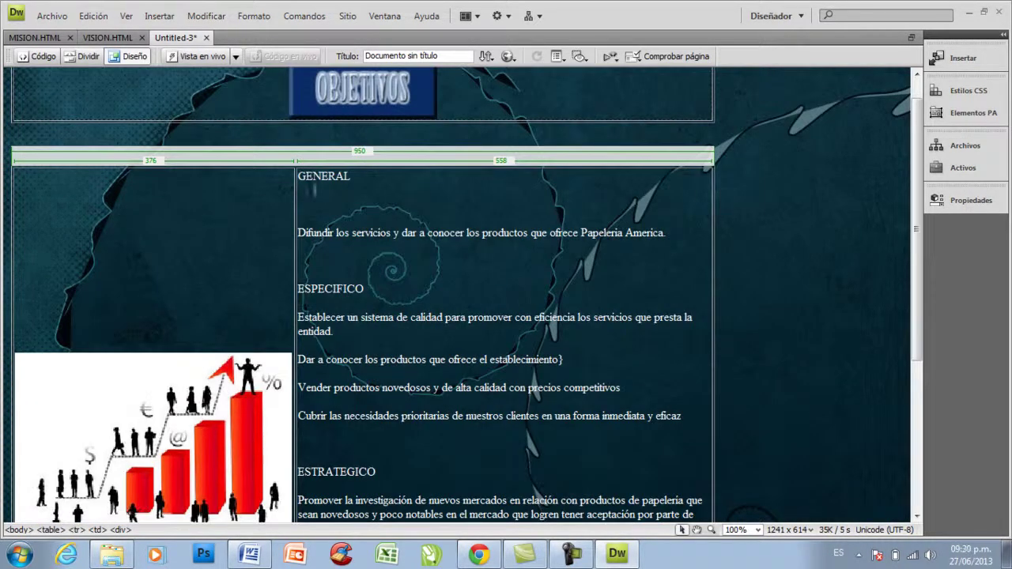
double_click(316, 177)
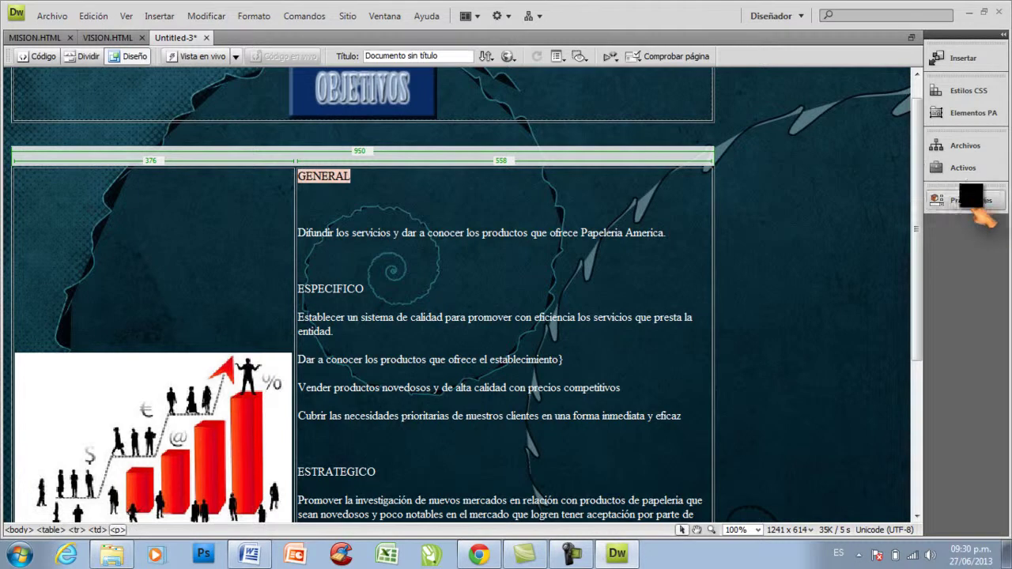
click(971, 203)
click(624, 214)
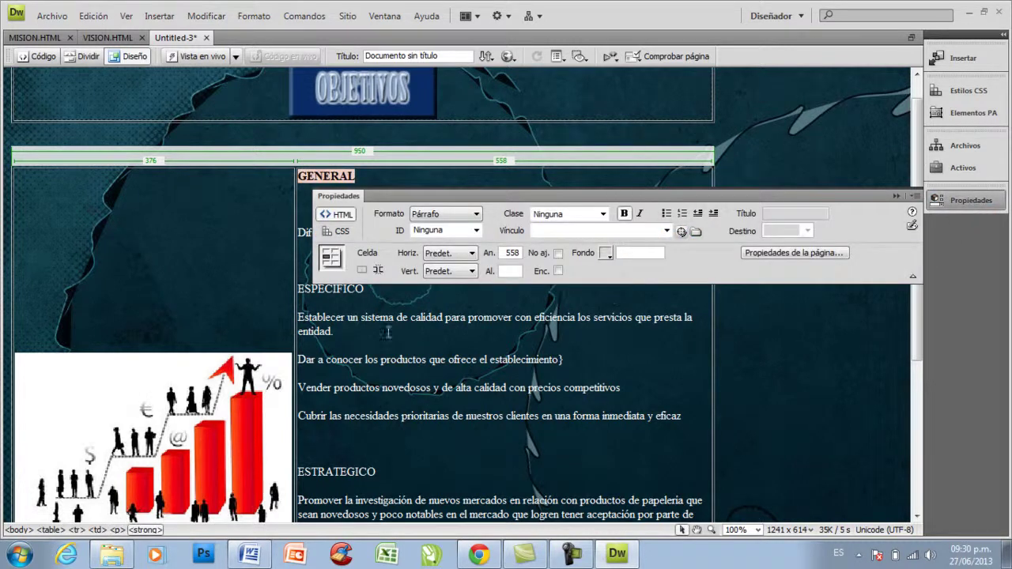
key(ctrl+F3)
double_click(330, 289)
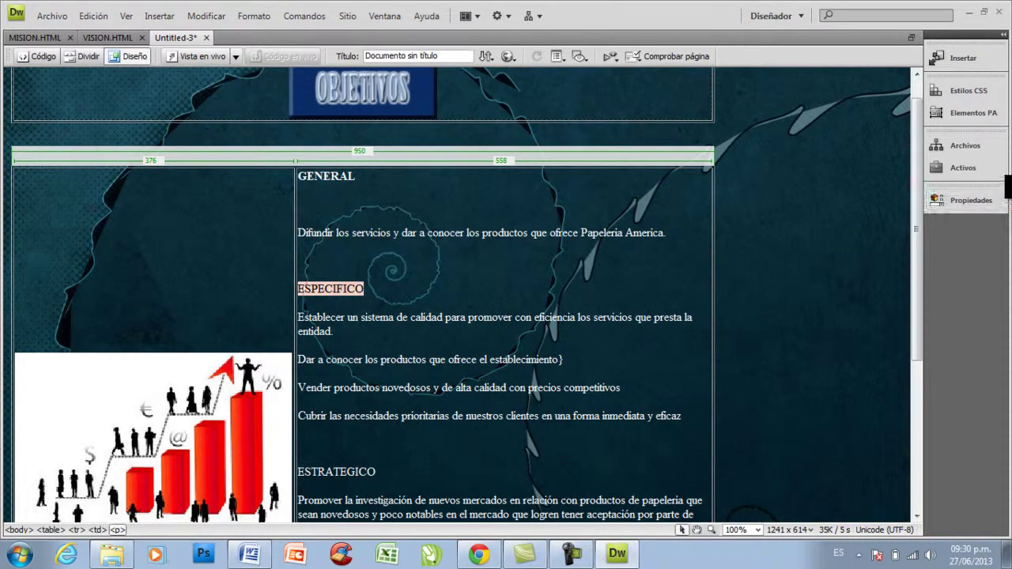
click(974, 202)
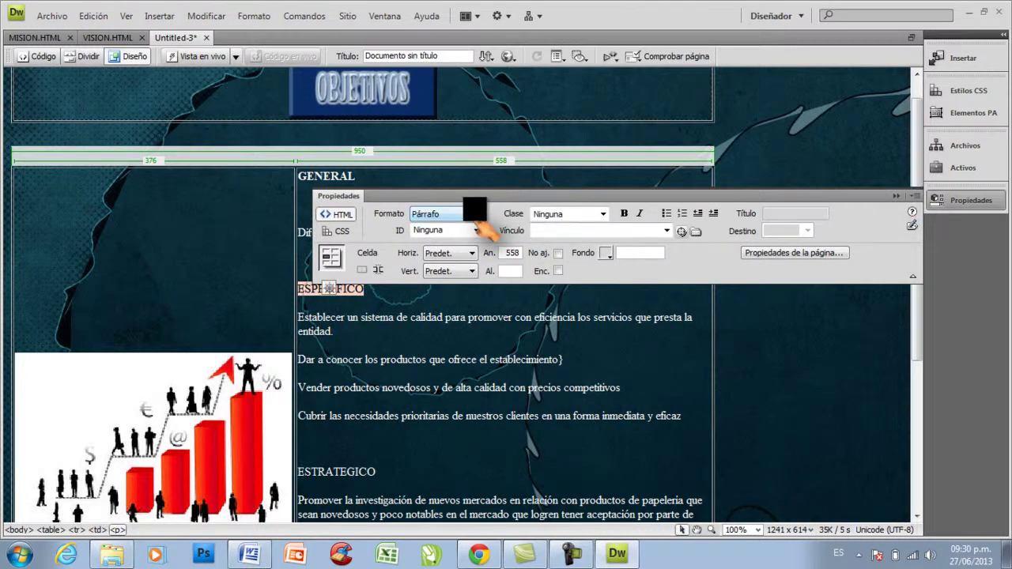
click(624, 213)
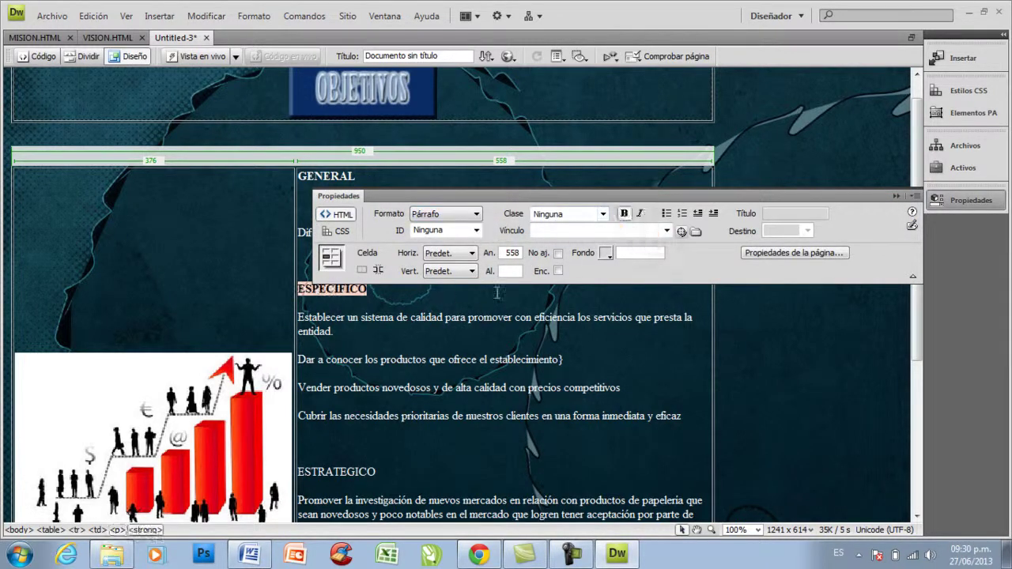
click(901, 196)
Make the ESTRATEGICO and IMPLEMENTAL headings bold.
scroll(439, 316, down, 3)
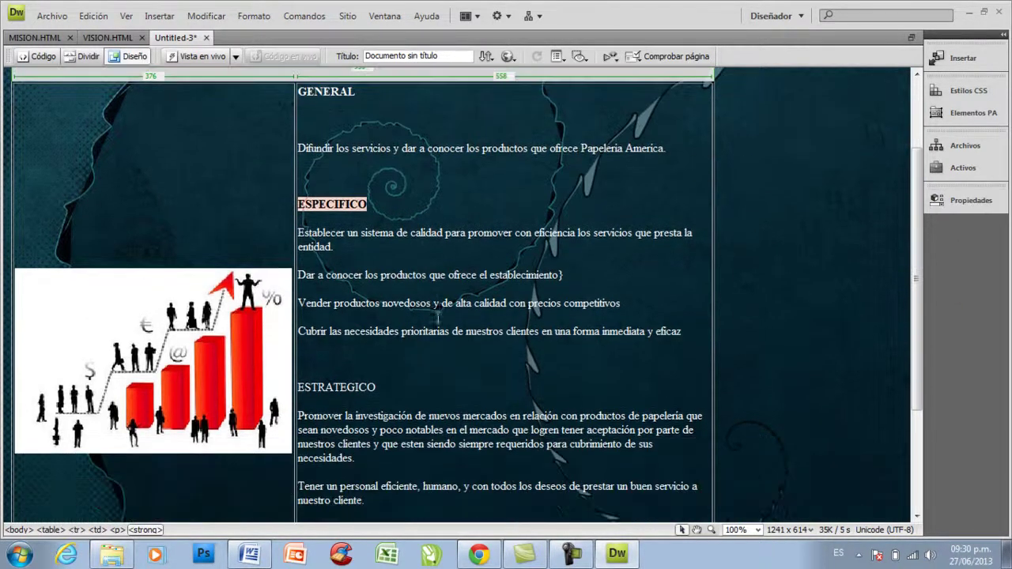
scroll(437, 316, down, 1)
double_click(360, 343)
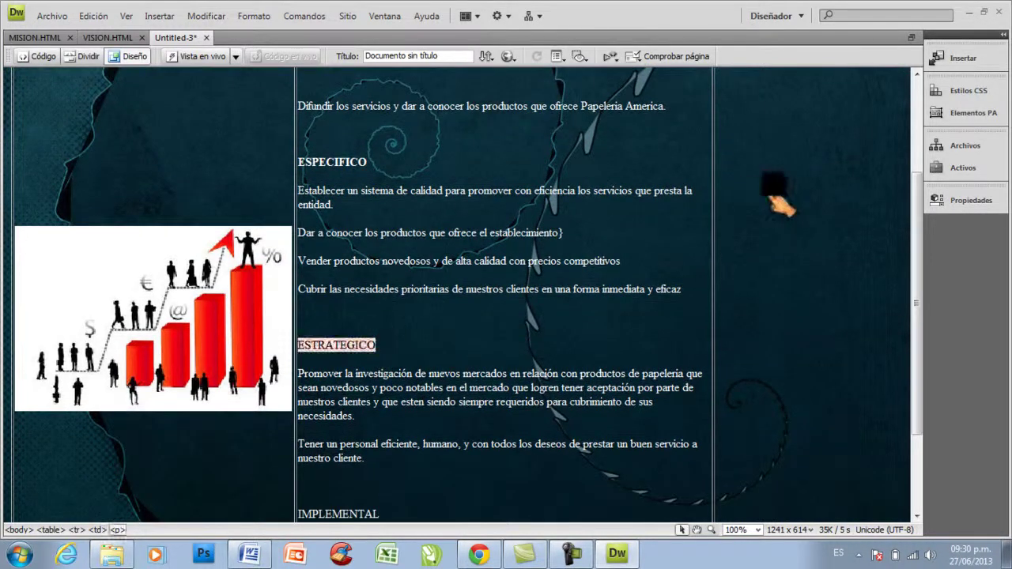
click(970, 200)
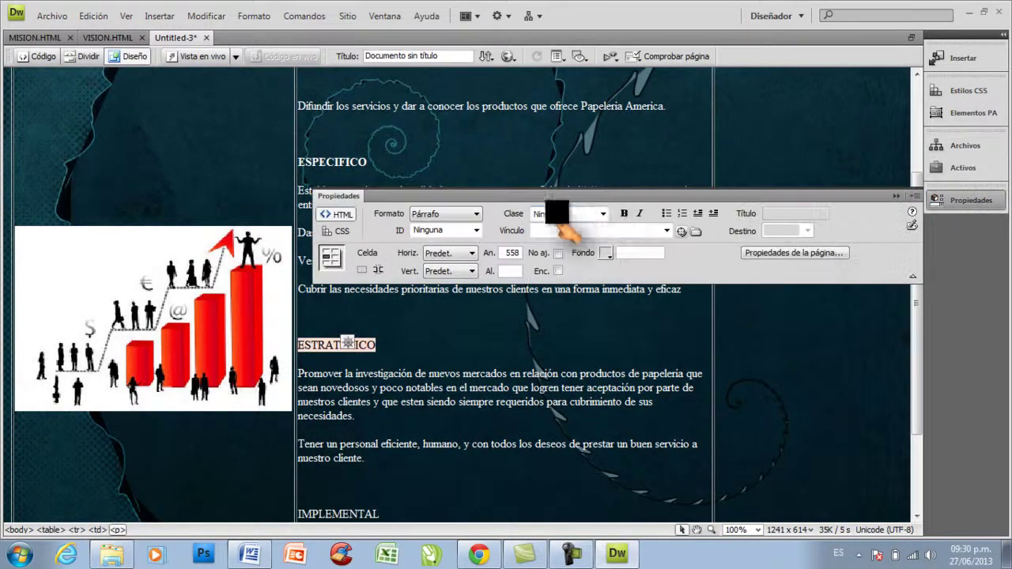
click(624, 213)
scroll(443, 441, down, 3)
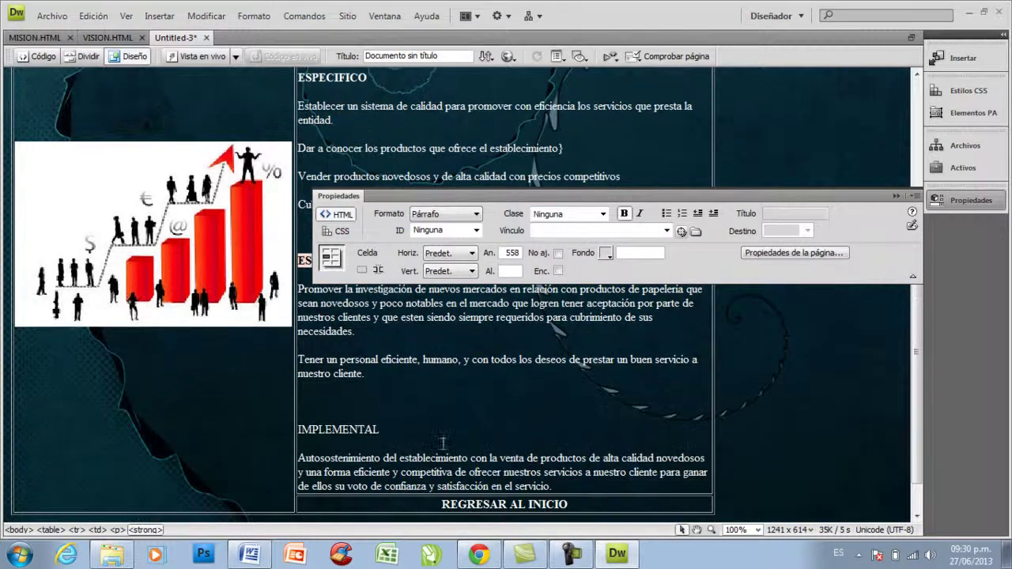
double_click(351, 430)
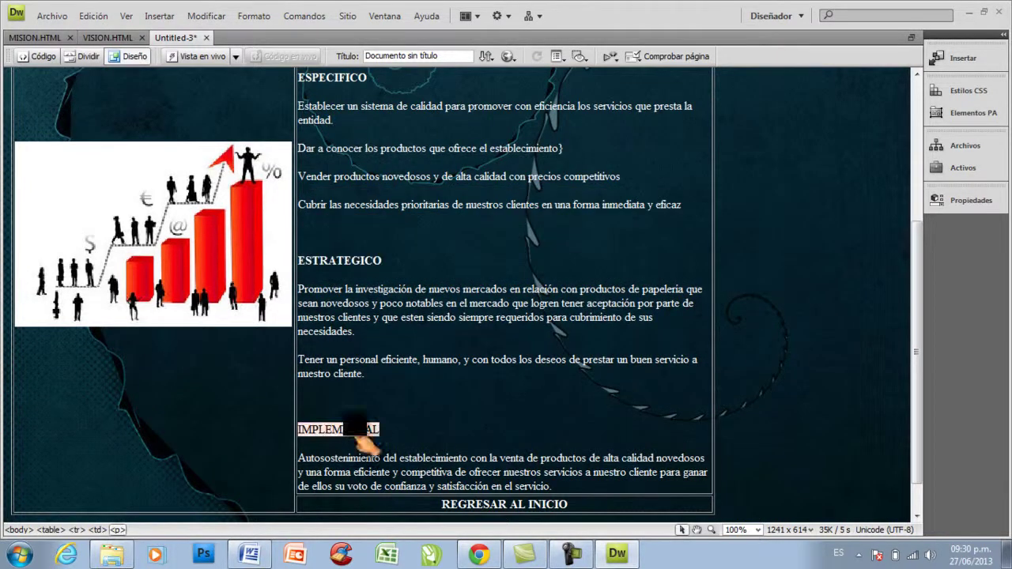
click(968, 202)
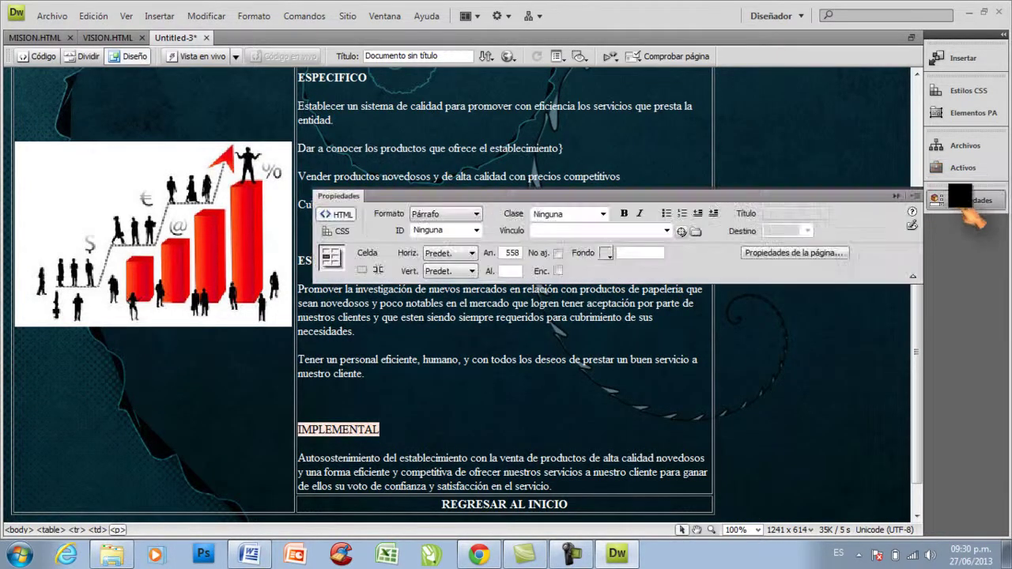
click(624, 214)
click(469, 411)
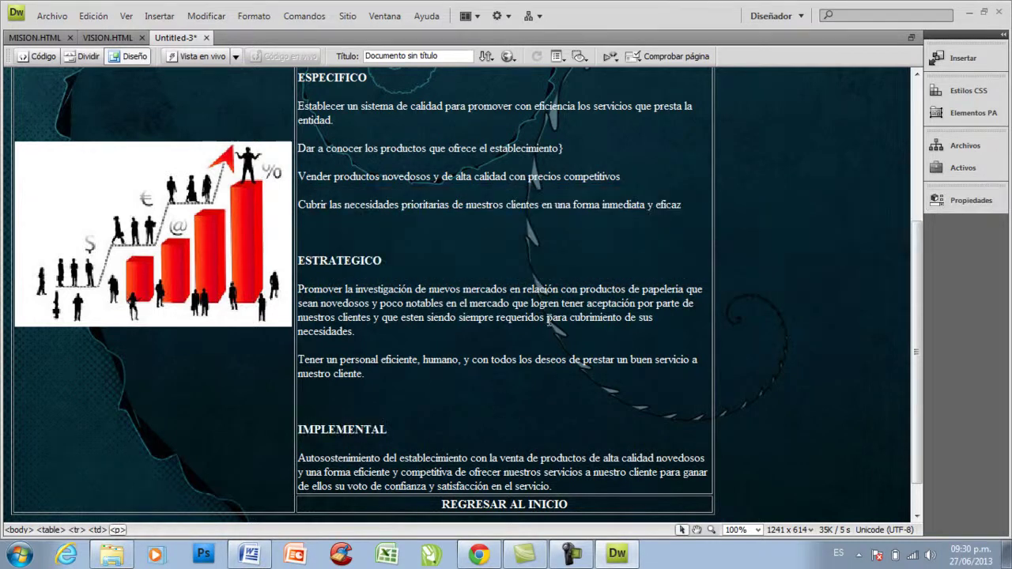
scroll(457, 289, up, 2)
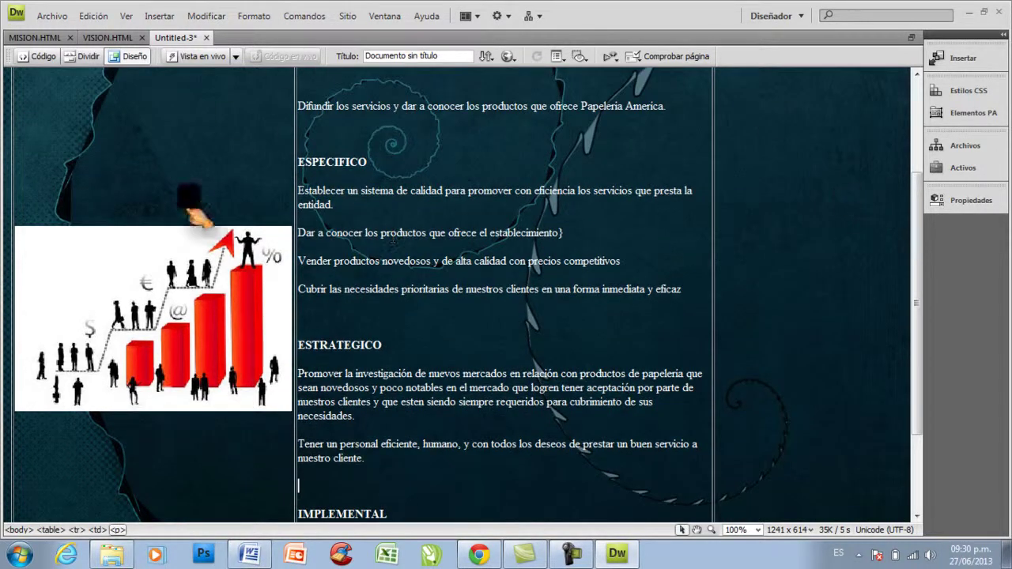
Turn the four ESPECIFICO objective paragraphs into an unordered bulleted list.
scroll(379, 185, up, 1)
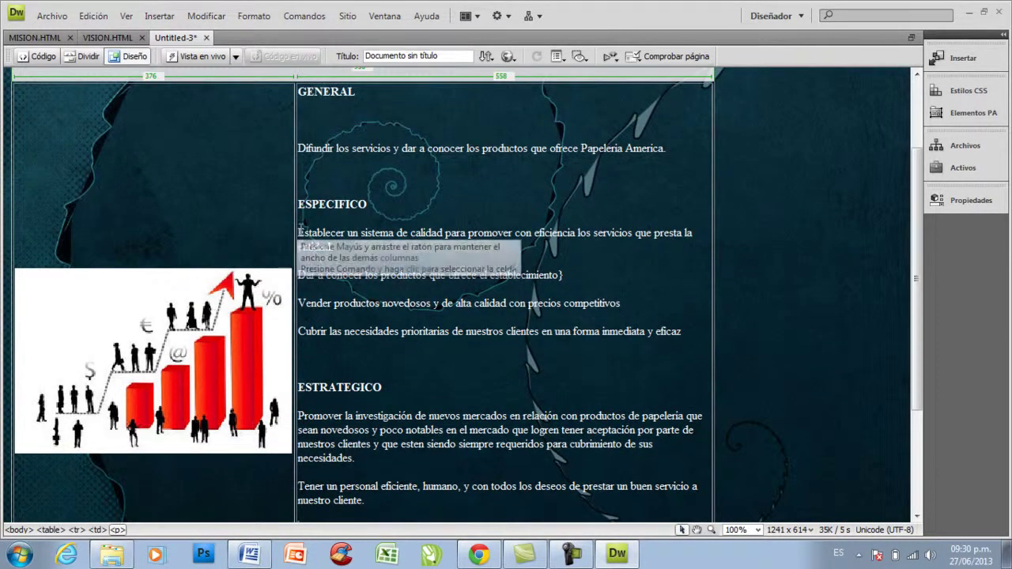
drag(299, 230, 712, 326)
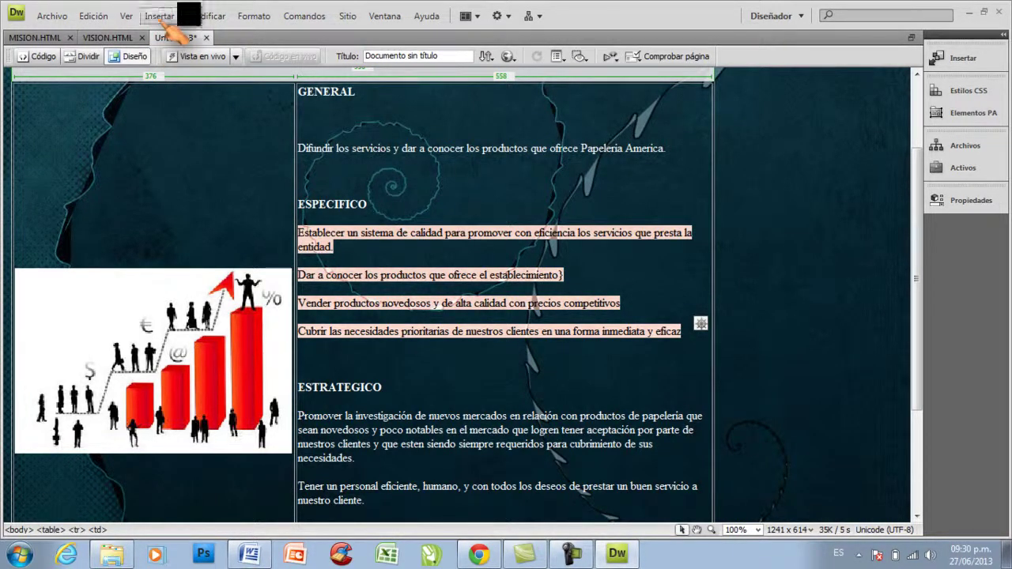
click(248, 16)
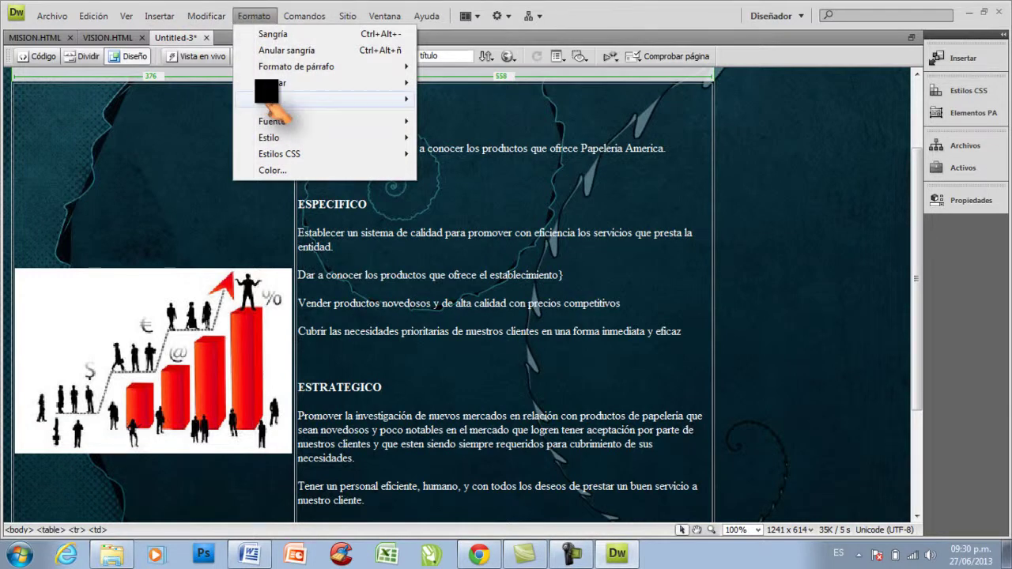
mouse_move(268, 96)
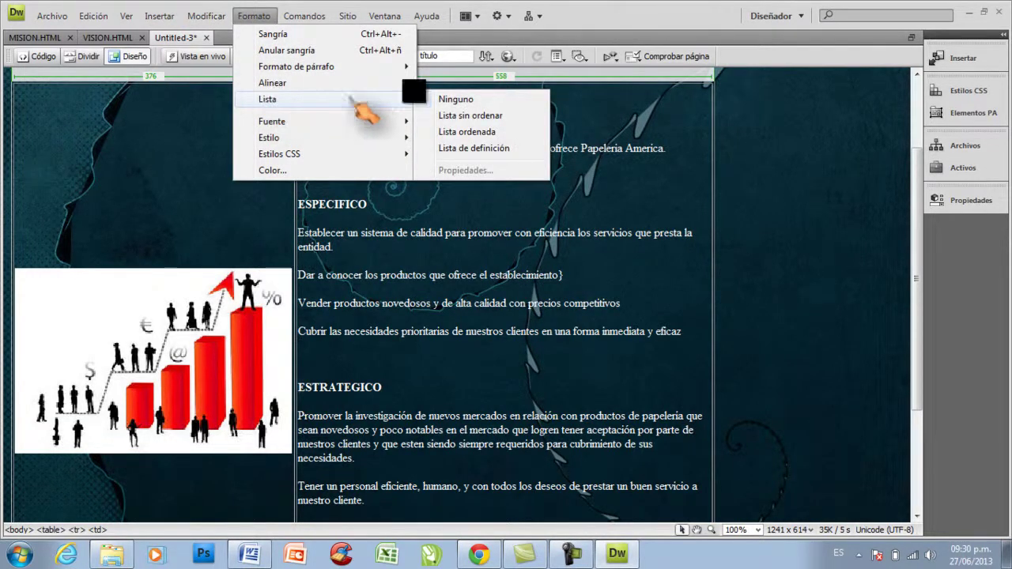
click(466, 115)
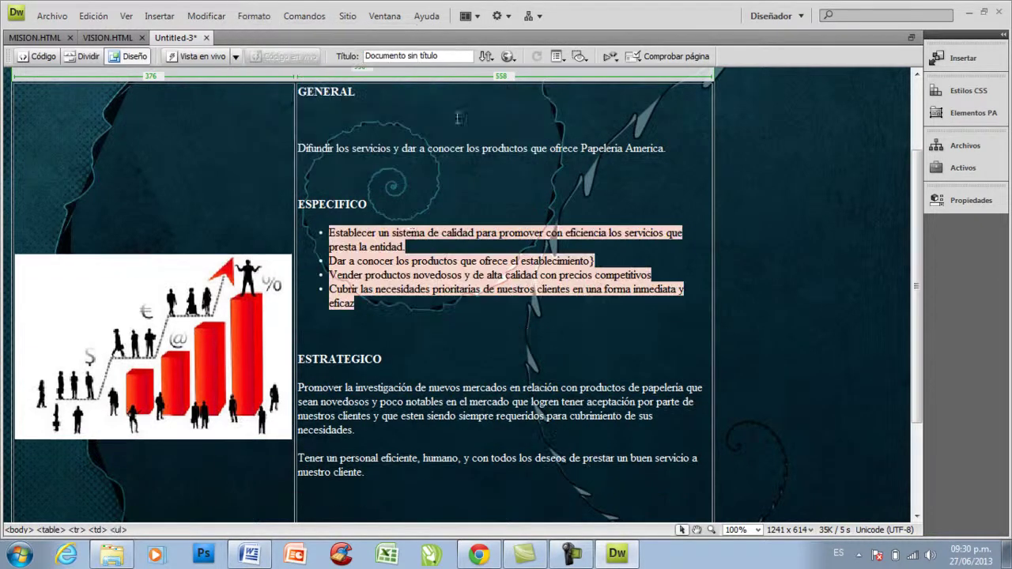
click(378, 305)
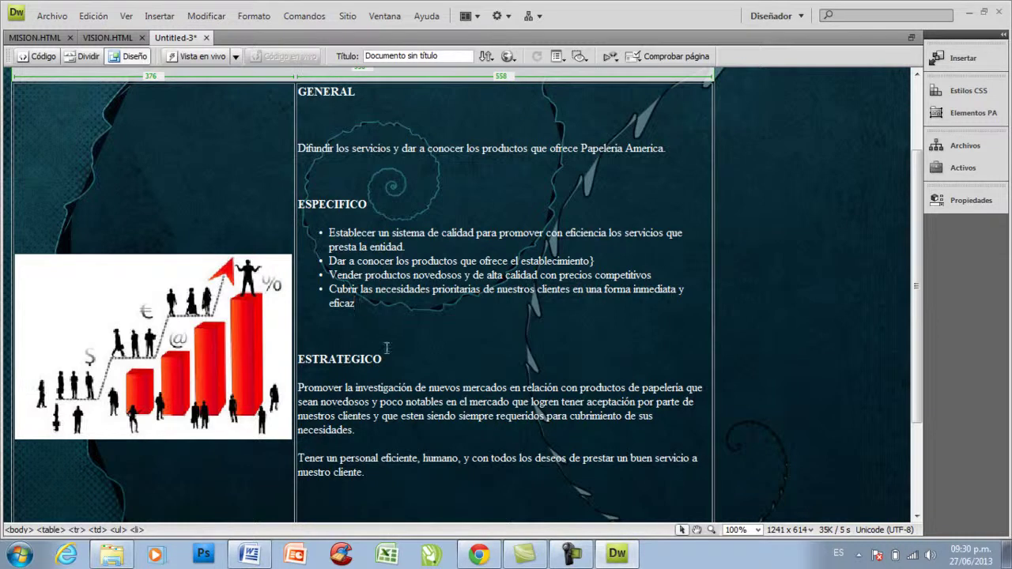
Turn the two ESTRATEGICO objective paragraphs into a bulleted list and review the page.
scroll(368, 304, down, 1)
scroll(347, 394, down, 1)
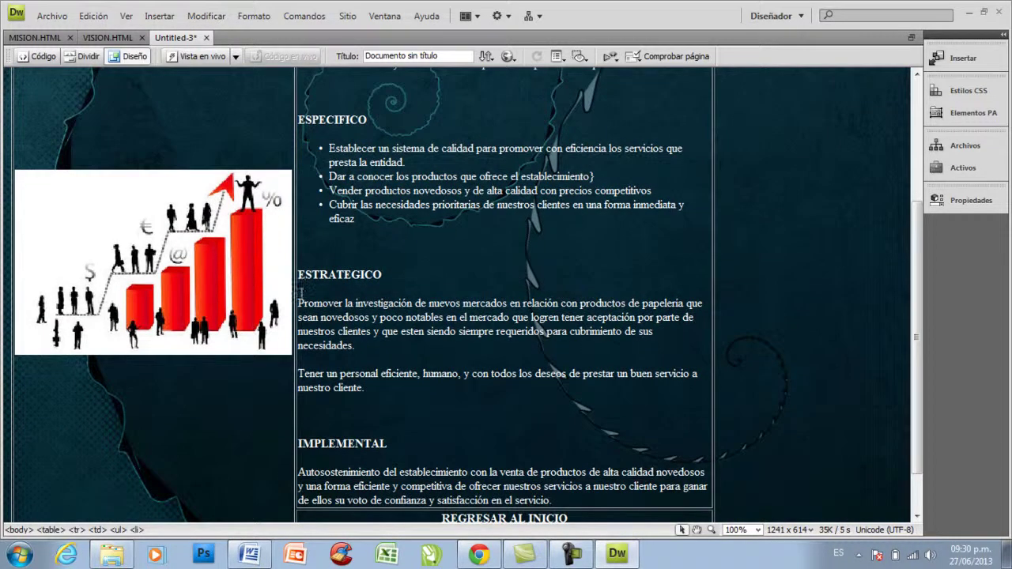
drag(299, 297, 365, 388)
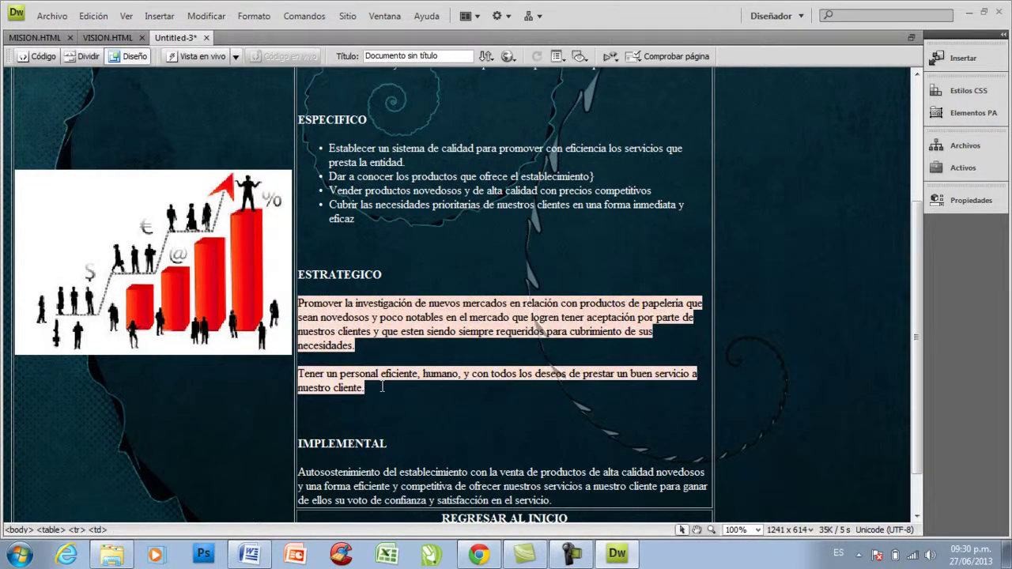
click(253, 16)
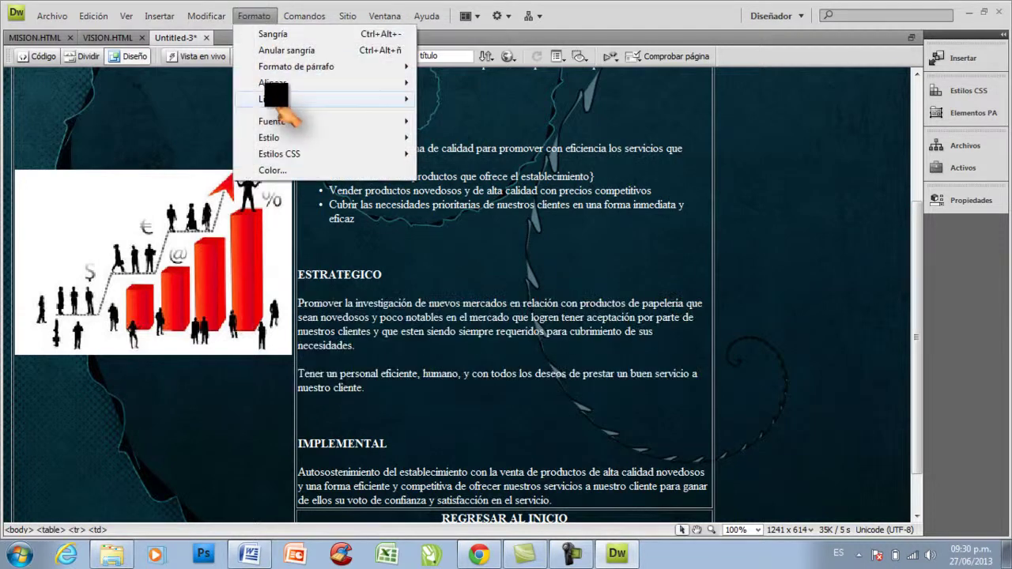
mouse_move(275, 98)
click(474, 115)
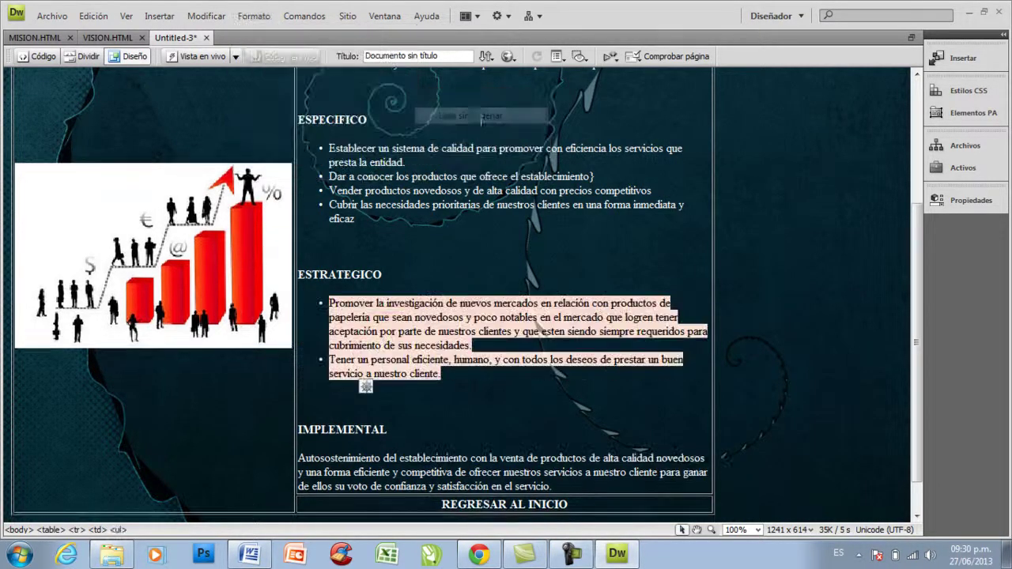
click(474, 372)
scroll(427, 403, down, 1)
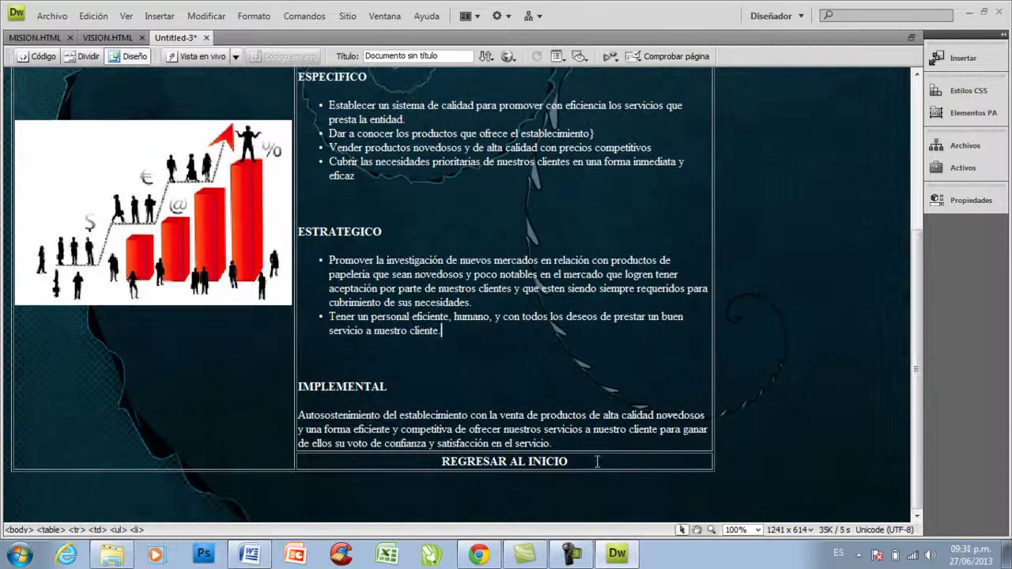
scroll(455, 371, up, 5)
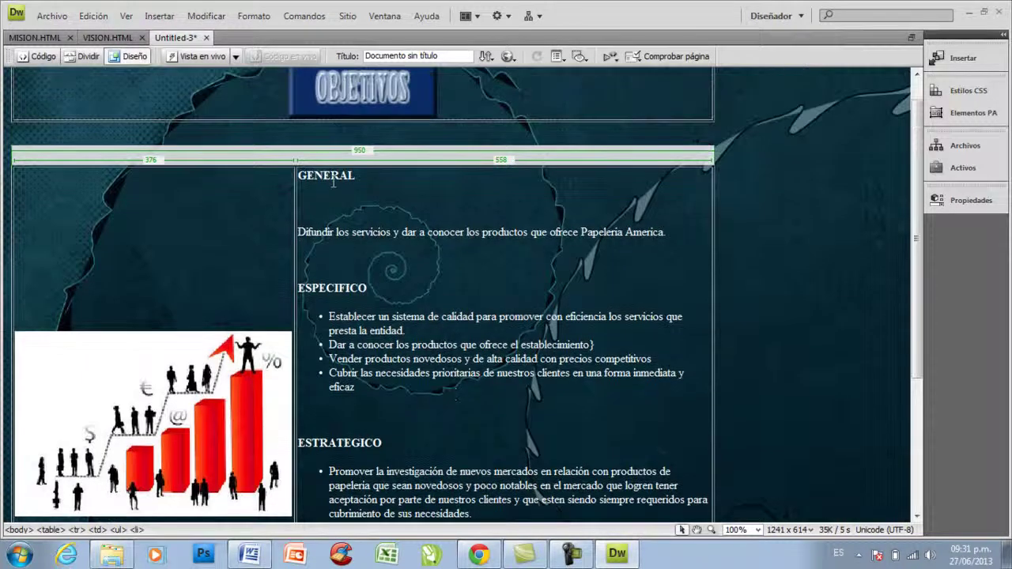
scroll(501, 277, down, 2)
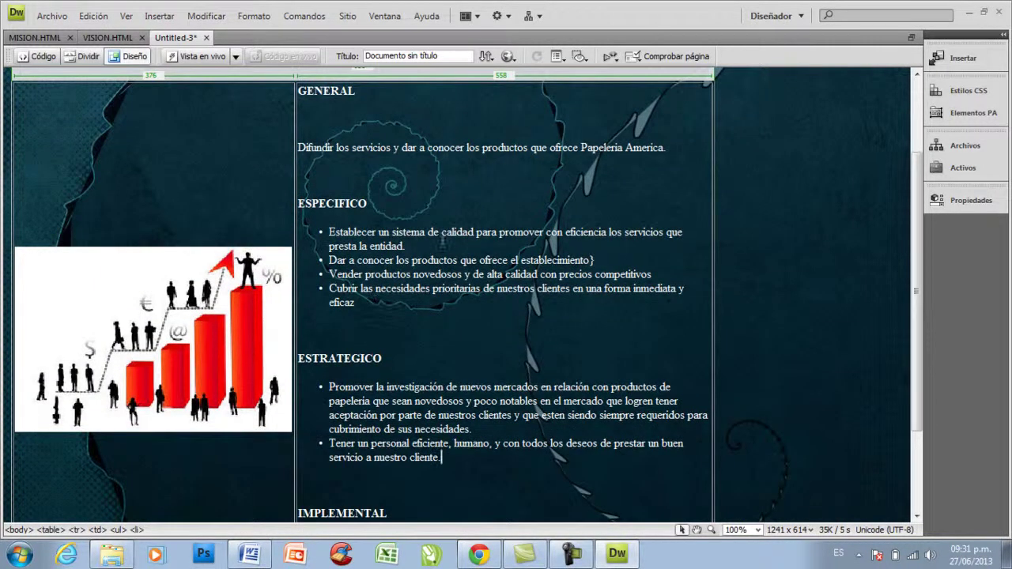
scroll(429, 321, down, 1)
scroll(474, 358, down, 2)
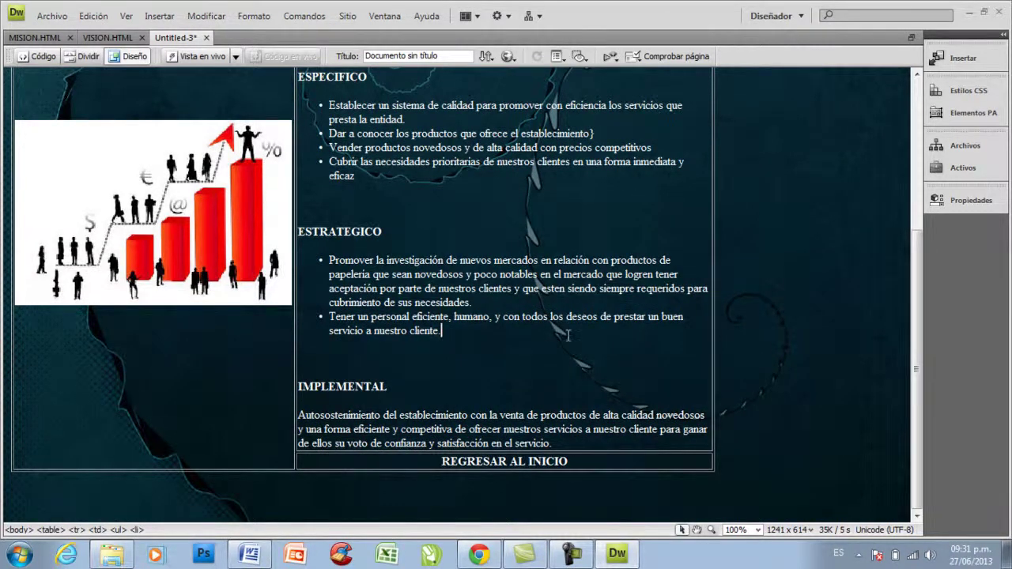
scroll(569, 335, up, 6)
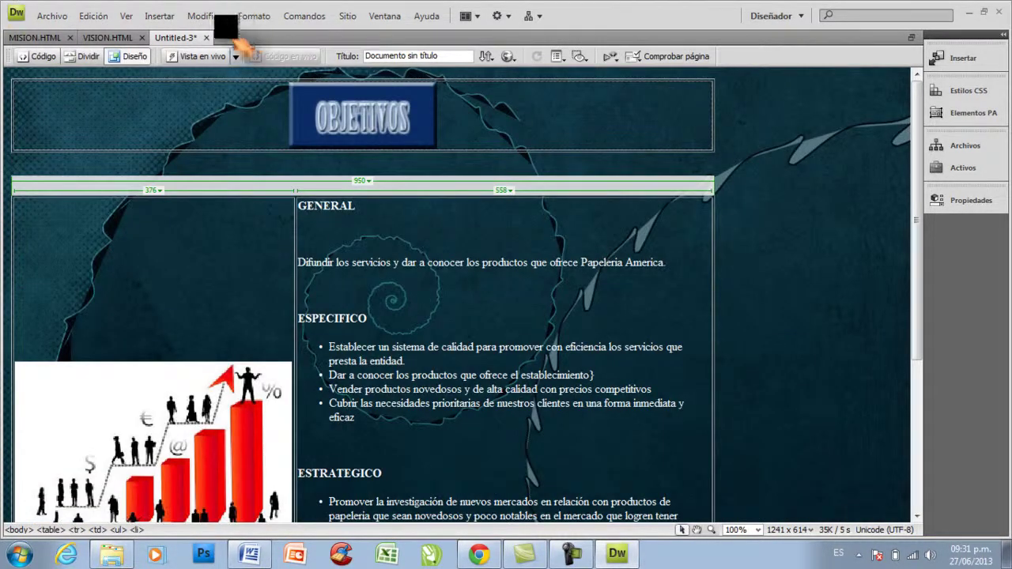
Save the Untitled-3 page with Guardar como under the name OBJETIVOS.HTML.
right_click(179, 36)
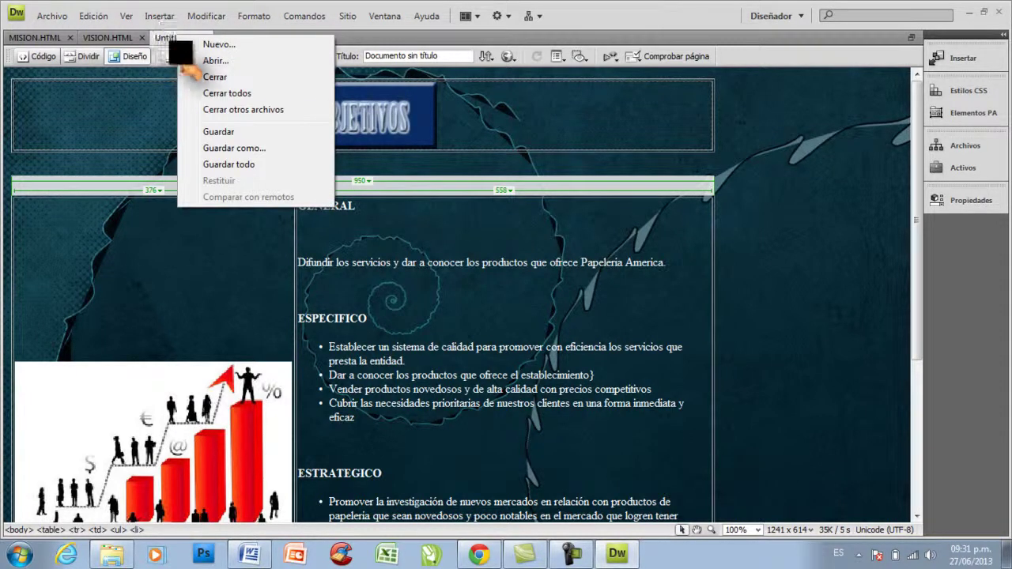
click(234, 147)
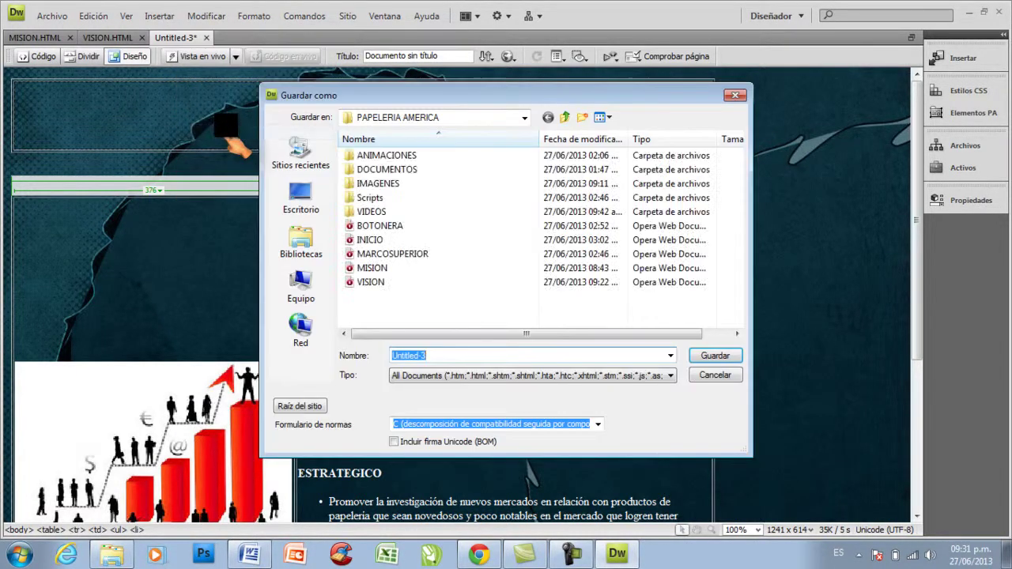
text(o)
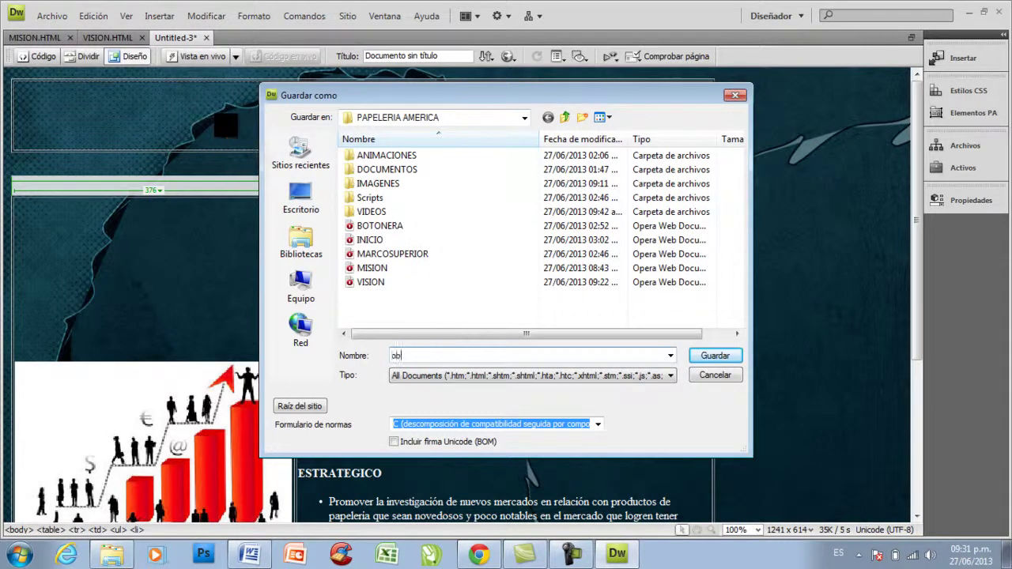
text(BJETIVOS.HTML)
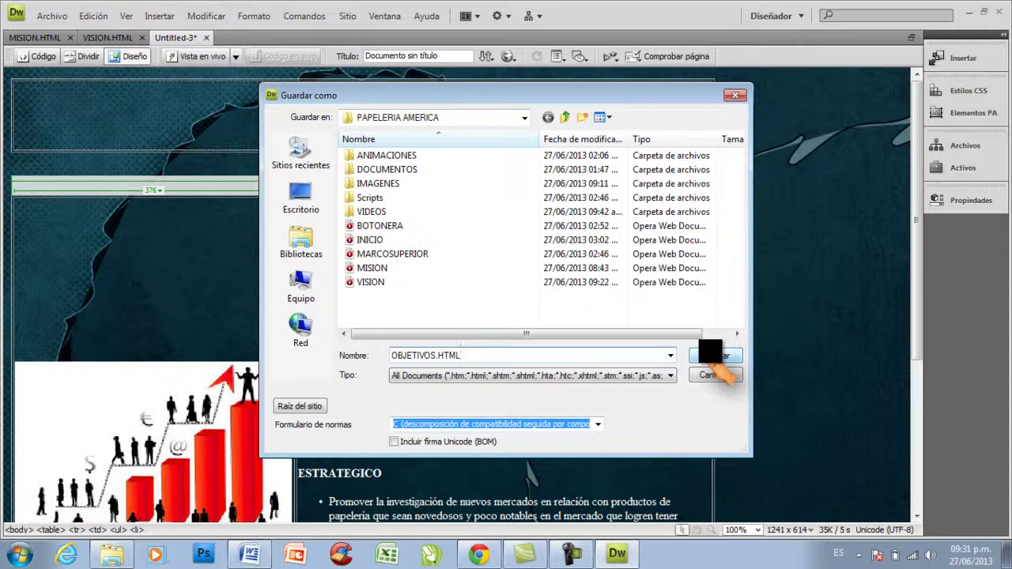
click(715, 355)
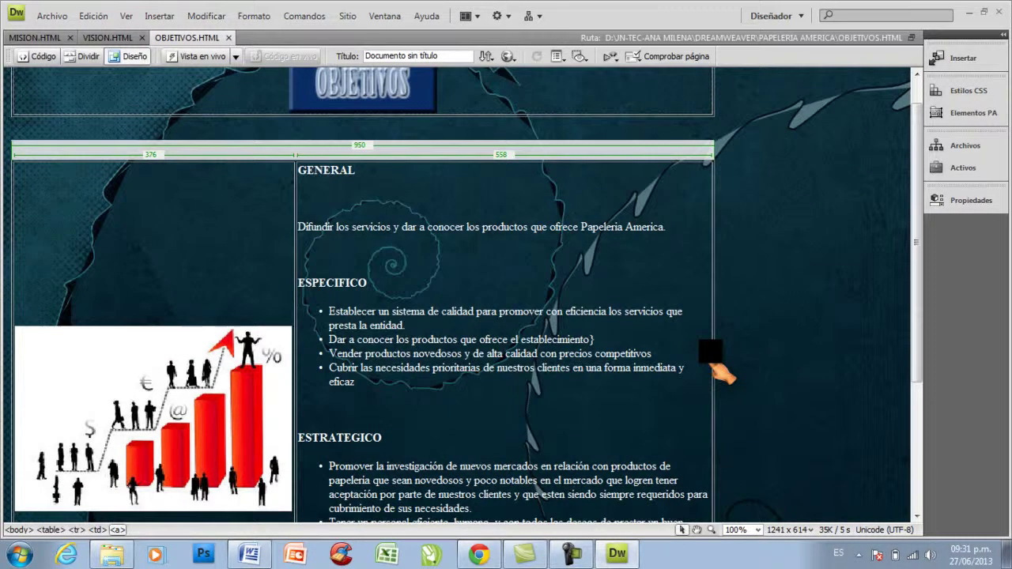